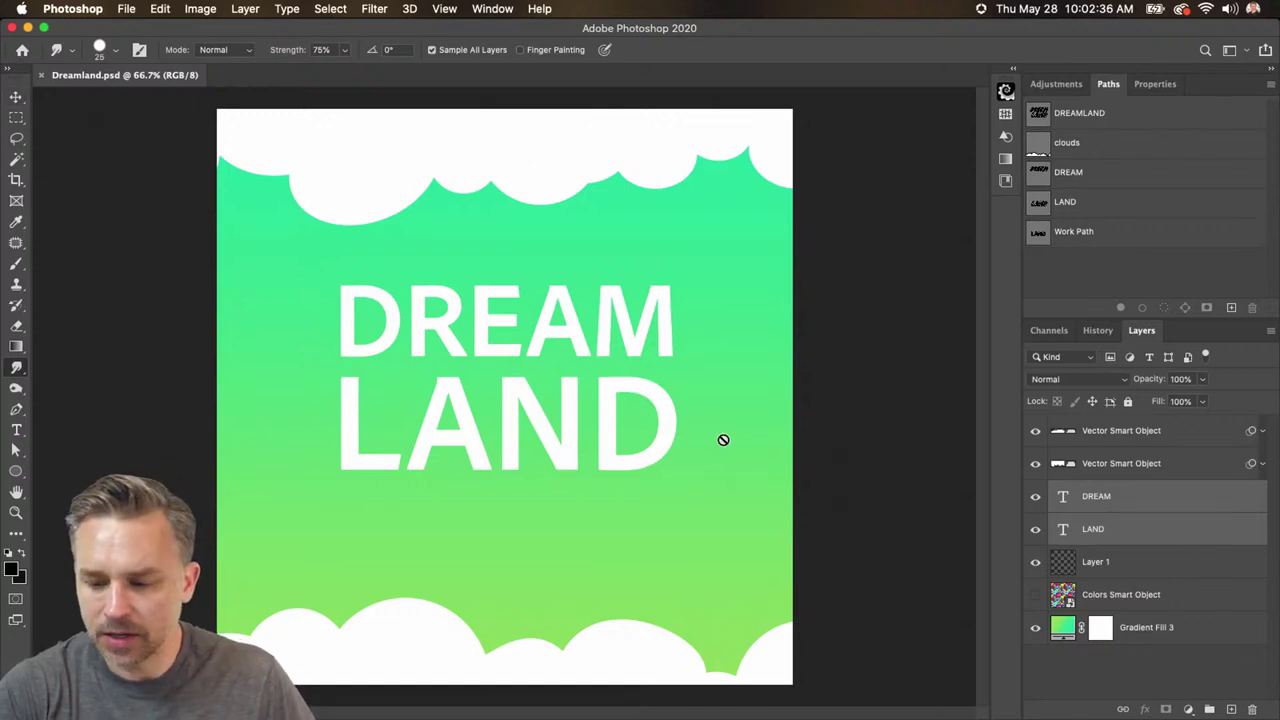
- Hide the text and cloud layers, toggle Gradient Fill 3, and show and select the Colors Smart Object grid
click(15, 93)
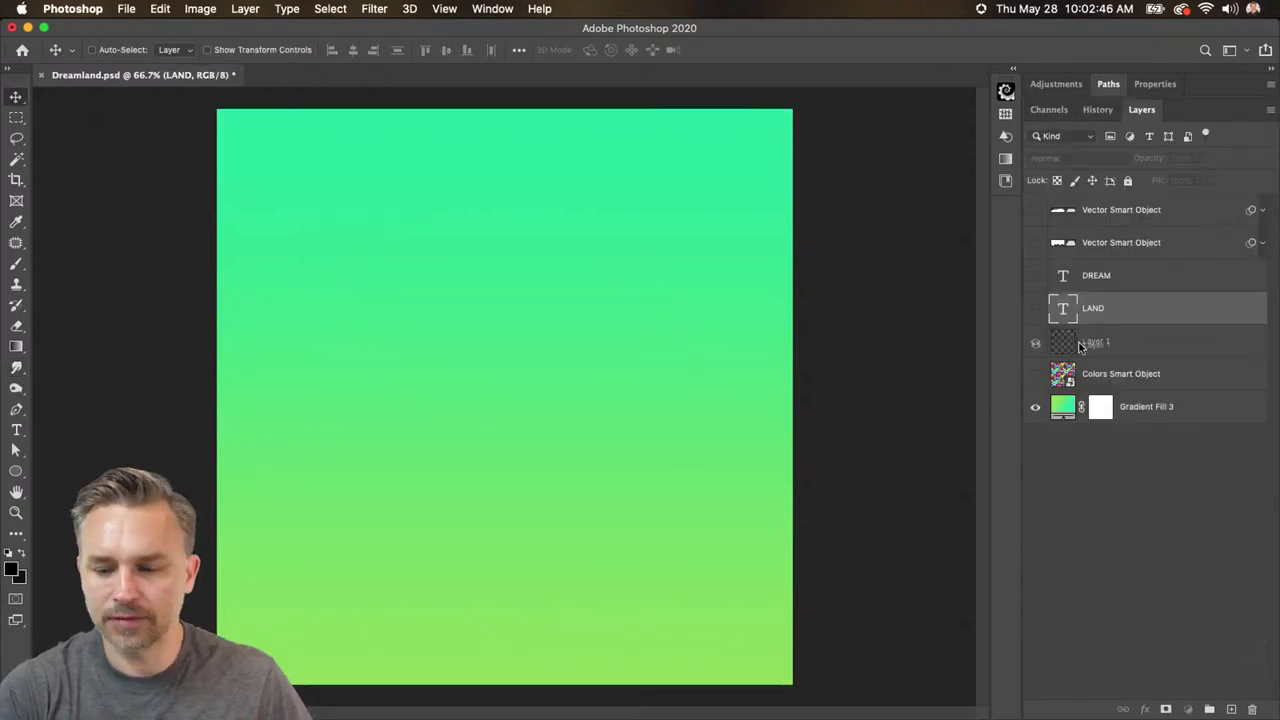
click(1075, 341)
click(1139, 412)
click(1035, 407)
click(1035, 407)
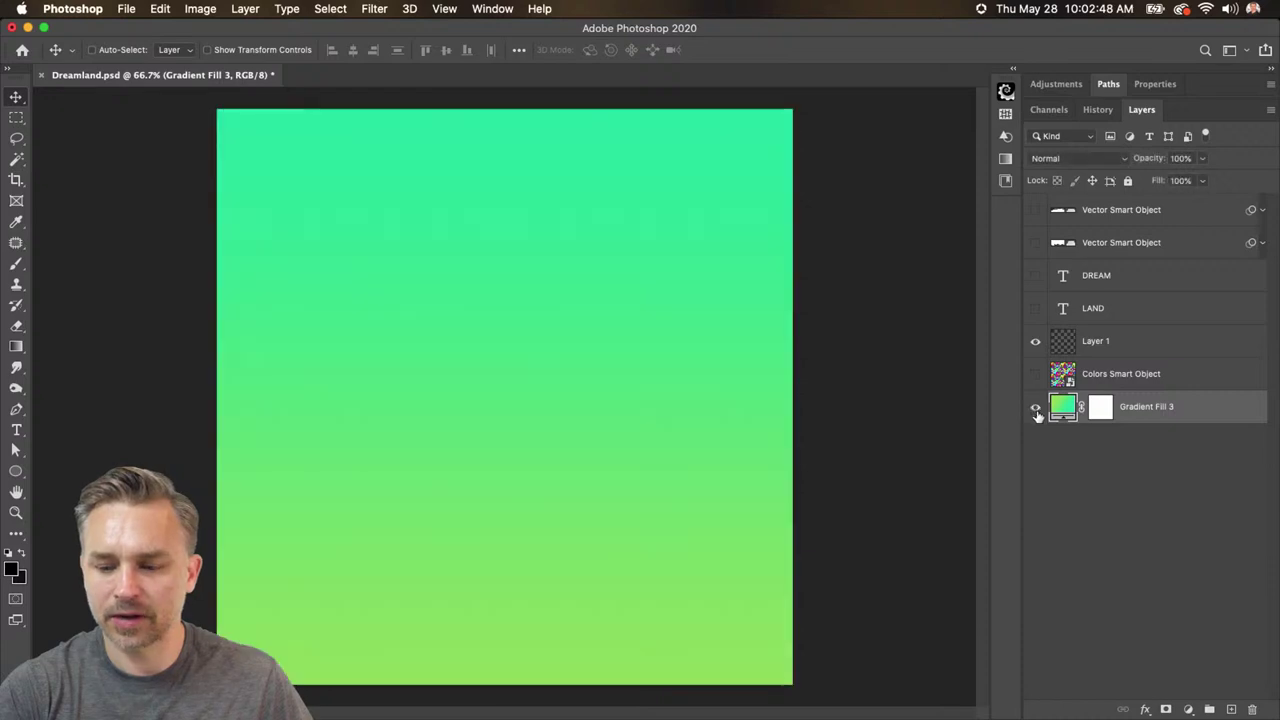
click(1034, 378)
click(1103, 376)
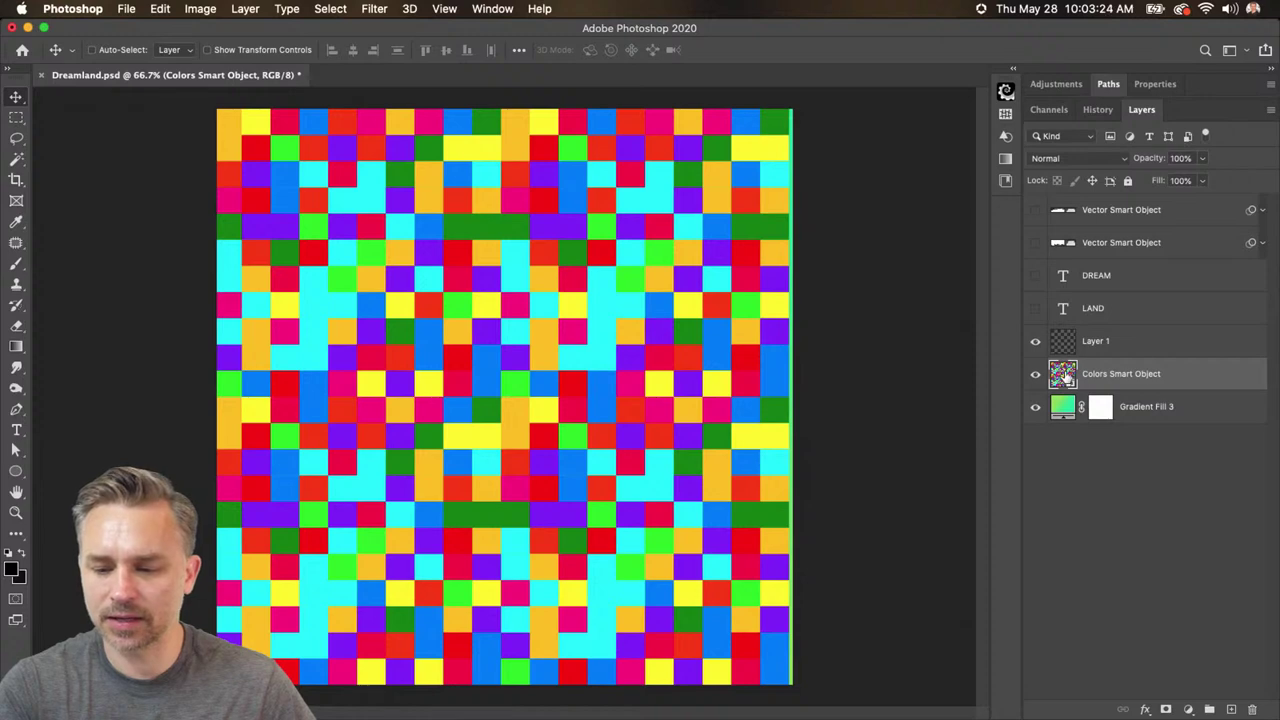
double_click(1064, 375)
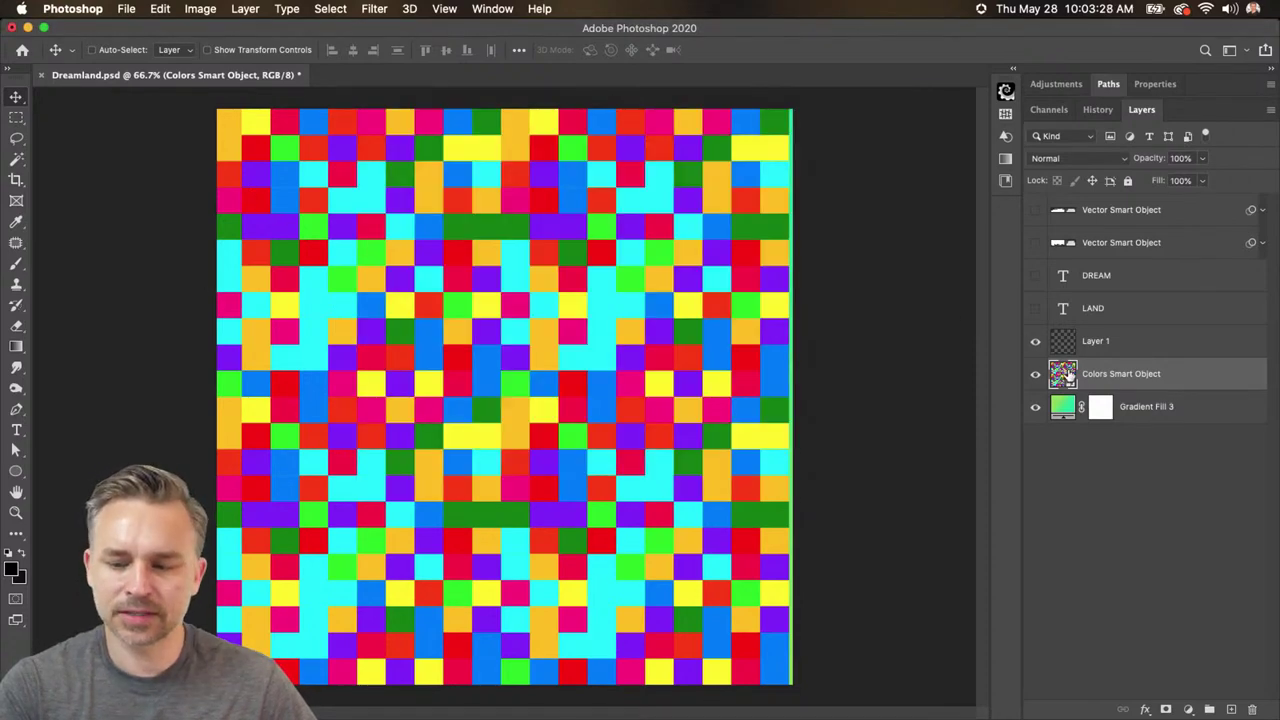
click(1125, 342)
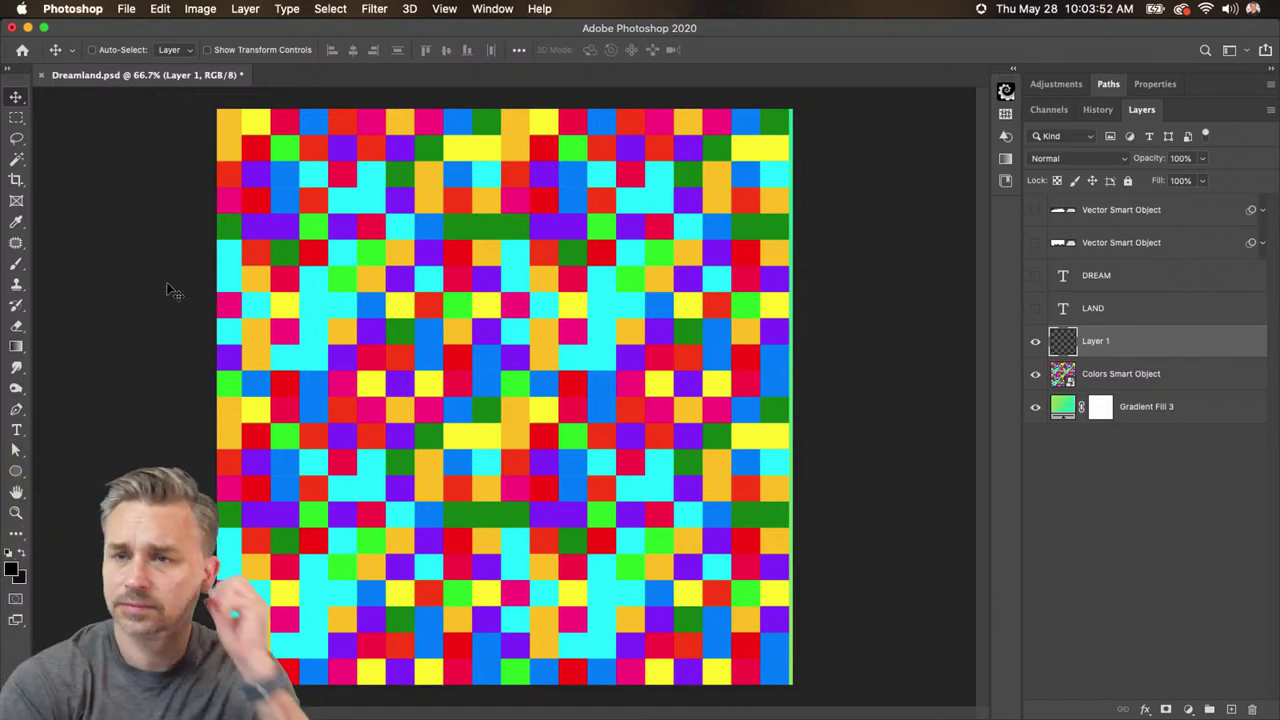
- Switch to the Smudge Tool and confirm Hard Round at 100% hardness and 75% strength
click(13, 369)
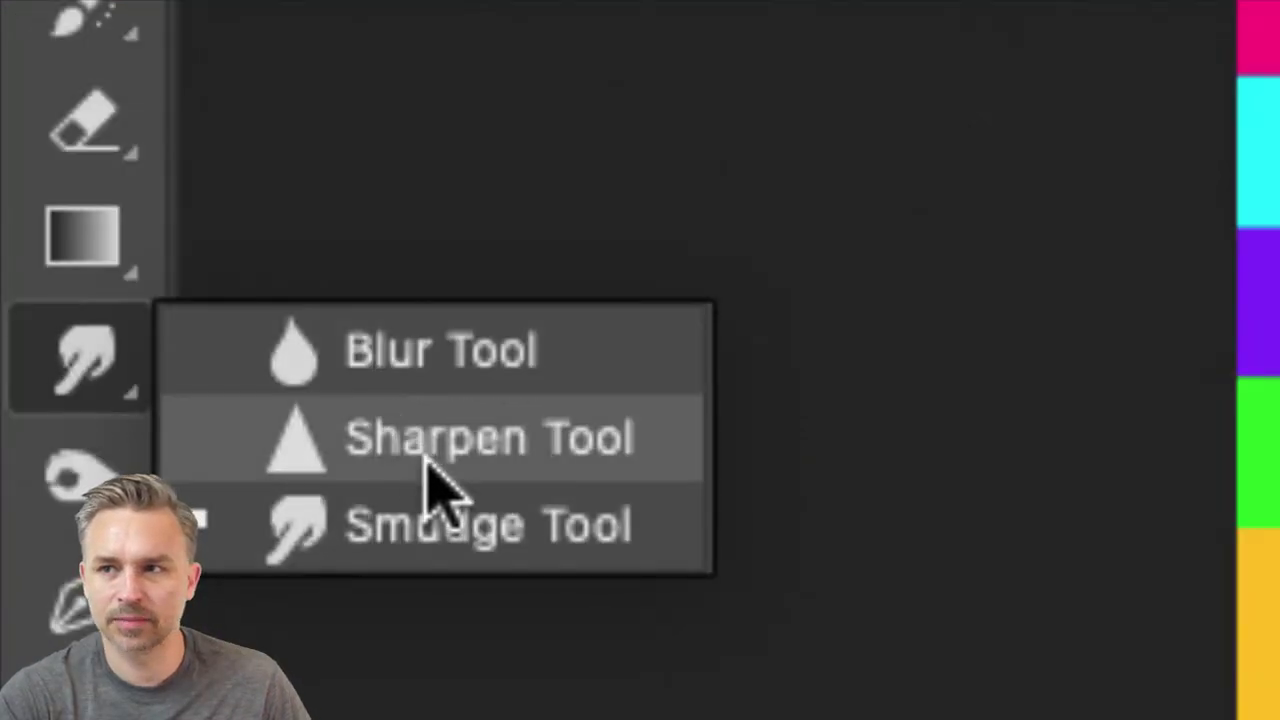
click(650, 543)
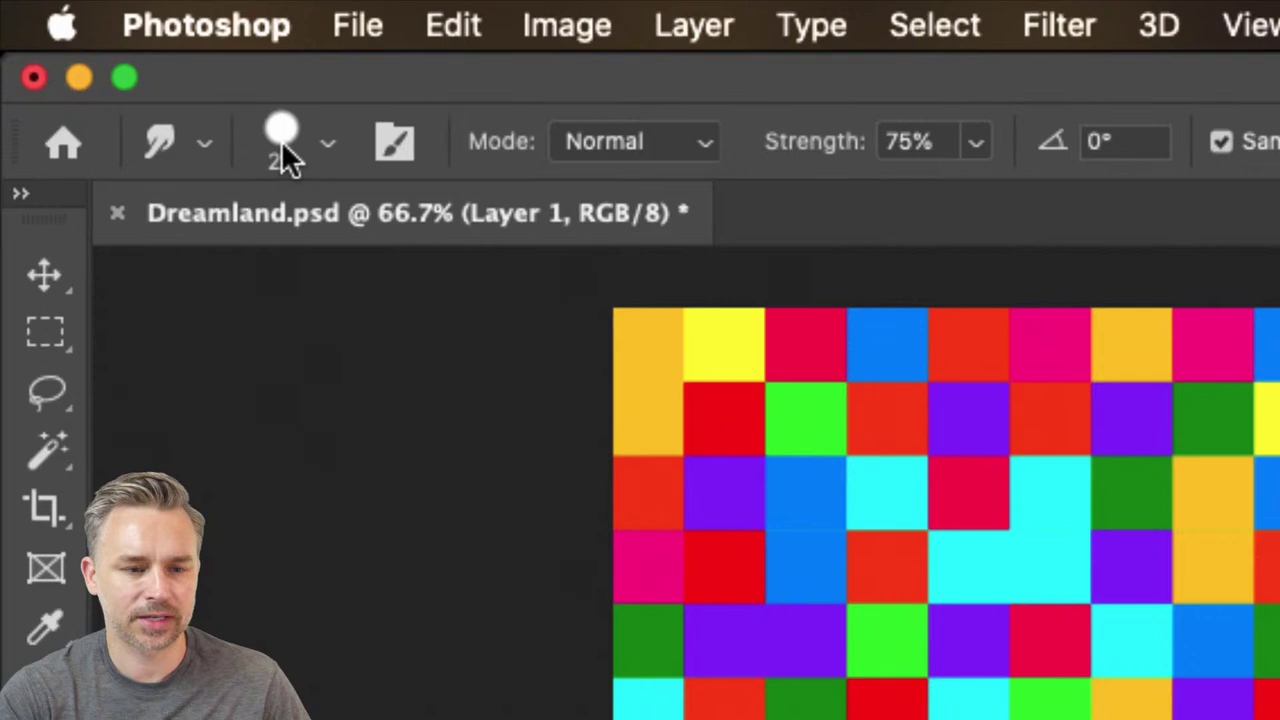
click(281, 140)
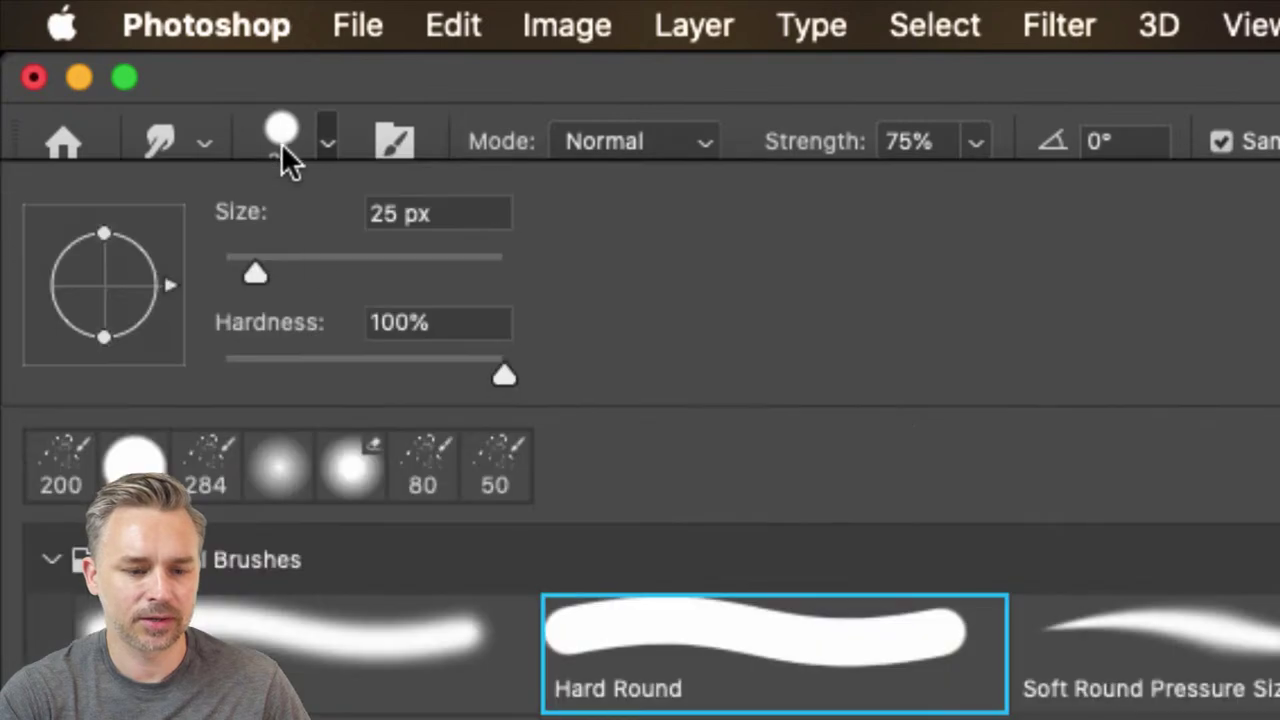
click(505, 378)
click(460, 78)
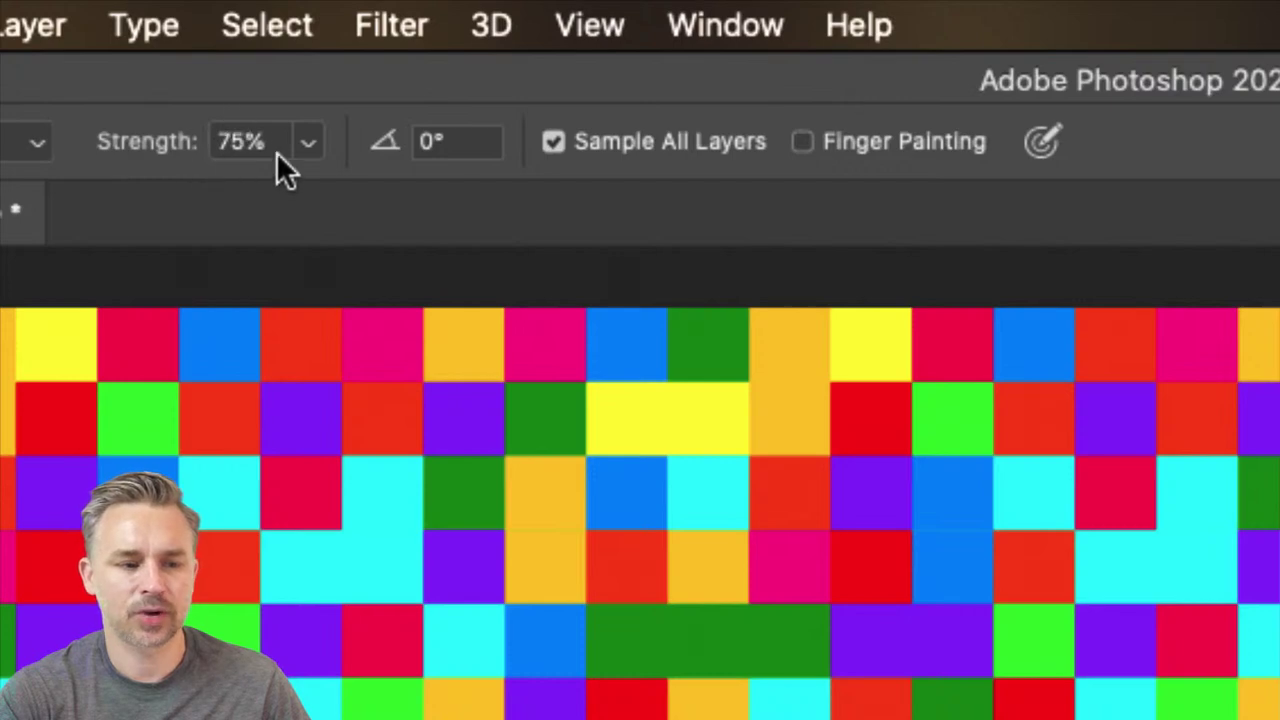
click(278, 155)
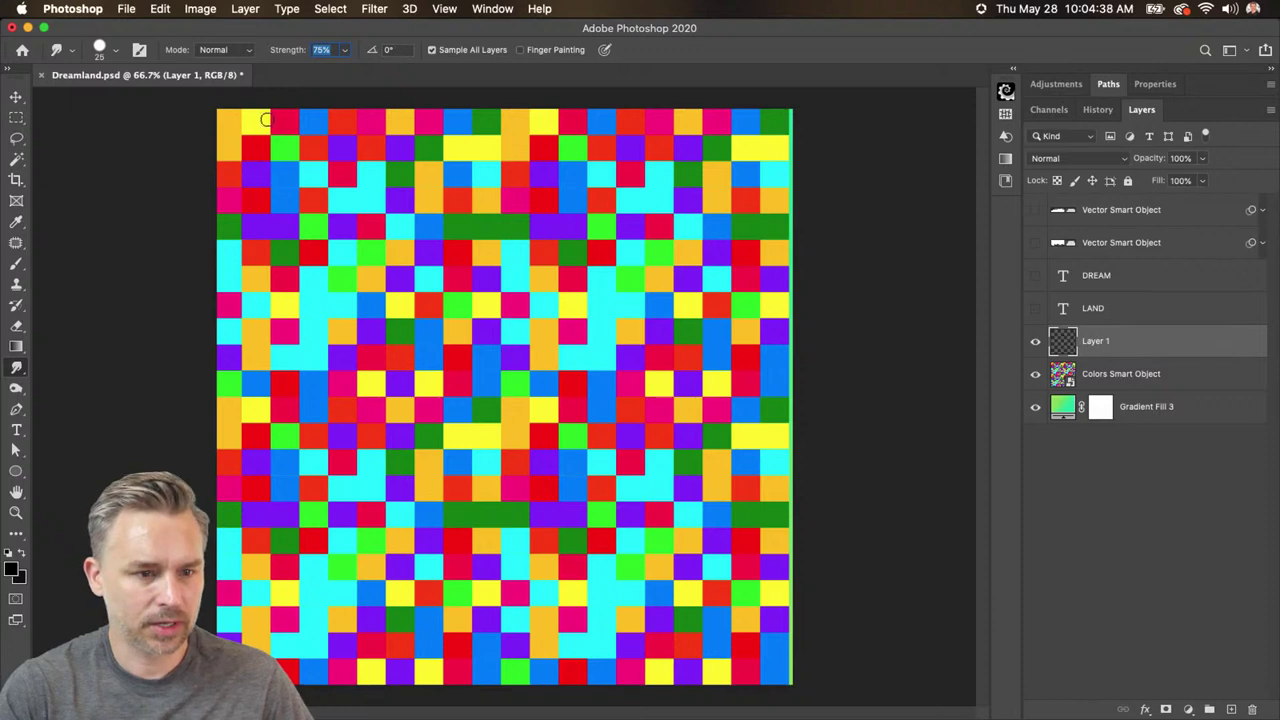
- Undo a trial smudge stroke, then with a 400 brush smear a big swirl toward the upper right
key(Return)
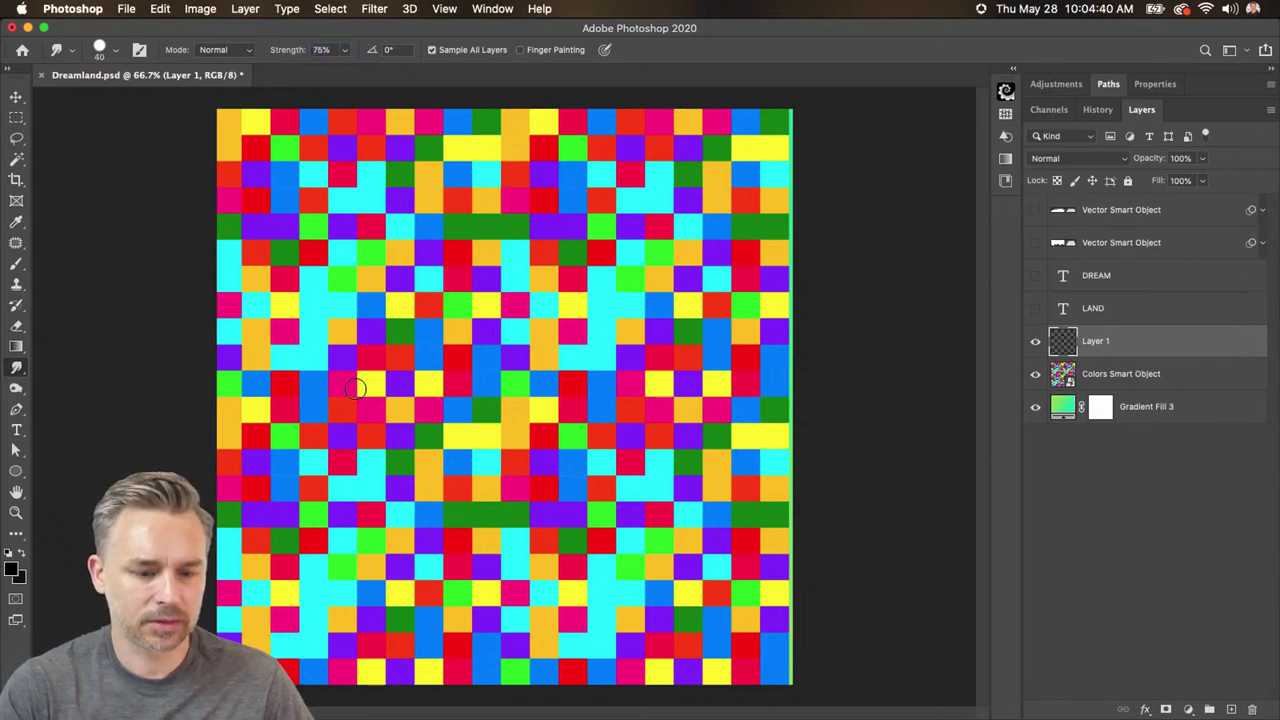
key(bracketright)
key(bracketright)
key(bracketright)
key(bracketright)
key(bracketright)
key(bracketright)
key(bracketright)
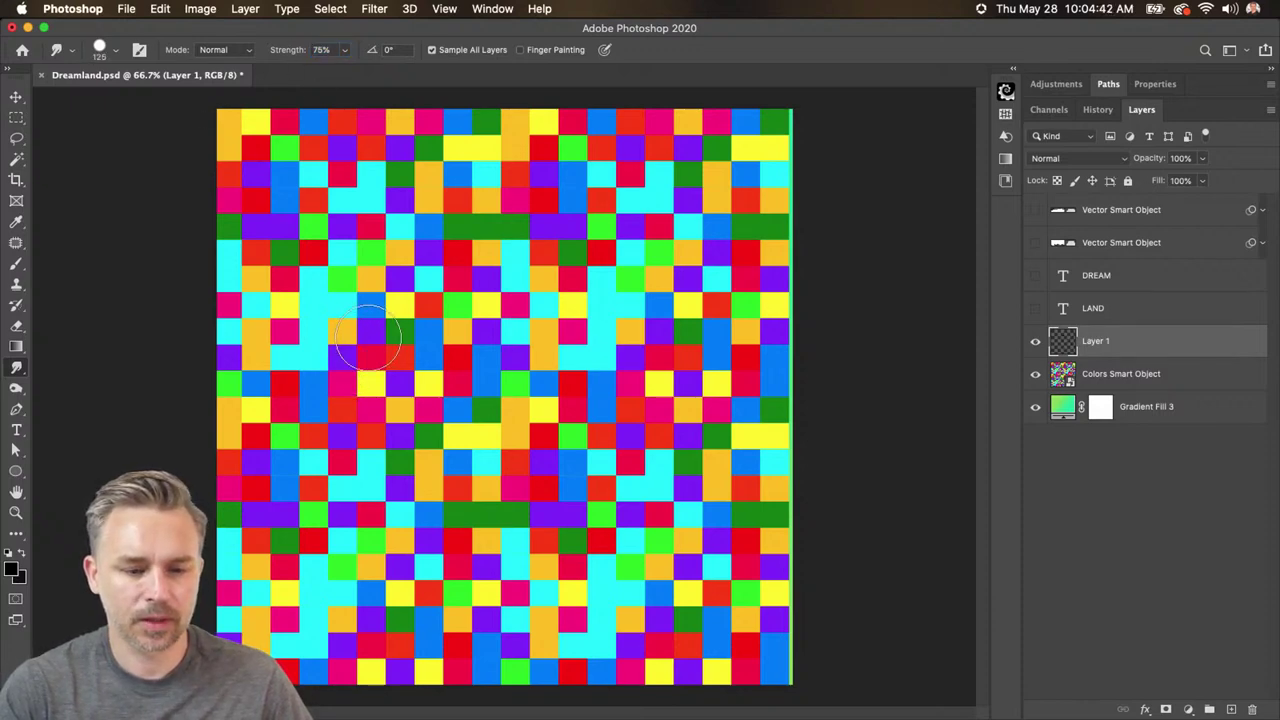
key(bracketleft)
mouse_move(335, 332)
mouse_down()
mouse_move(402, 274)
mouse_move(500, 255)
mouse_move(589, 286)
mouse_move(612, 375)
mouse_move(507, 471)
mouse_move(447, 441)
mouse_move(498, 364)
mouse_move(537, 379)
mouse_move(580, 478)
mouse_move(520, 587)
mouse_move(344, 577)
mouse_move(305, 415)
mouse_up()
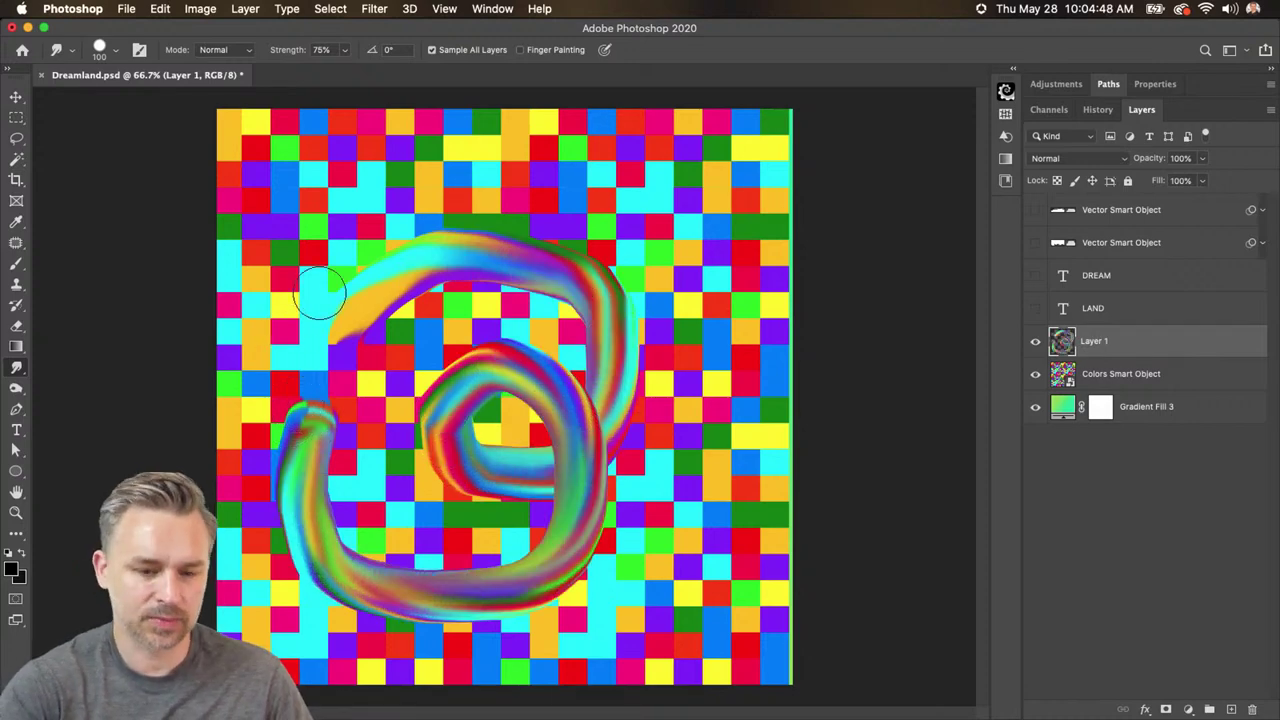
key(super+z)
key(bracketright)
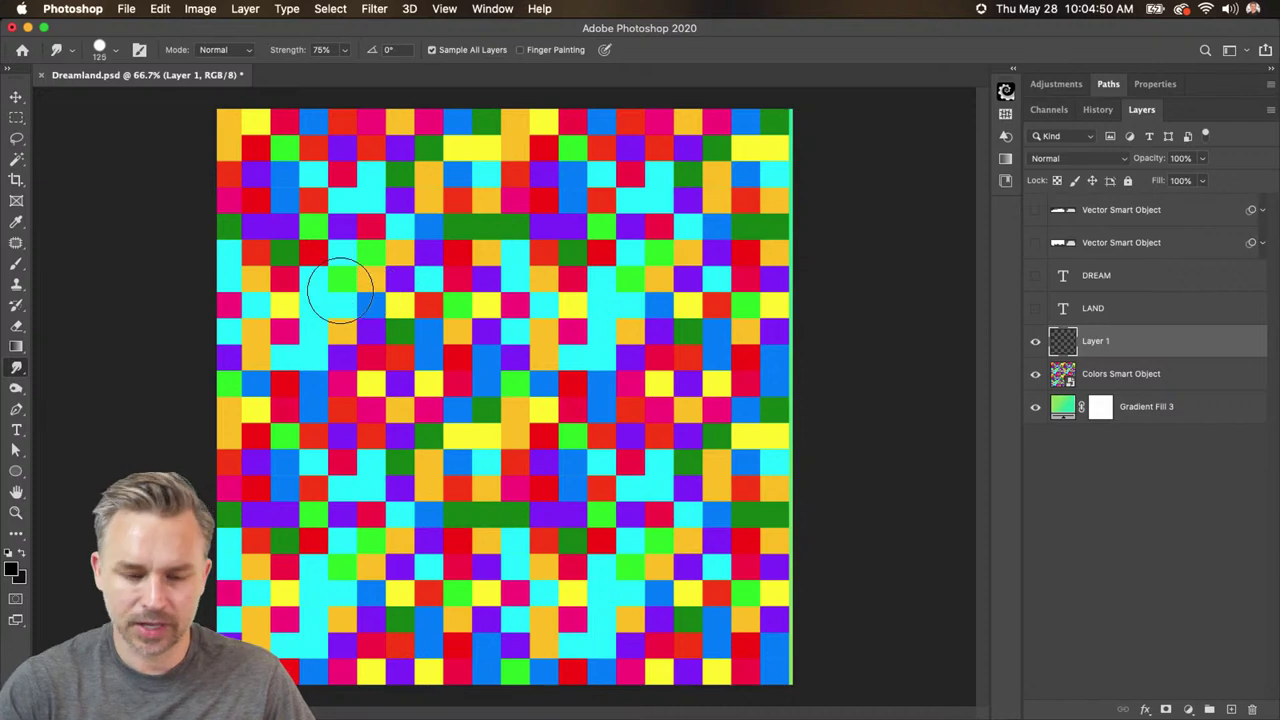
key(bracketright)
key(bracketright)
key(bracketright)
key(bracketright)
key(bracketright)
key(bracketright)
mouse_move(335, 305)
mouse_down()
mouse_move(400, 290)
mouse_move(583, 323)
mouse_move(598, 358)
mouse_up()
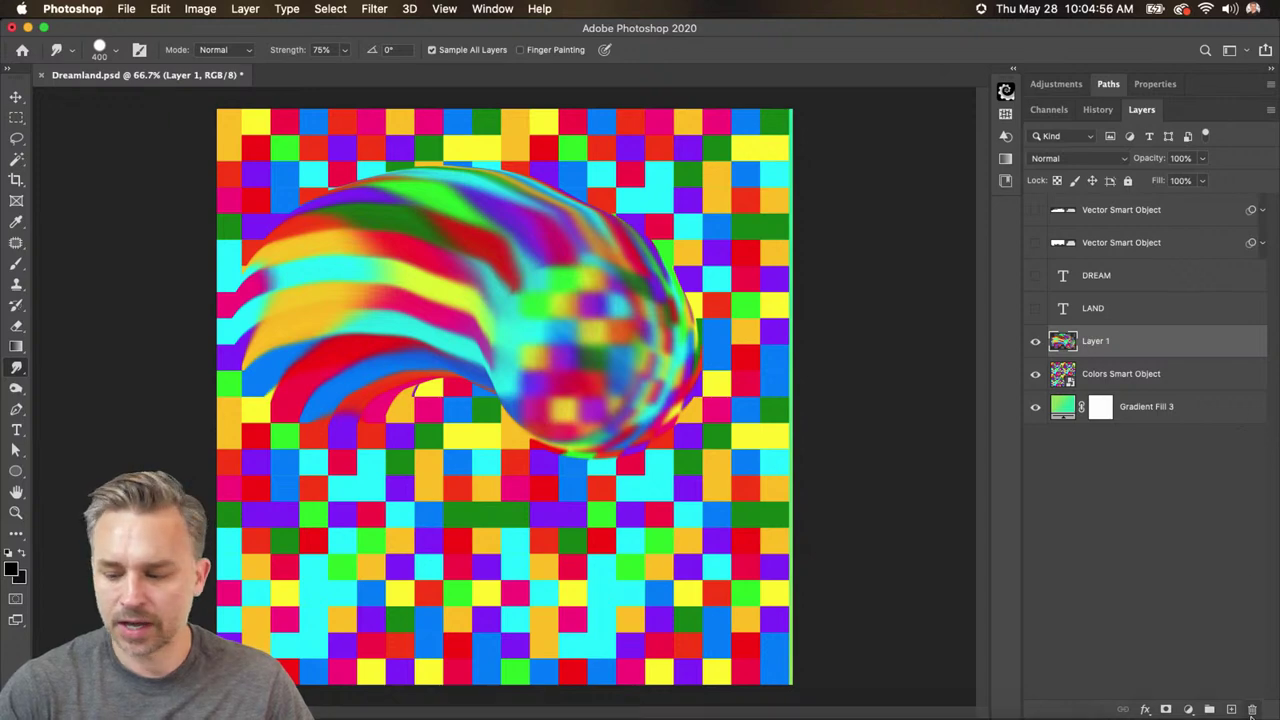
- Smudge a horizontally flipped swirl on new Layer 2, then hide both swirls and add Layer 3
click(1231, 709)
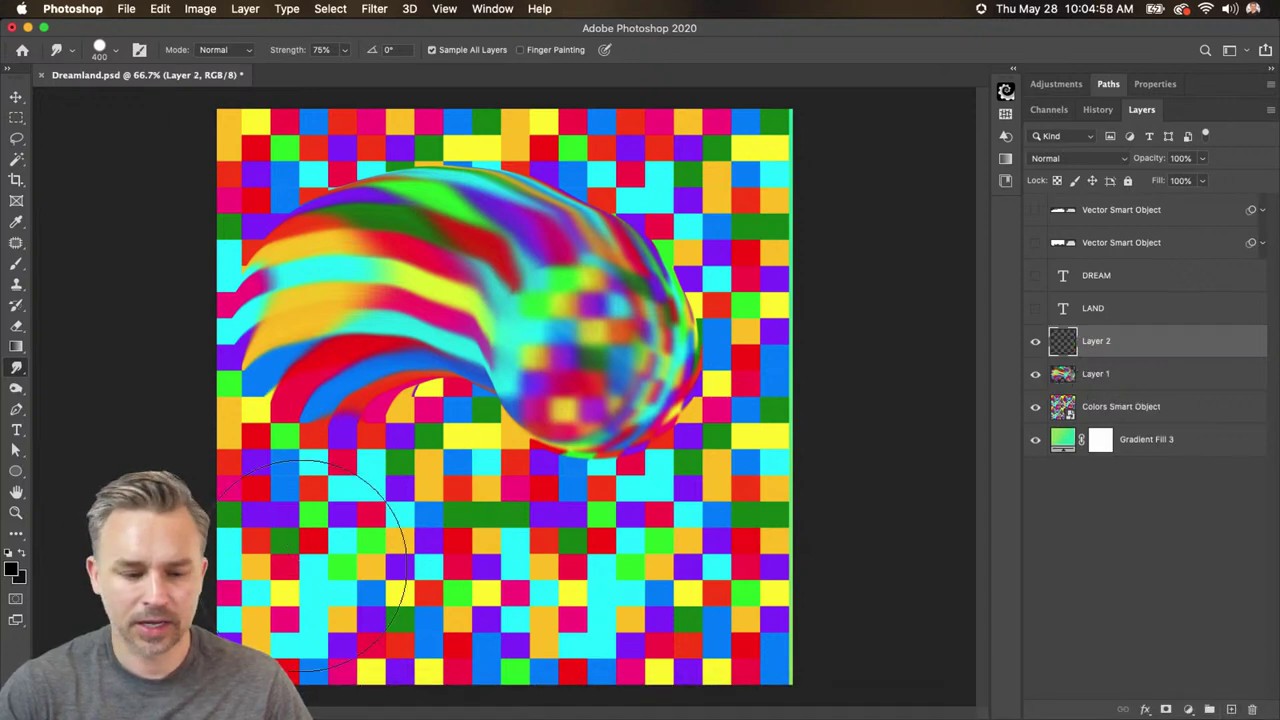
mouse_move(340, 590)
mouse_down()
mouse_move(560, 540)
mouse_move(512, 318)
mouse_move(505, 343)
mouse_up()
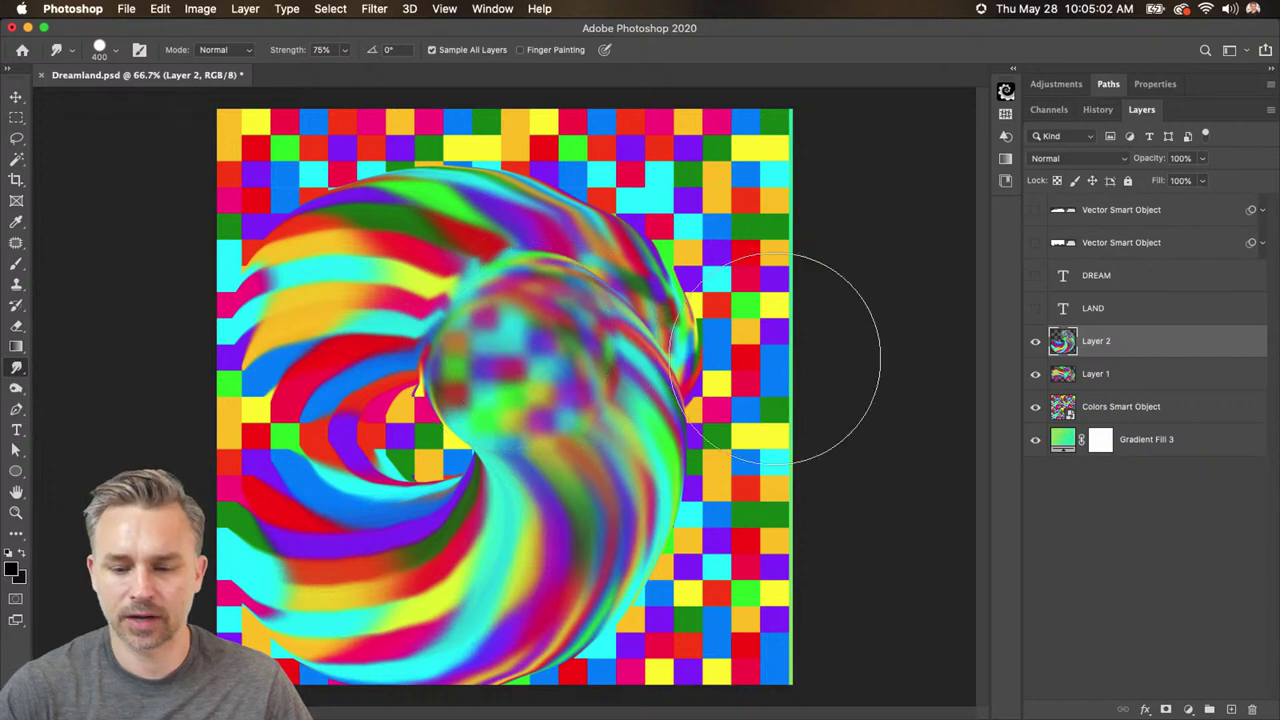
key(super+t)
right_click(483, 375)
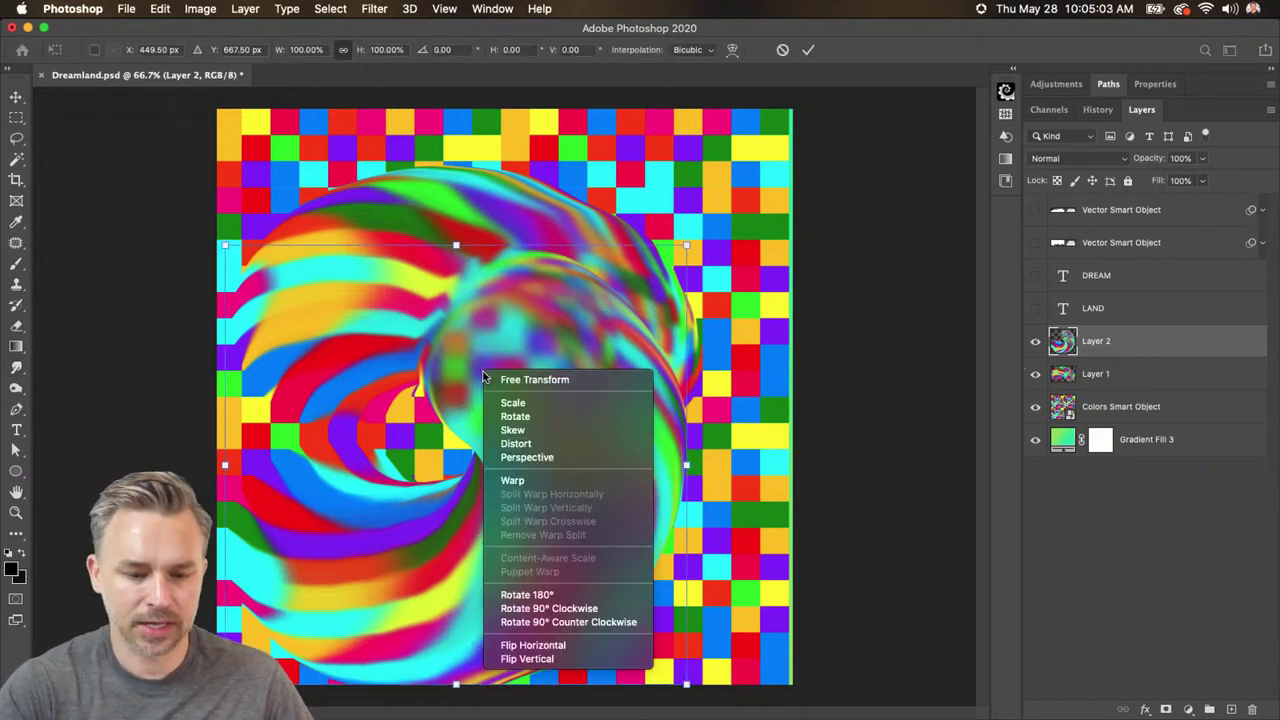
click(525, 646)
key(Return)
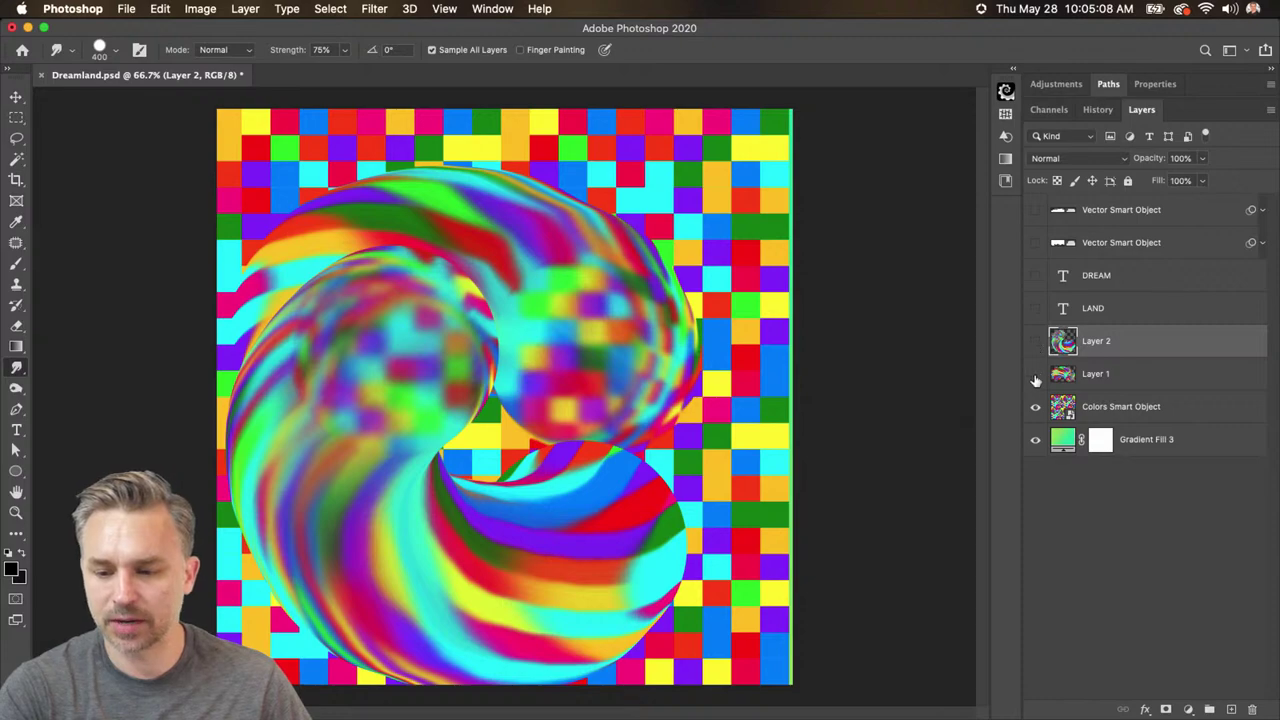
drag(1035, 381, 1035, 341)
click(1231, 709)
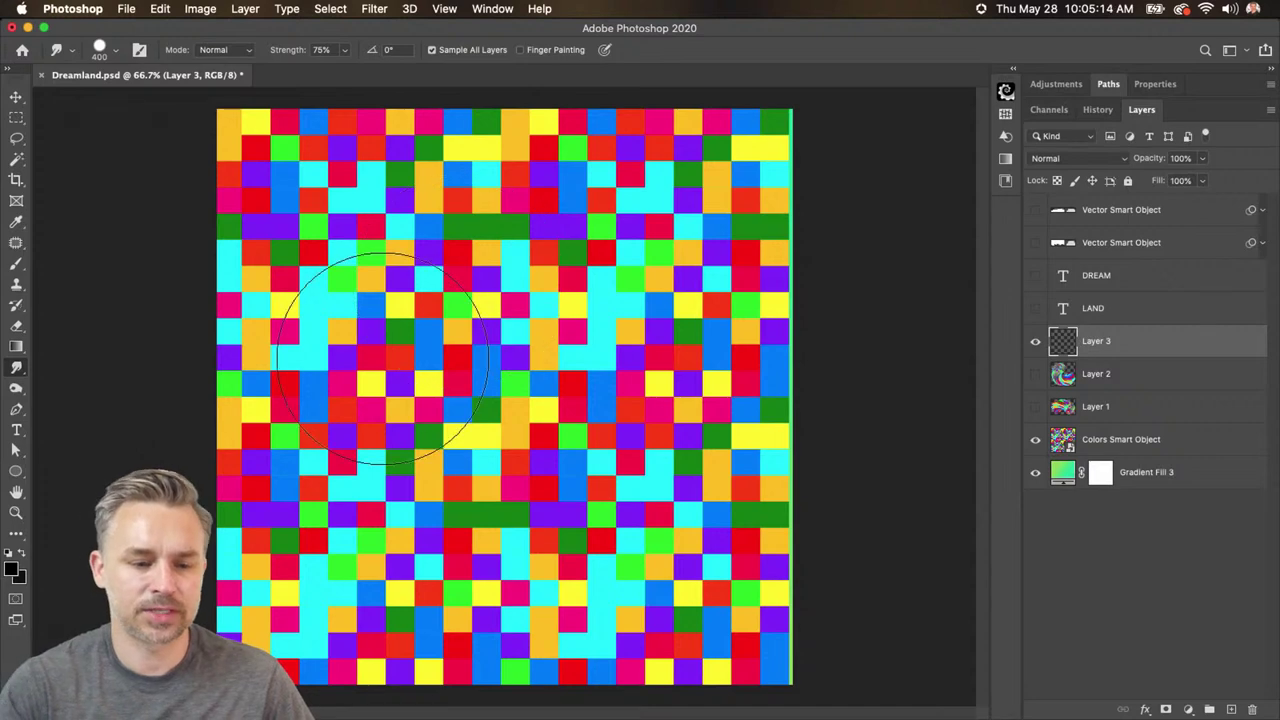
- Smear a trial curved streak with a 250 brush, then clear Layer 3
key(bracketleft)
key(bracketleft)
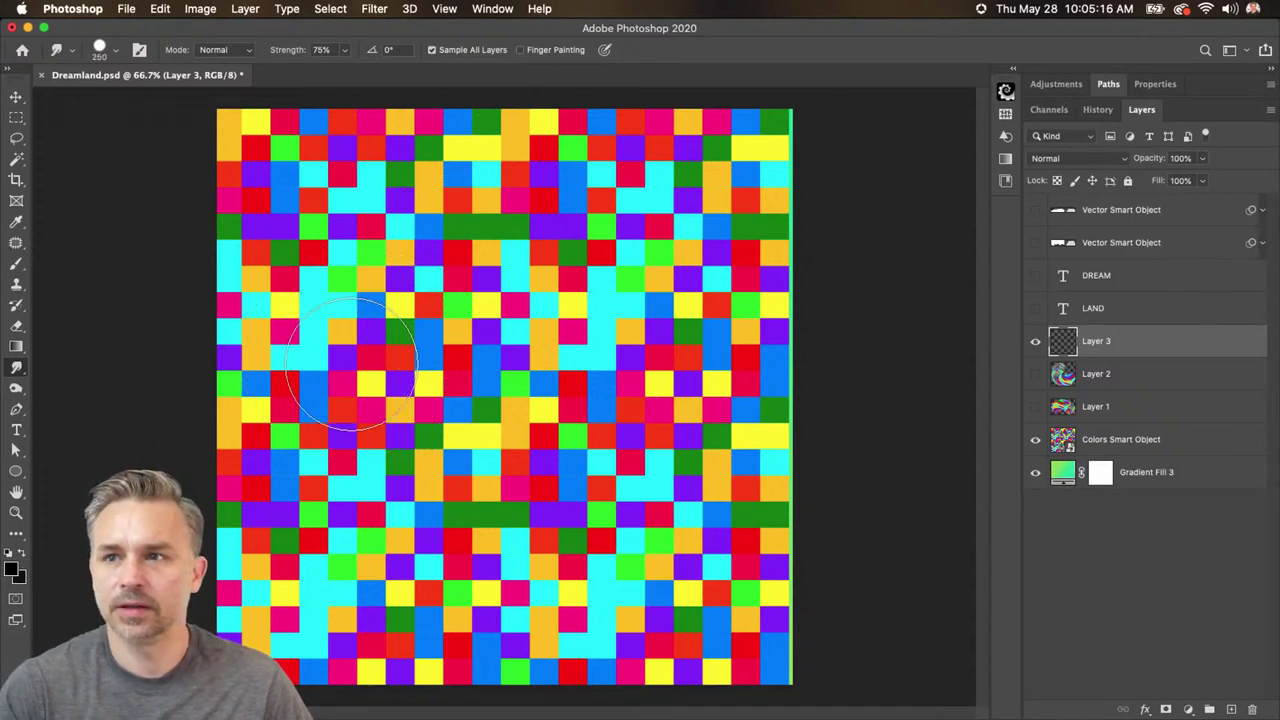
mouse_move(345, 360)
mouse_down()
mouse_move(356, 242)
mouse_move(556, 226)
mouse_move(626, 338)
mouse_move(525, 356)
mouse_move(450, 330)
mouse_move(398, 348)
mouse_move(376, 452)
mouse_move(402, 484)
mouse_move(563, 505)
mouse_move(640, 535)
mouse_move(616, 635)
mouse_move(547, 652)
mouse_move(370, 630)
mouse_move(335, 585)
mouse_move(348, 568)
mouse_move(330, 605)
mouse_up()
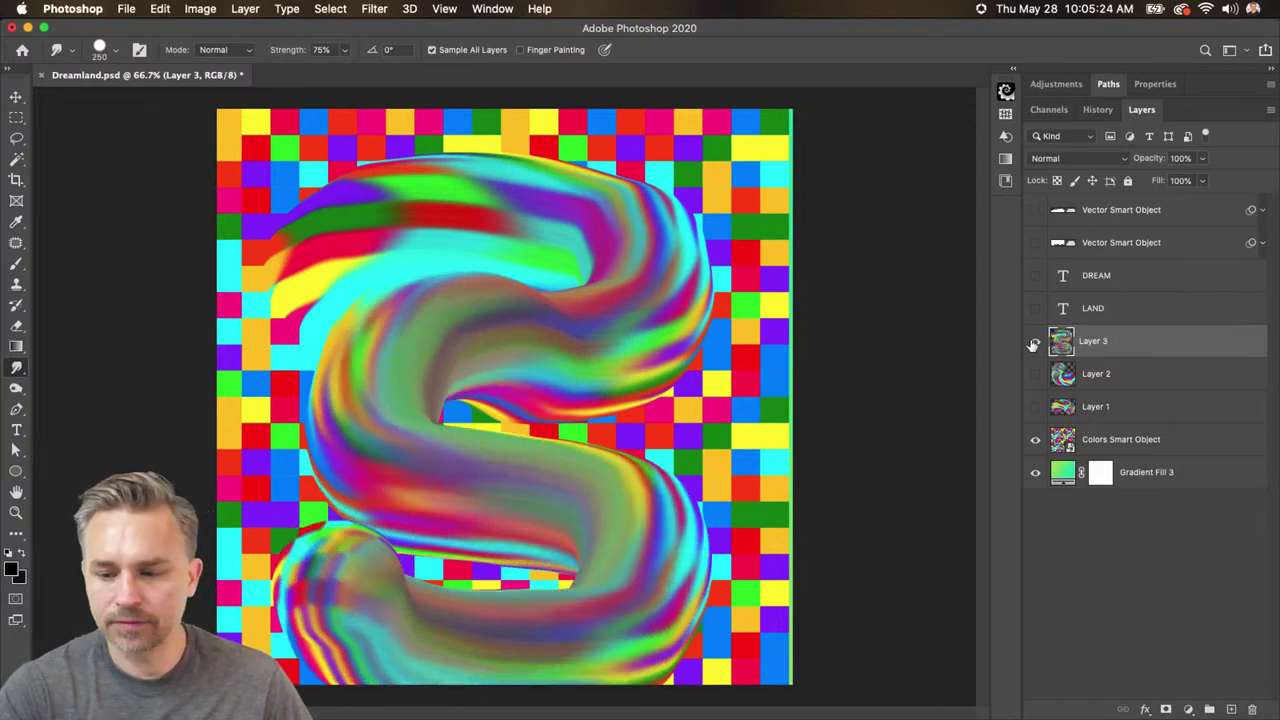
key(super+a)
key(BackSpace)
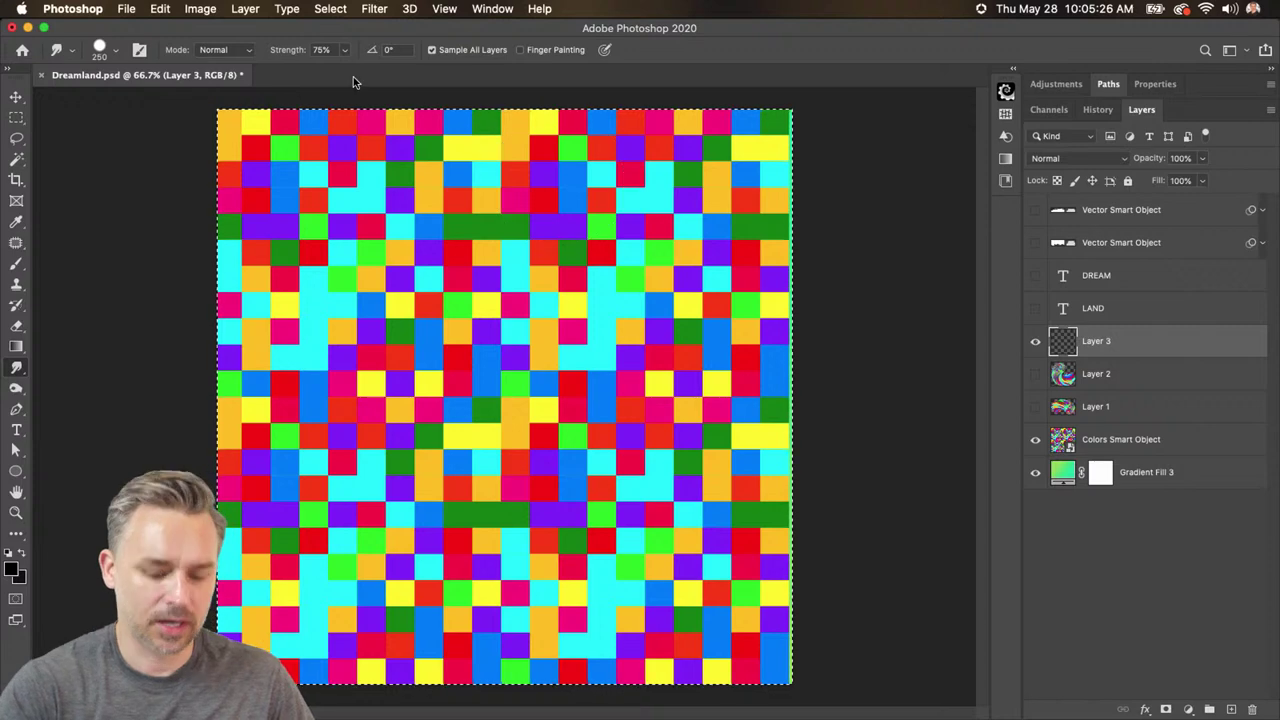
- Raise the smudge strength to 100% and shrink the brush to 150
click(115, 52)
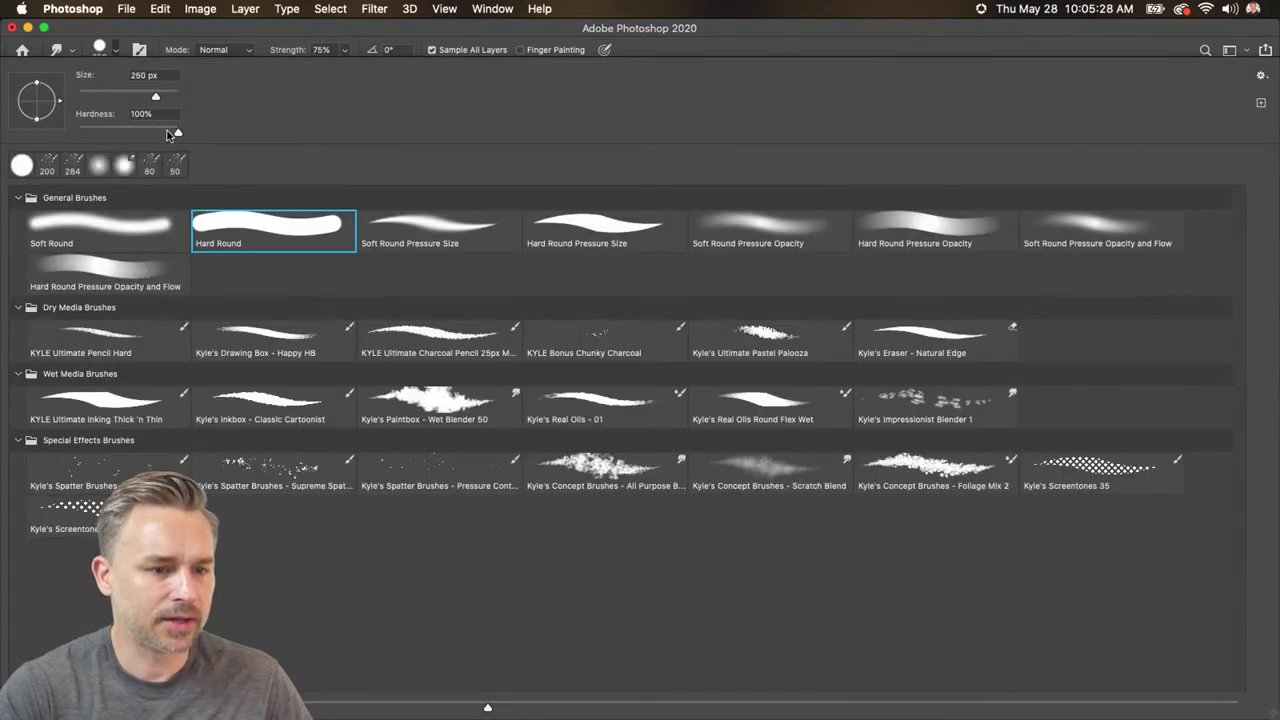
key(Return)
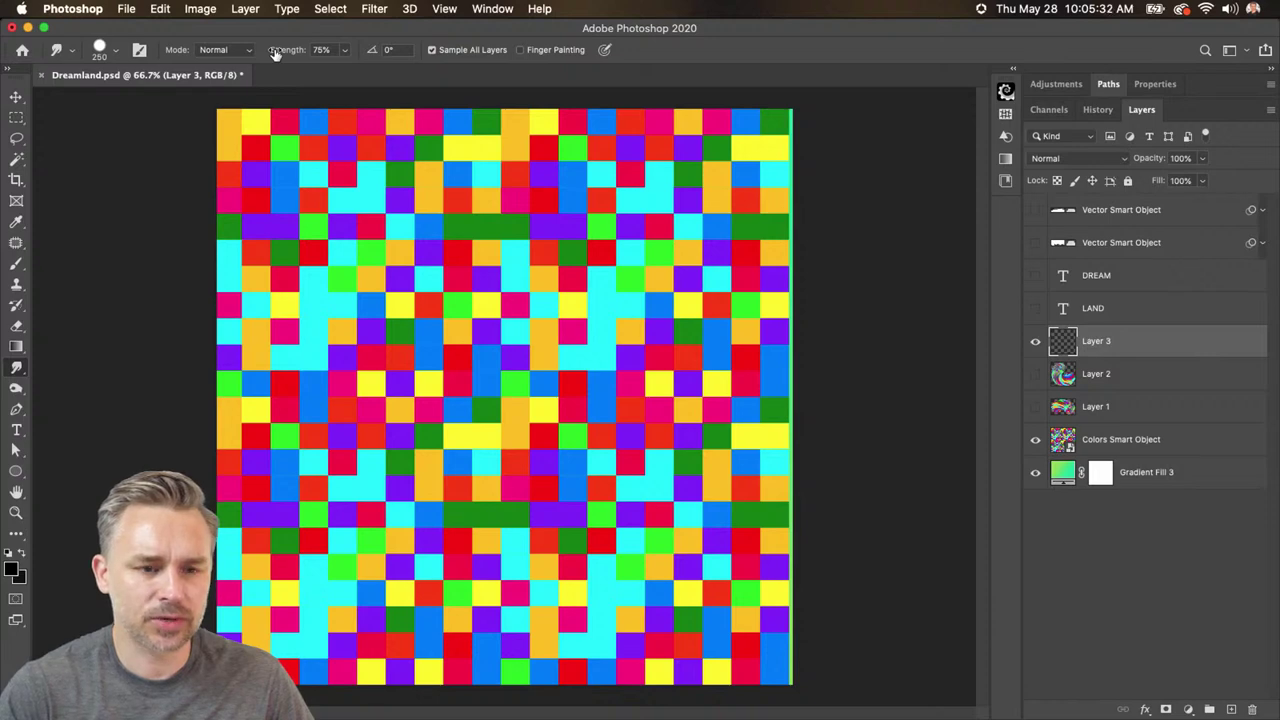
drag(278, 53, 375, 55)
key(bracketleft)
key(bracketleft)
key(bracketleft)
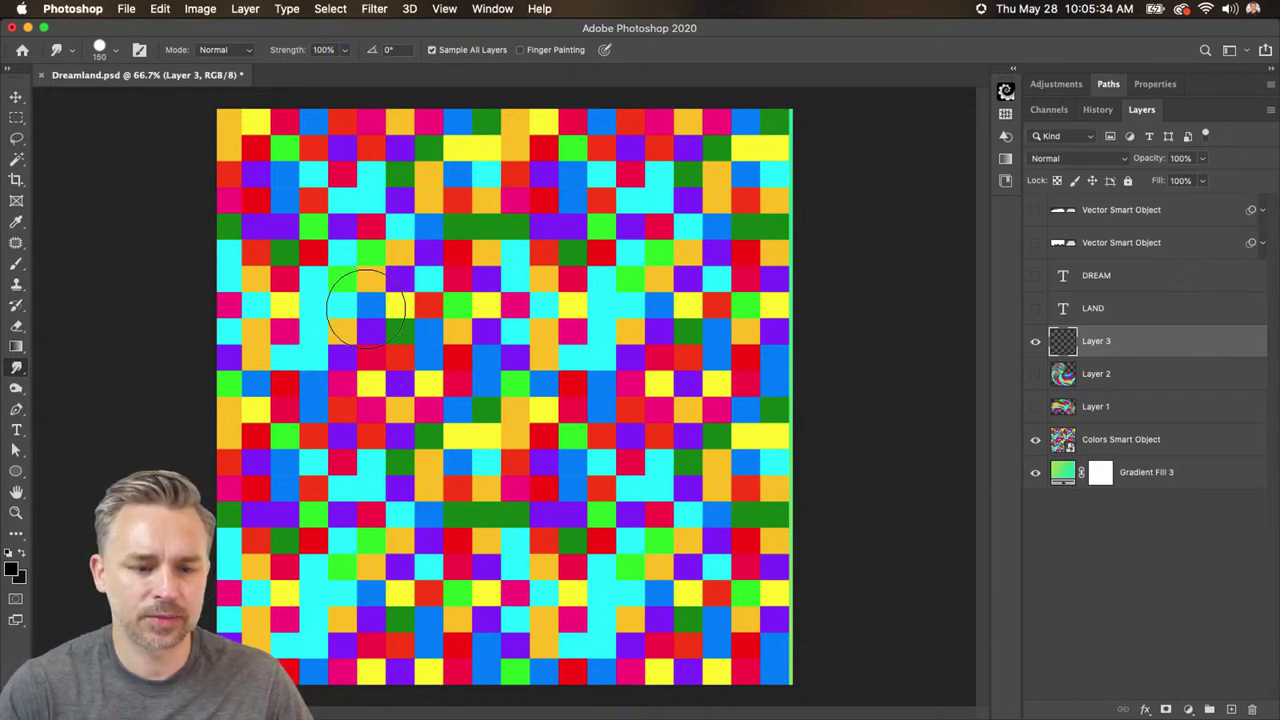
- Smear the grid into a large striped swirl with a brush of about 260
mouse_move(362, 299)
mouse_down()
mouse_move(397, 281)
mouse_move(500, 277)
mouse_up()
mouse_move(600, 395)
mouse_down()
mouse_move(592, 435)
mouse_move(488, 429)
mouse_move(394, 465)
mouse_move(417, 535)
mouse_move(565, 525)
mouse_move(655, 560)
mouse_move(628, 637)
mouse_move(283, 682)
mouse_move(228, 618)
mouse_move(268, 478)
mouse_up()
key(super+z)
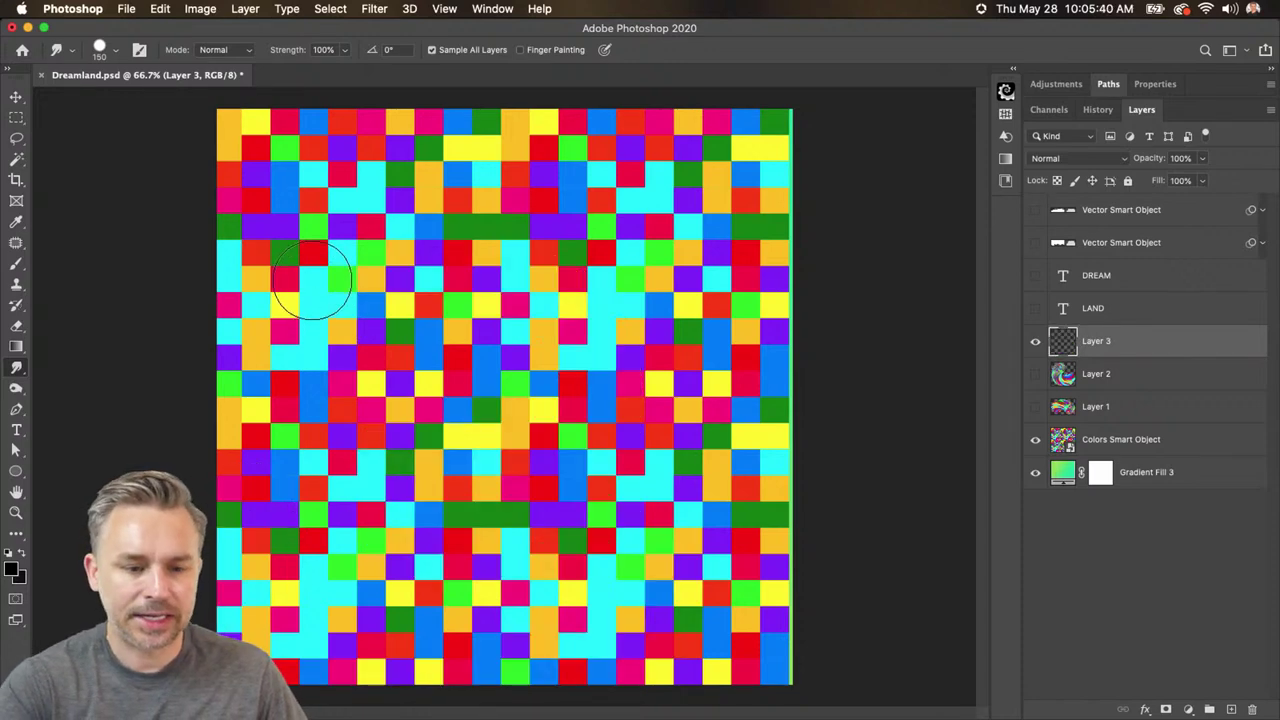
key(bracketright)
key(bracketright)
key(bracketright)
key(bracketright)
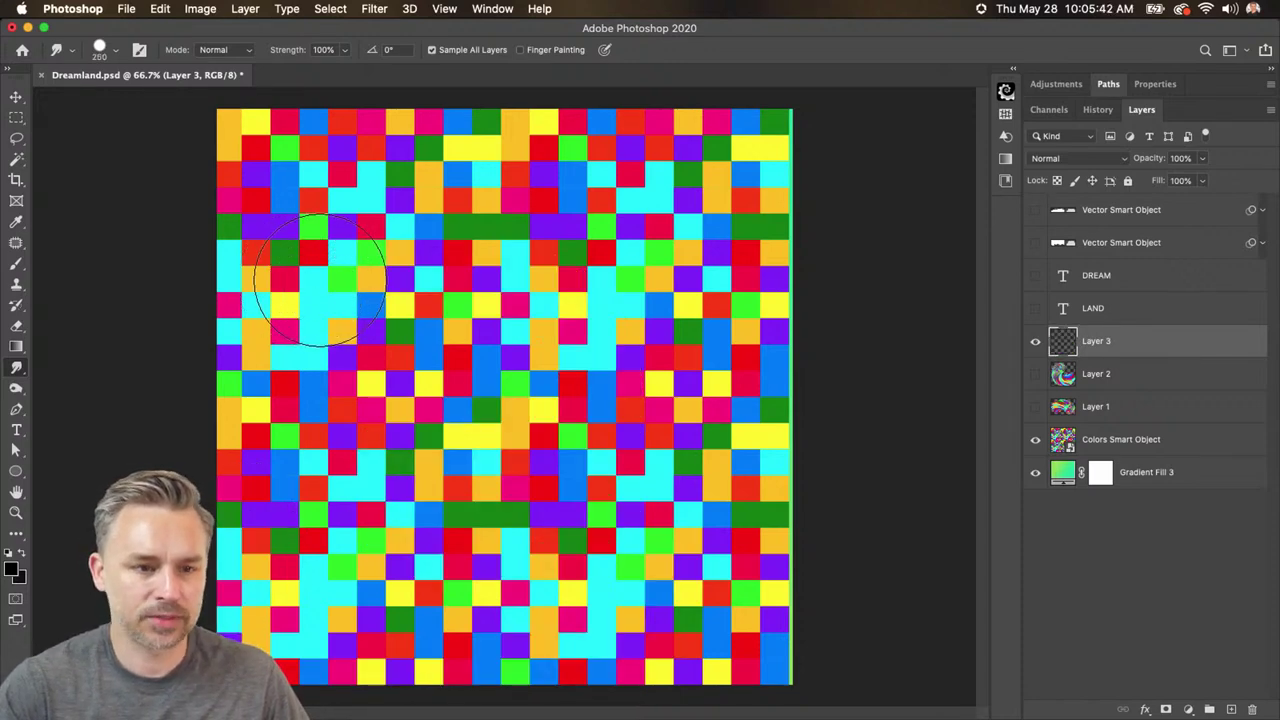
mouse_move(285, 320)
mouse_down()
mouse_move(520, 255)
mouse_move(400, 413)
mouse_move(650, 590)
mouse_move(371, 614)
mouse_up()
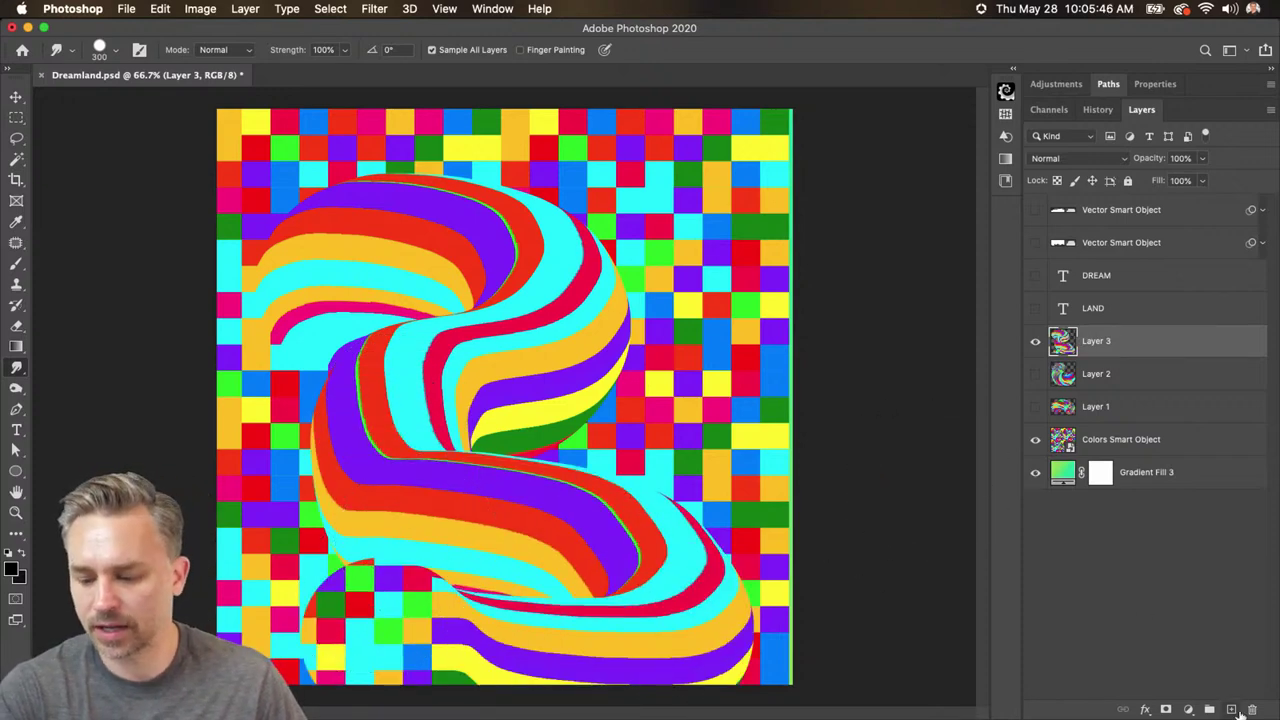
- Add Layer 4 and smudge the stripes into more swirl with Layer 3 hidden
click(1231, 709)
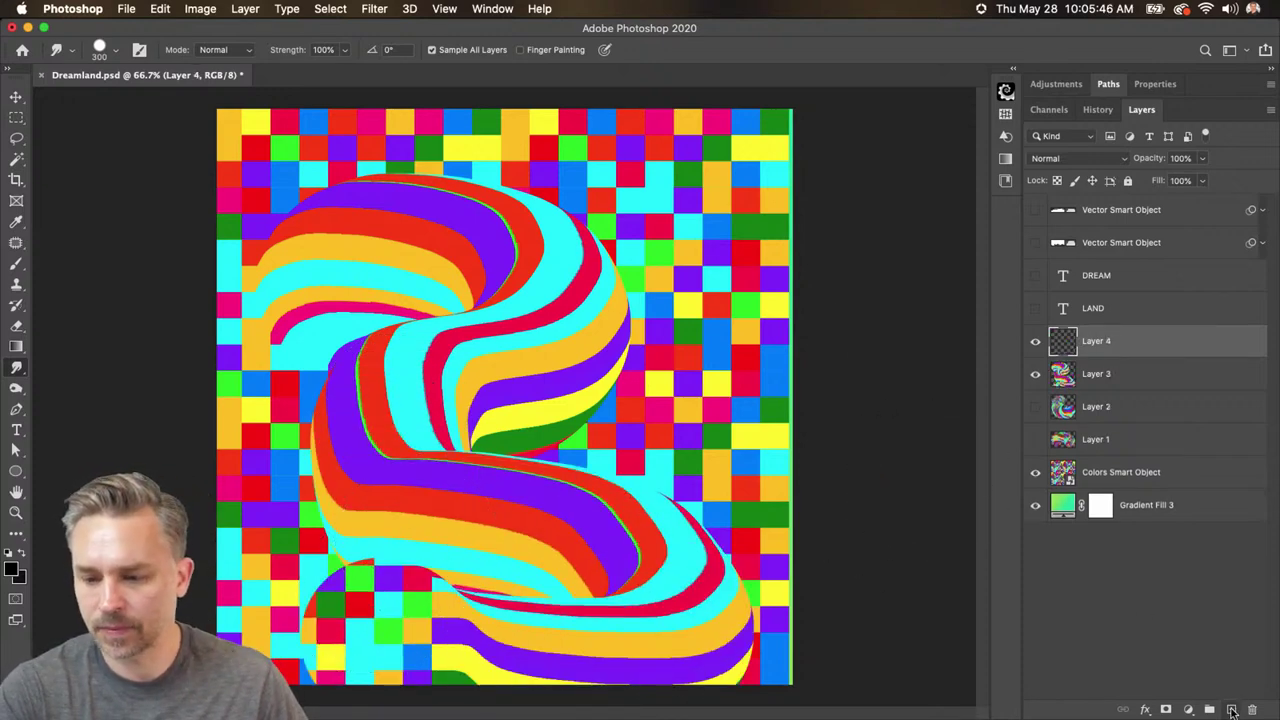
click(1035, 376)
mouse_move(235, 600)
mouse_down()
mouse_move(600, 530)
mouse_move(330, 390)
mouse_move(560, 230)
mouse_move(640, 470)
mouse_move(299, 469)
mouse_up()
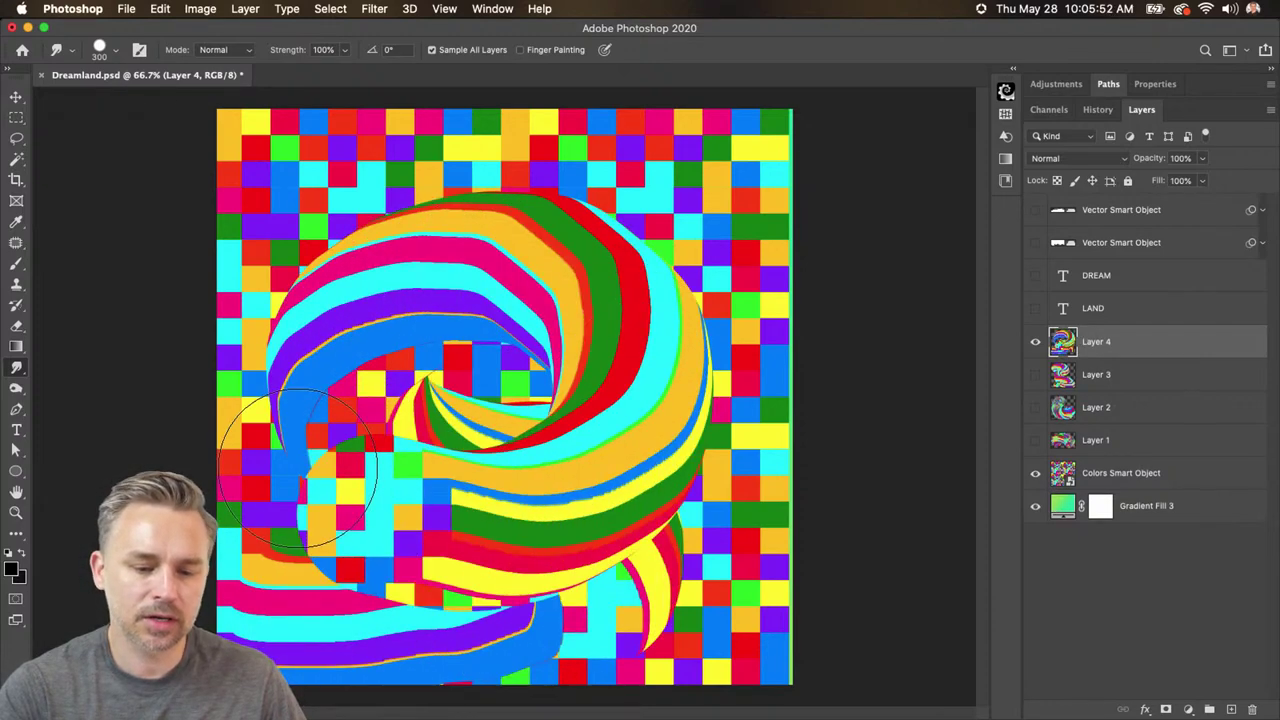
- Compare the swirl layers, ending with Layers 3 and 4 shown, Layer 2 hidden, Layer 3 selected
click(1031, 378)
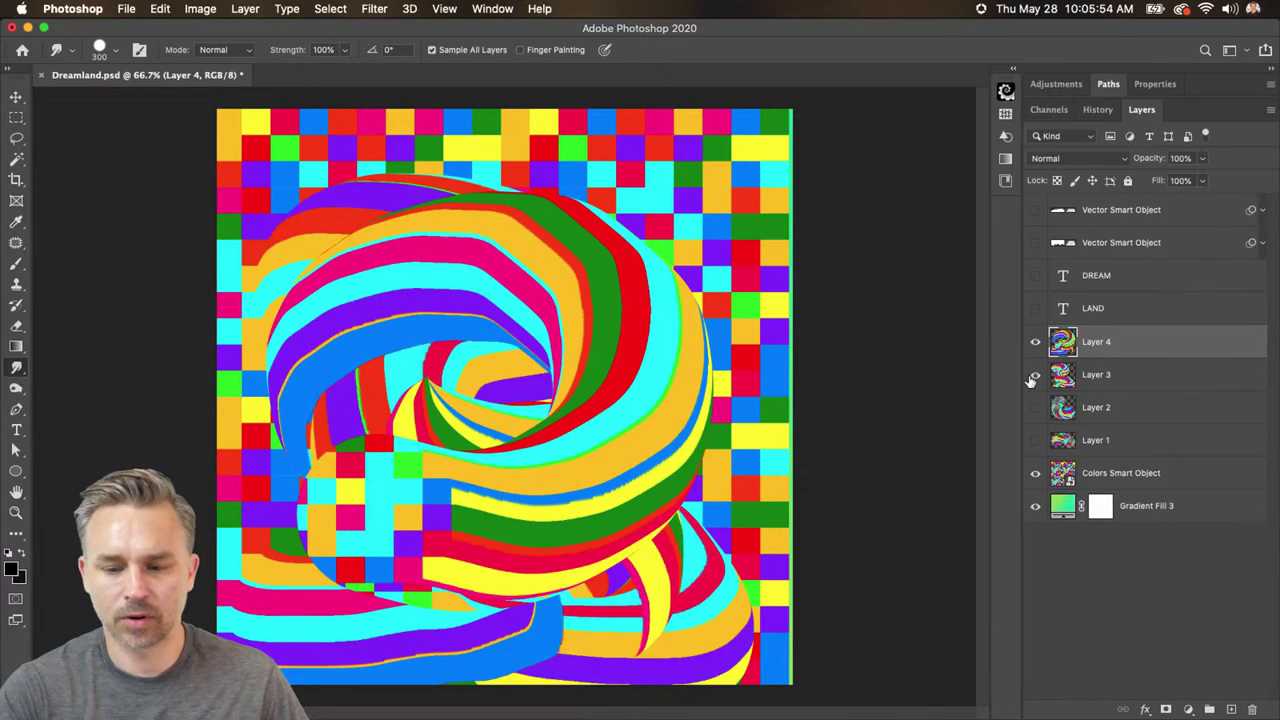
drag(1036, 342, 1036, 376)
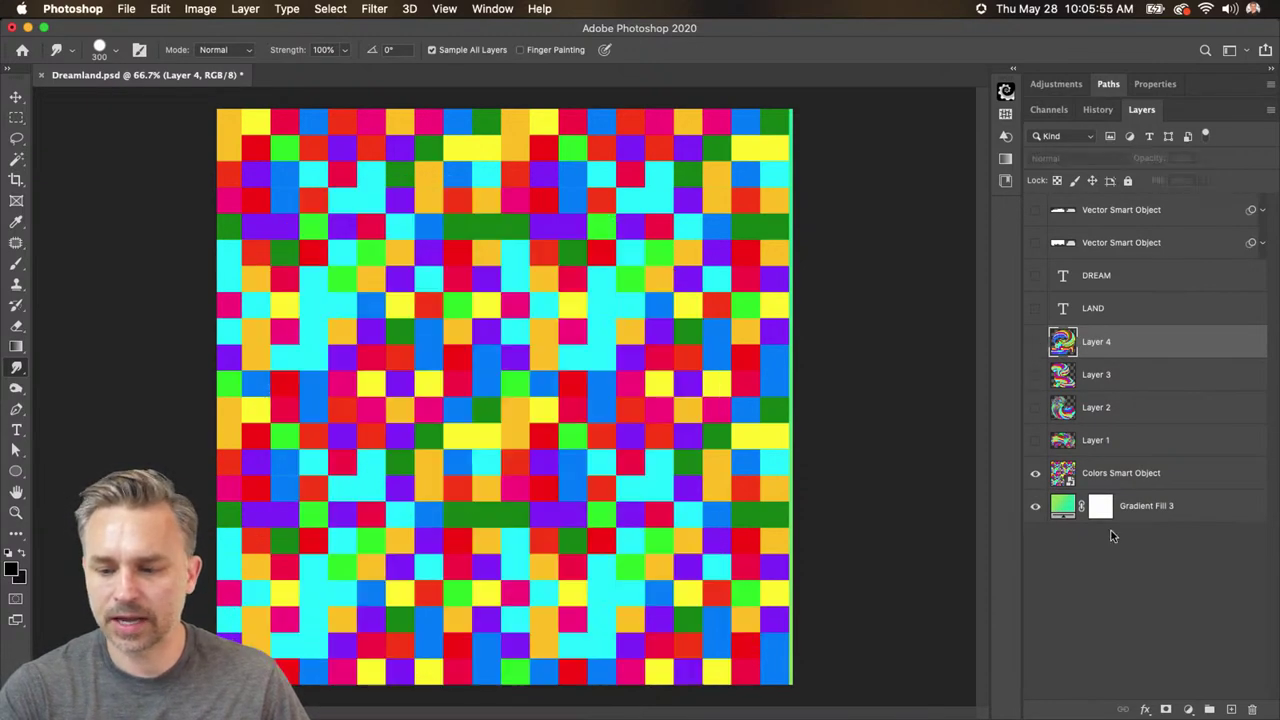
click(1031, 413)
click(1112, 407)
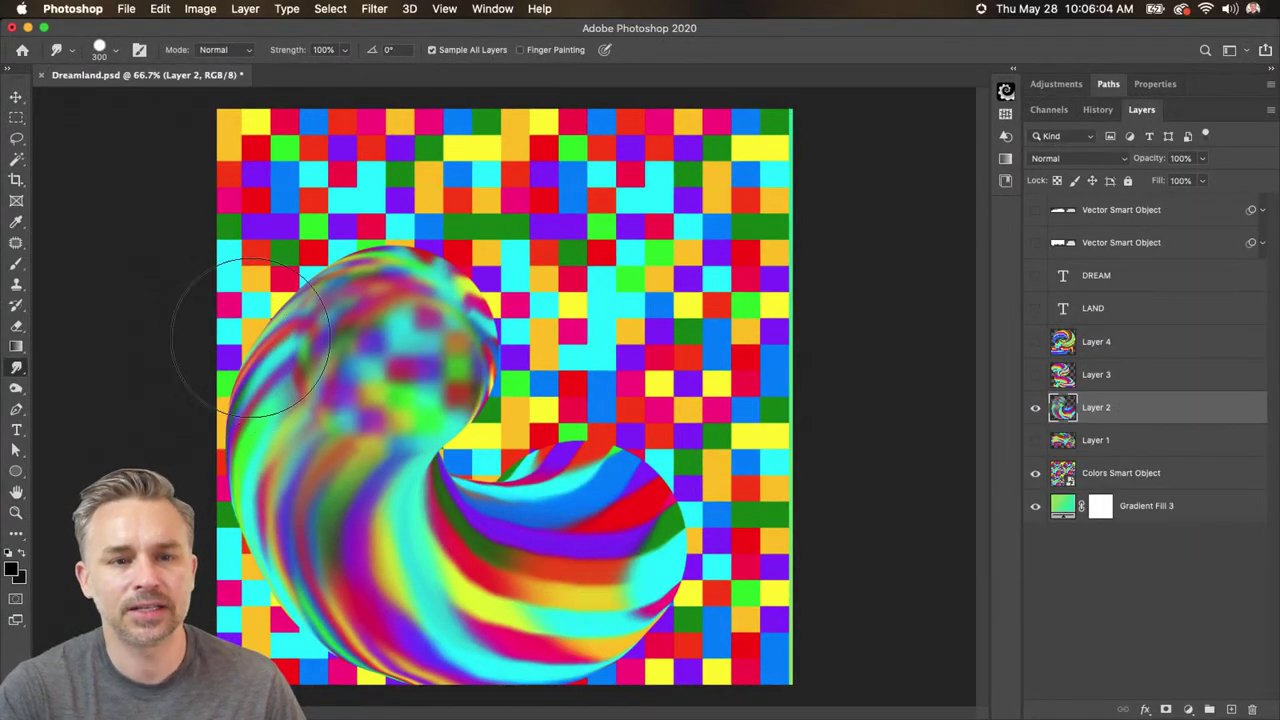
click(1035, 374)
click(1035, 342)
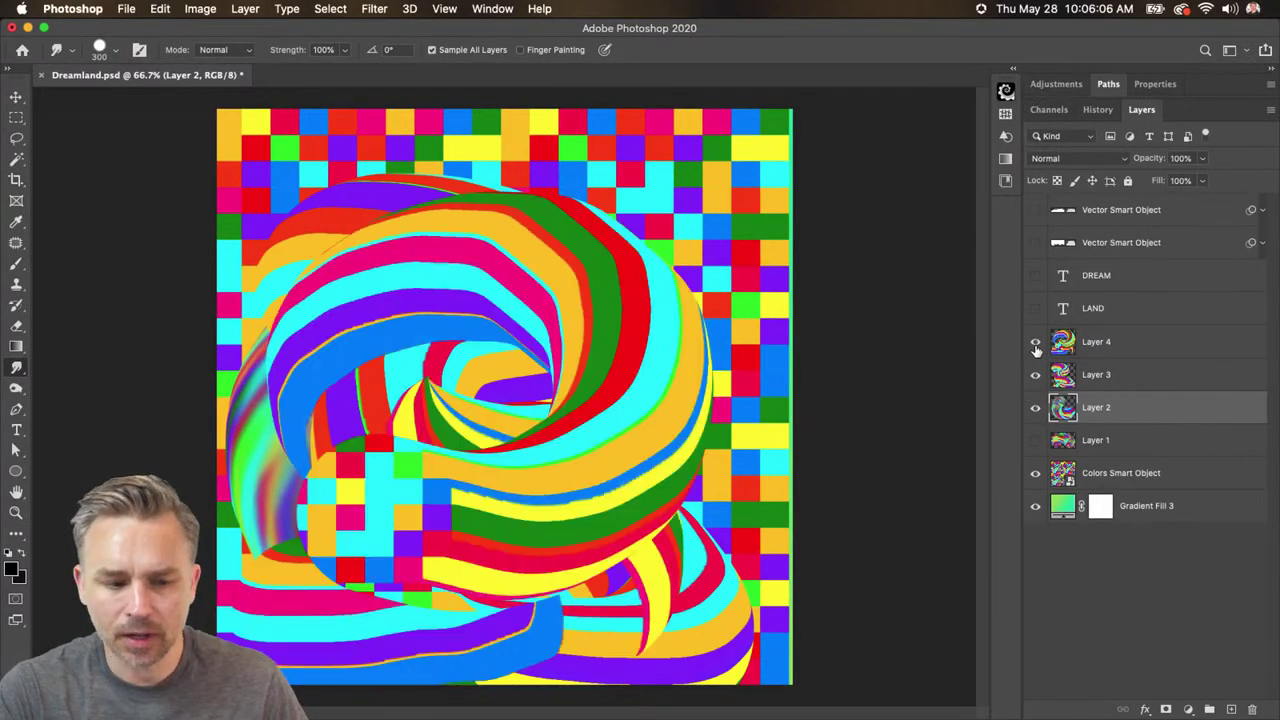
click(1036, 408)
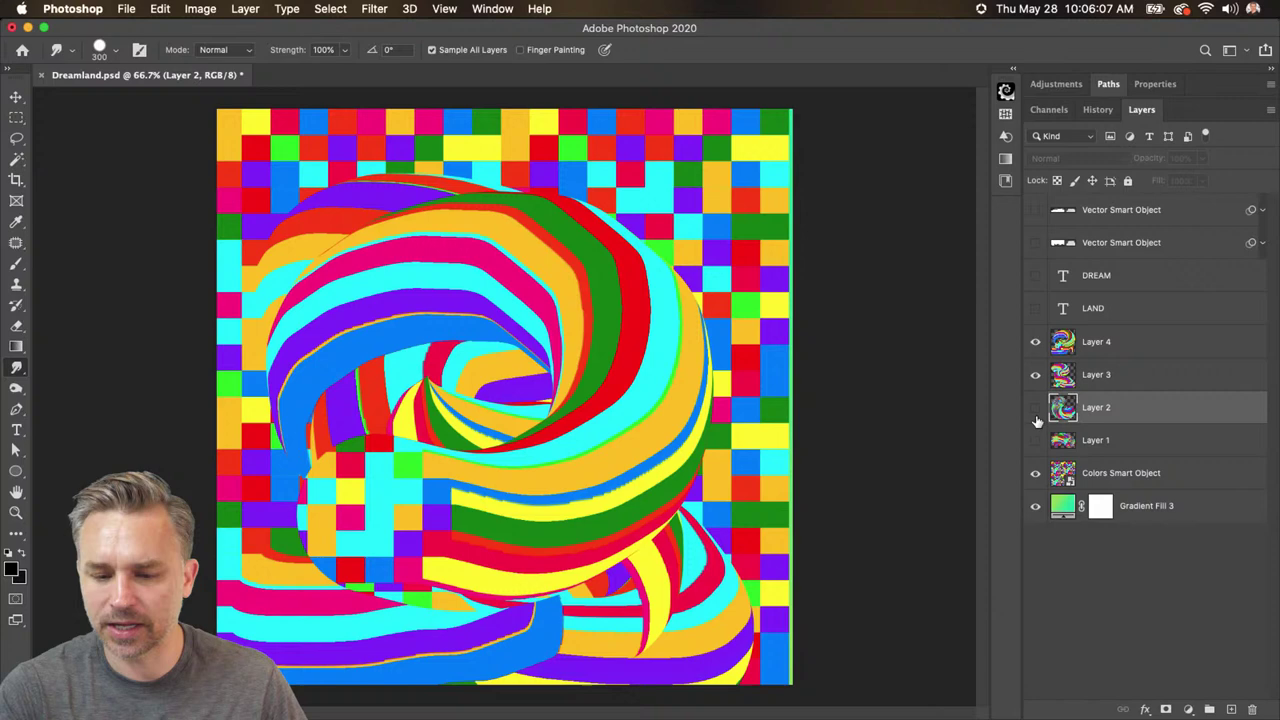
click(1106, 376)
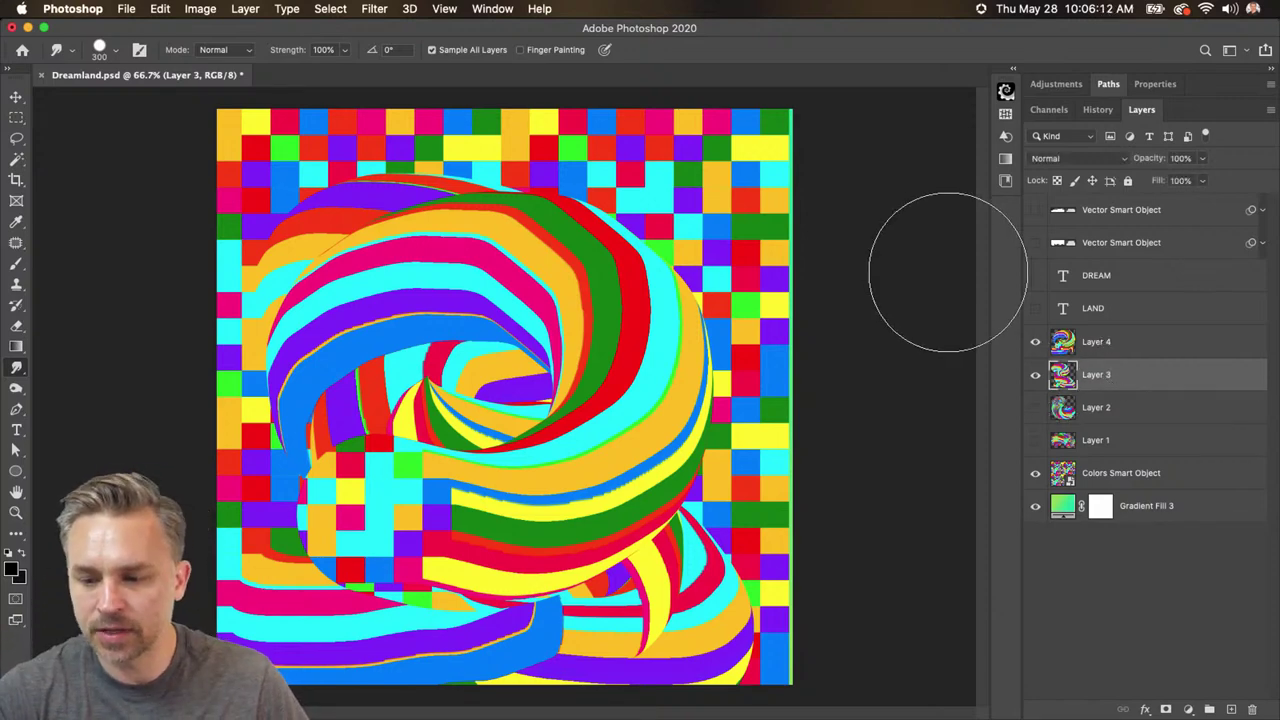
- Hide Layer 3, show the LAND and DREAM text, hide the grid, and view at 100%
click(1035, 375)
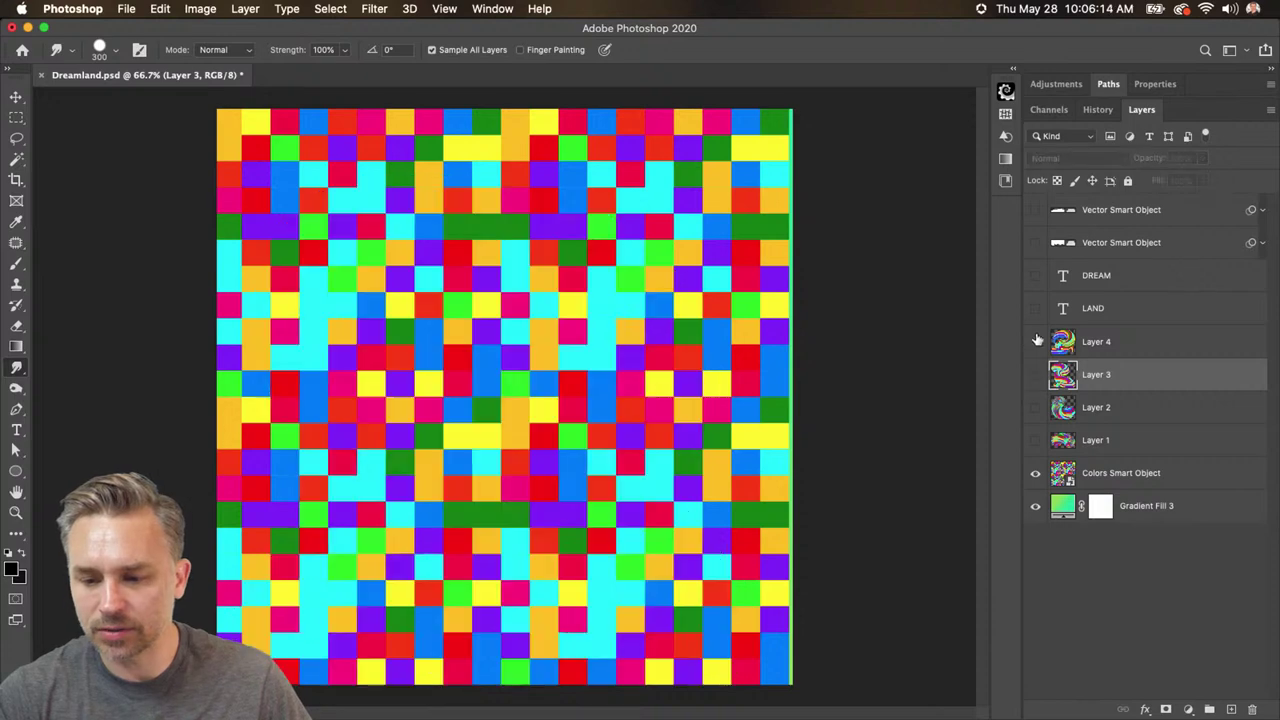
click(1035, 311)
click(1050, 308)
click(1035, 276)
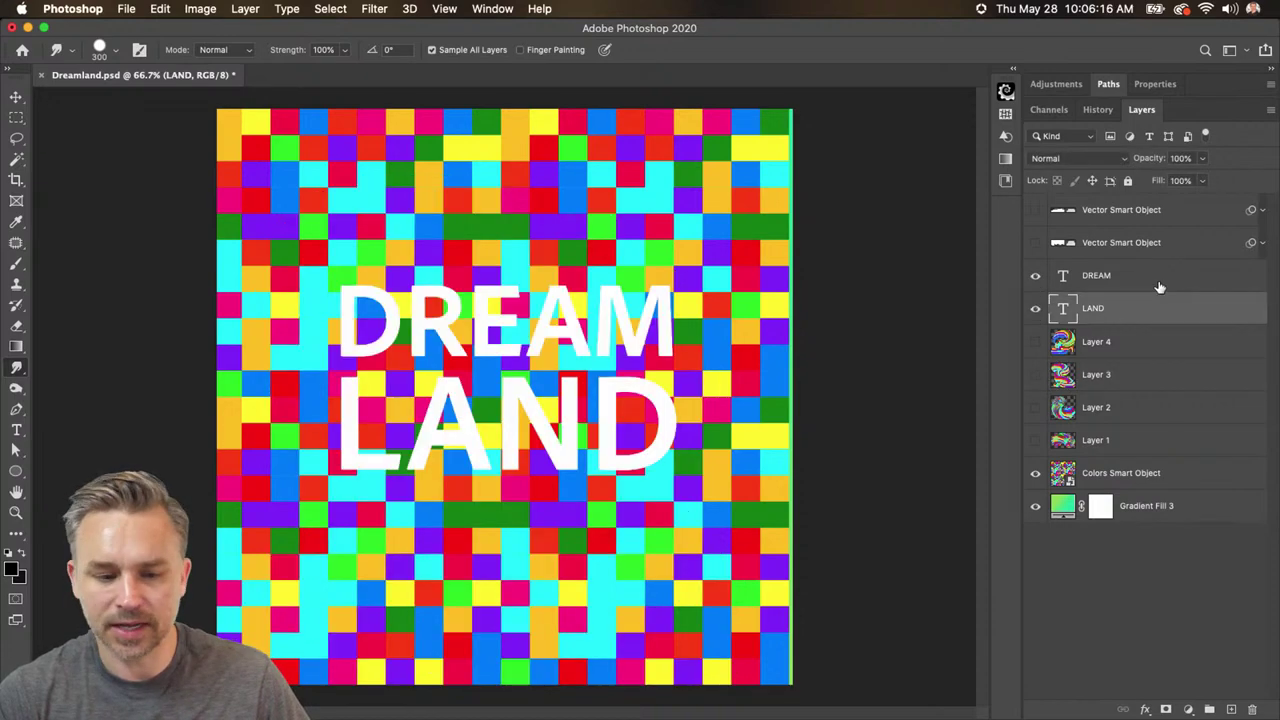
click(1150, 282)
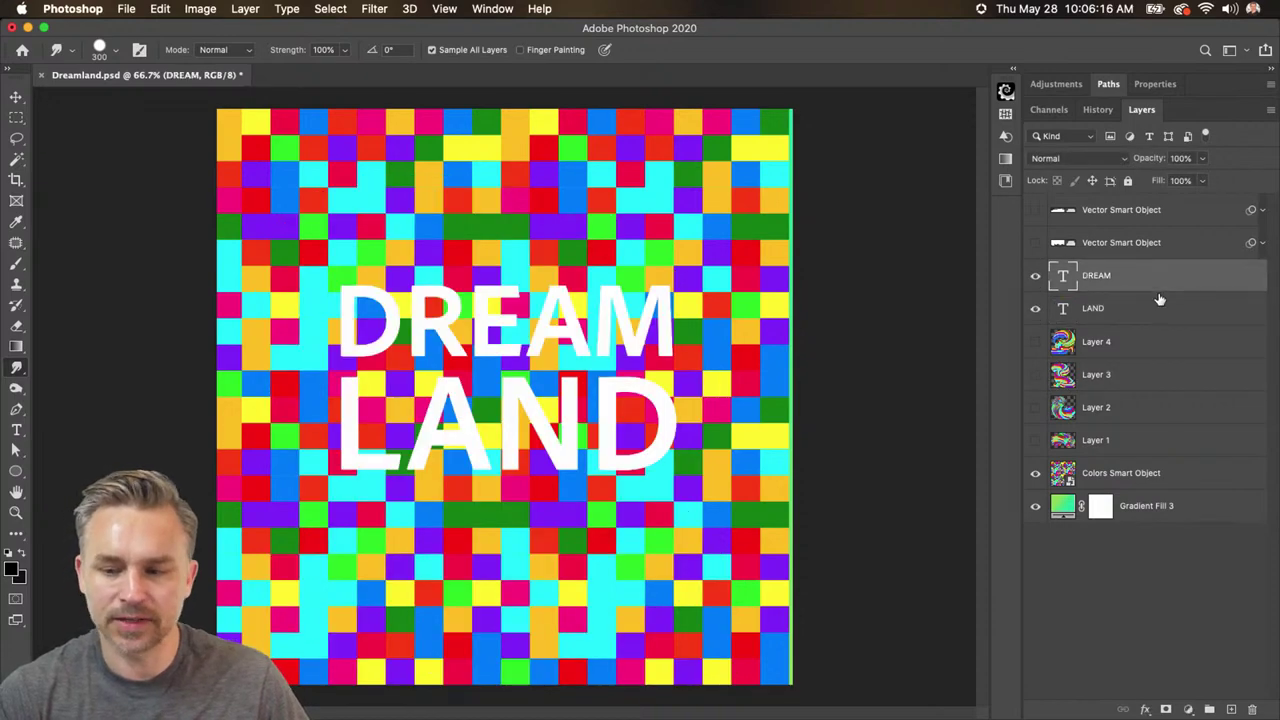
click(1035, 474)
key(super+1)
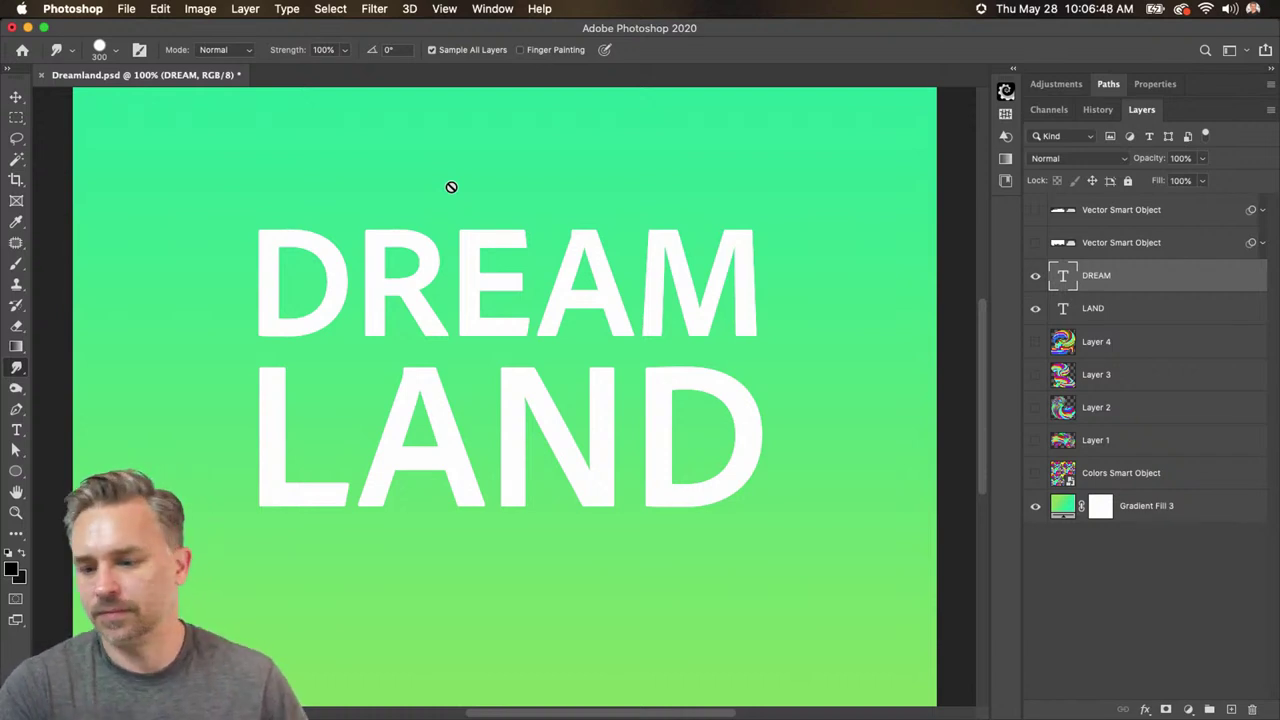
- Hide LAND, load the DREAM letters as a selection, and float the Paths panel
click(1036, 309)
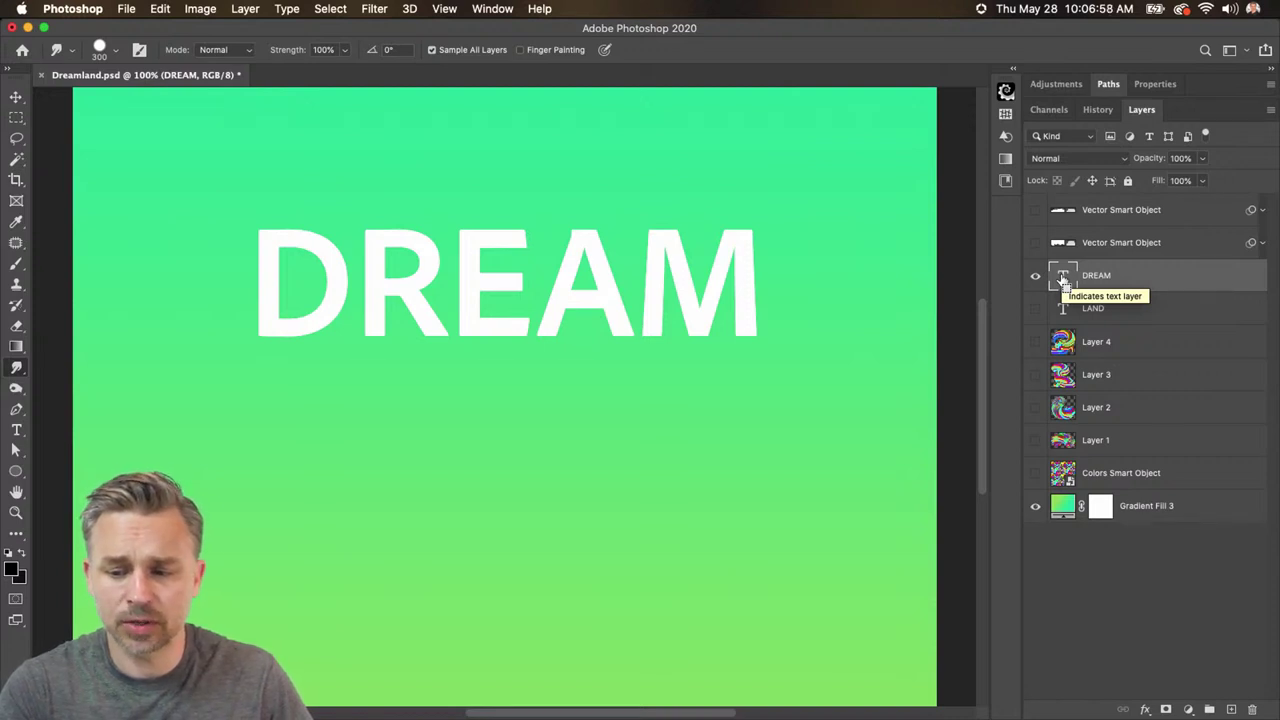
super+click(1063, 279)
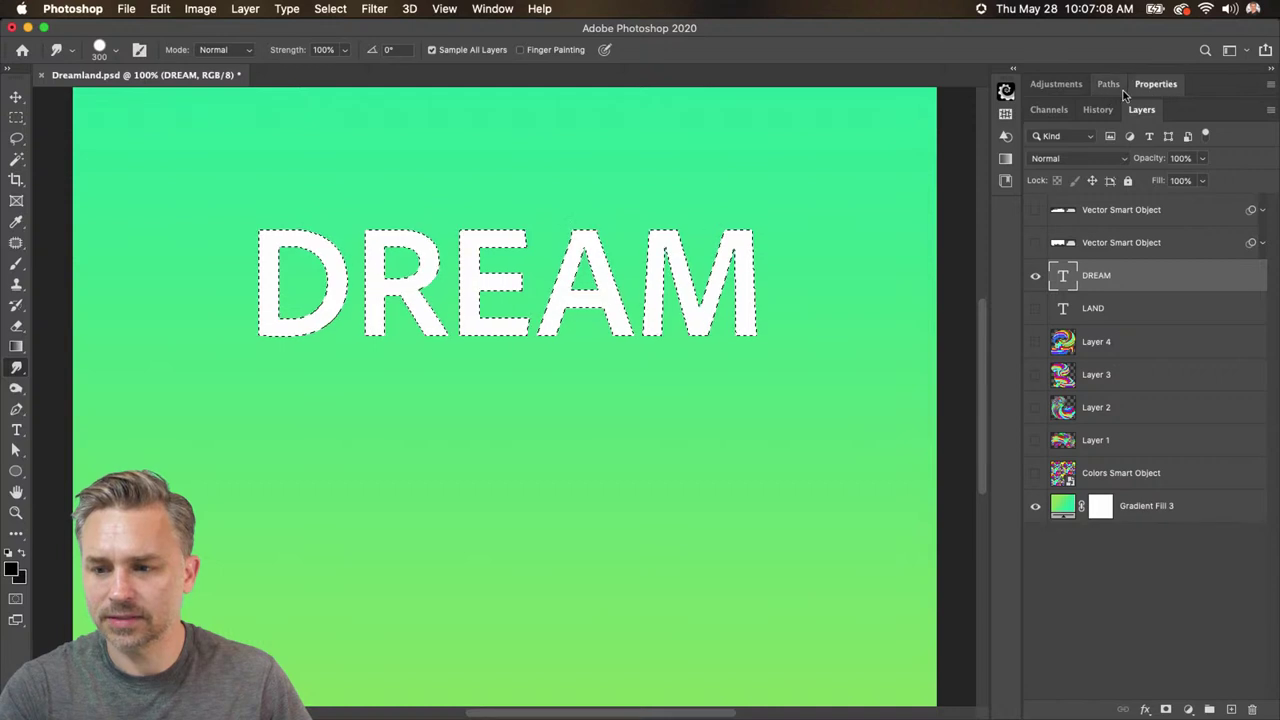
click(1059, 96)
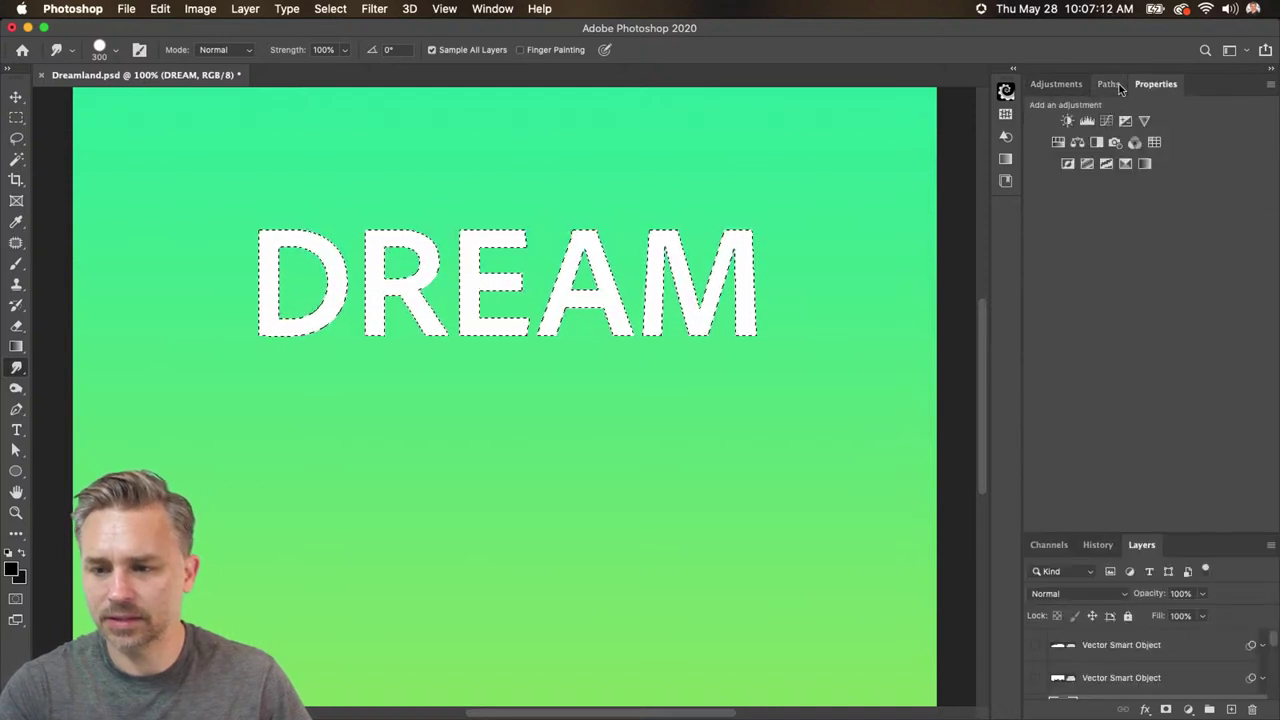
drag(1108, 84, 645, 188)
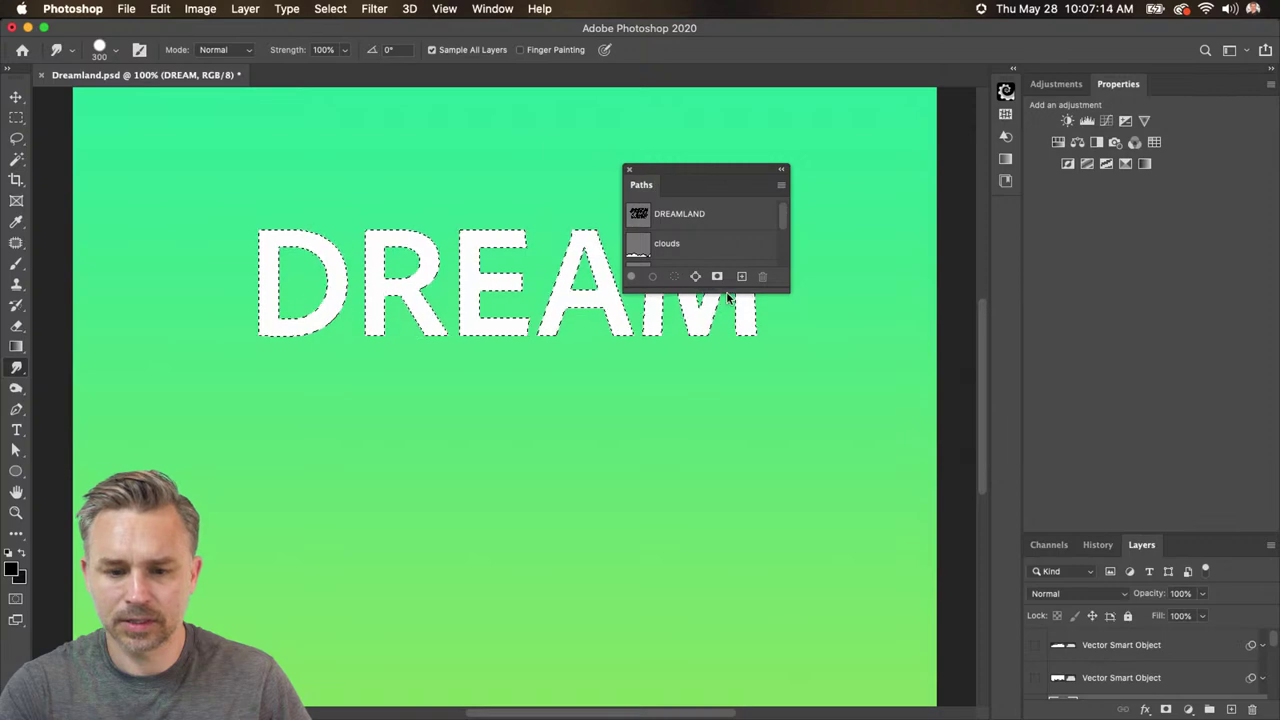
- Move the floating Paths panel aside and higher, and make it taller
drag(720, 292, 720, 516)
drag(680, 183, 814, 180)
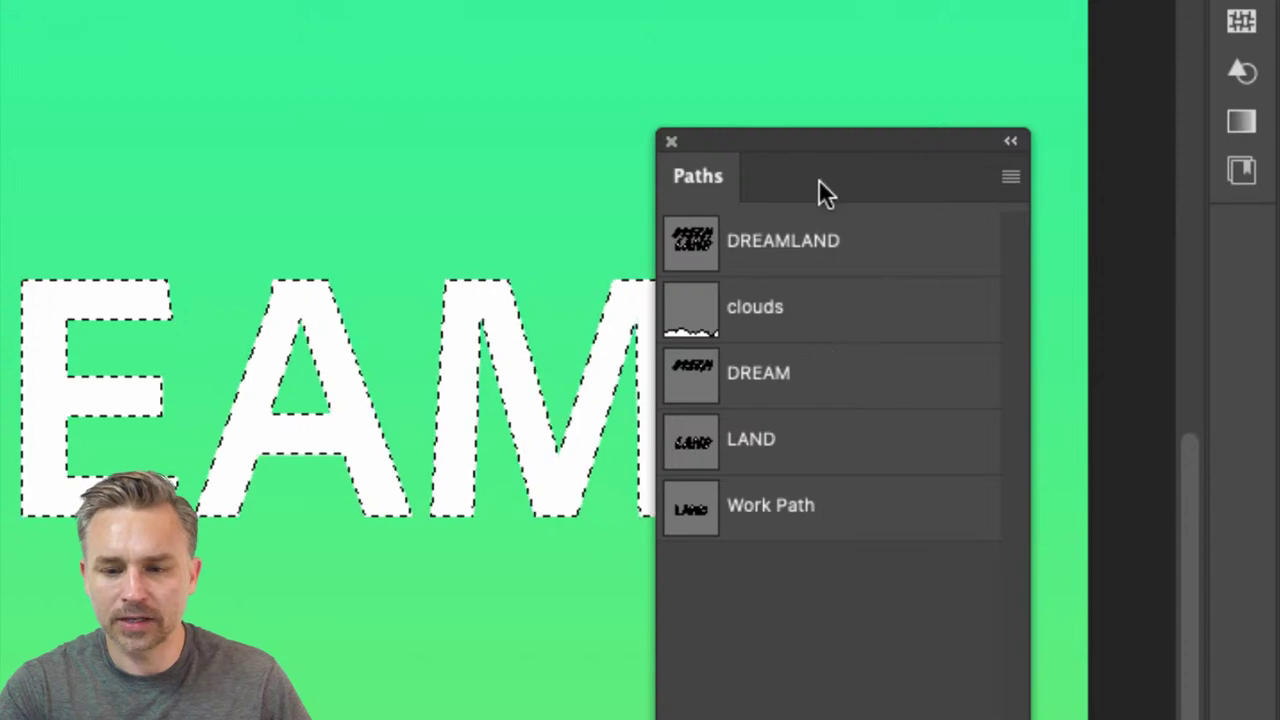
drag(819, 155, 812, 77)
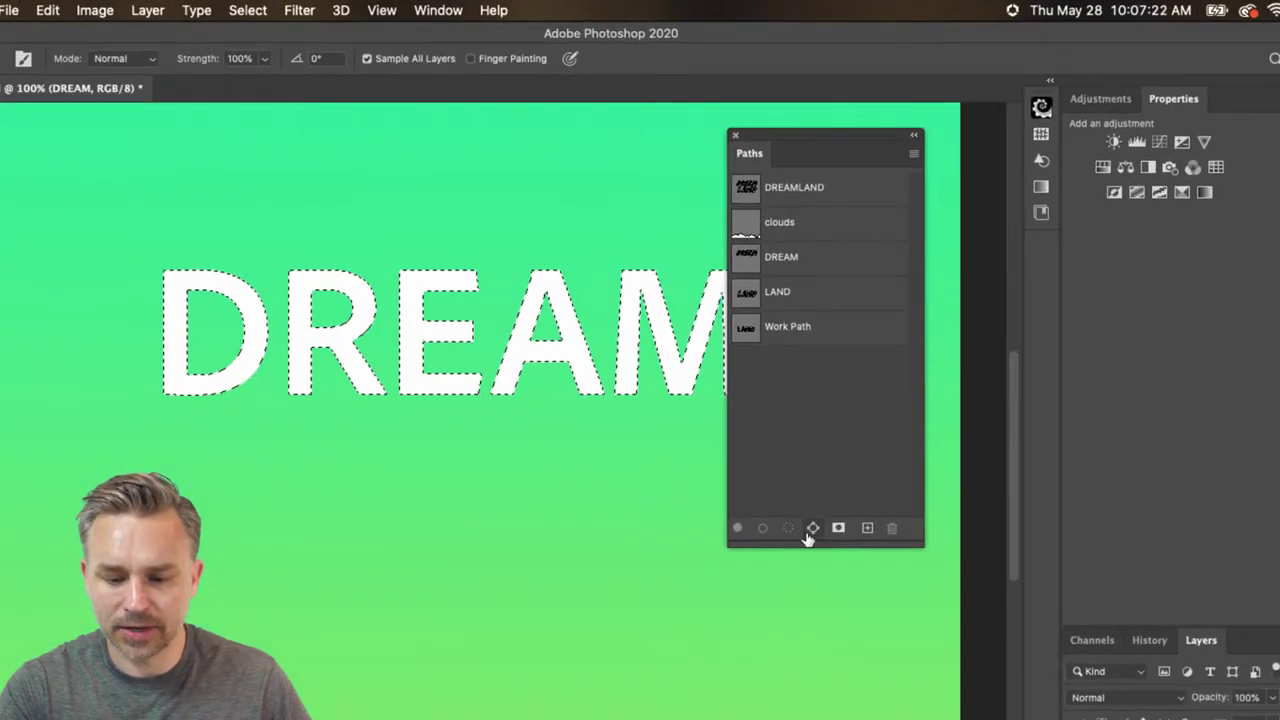
- Turn the DREAM selection into a work path saved as DREAM2, then delete it
click(812, 530)
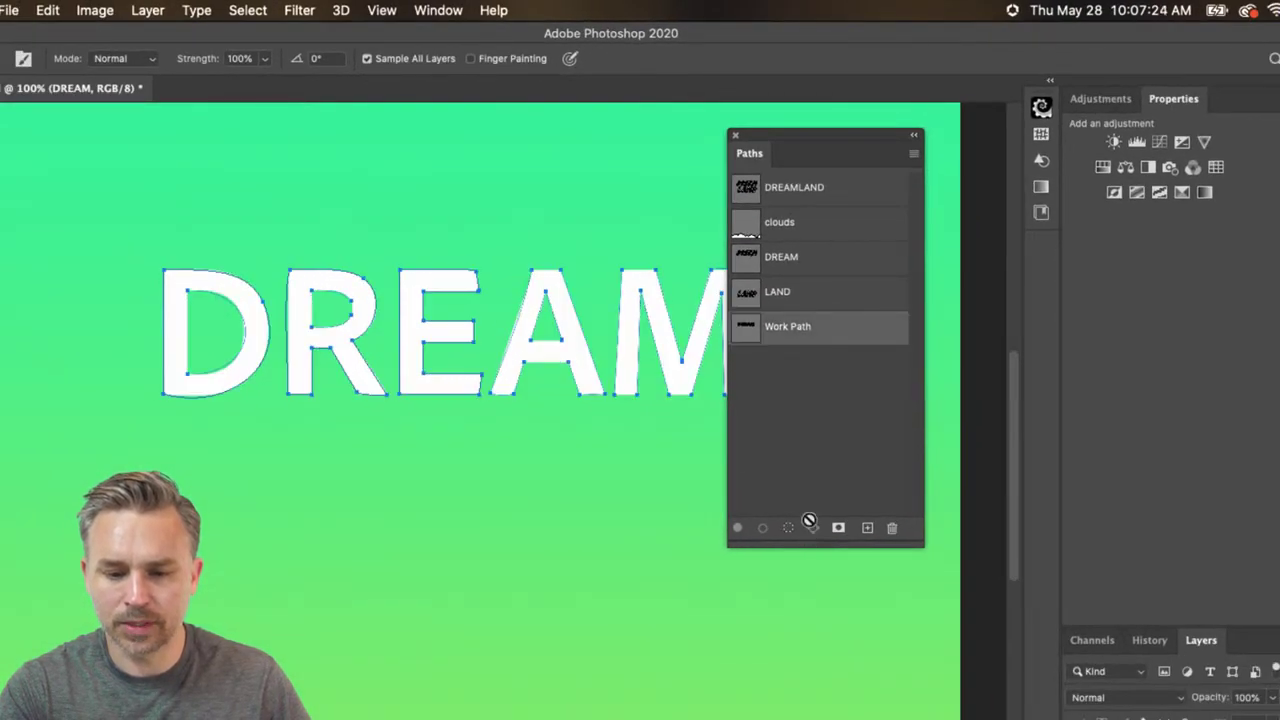
double_click(787, 328)
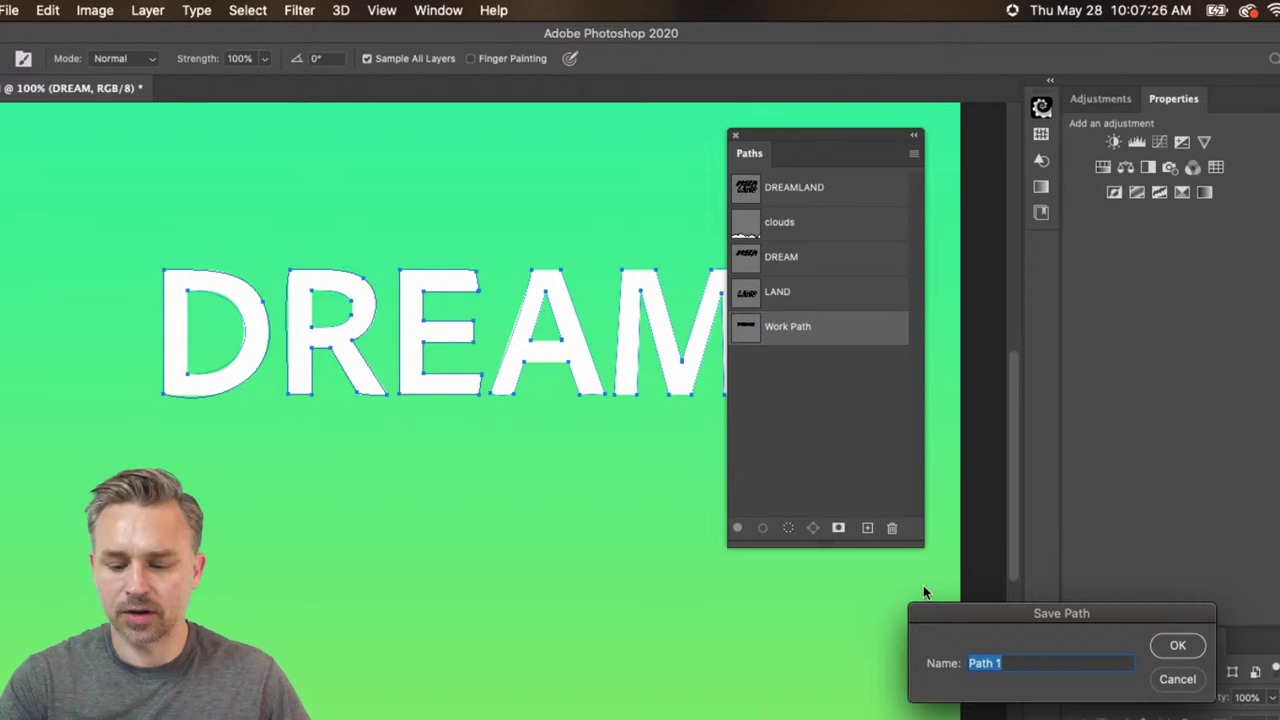
drag(941, 616, 686, 372)
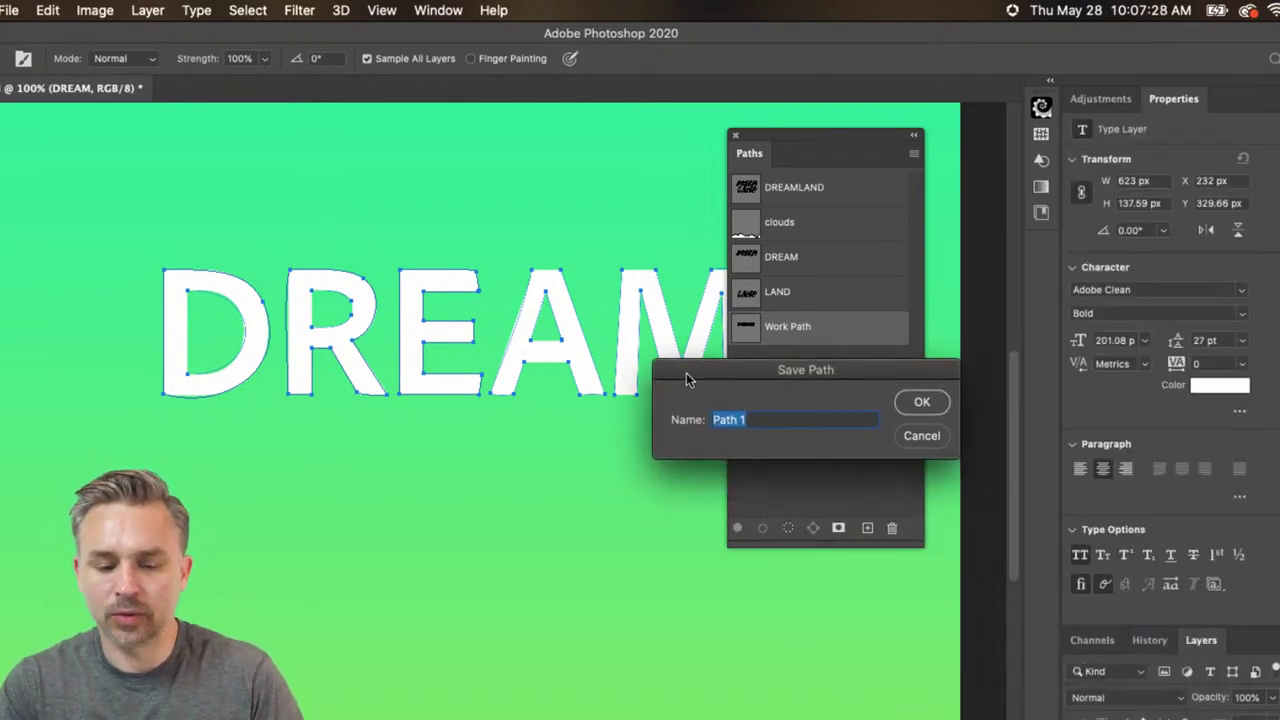
text(DREAM)
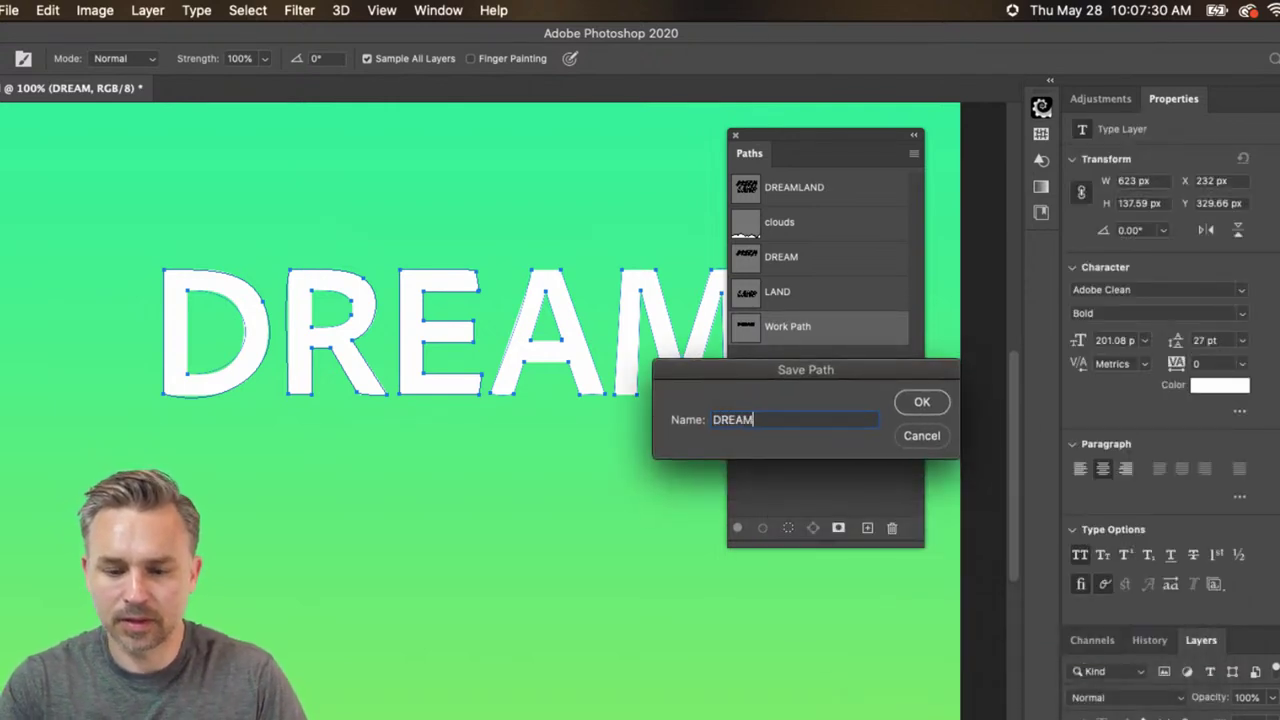
key(Return)
click(737, 311)
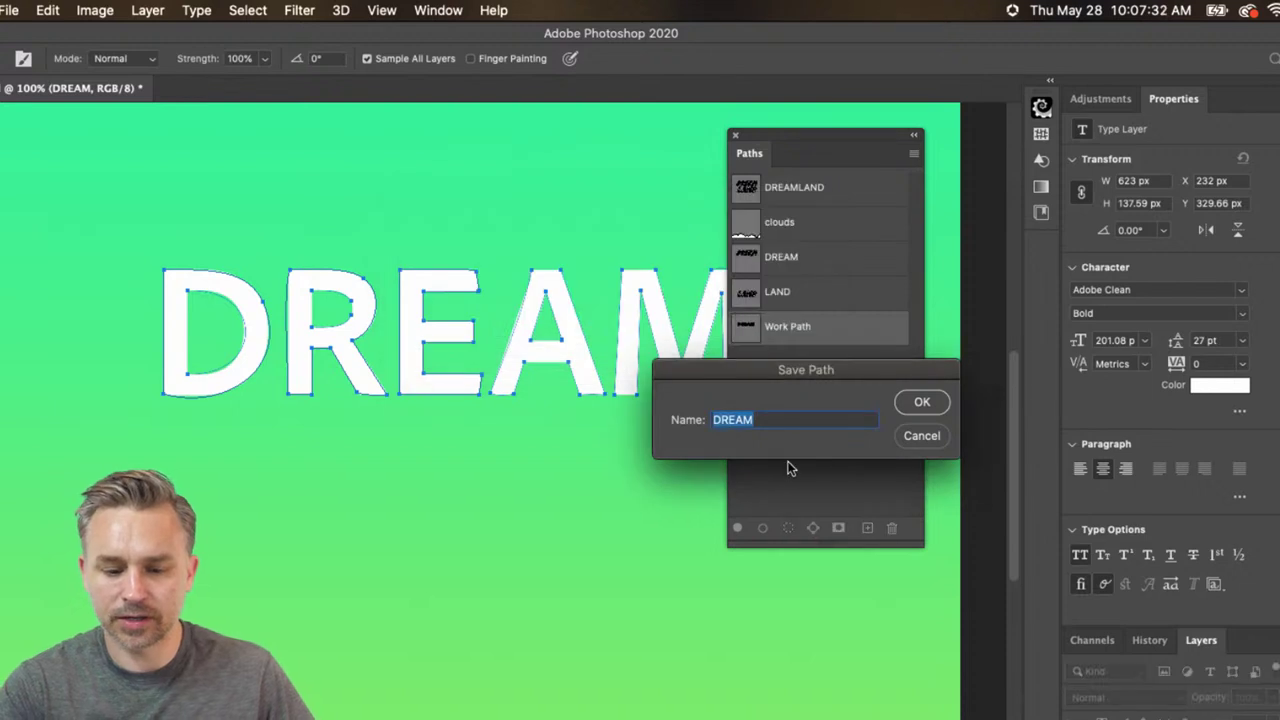
click(766, 420)
text(2)
key(Return)
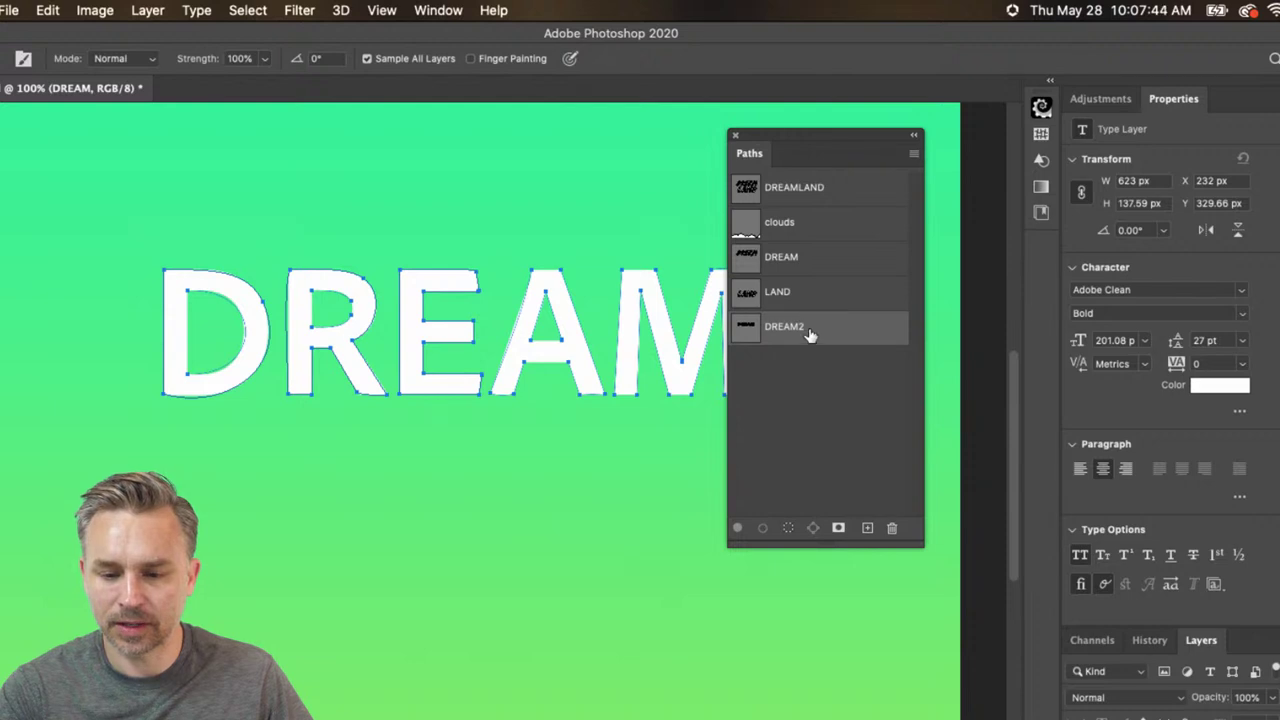
drag(811, 334, 890, 527)
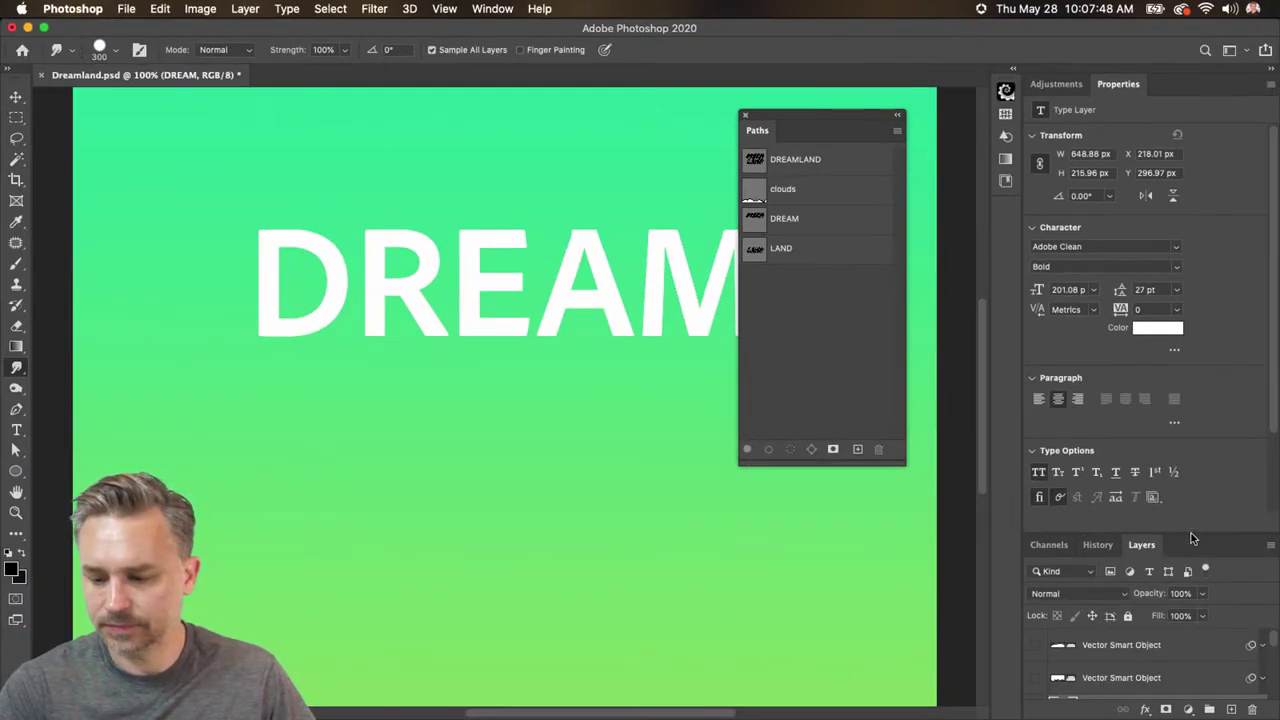
- Reload the DREAM letter selection, make a work path, and save it as 'DREAM PATH'
double_click(1173, 88)
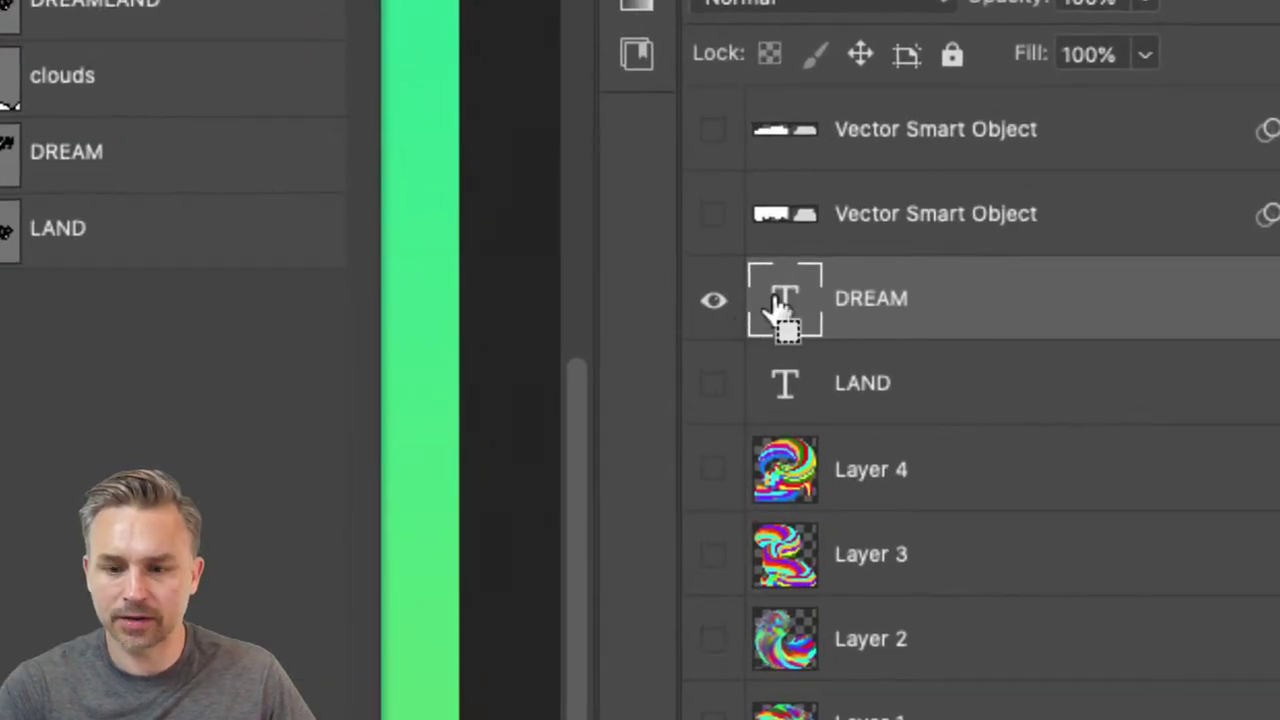
super+click(772, 292)
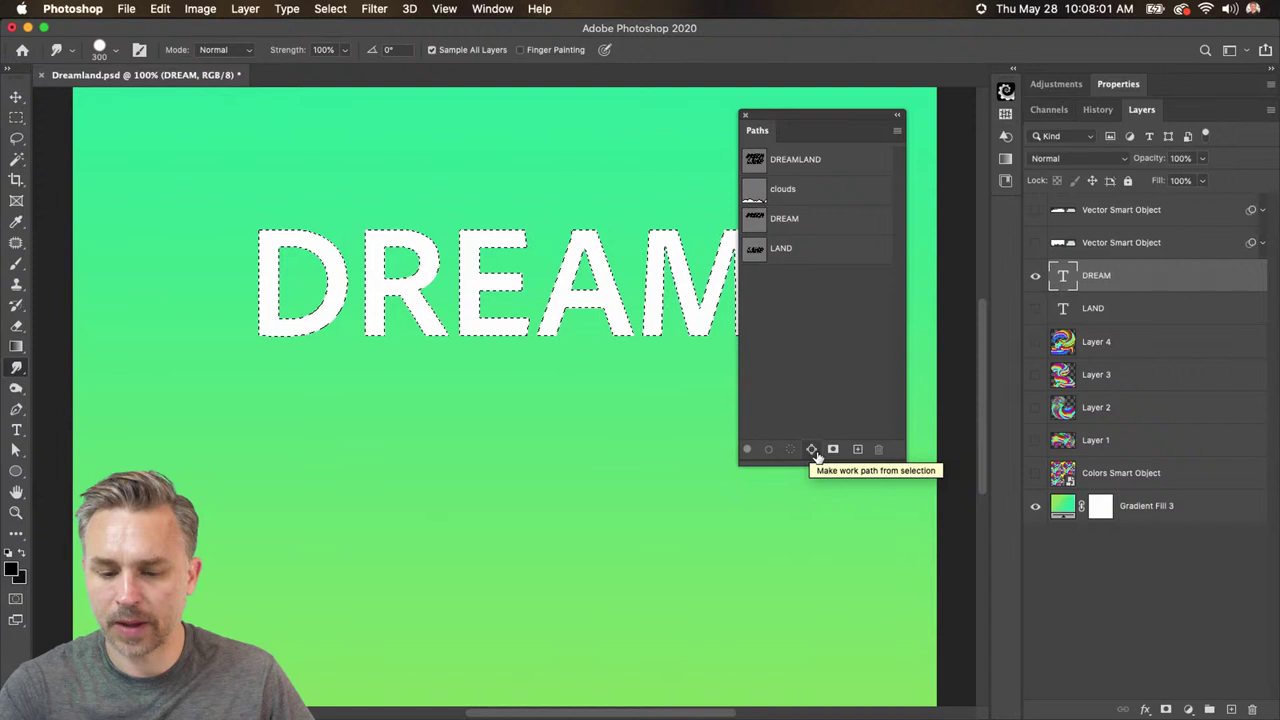
click(929, 552)
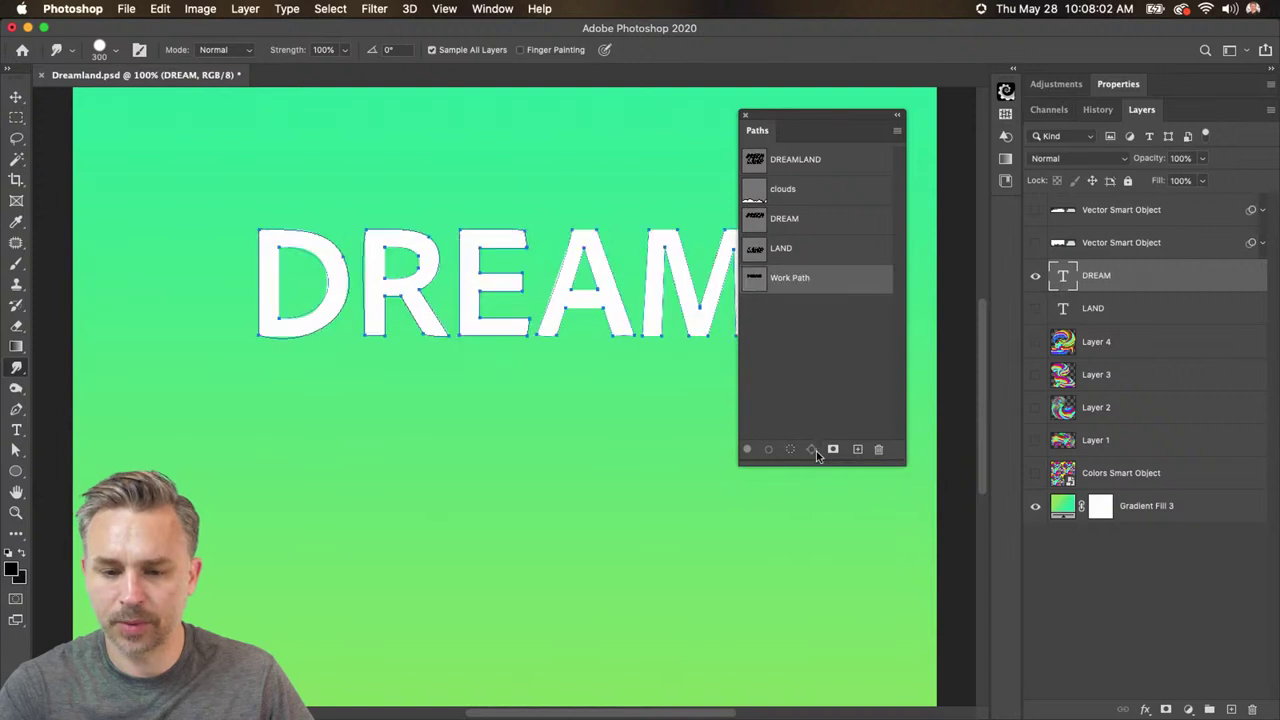
double_click(780, 283)
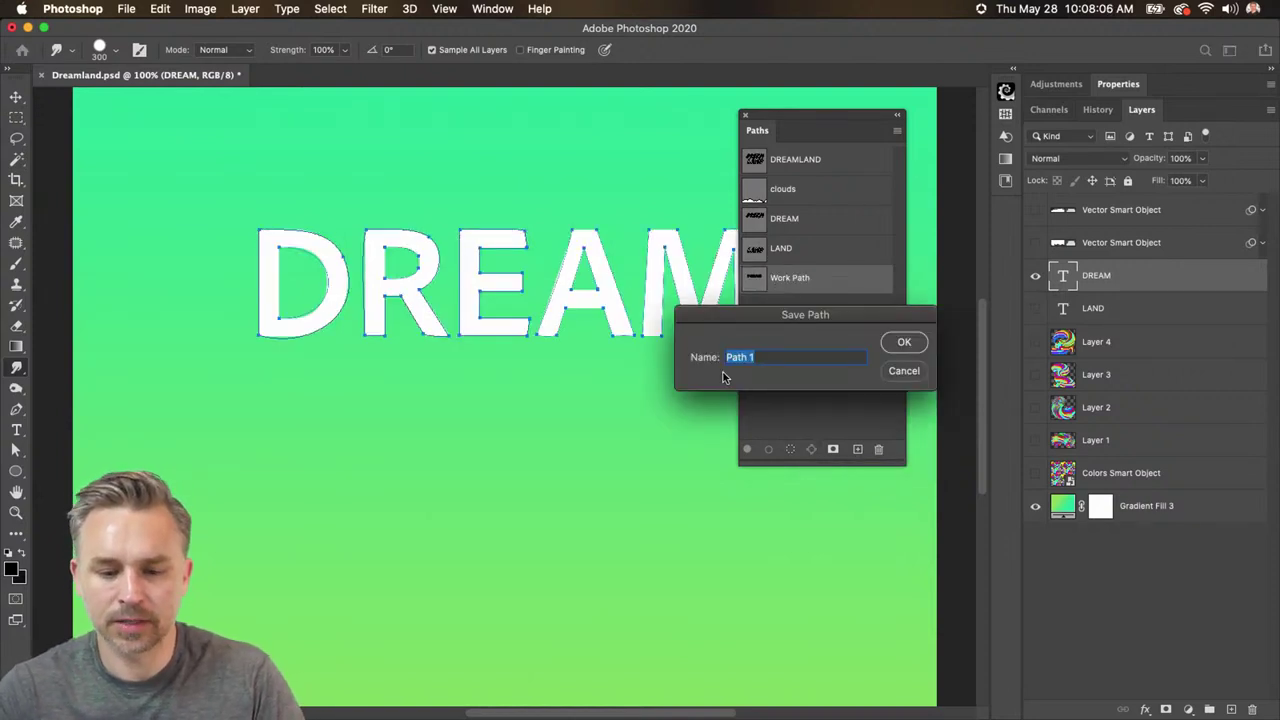
text(DREAM P)
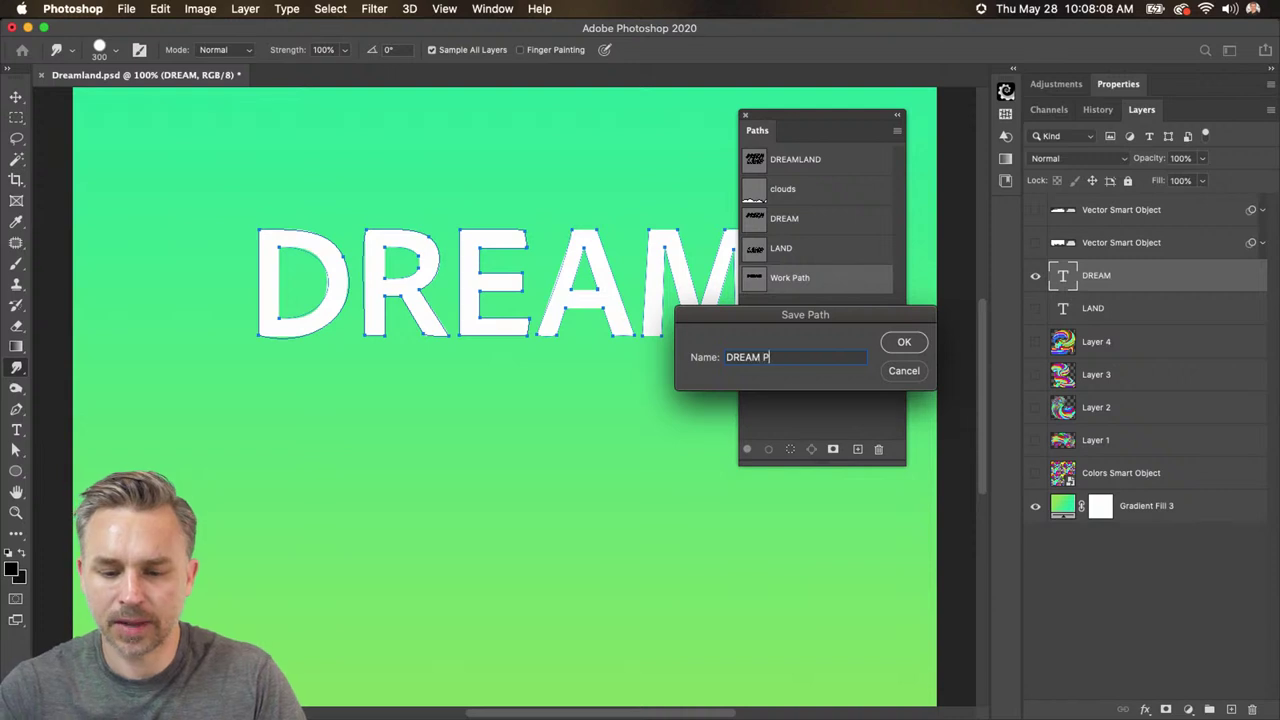
text(ATH)
key(Return)
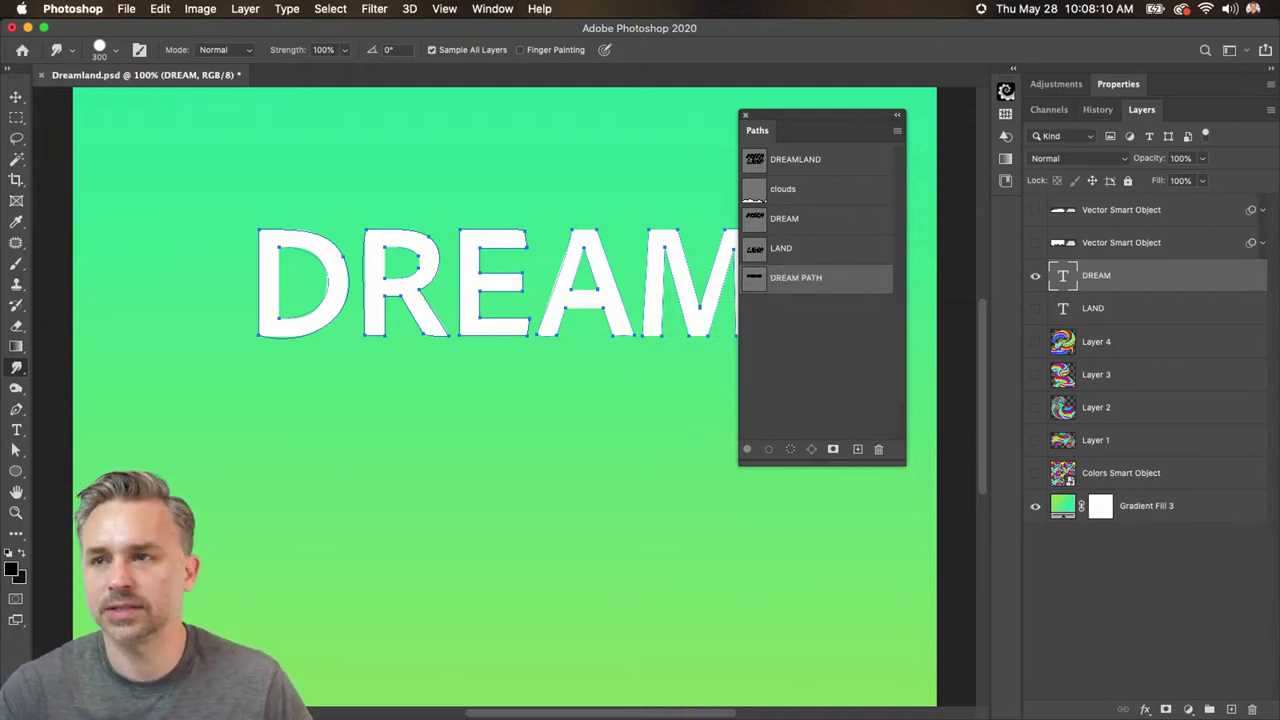
drag(806, 130, 870, 124)
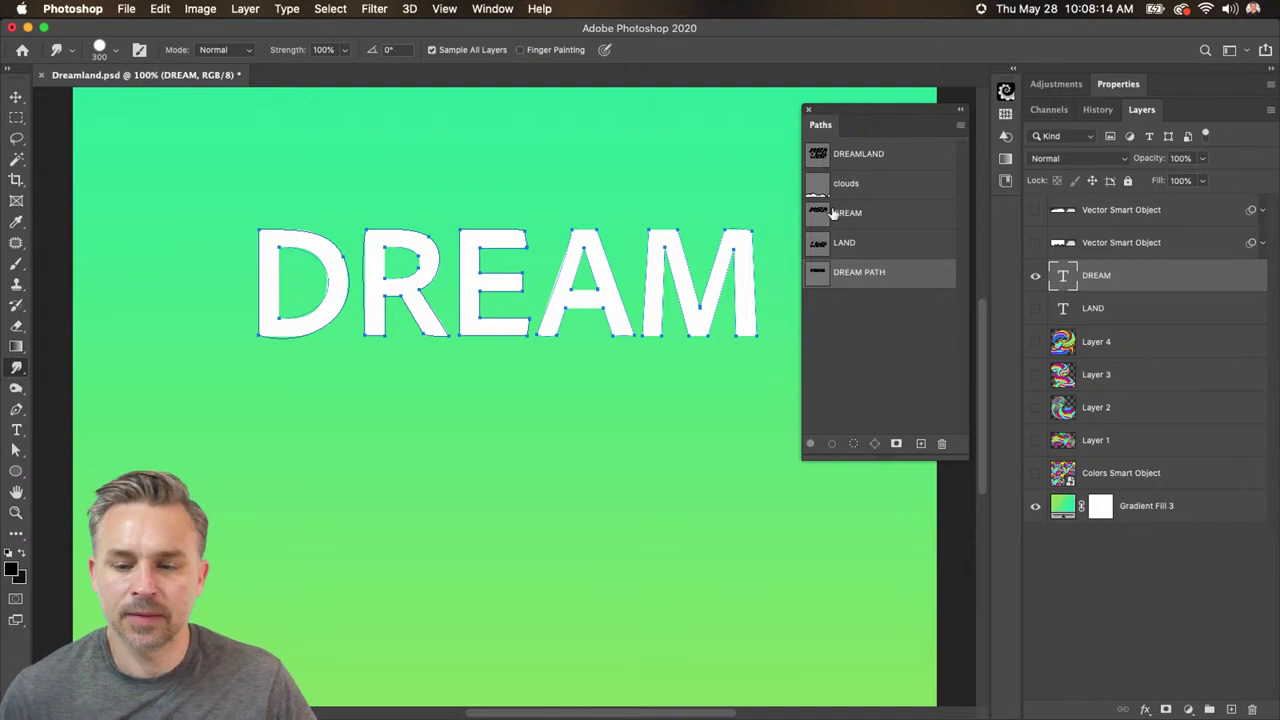
- Deselect the DREAM PATH outline in the Paths panel
click(958, 129)
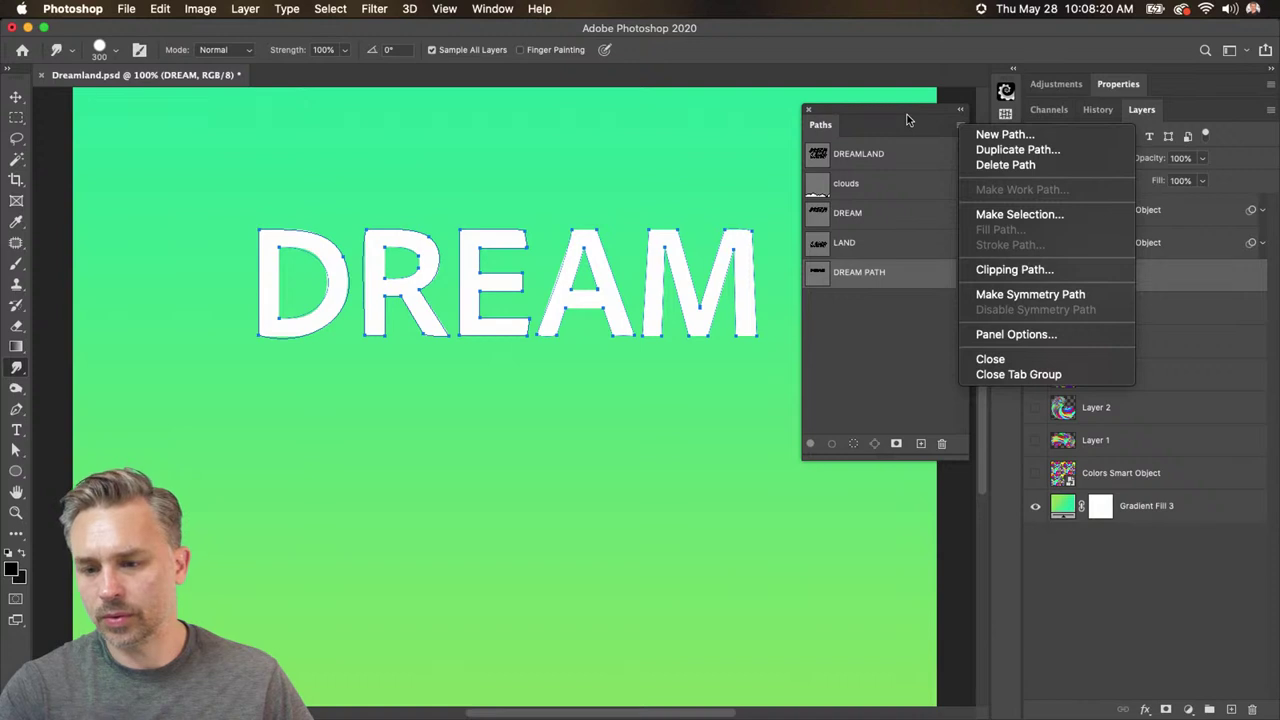
click(880, 310)
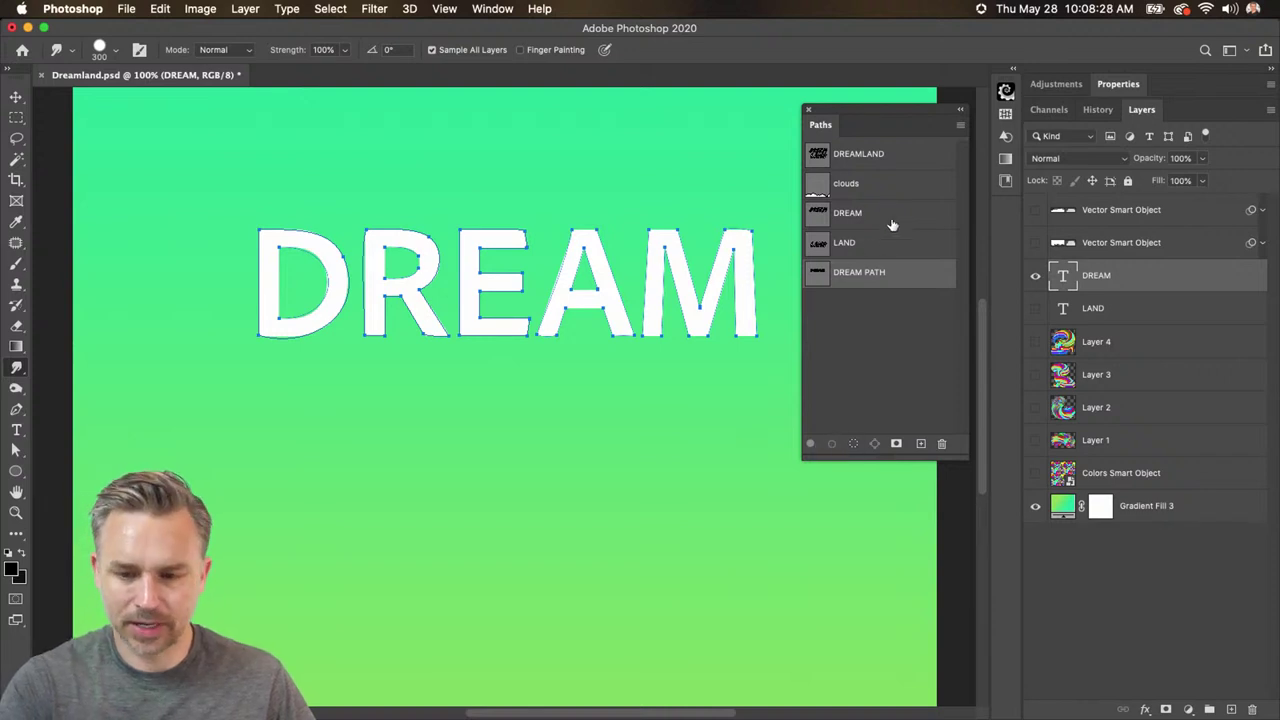
click(957, 128)
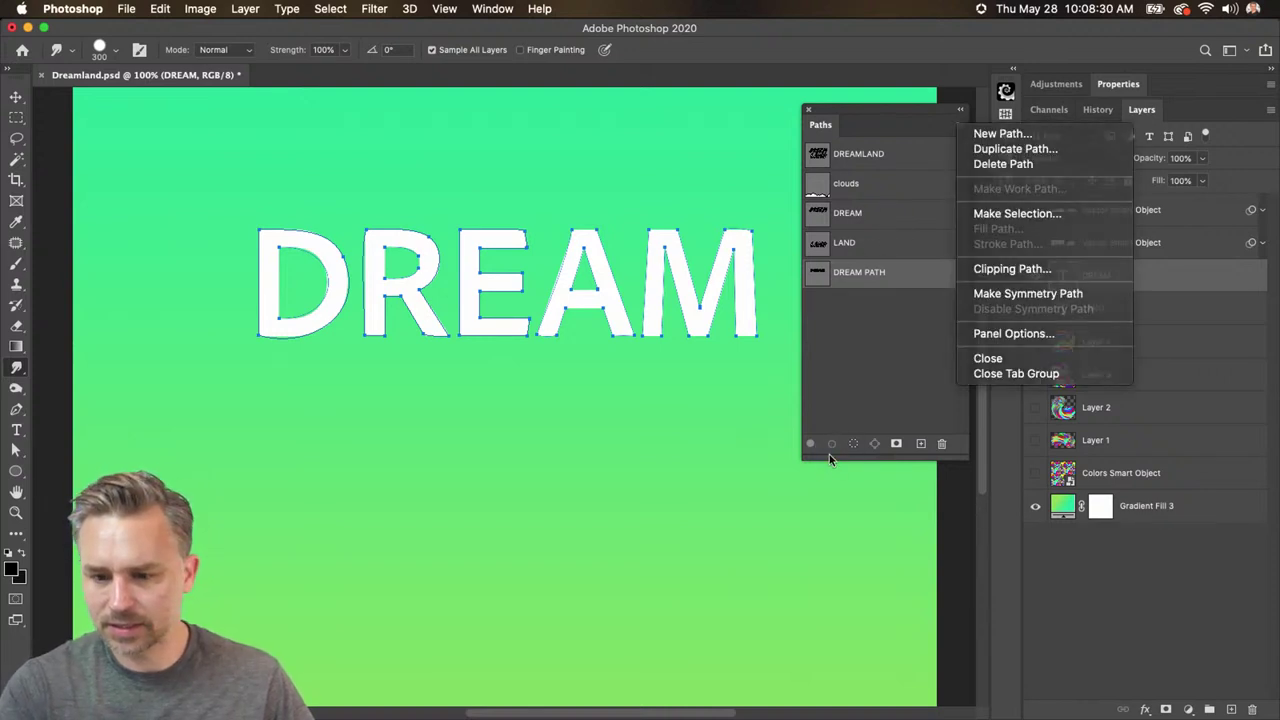
click(818, 272)
super+click(818, 272)
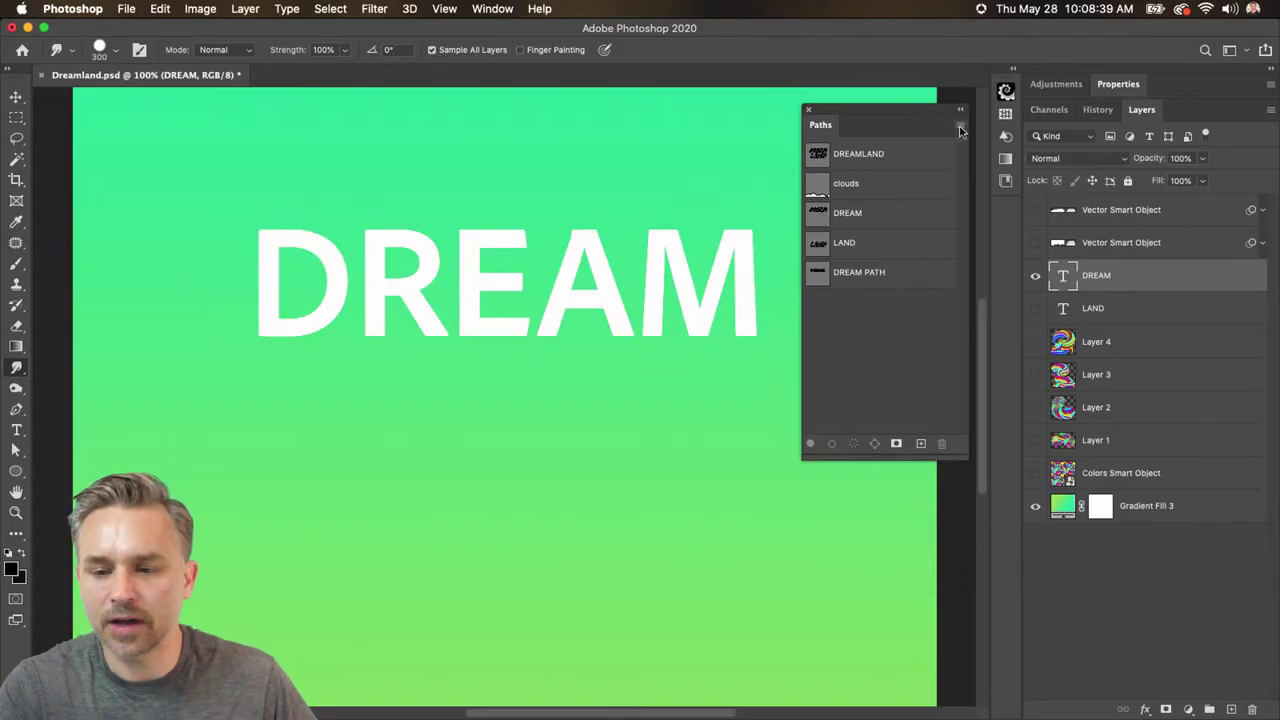
- Hide the white DREAM text layer so only the green gradient shows
click(959, 129)
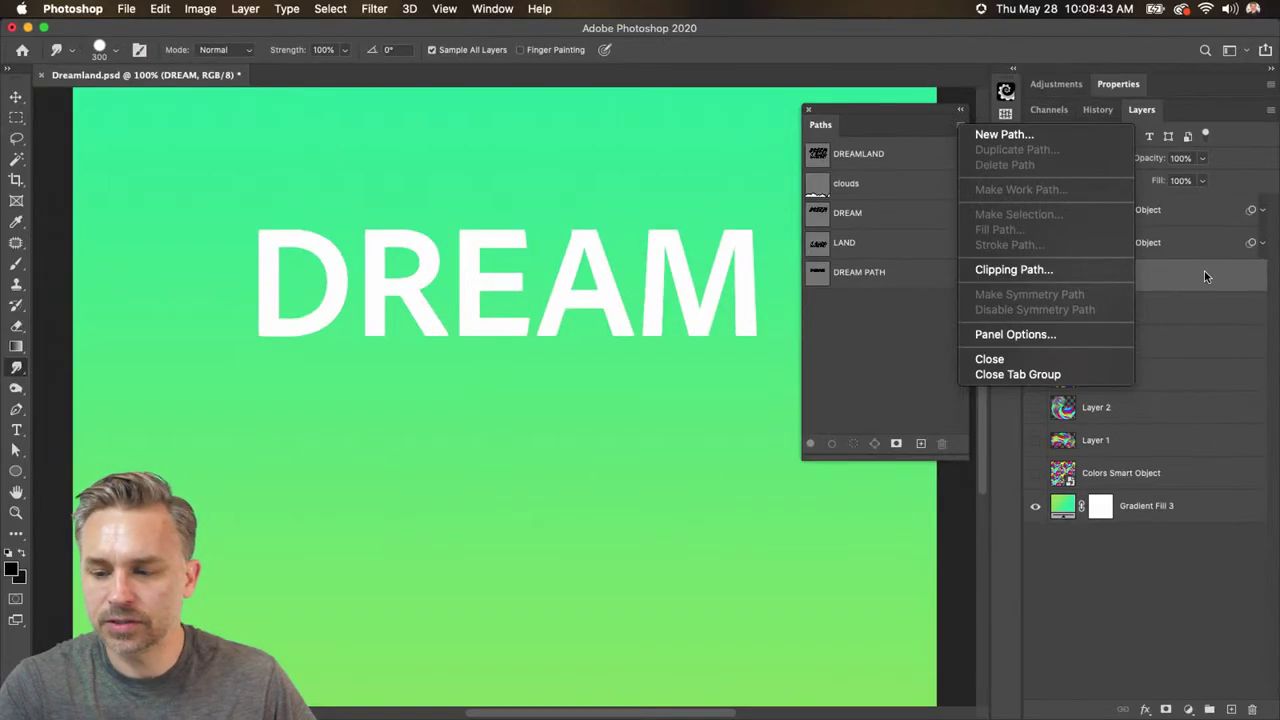
click(1204, 276)
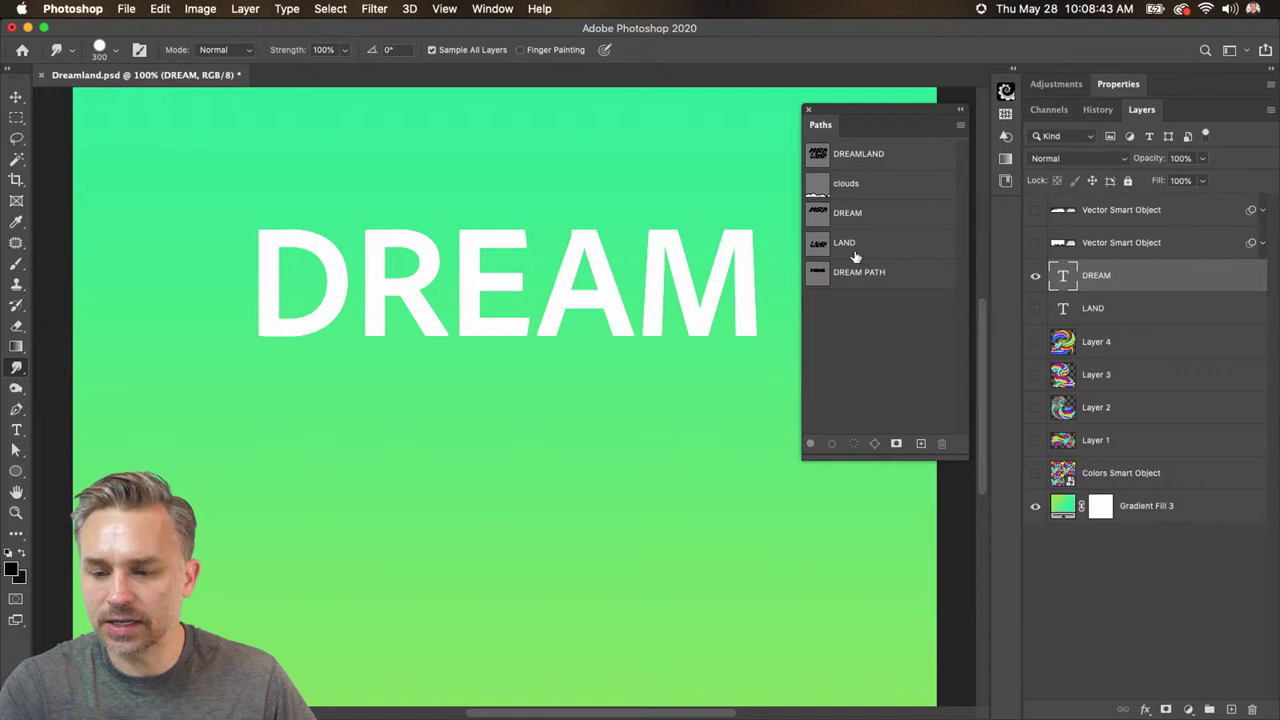
click(1037, 281)
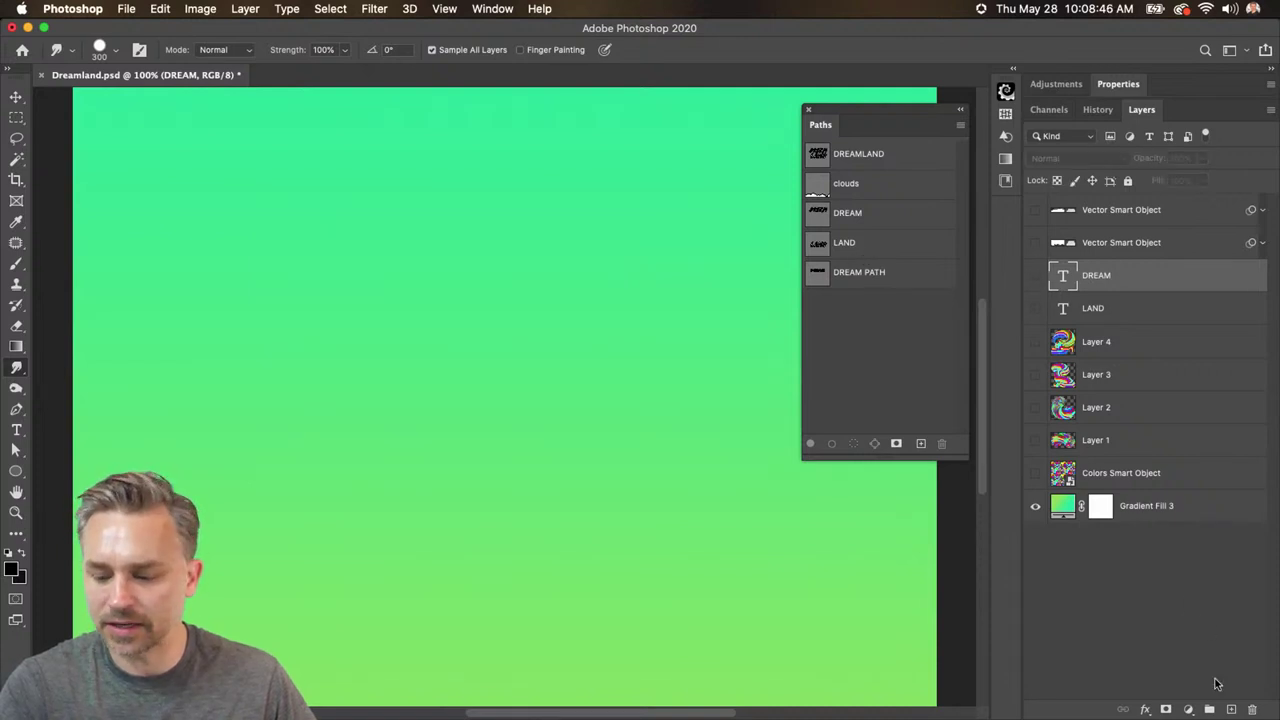
- Add a new layer named 'Dream layer' and select DREAM PATH to show its outline
click(1231, 709)
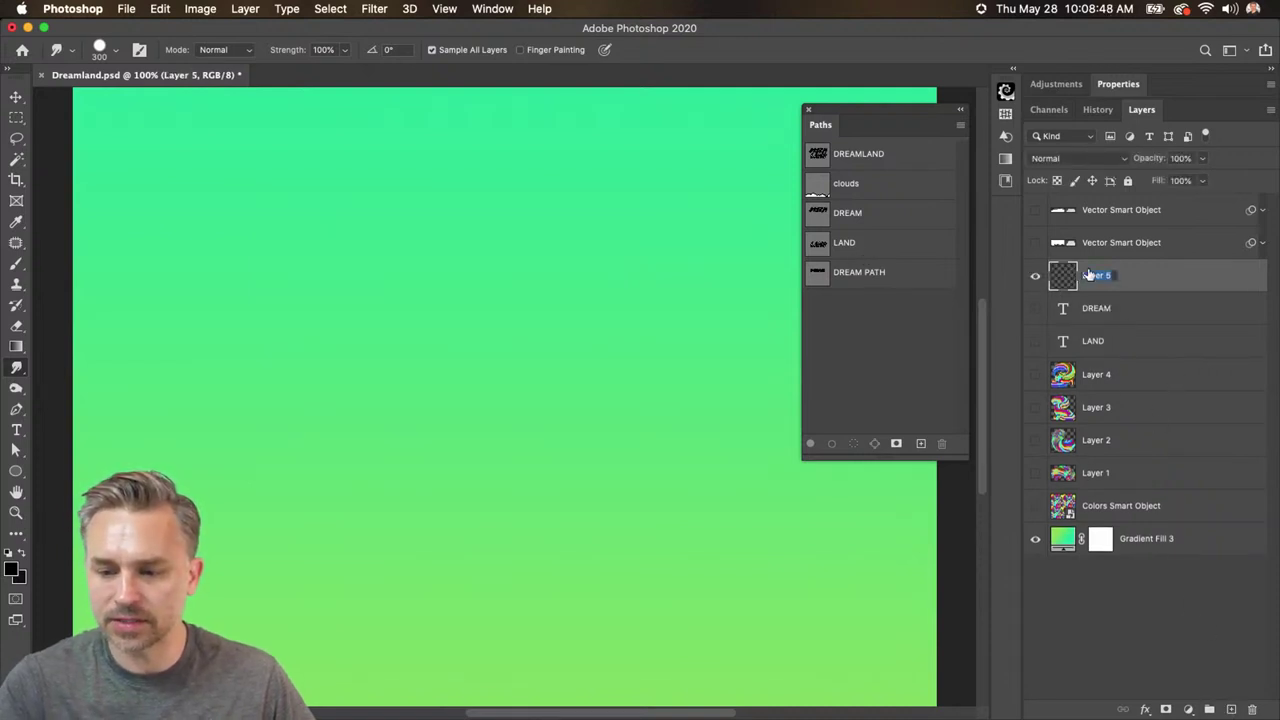
text(Dream la)
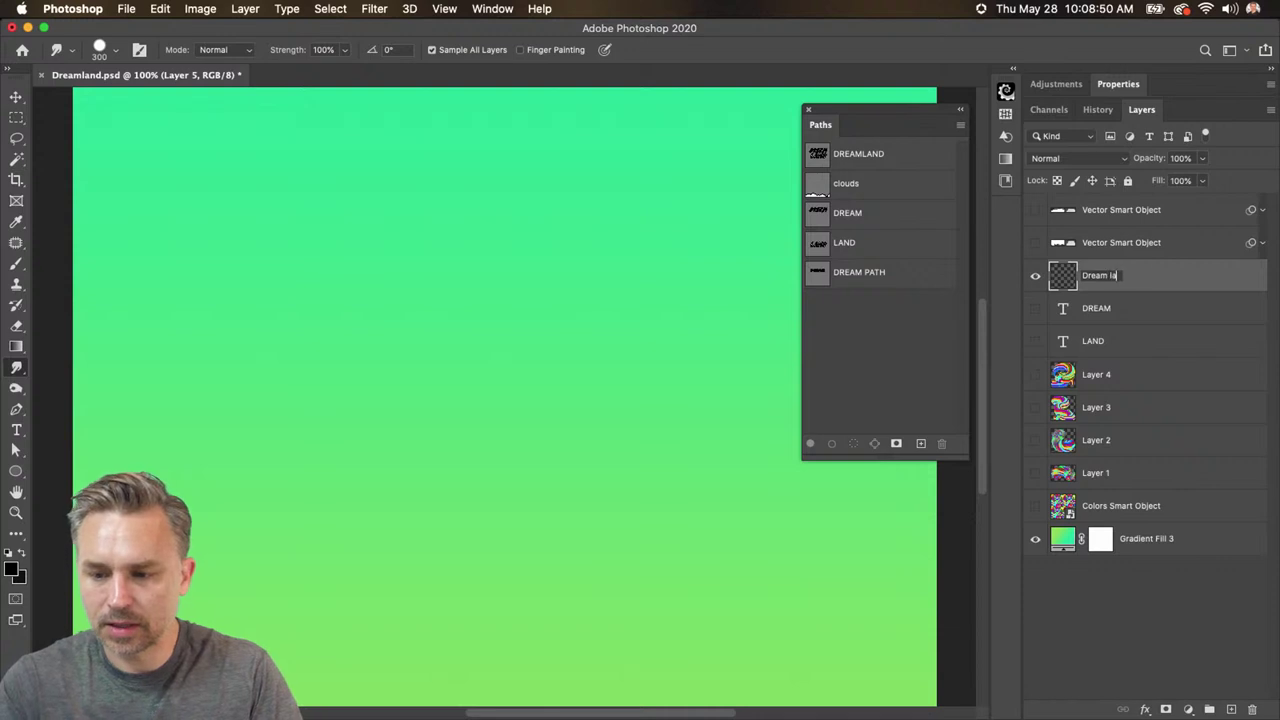
text(yer)
key(Return)
click(866, 278)
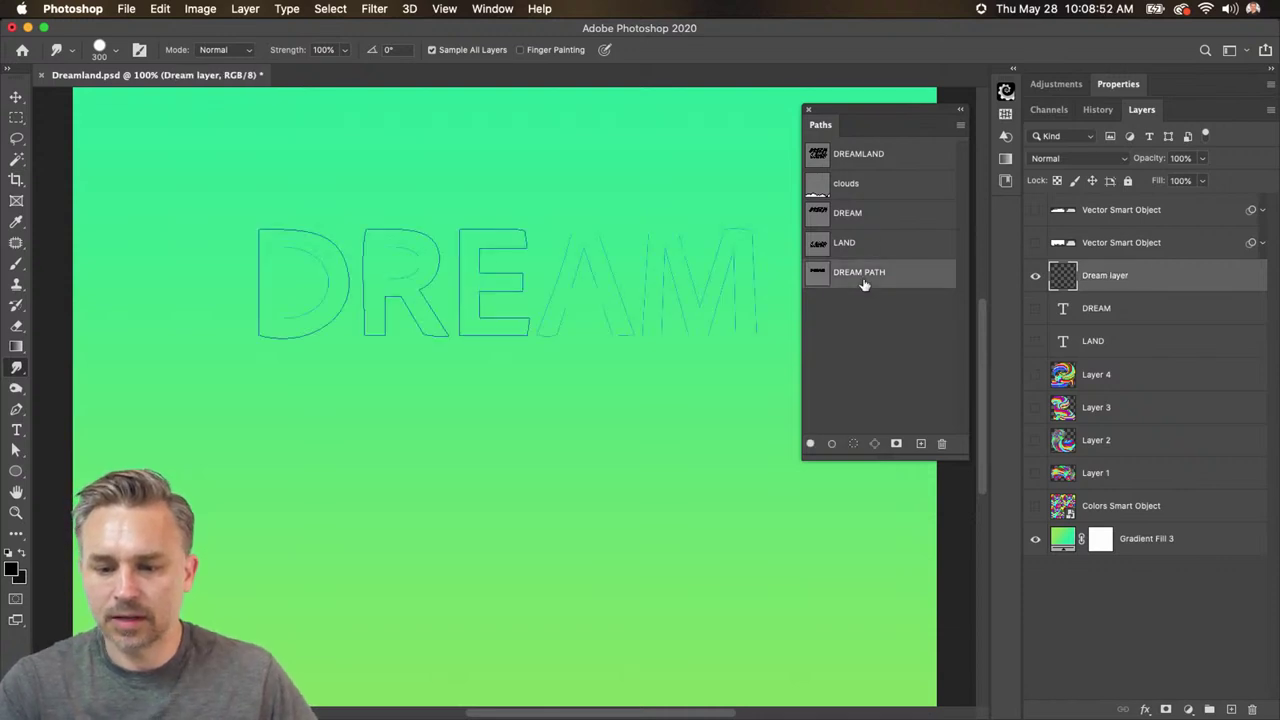
click(958, 129)
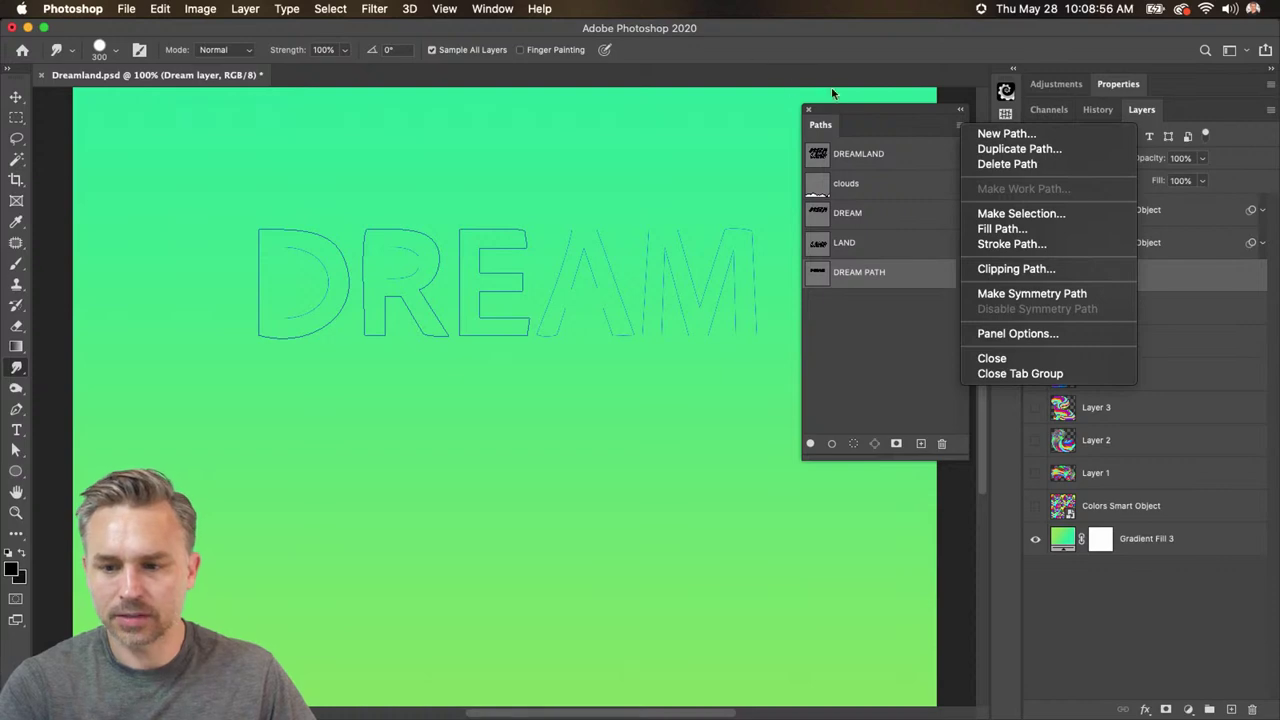
- Move the Paths panel left and bring up its path commands menu
click(877, 127)
drag(877, 127, 792, 133)
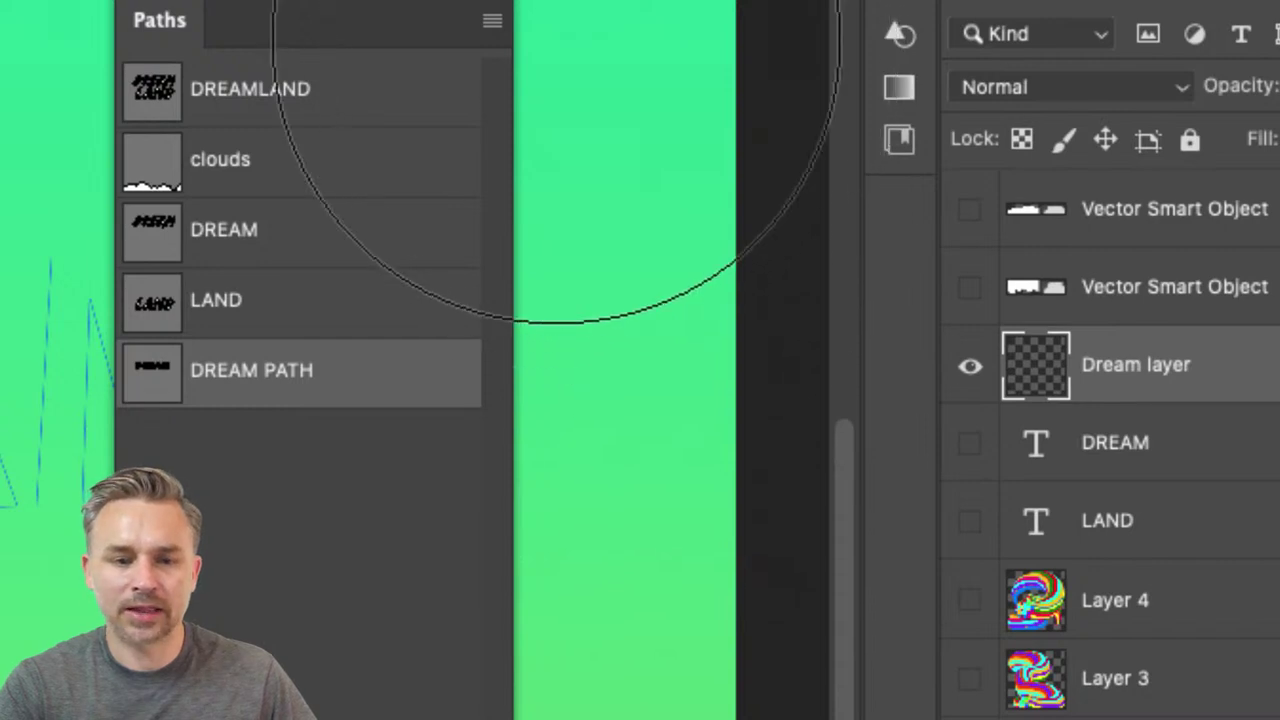
click(494, 87)
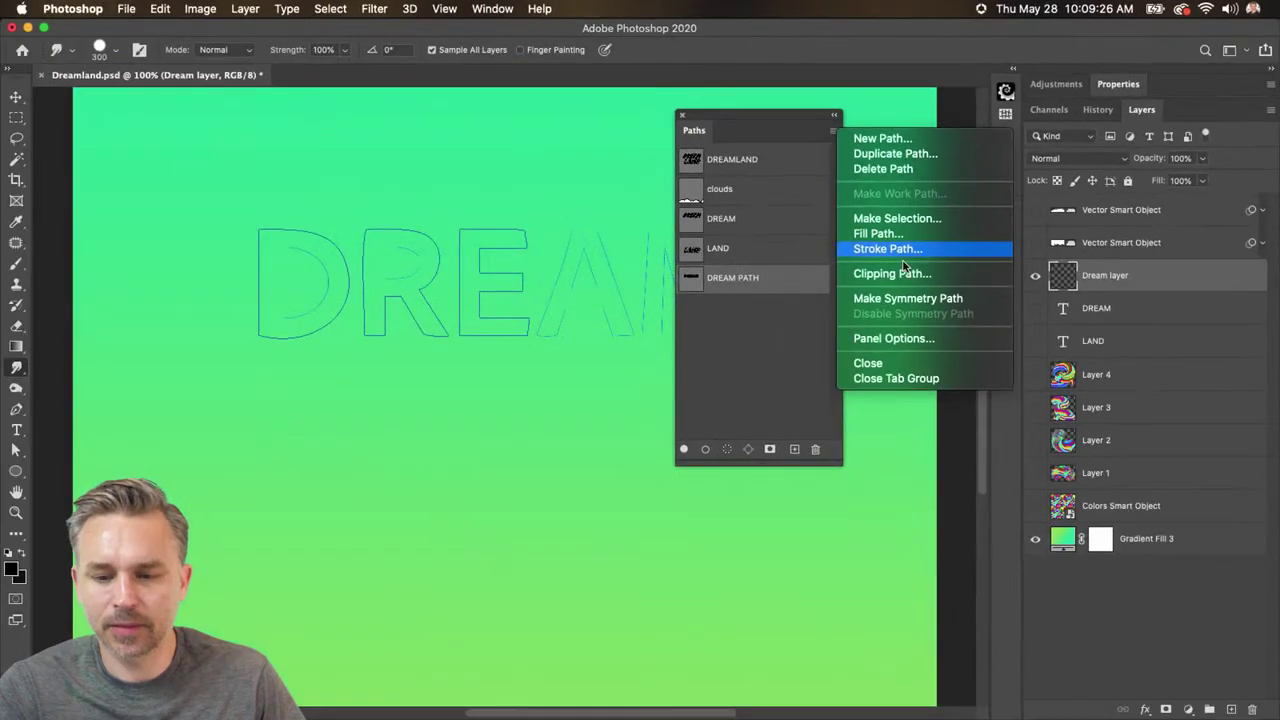
- Shrink the Smudge brush to 25 px and make the white DREAM text visible again
click(738, 354)
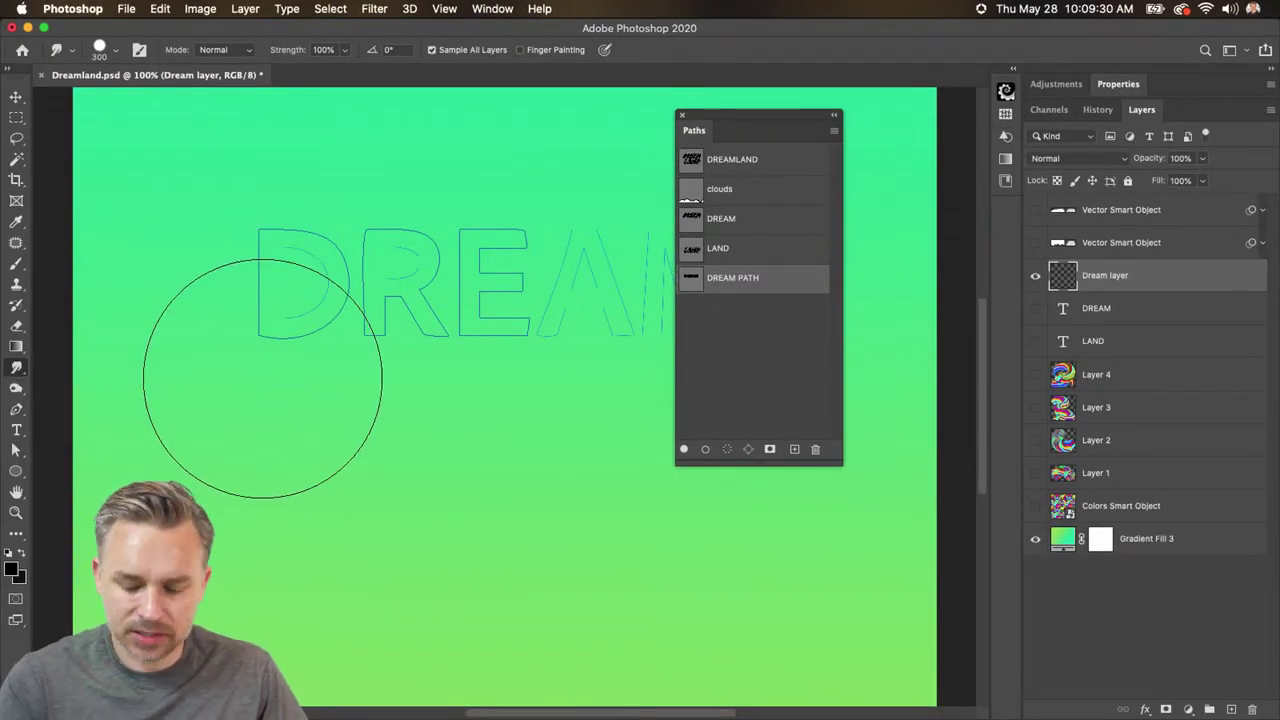
key(bracketleft)
key(bracketleft)
key(bracketleft)
key(bracketleft)
key(bracketleft)
key(bracketleft)
key(bracketleft)
key(bracketleft)
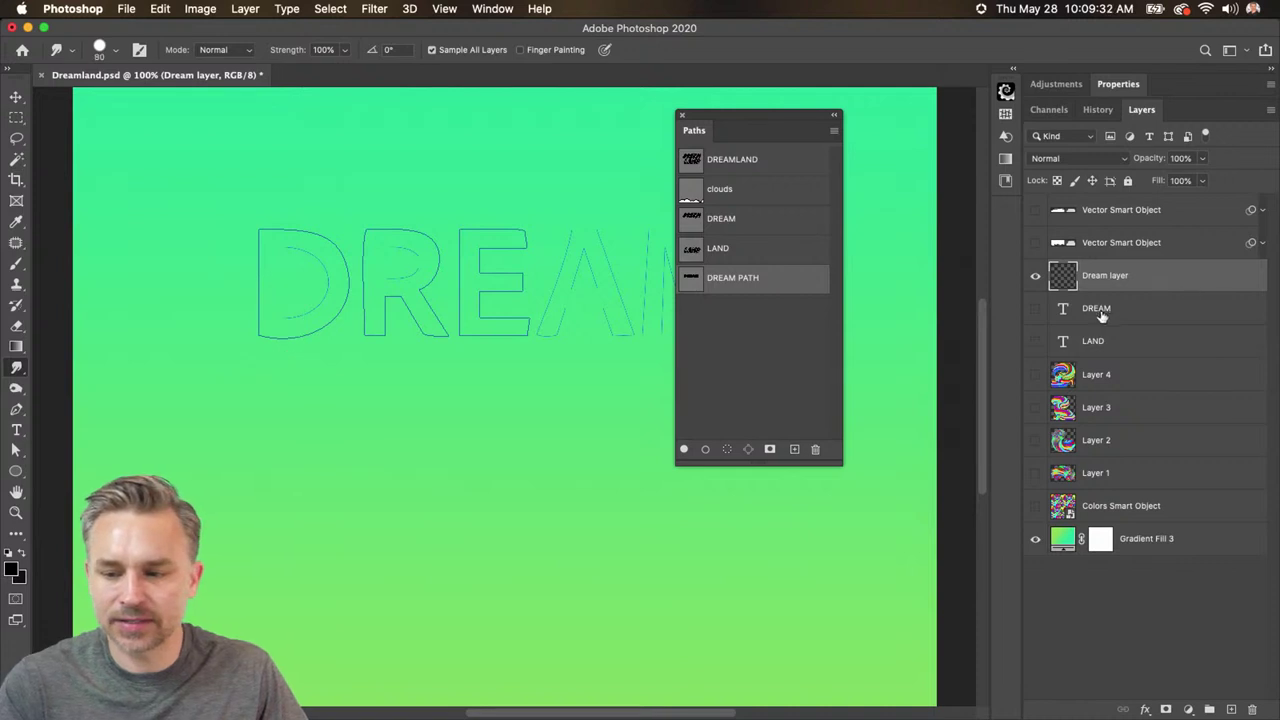
click(1035, 309)
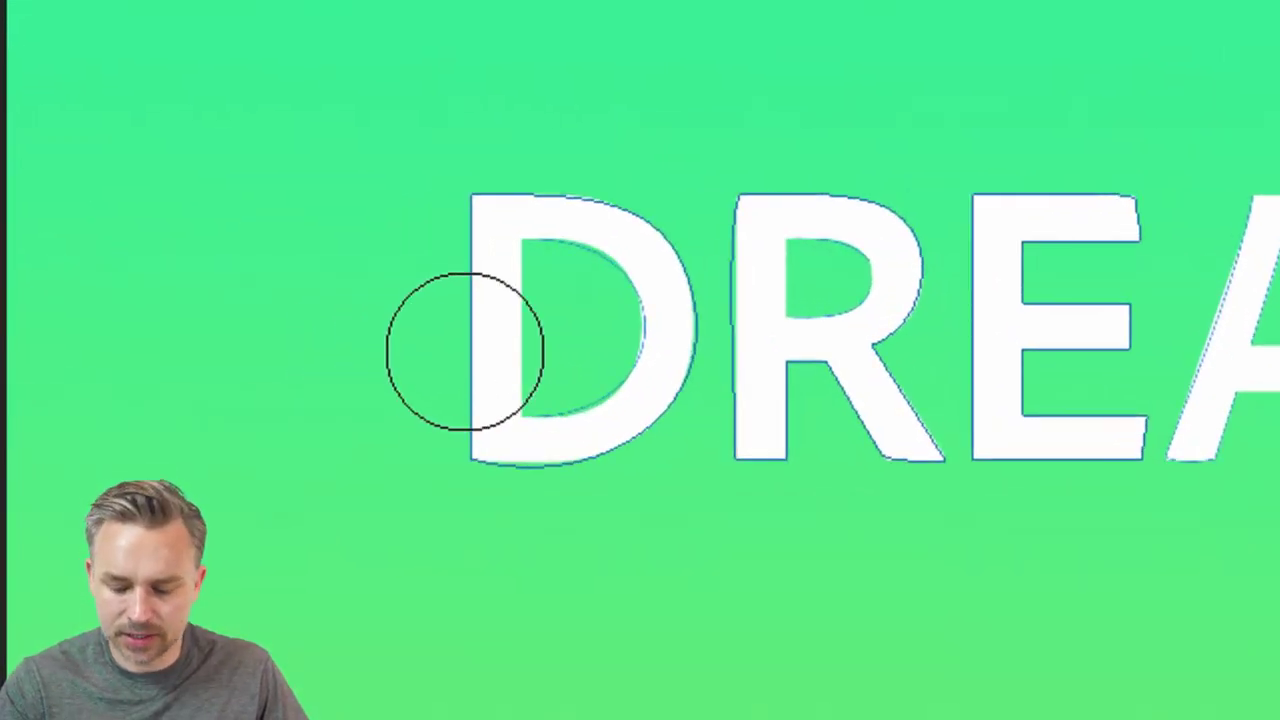
key(bracketleft)
key(bracketleft)
key(bracketleft)
key(bracketleft)
key(bracketleft)
key(bracketleft)
key(bracketleft)
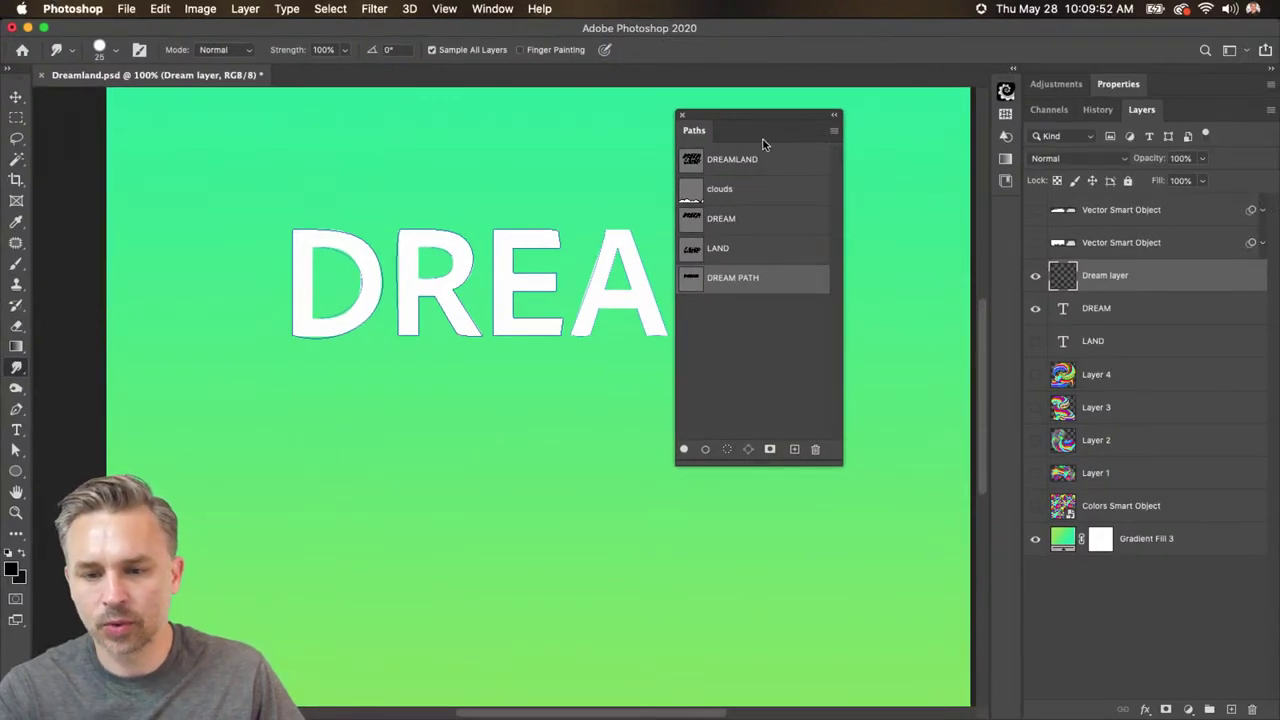
- Check Stroke Path for DREAM PATH with Smudge selected, then cancel
click(833, 133)
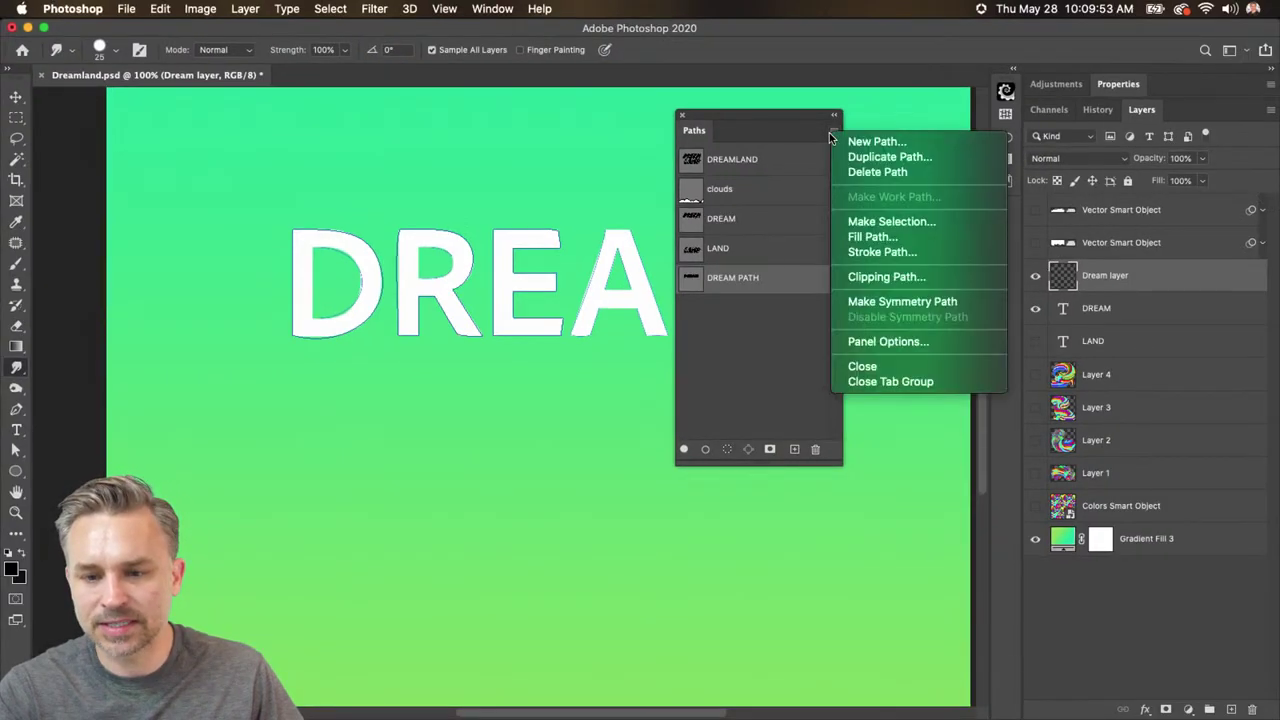
click(920, 252)
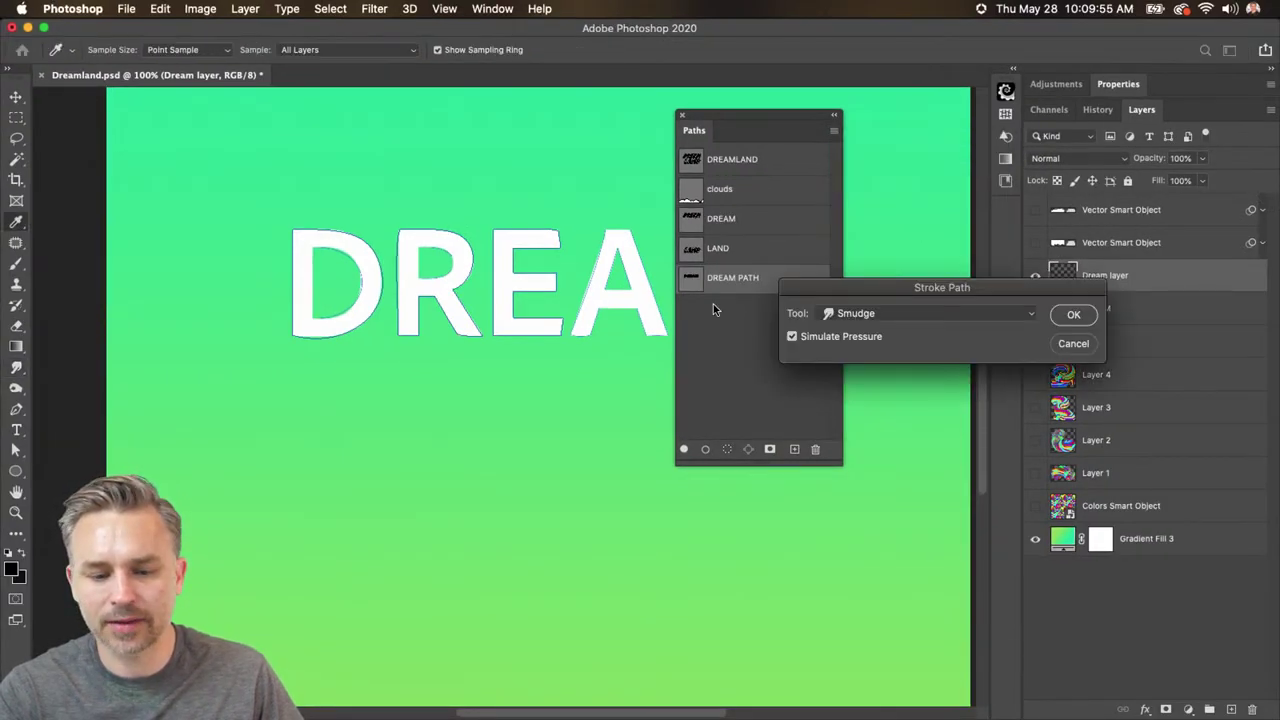
click(700, 341)
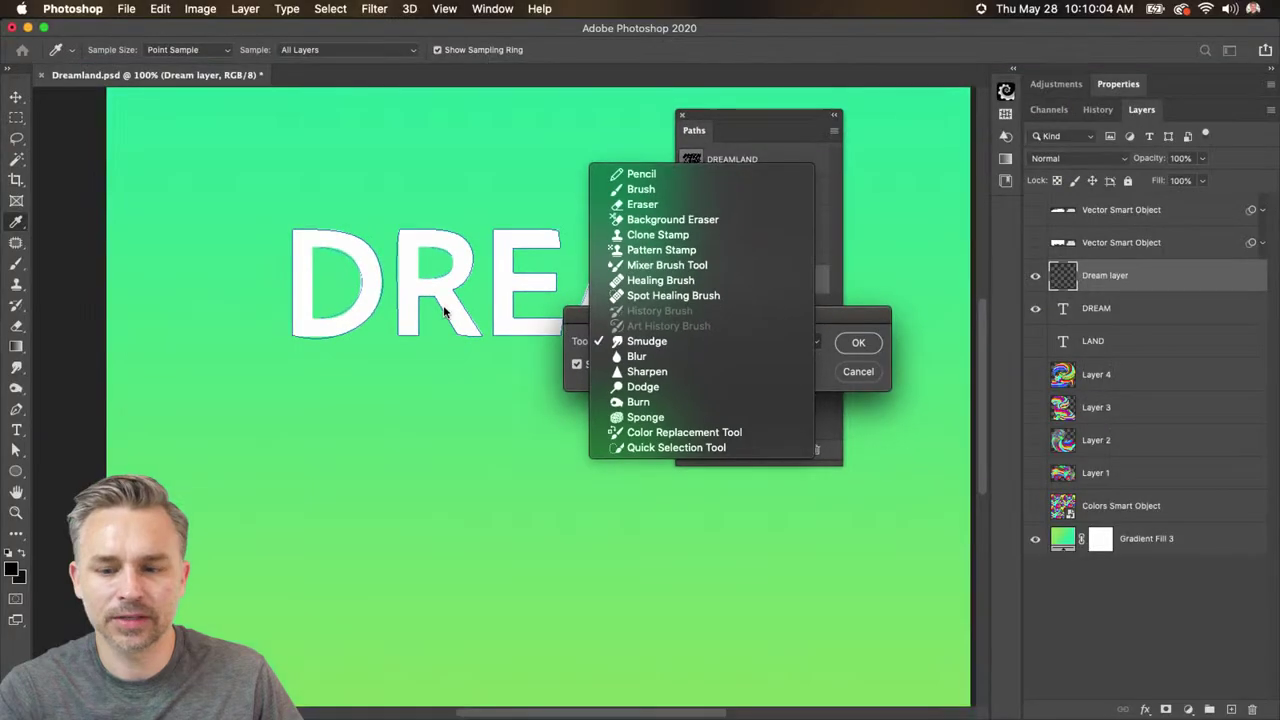
click(695, 343)
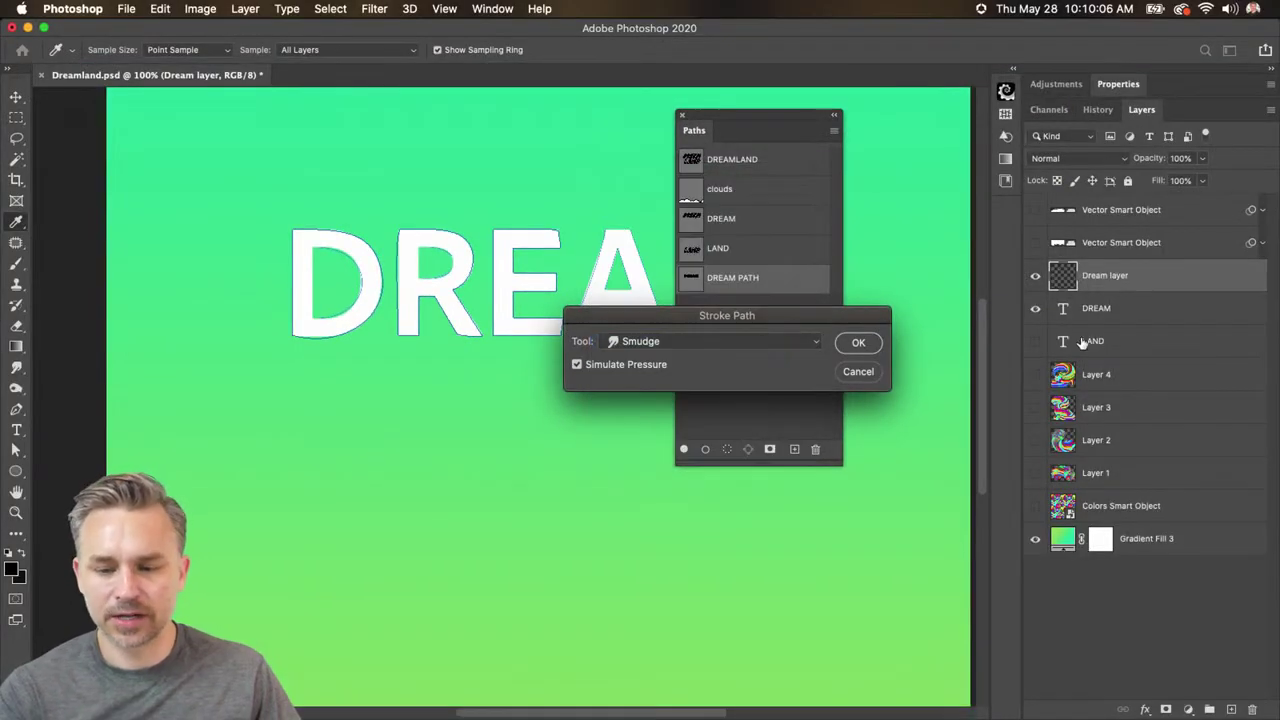
click(873, 377)
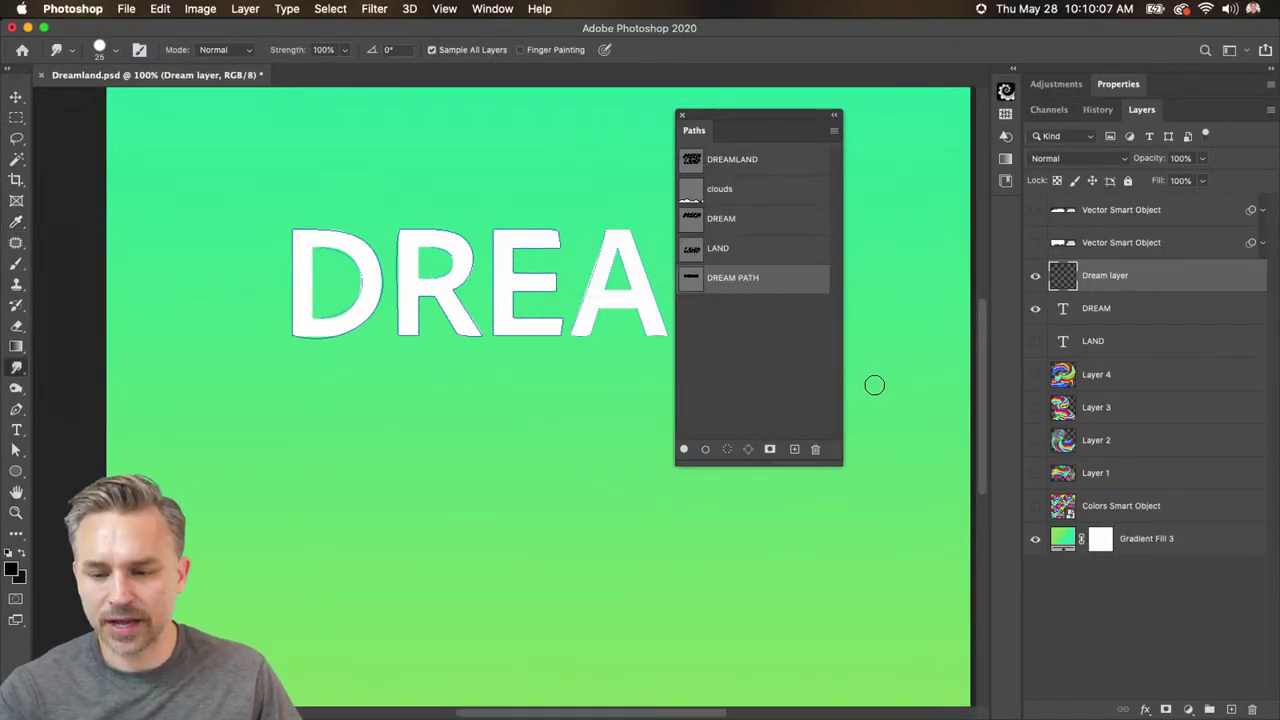
- Show the Colors Smart Object, hide the DREAM text and select Dream layer
click(1036, 507)
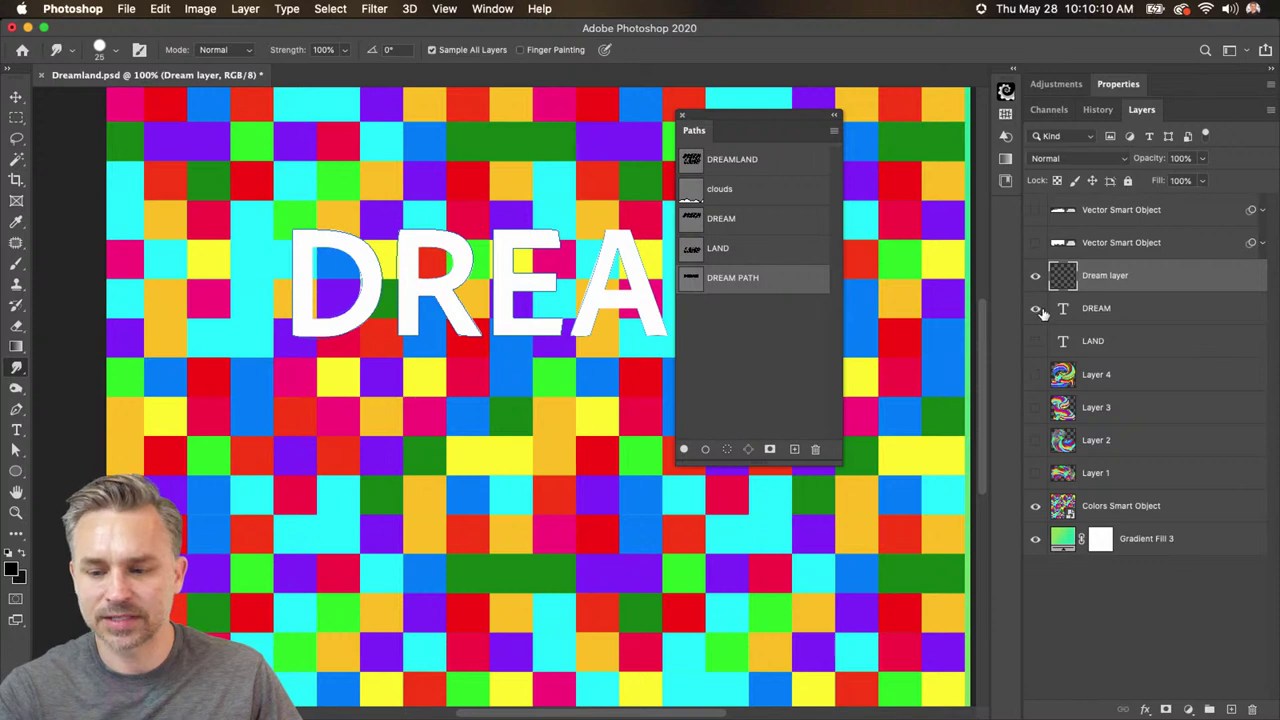
click(1036, 309)
click(1110, 508)
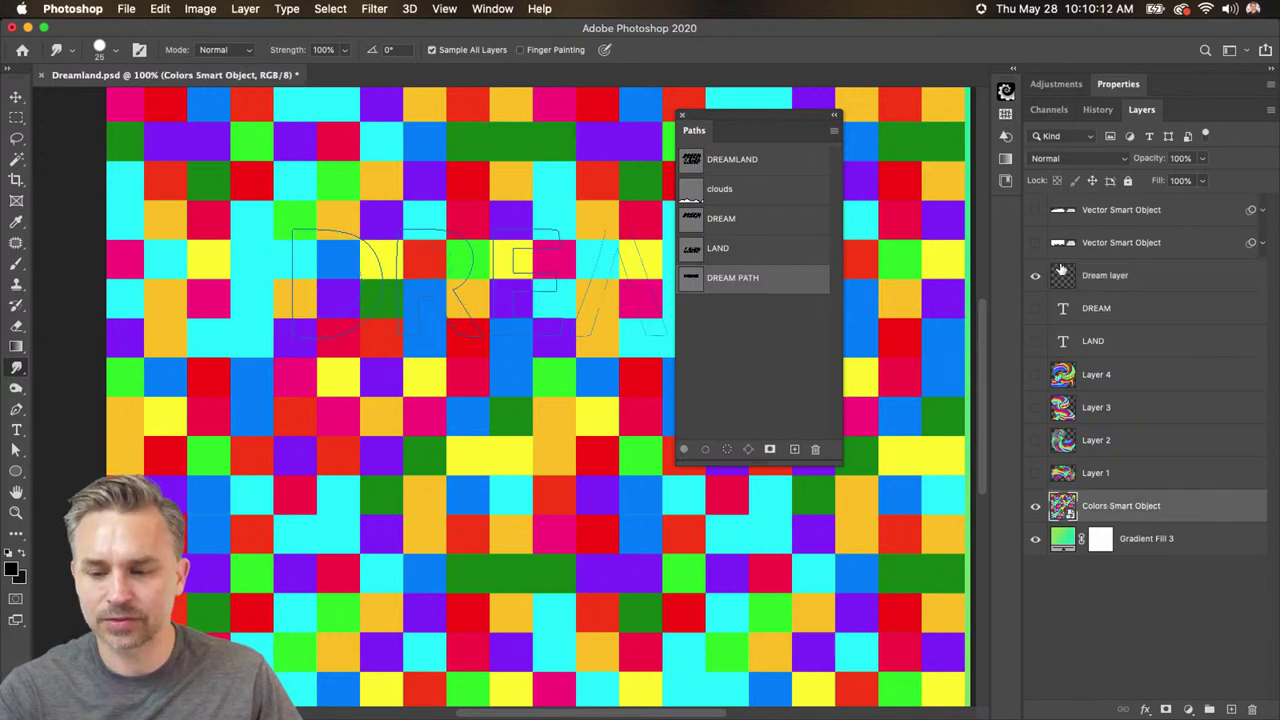
click(1082, 287)
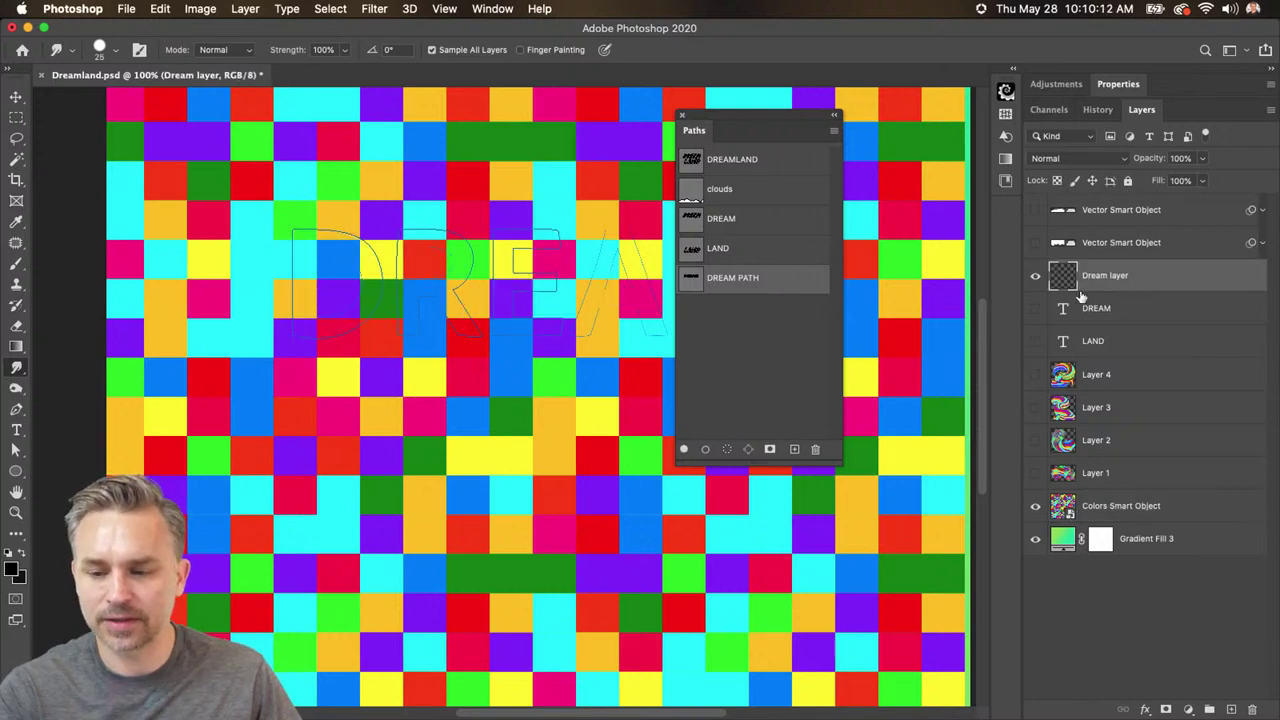
- Stroke DREAM PATH with Smudge onto Dream layer, then hide the Colors Smart Object
click(834, 131)
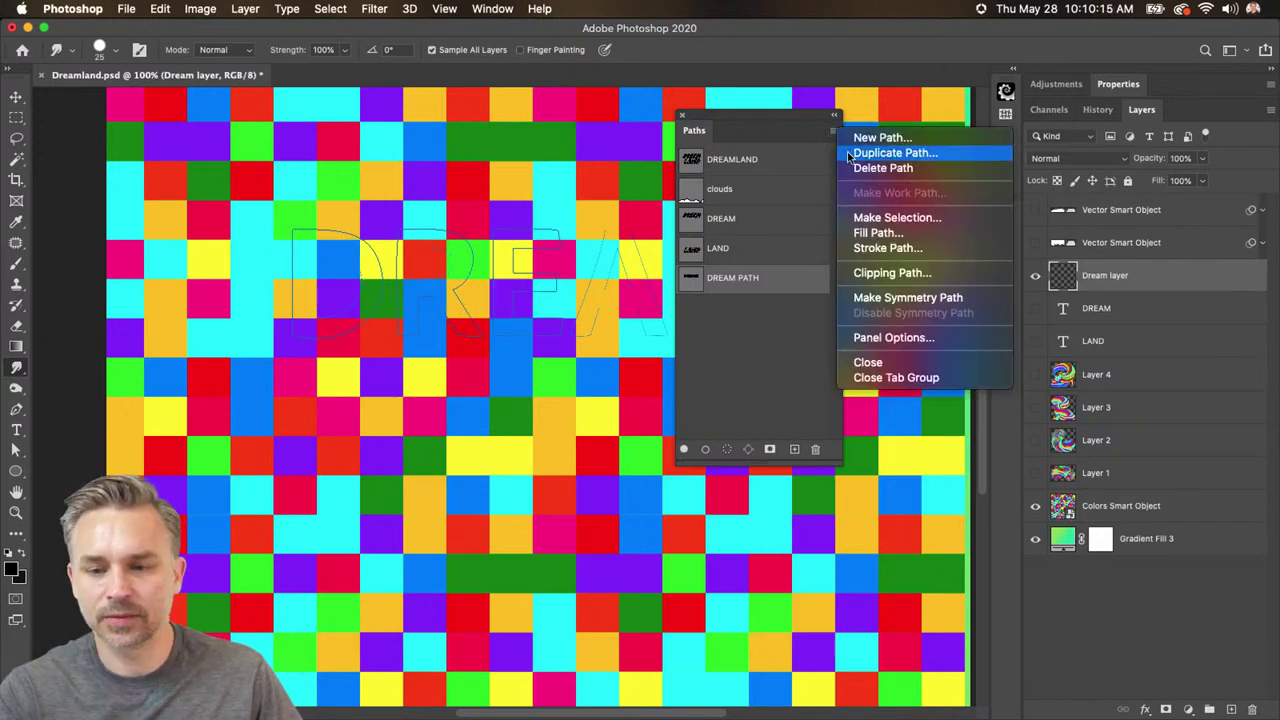
click(851, 248)
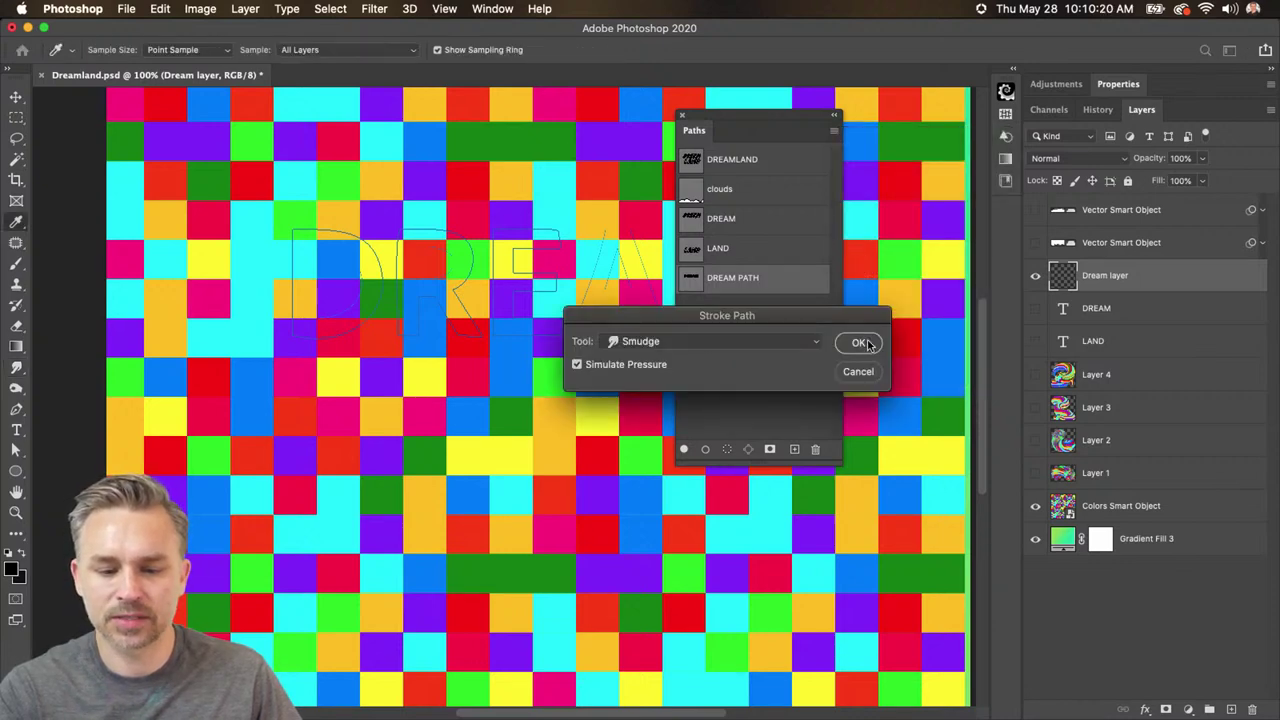
click(862, 343)
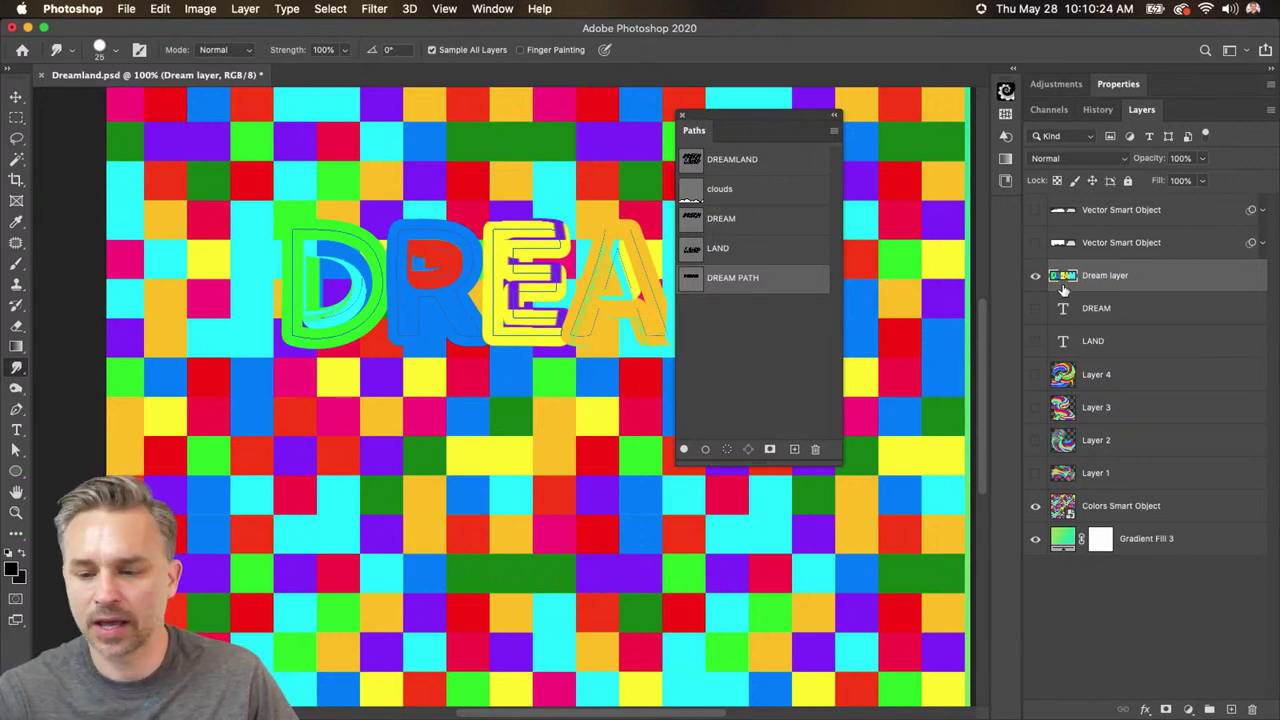
click(1035, 506)
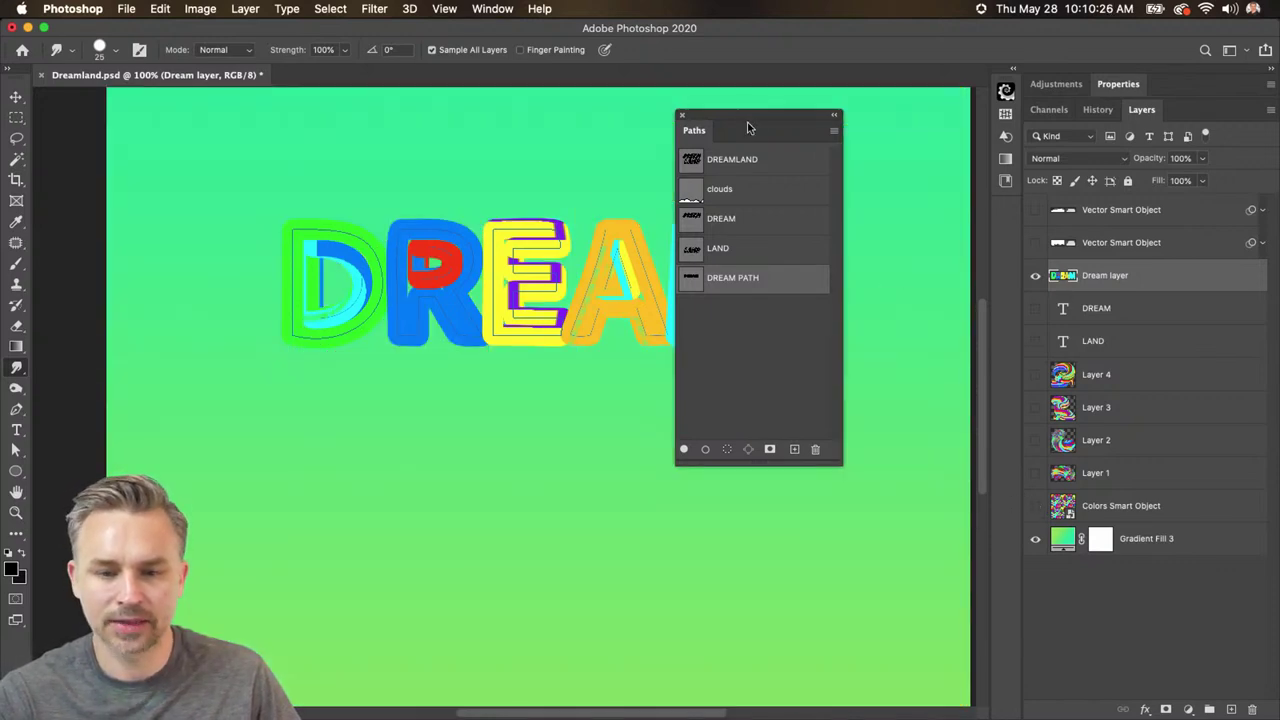
drag(748, 127, 922, 209)
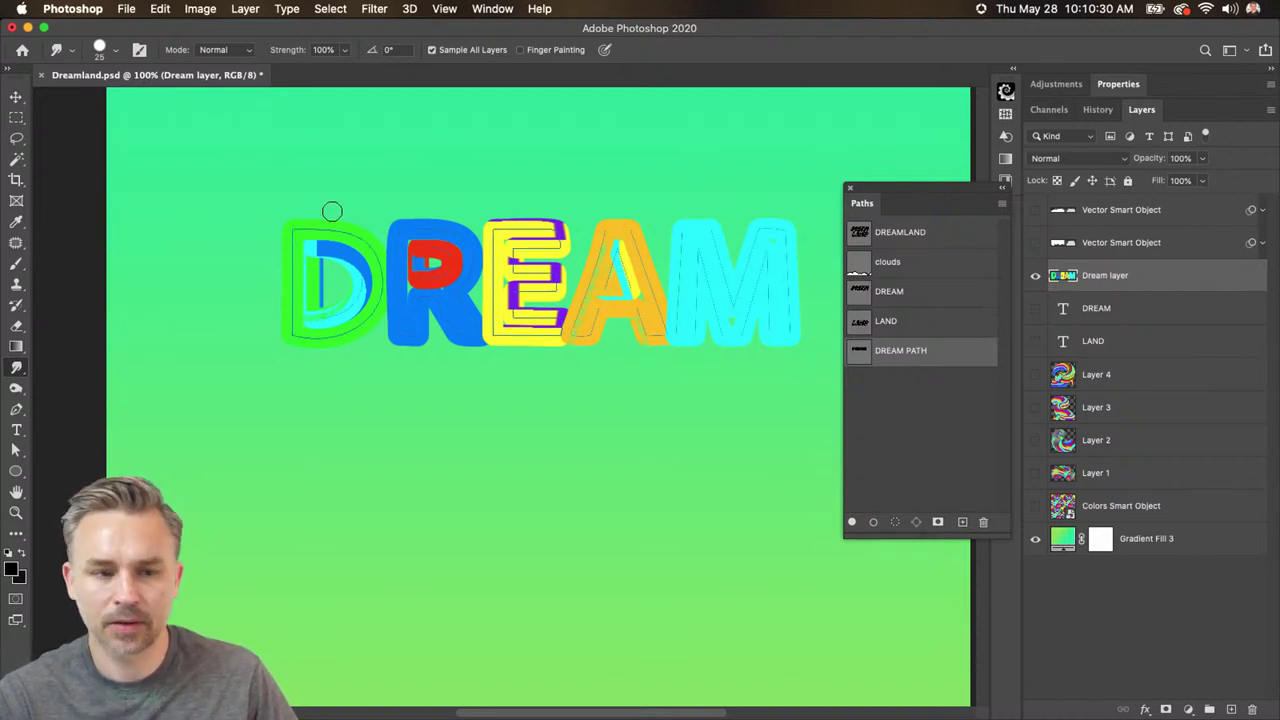
- Set Smudge strength to 75%, add a new layer and hide Dream layer
click(318, 49)
text(75)
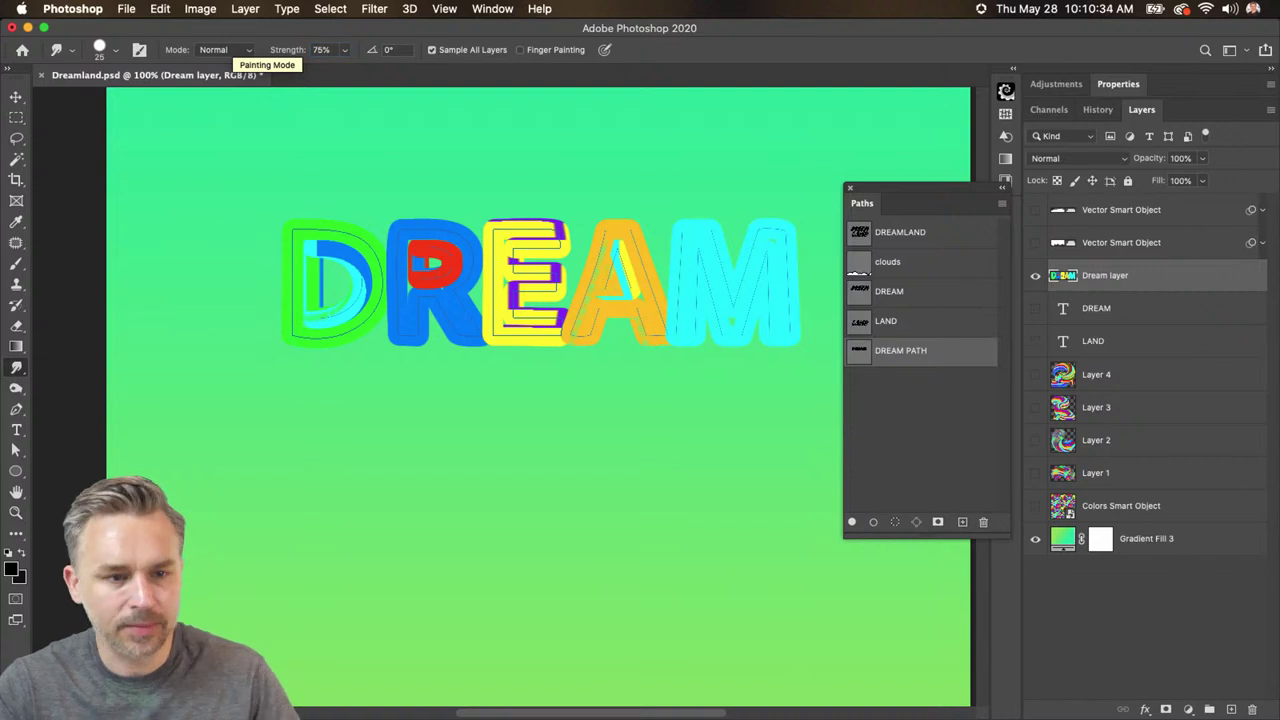
text(5)
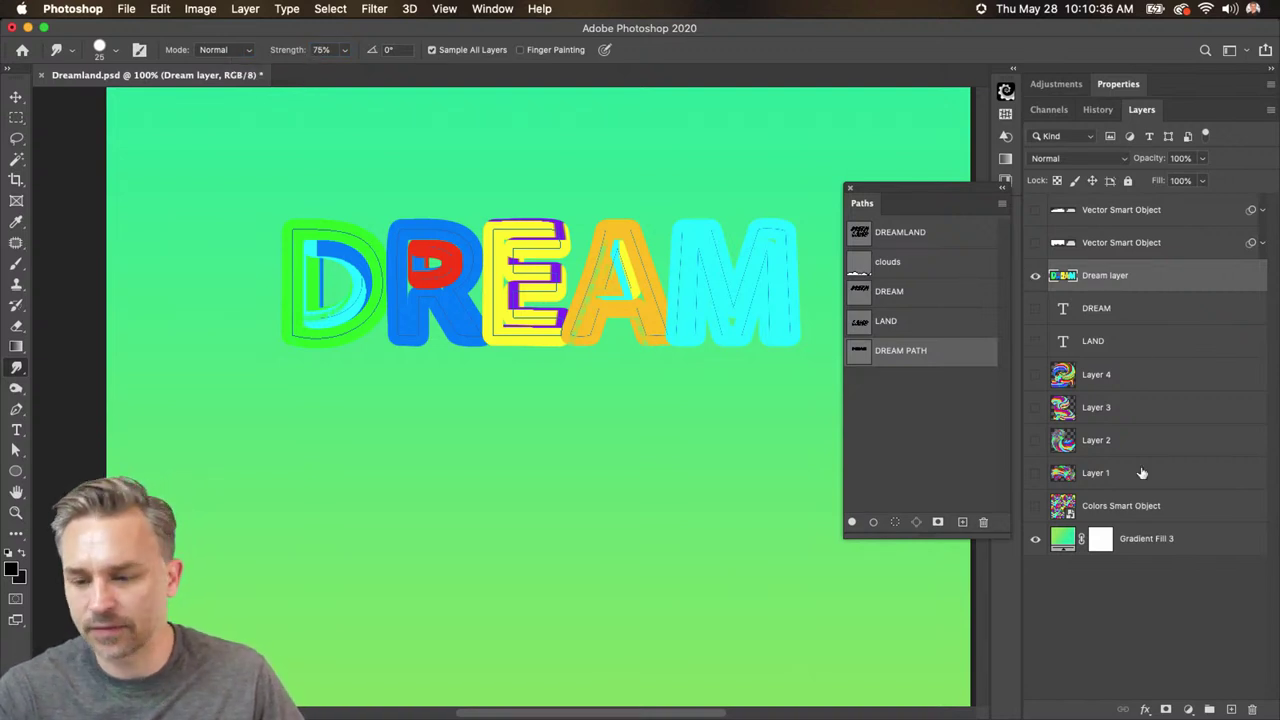
click(1231, 709)
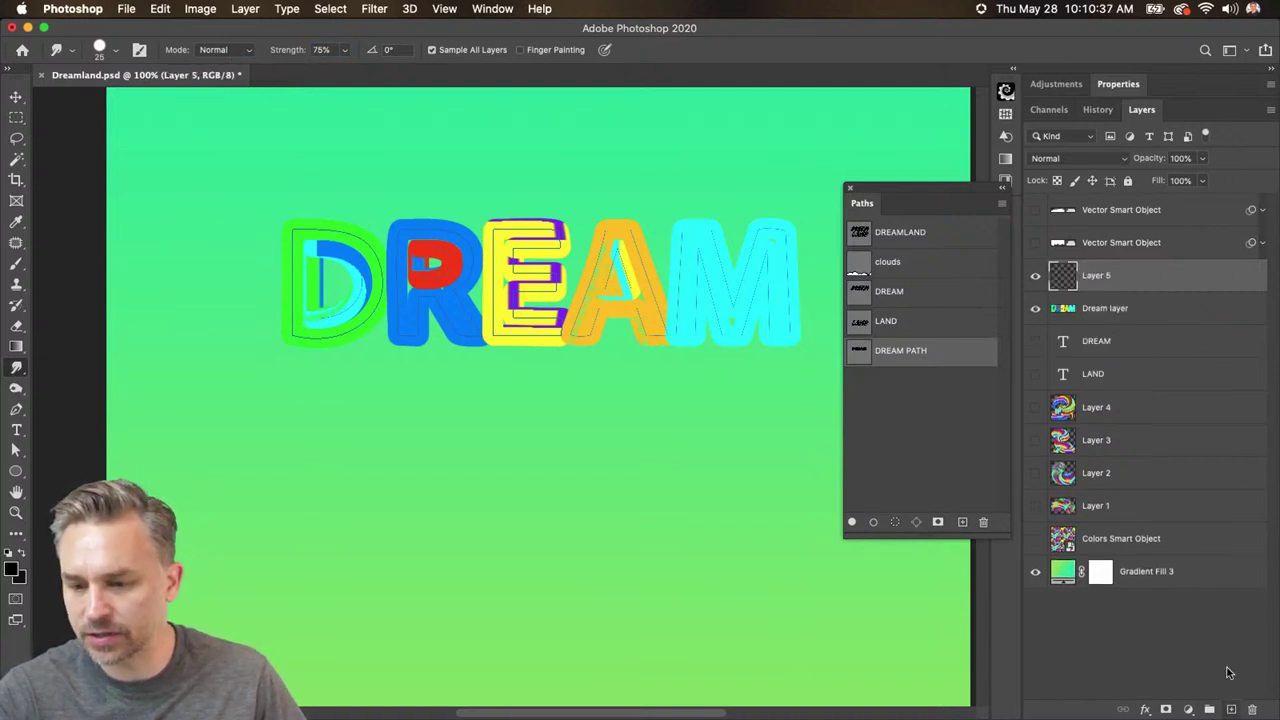
click(1035, 308)
- Show the Colors Smart Object and stroke DREAM PATH with Smudge onto the new layer
drag(903, 209, 777, 184)
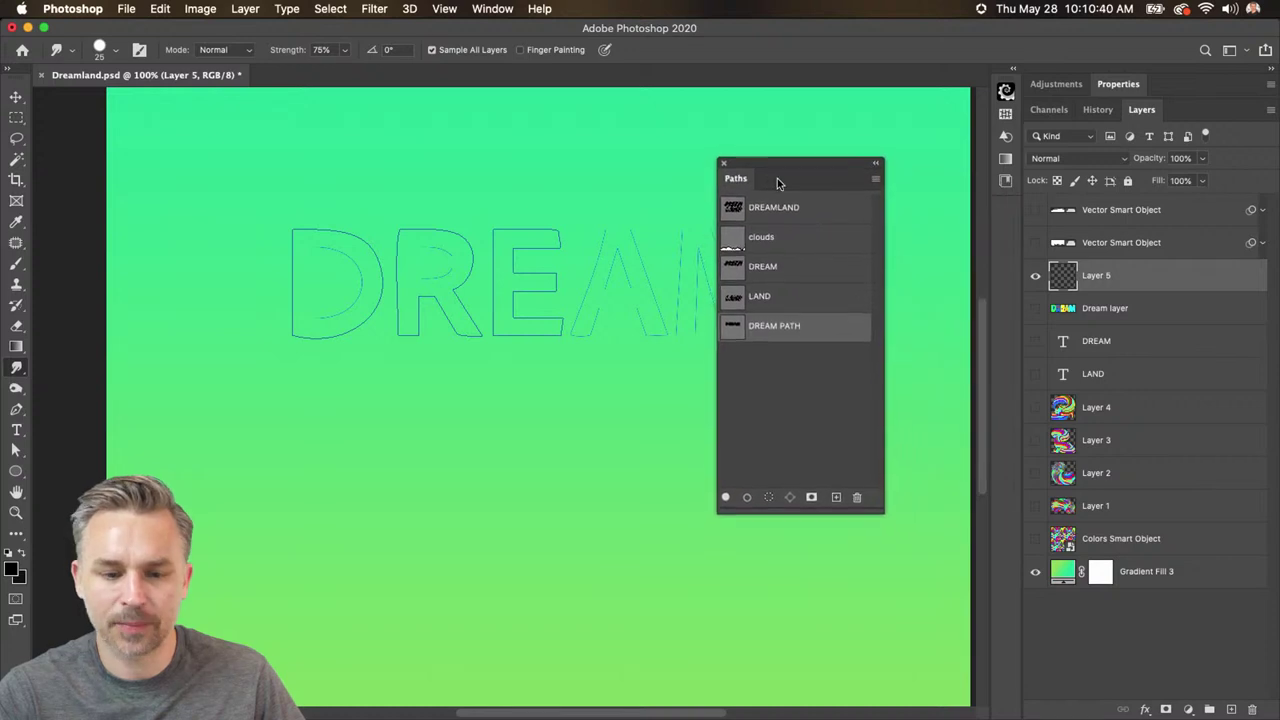
click(875, 178)
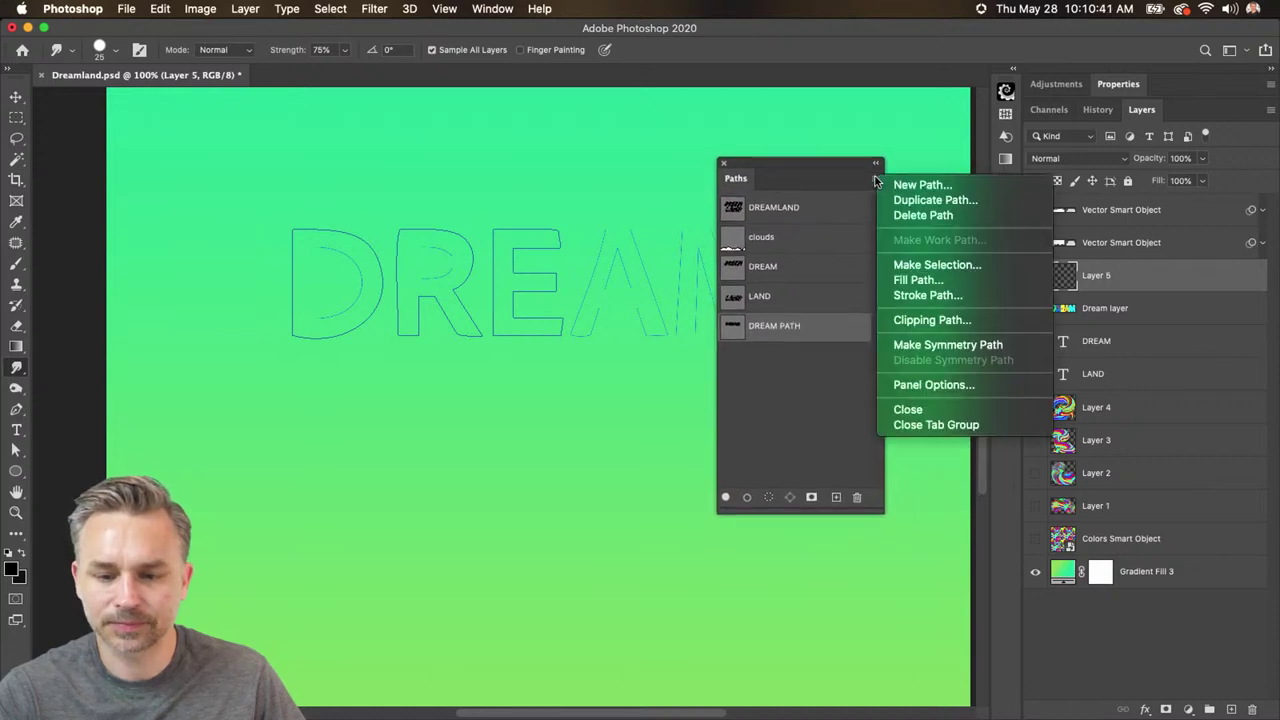
click(922, 295)
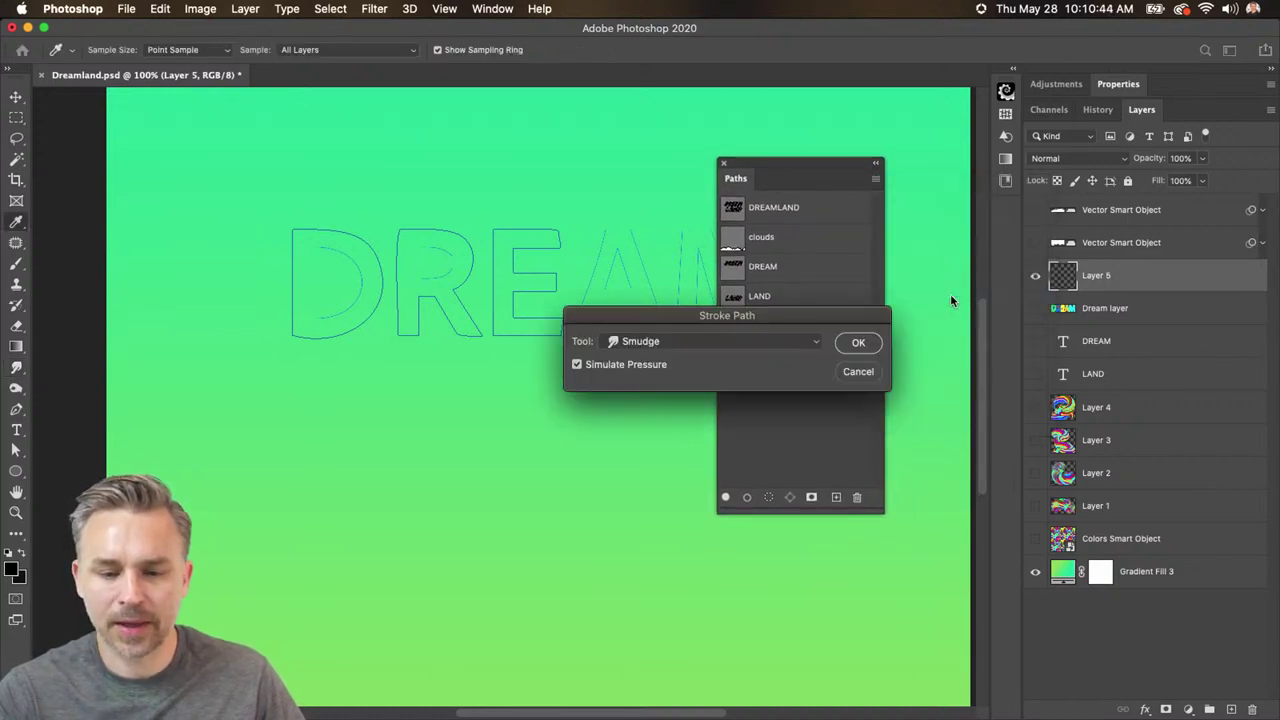
click(857, 374)
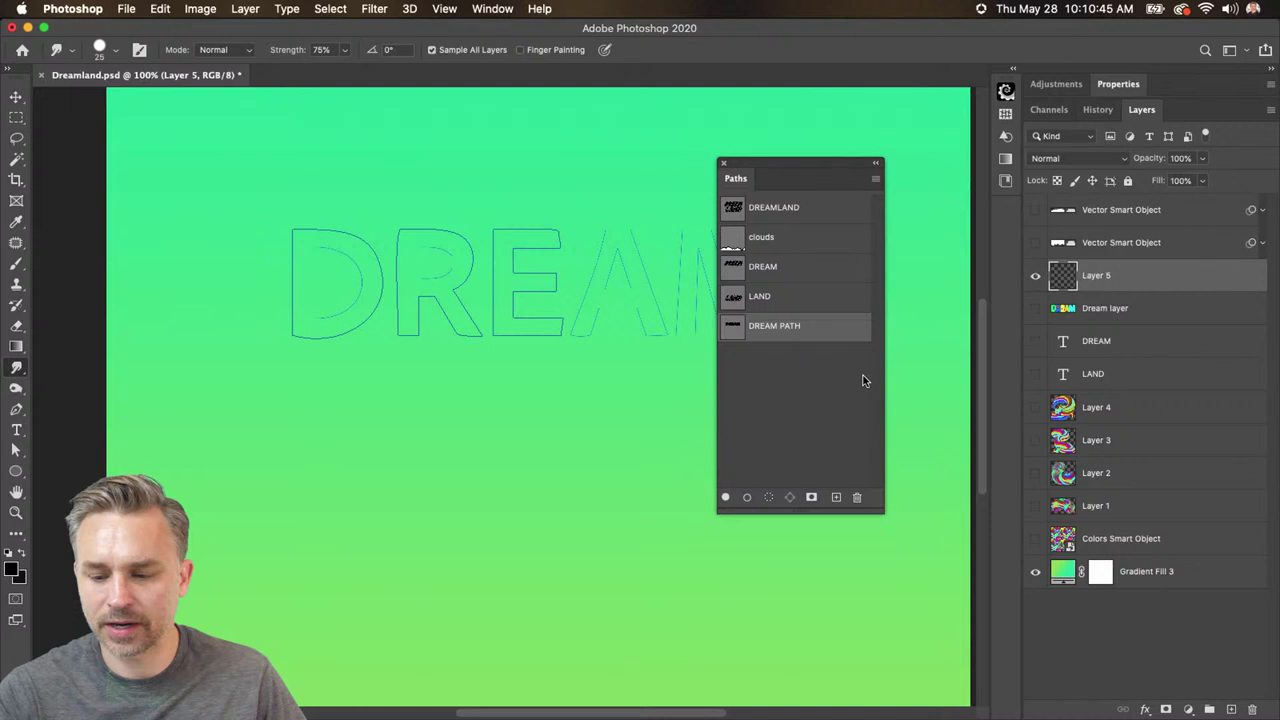
click(1035, 539)
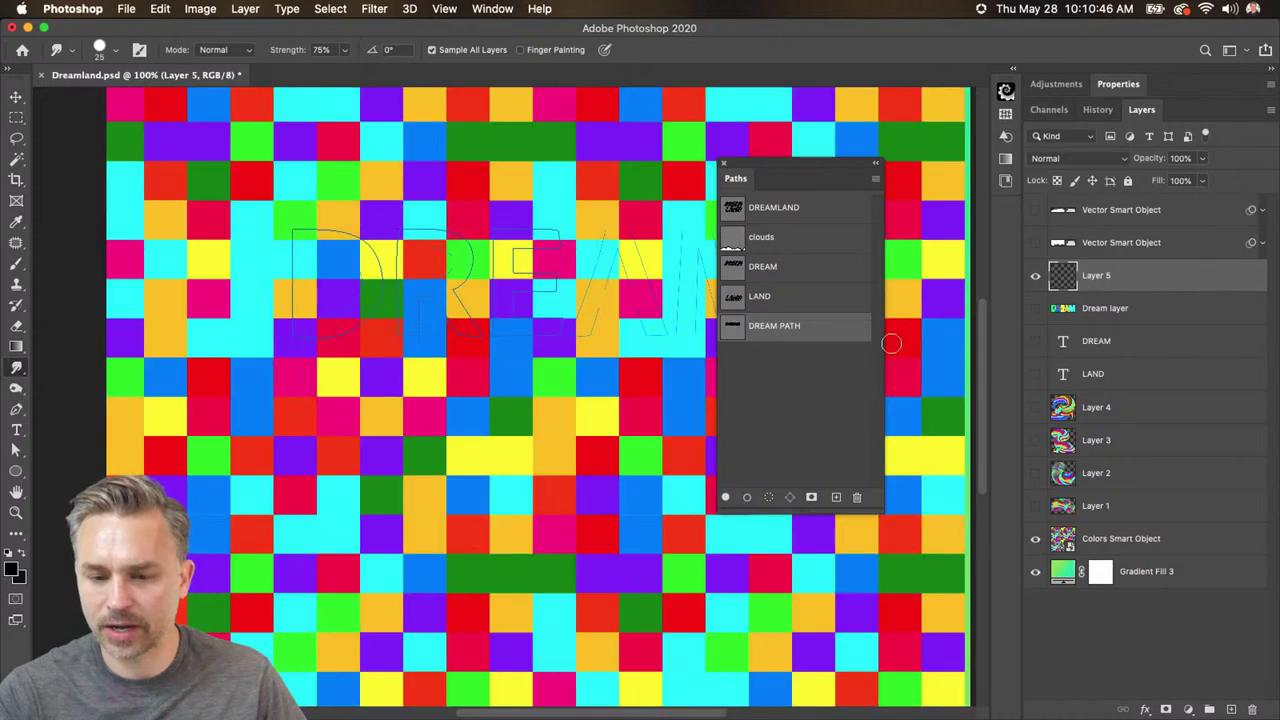
click(876, 180)
click(556, 383)
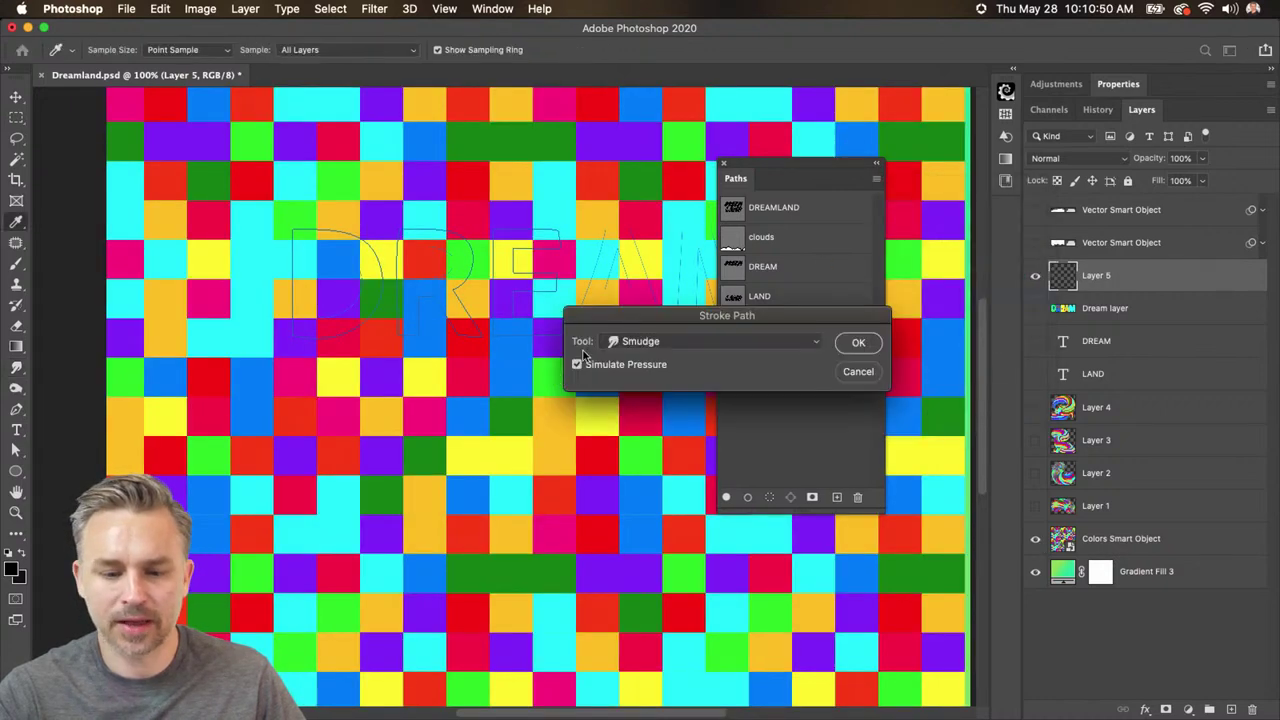
click(857, 342)
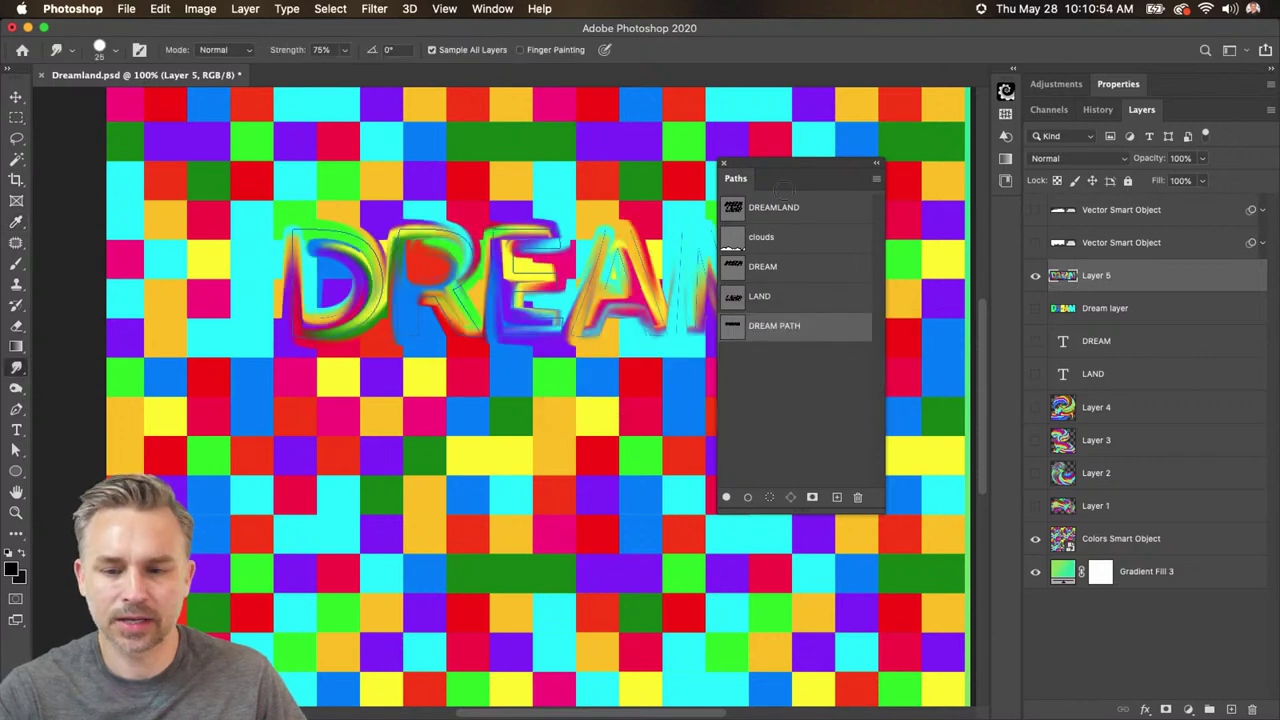
- Hide the Colors Smart Object and pan the view to the left
drag(789, 187, 882, 173)
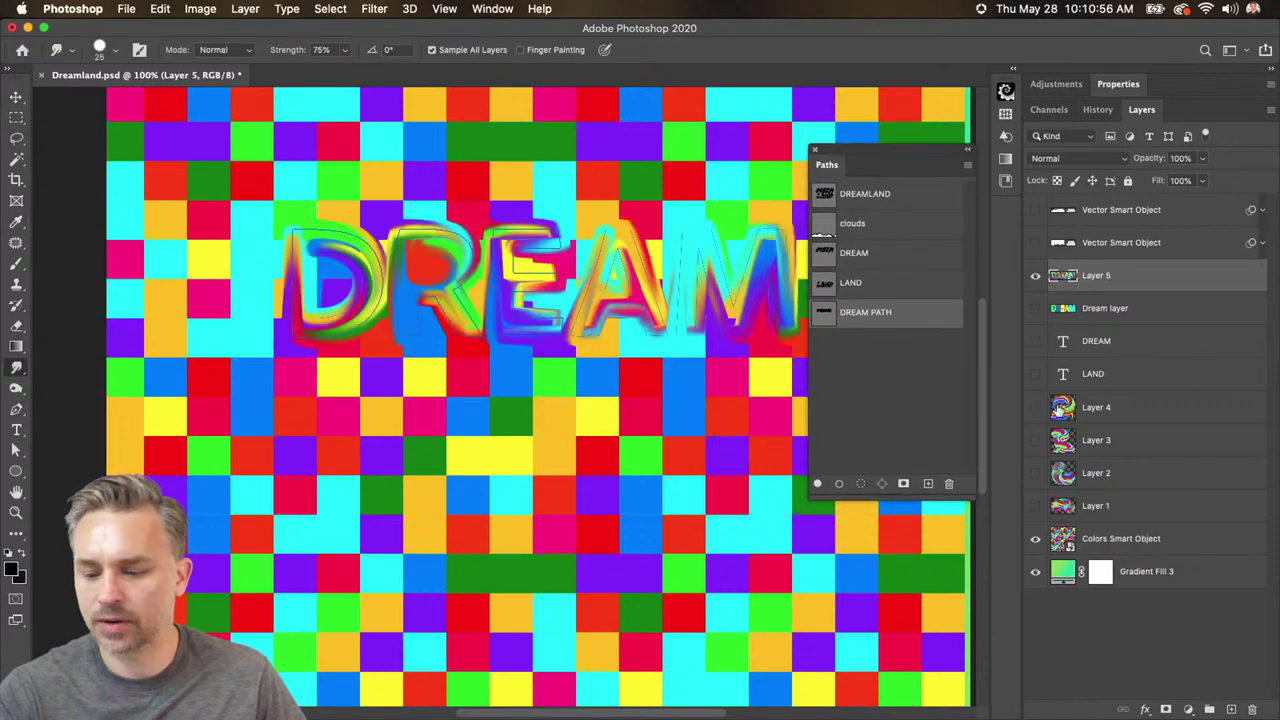
click(1035, 539)
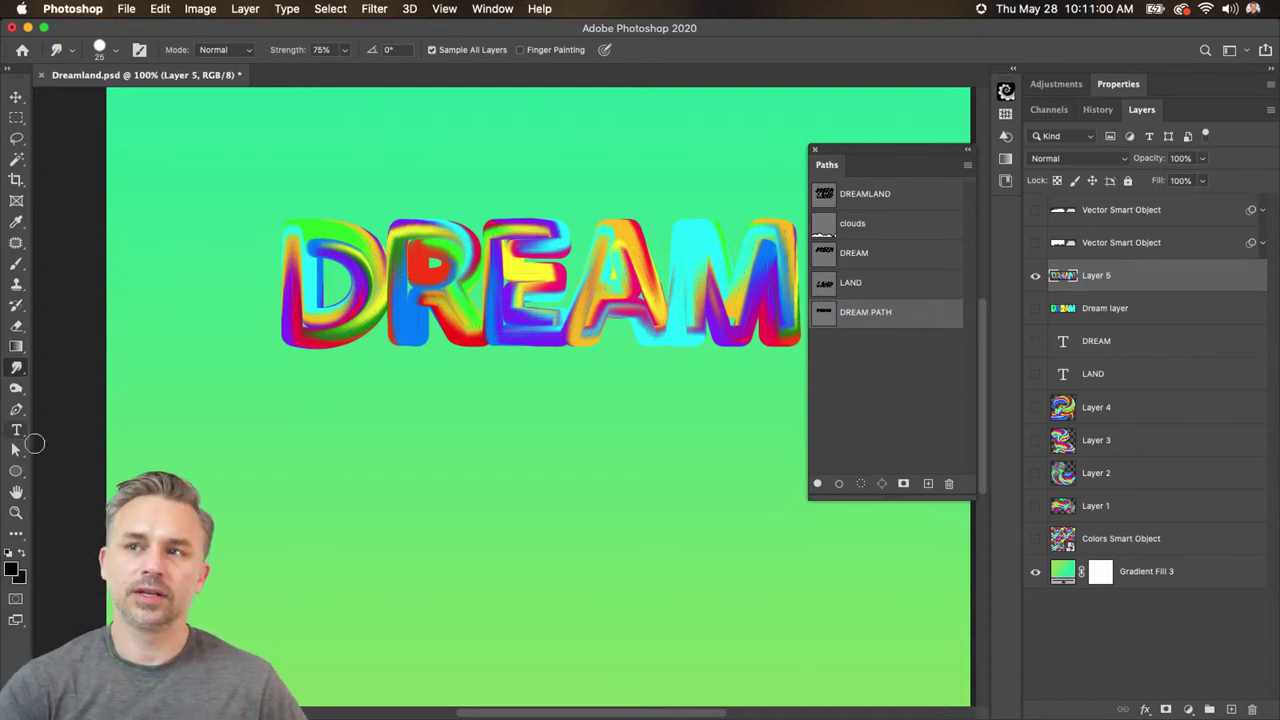
drag(543, 417, 471, 471)
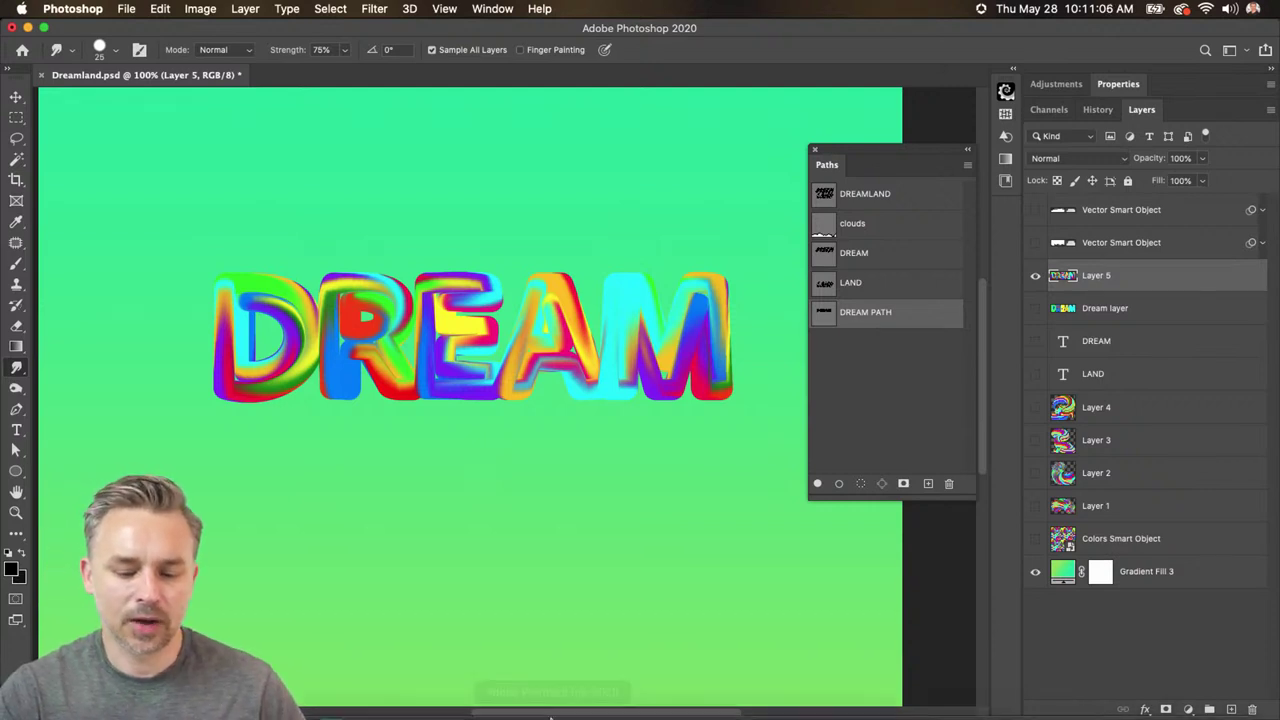
click(808, 702)
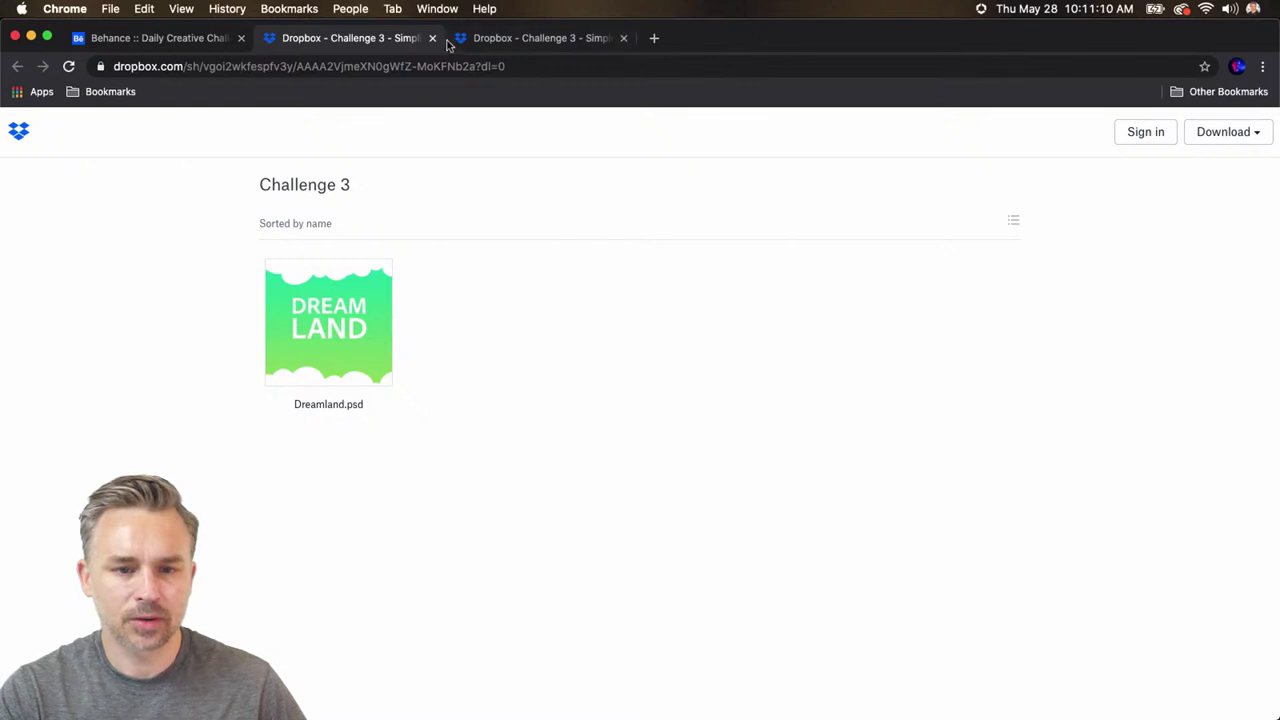
- Replace the Dropbox address with the design studio's Instagram profile URL and load it
click(298, 70)
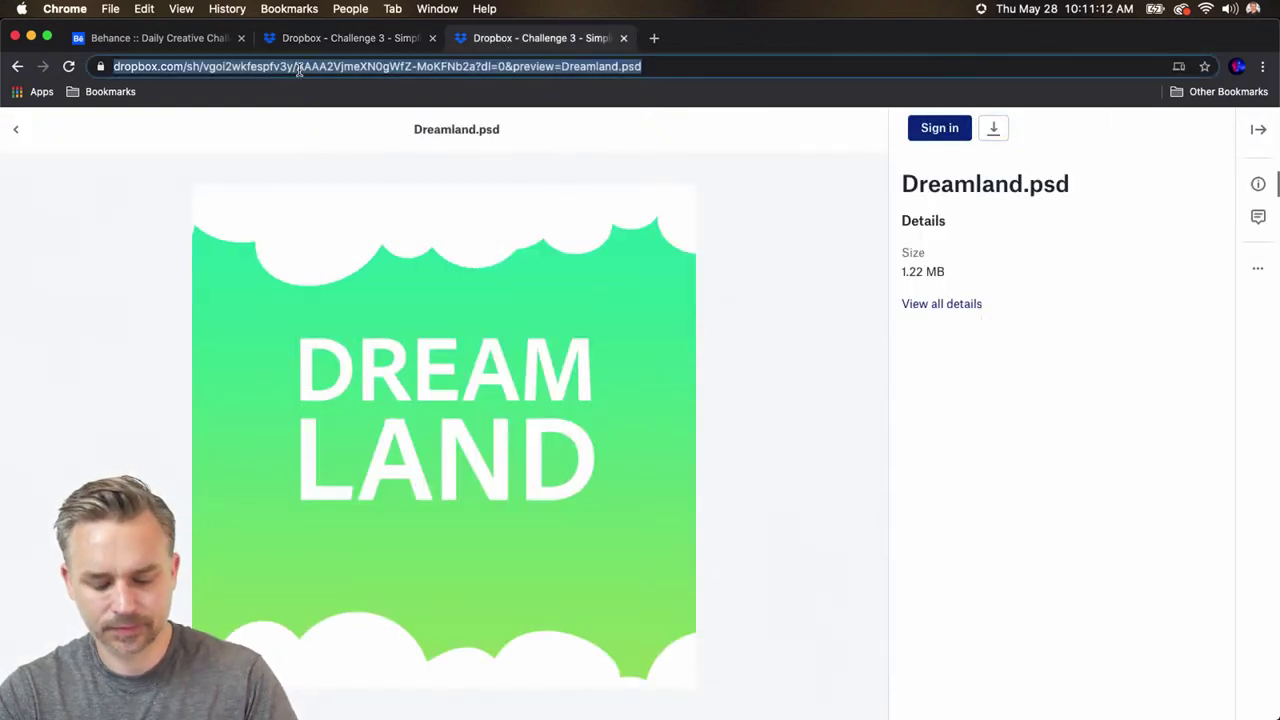
text(insga)
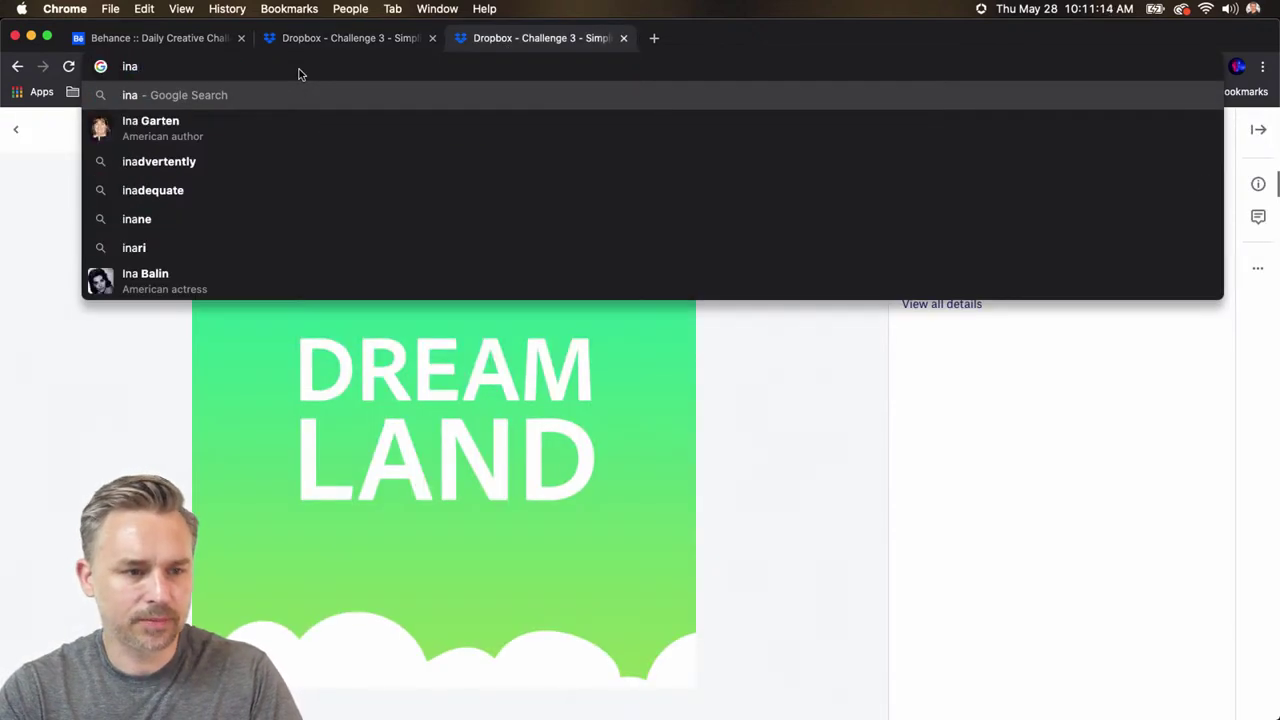
key(BackSpace)
key(BackSpace)
text(tagram.com/ptrani/)
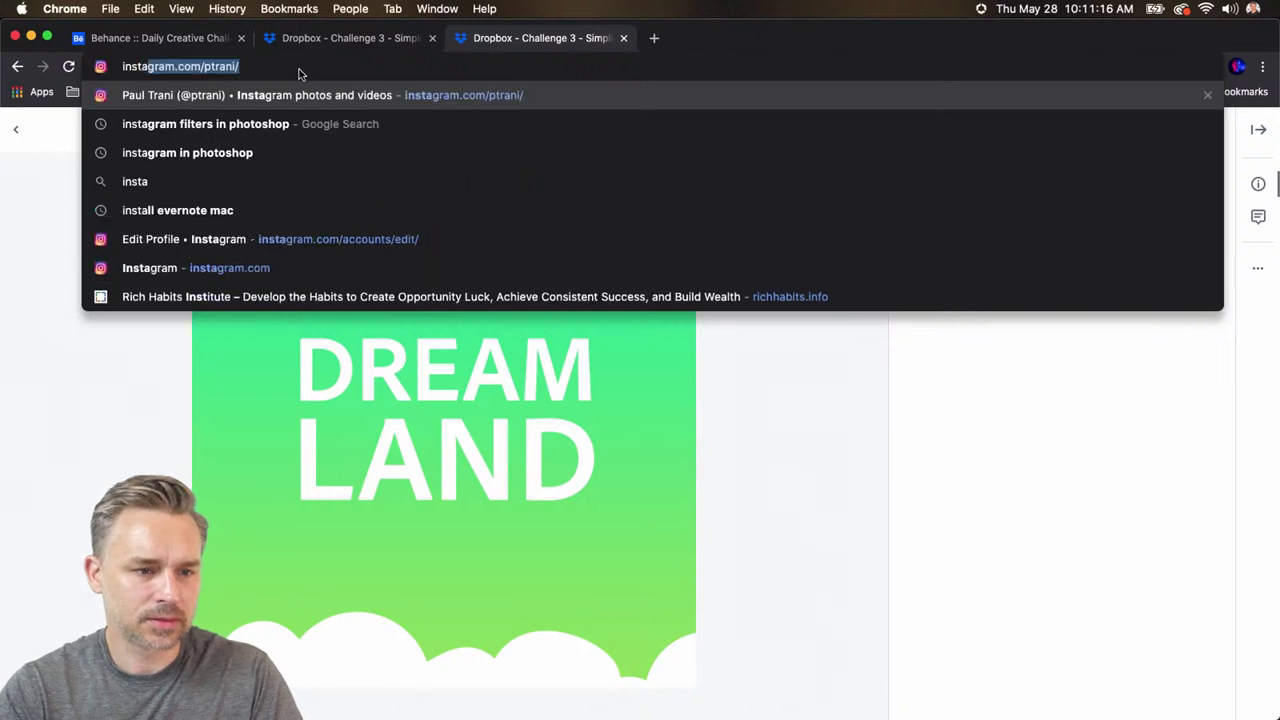
key(Right)
key(BackSpace)
key(BackSpace)
key(BackSpace)
key(BackSpace)
key(BackSpace)
key(BackSpace)
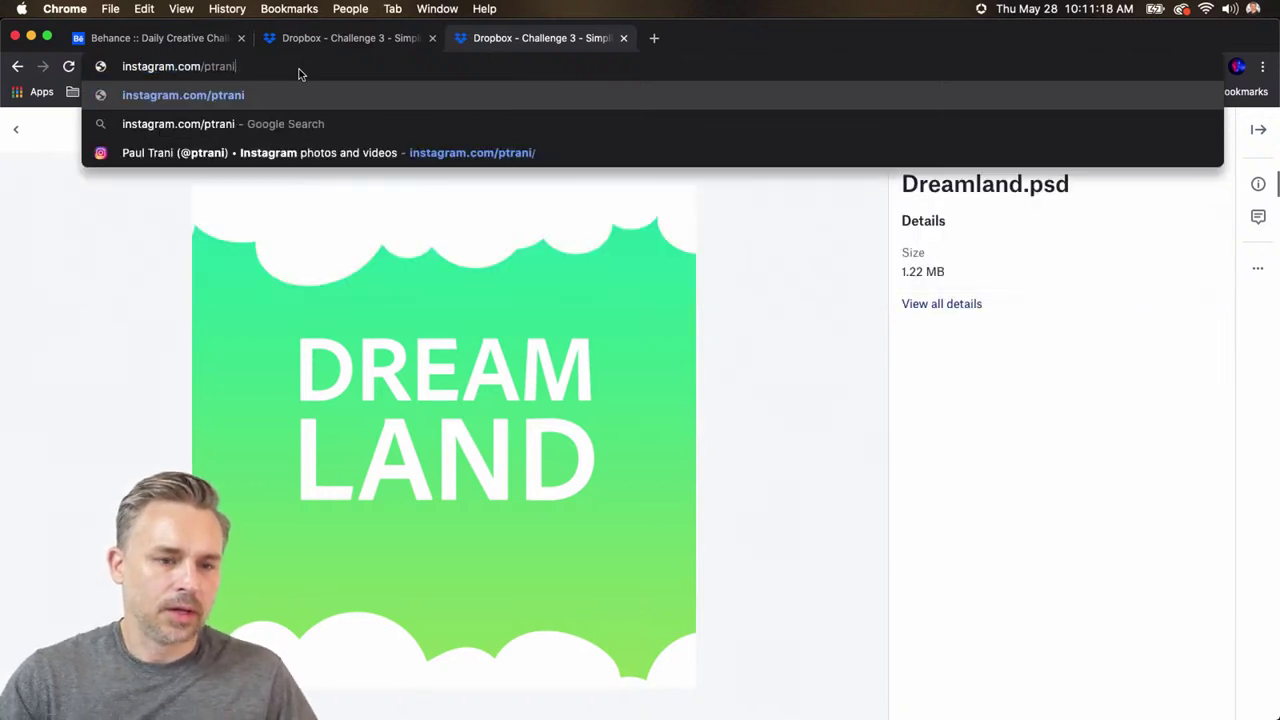
key(BackSpace)
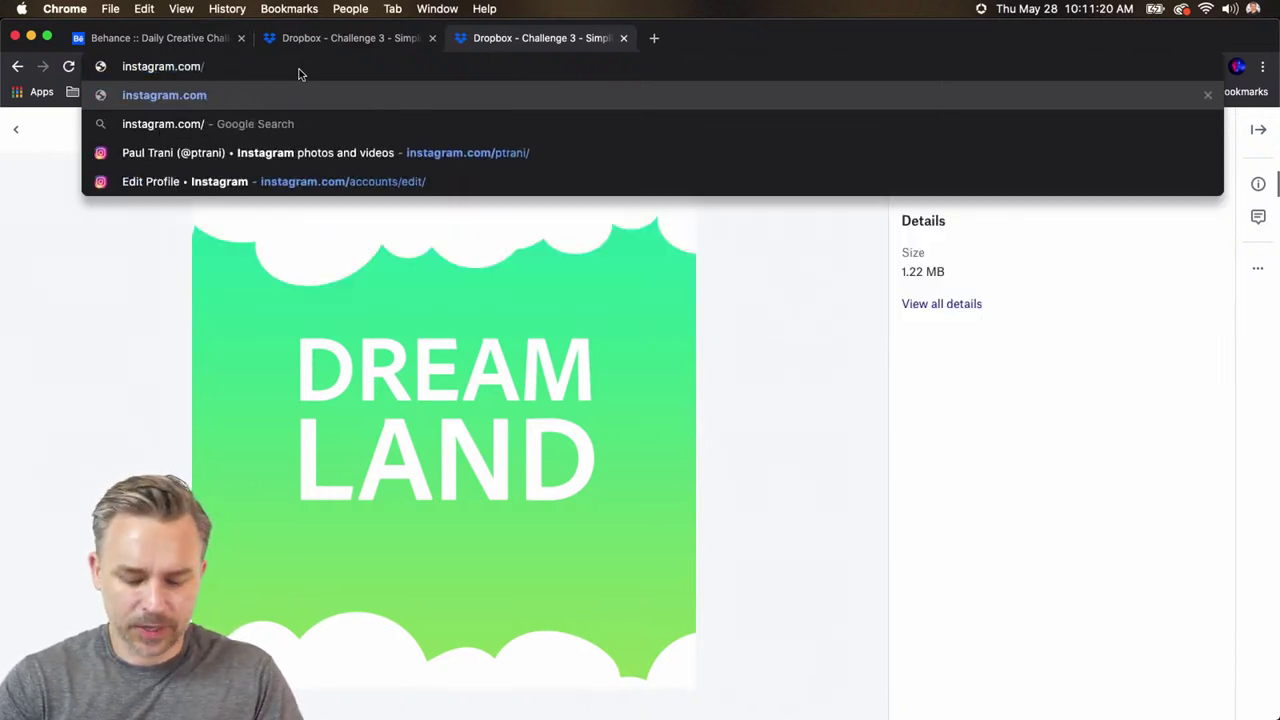
text(velvets)
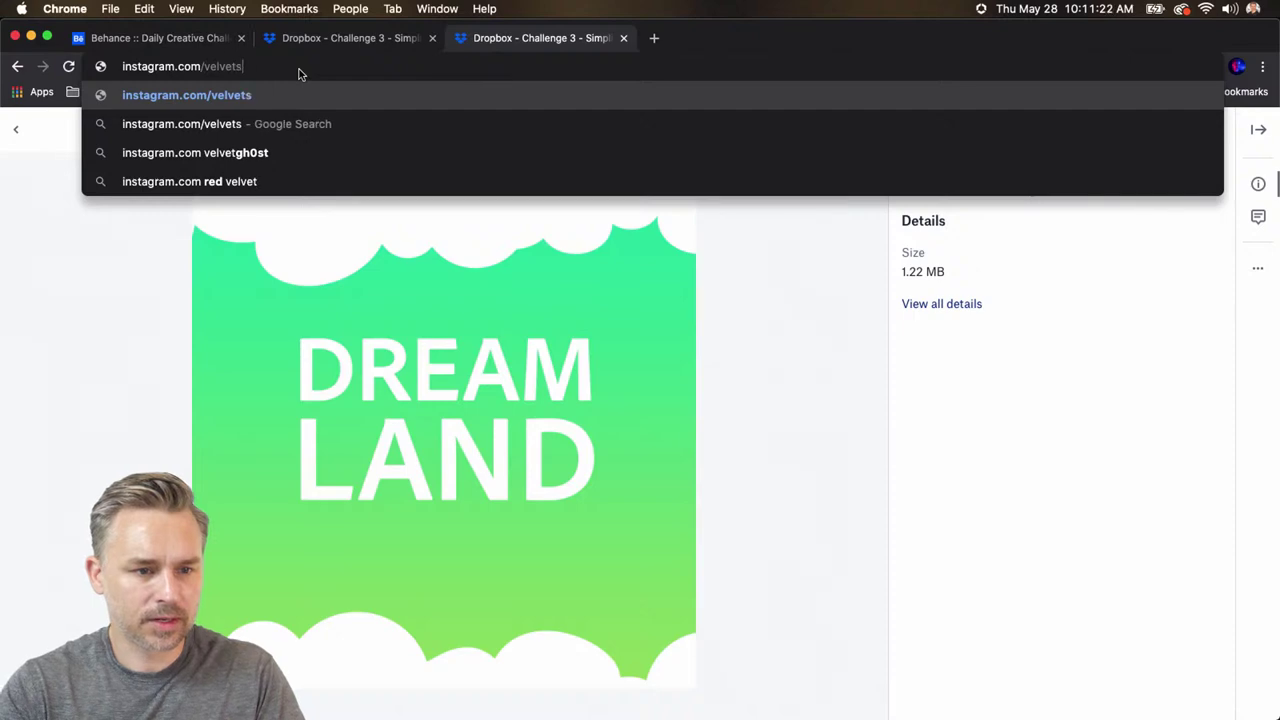
text(pectrum)
key(Return)
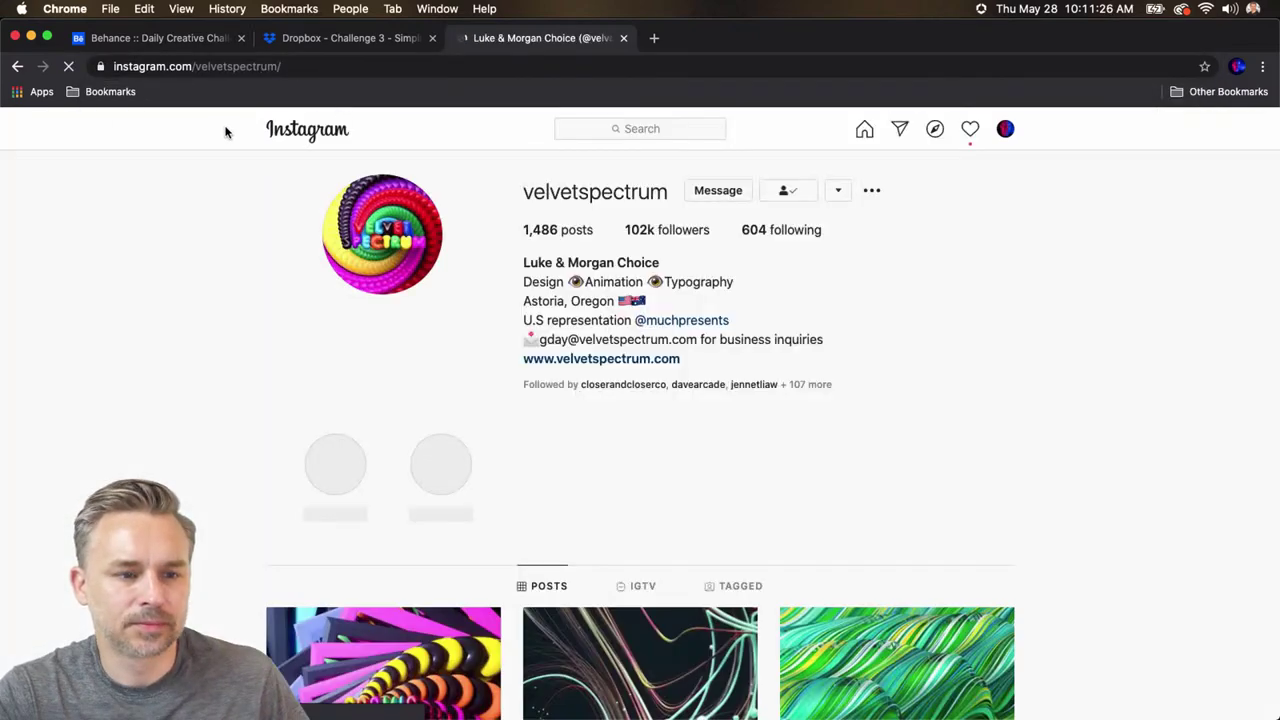
- Scroll through the design studio's colourful Instagram post grid
scroll(852, 446, down, 10)
scroll(1088, 508, down, 15)
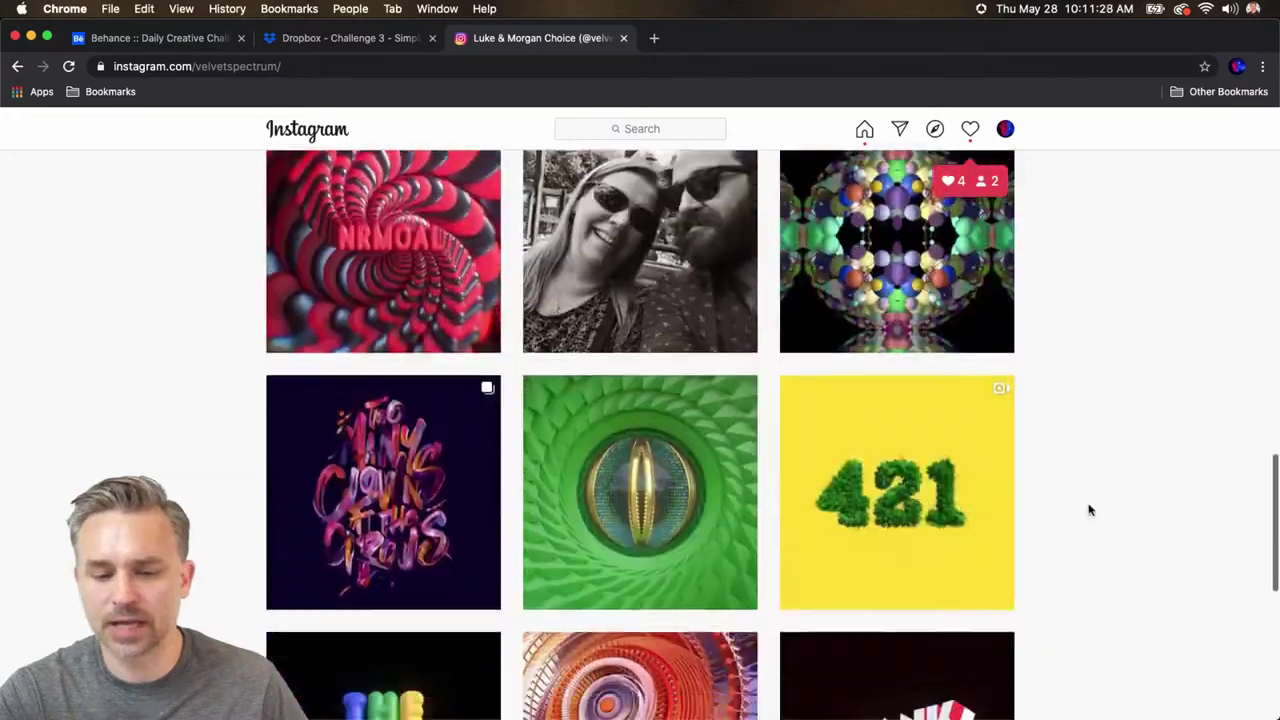
scroll(843, 438, down, 20)
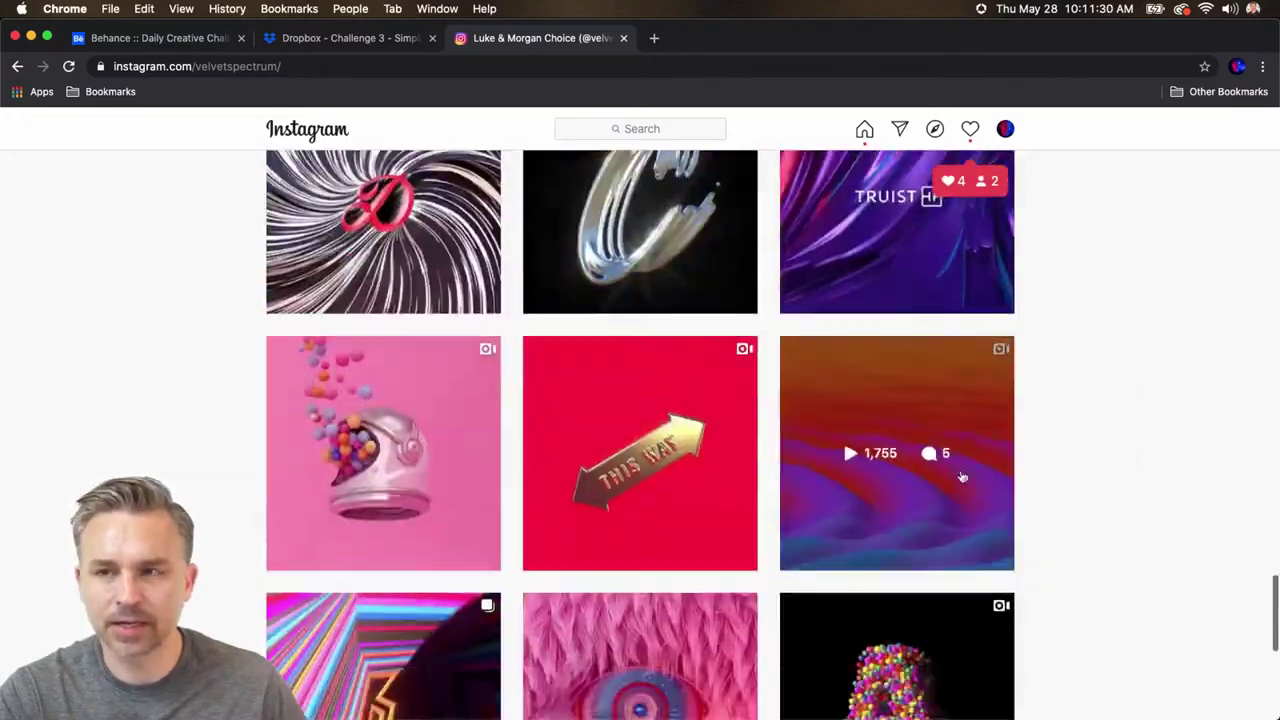
scroll(832, 453, up, 5)
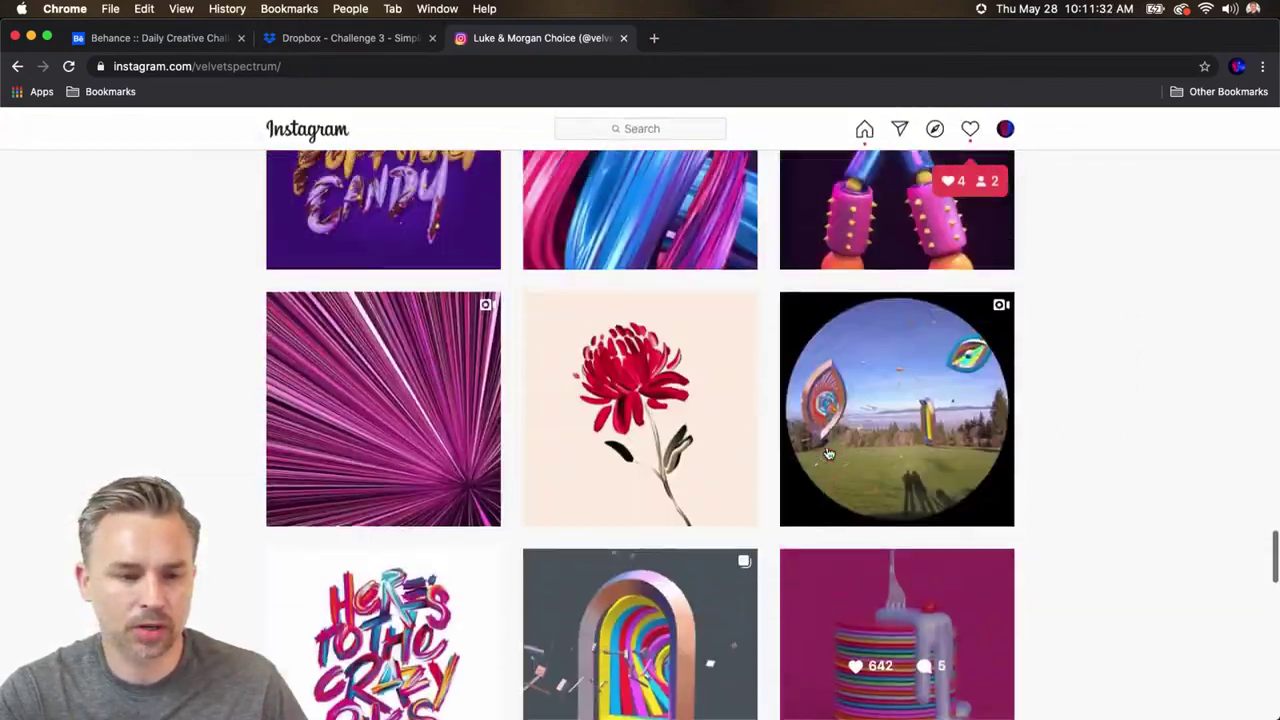
scroll(817, 442, down, 10)
scroll(810, 451, down, 10)
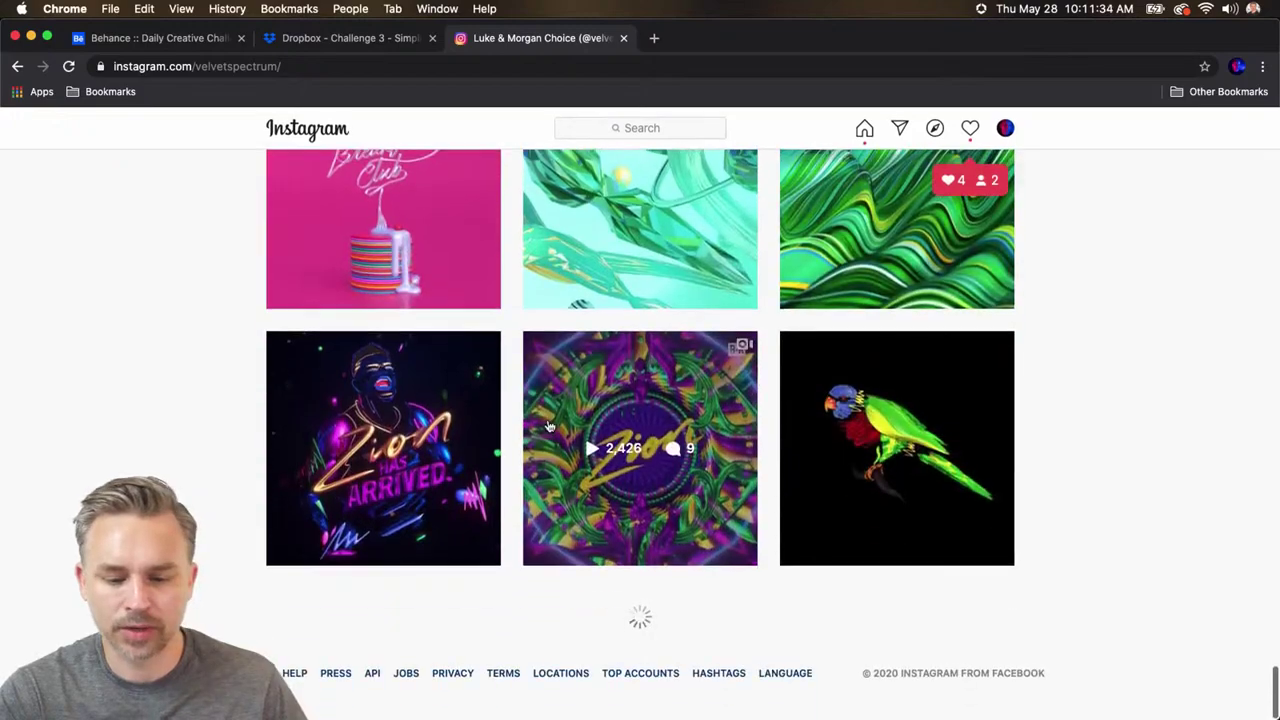
scroll(548, 426, down, 12)
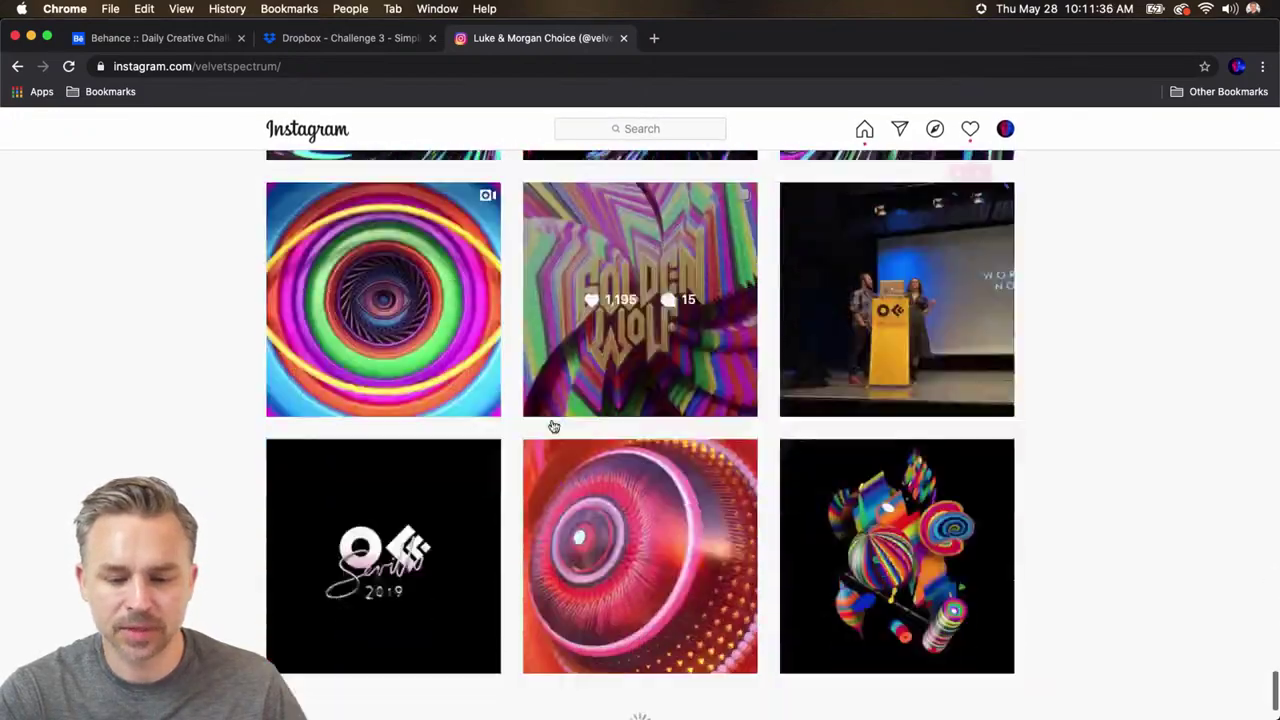
scroll(905, 457, up, 2)
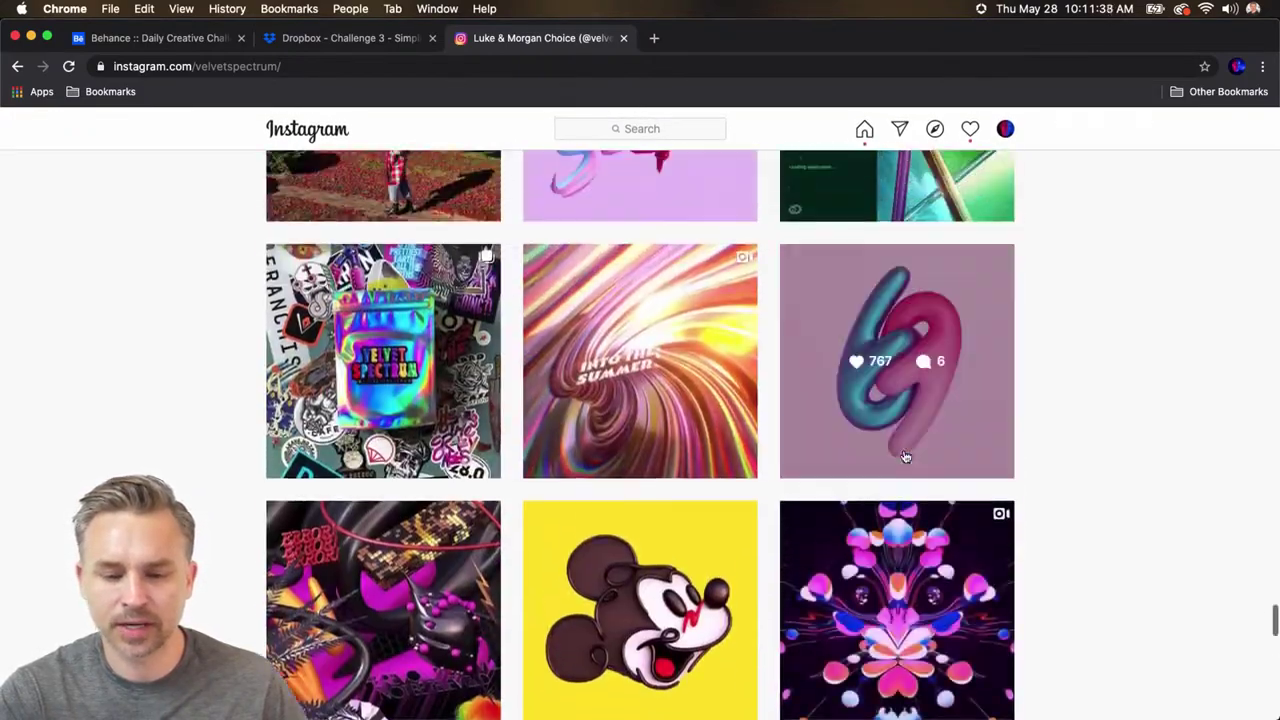
scroll(880, 450, down, 10)
scroll(852, 457, down, 8)
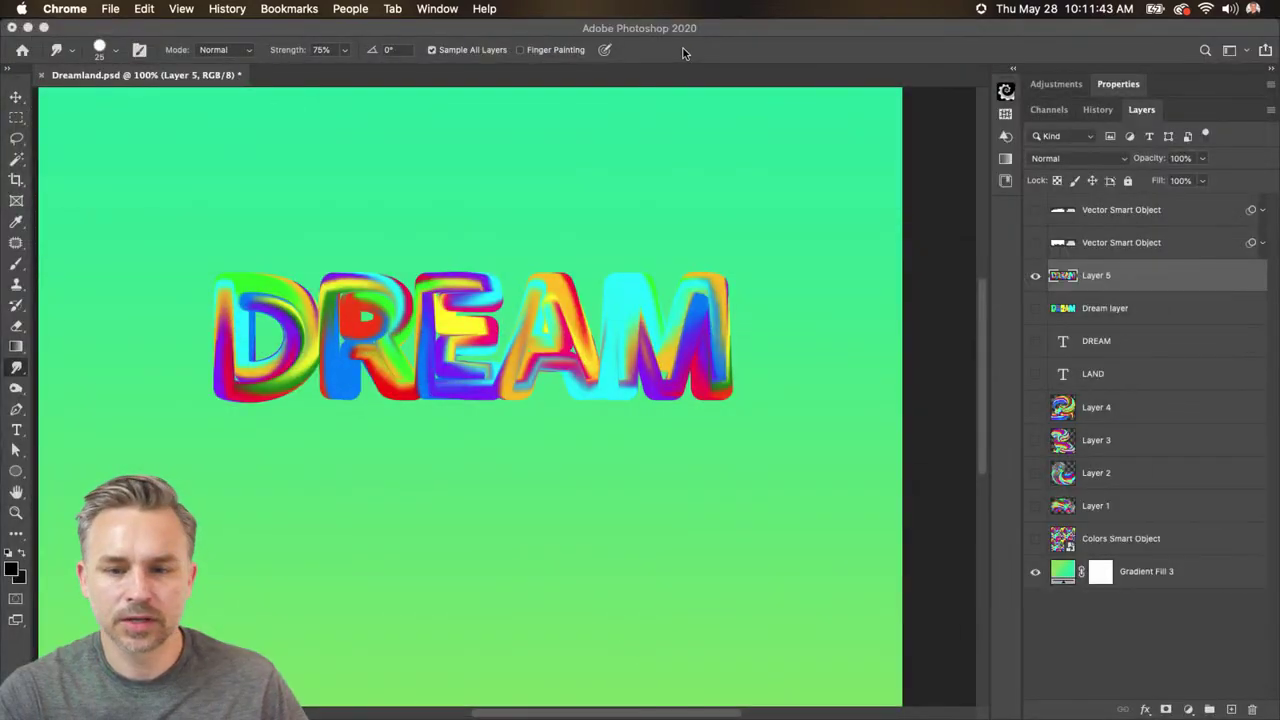
- Back in Photoshop, select the LAND text layer and make it visible
click(684, 52)
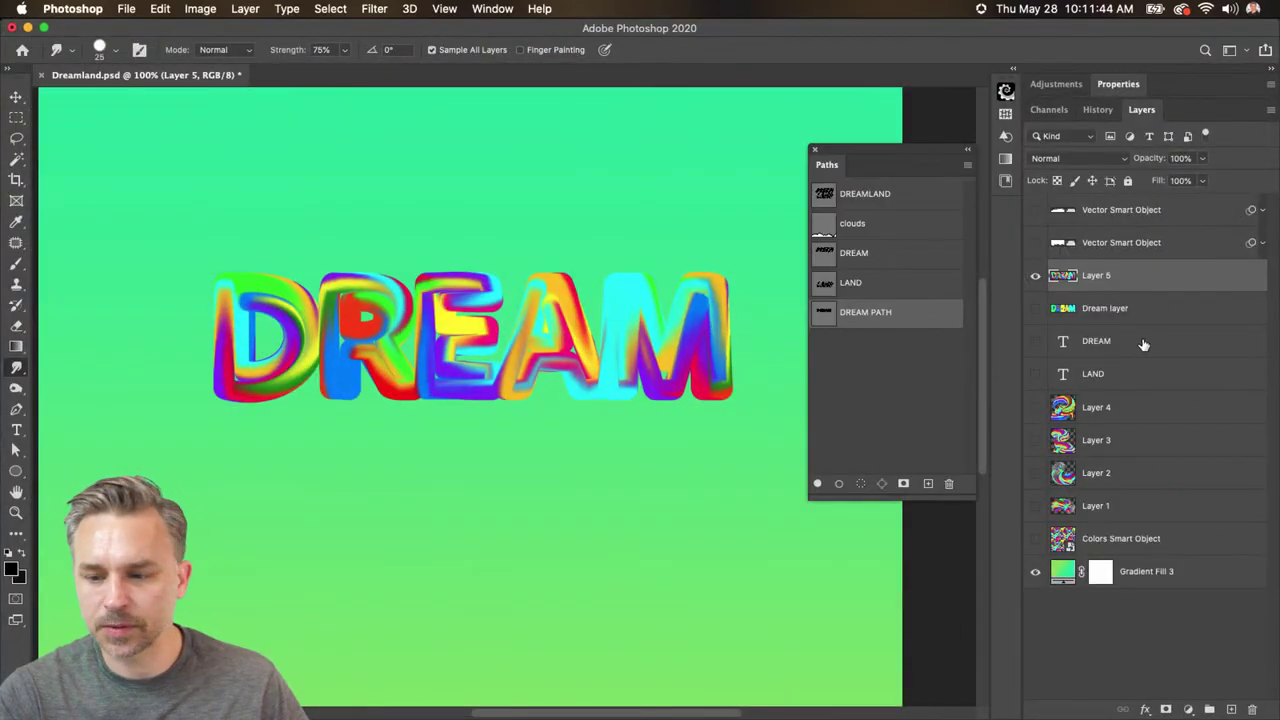
click(1095, 310)
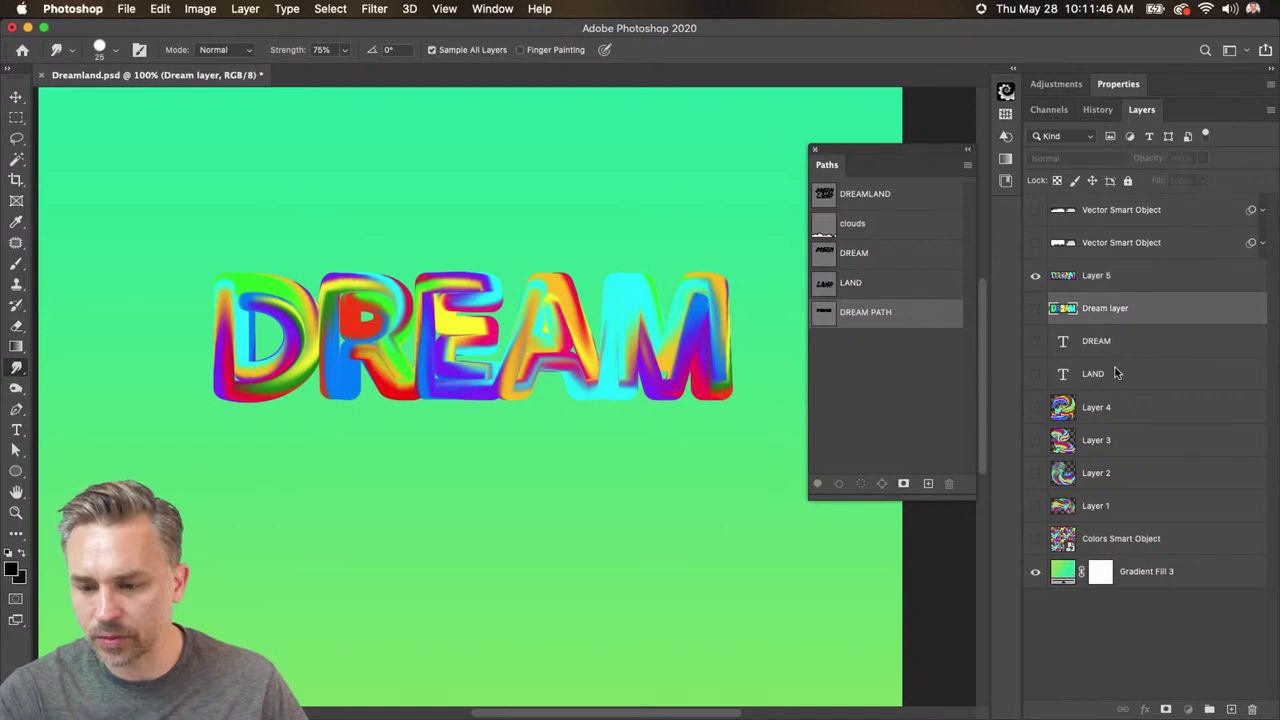
click(1108, 372)
click(1035, 377)
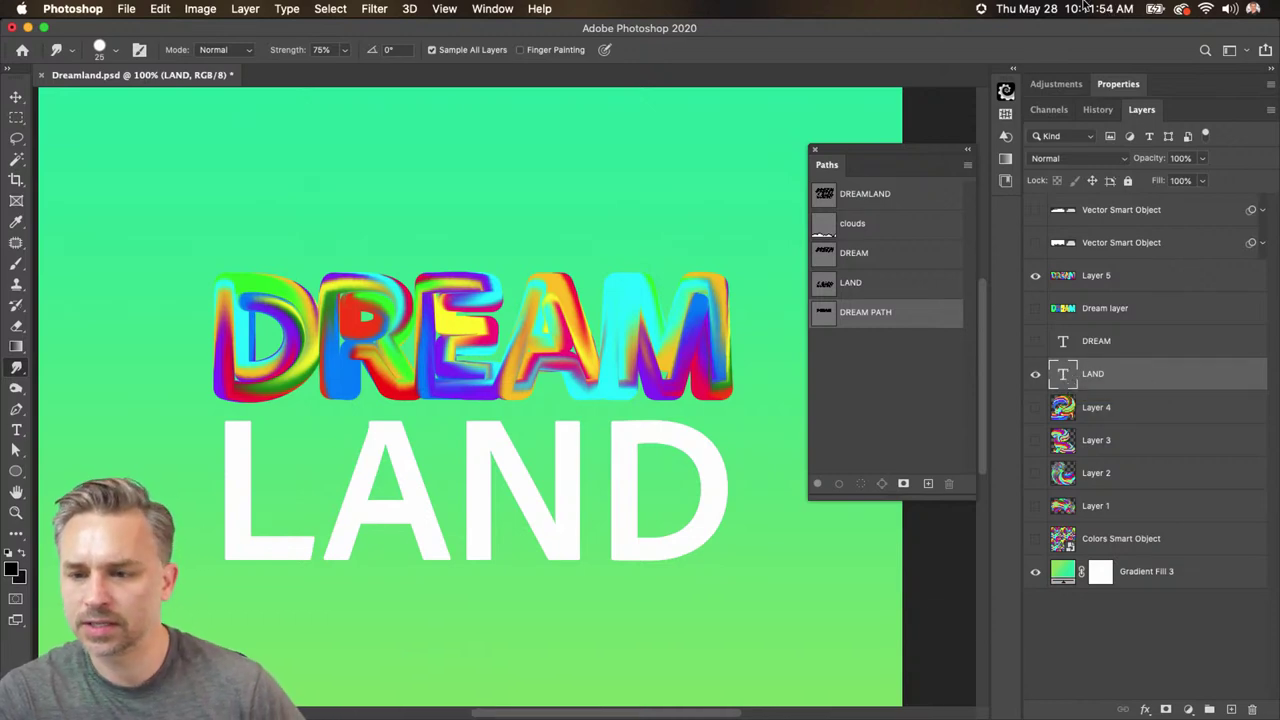
click(1118, 85)
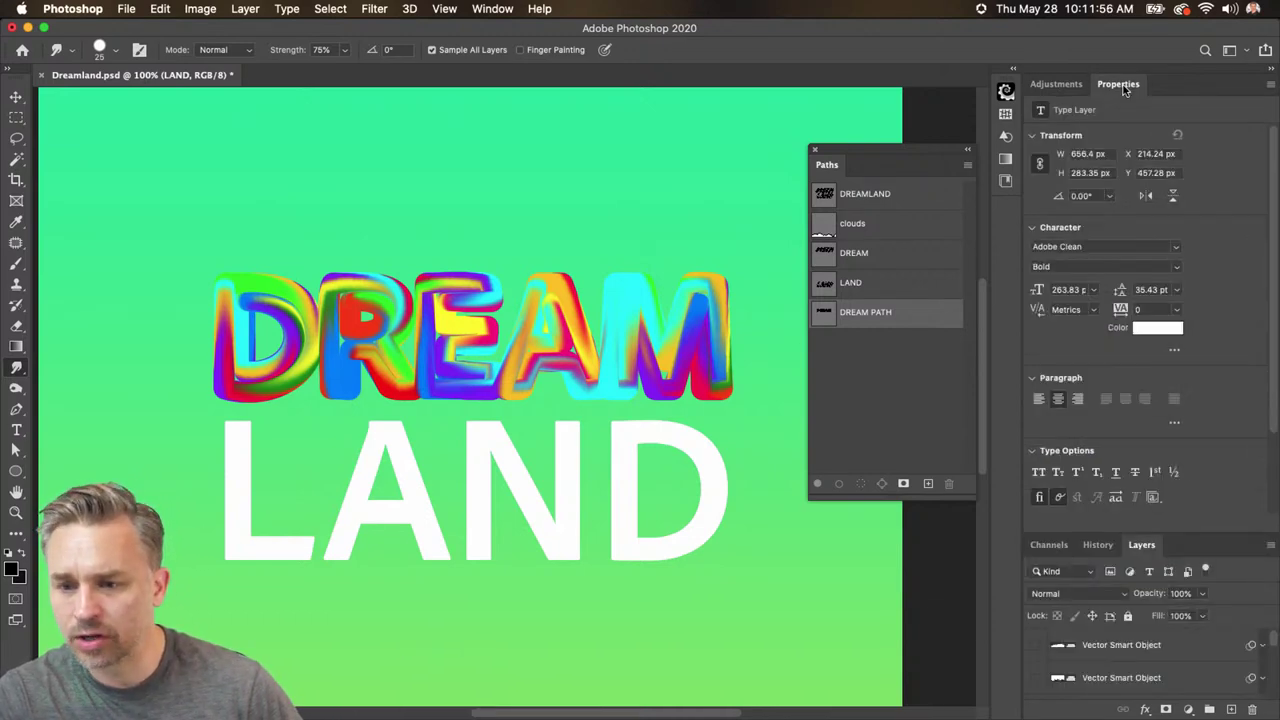
click(1122, 86)
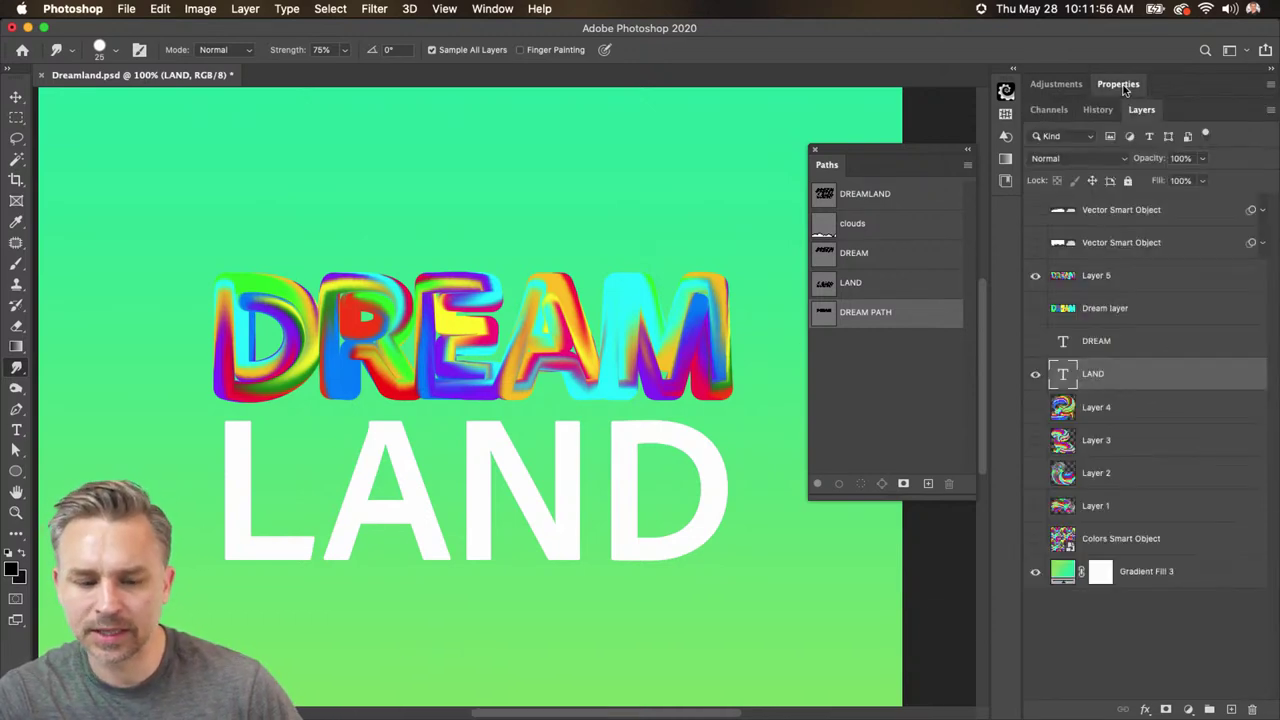
- Turn the LAND letter selection into a work path saved as LAND PATH
super+click(1062, 376)
click(857, 351)
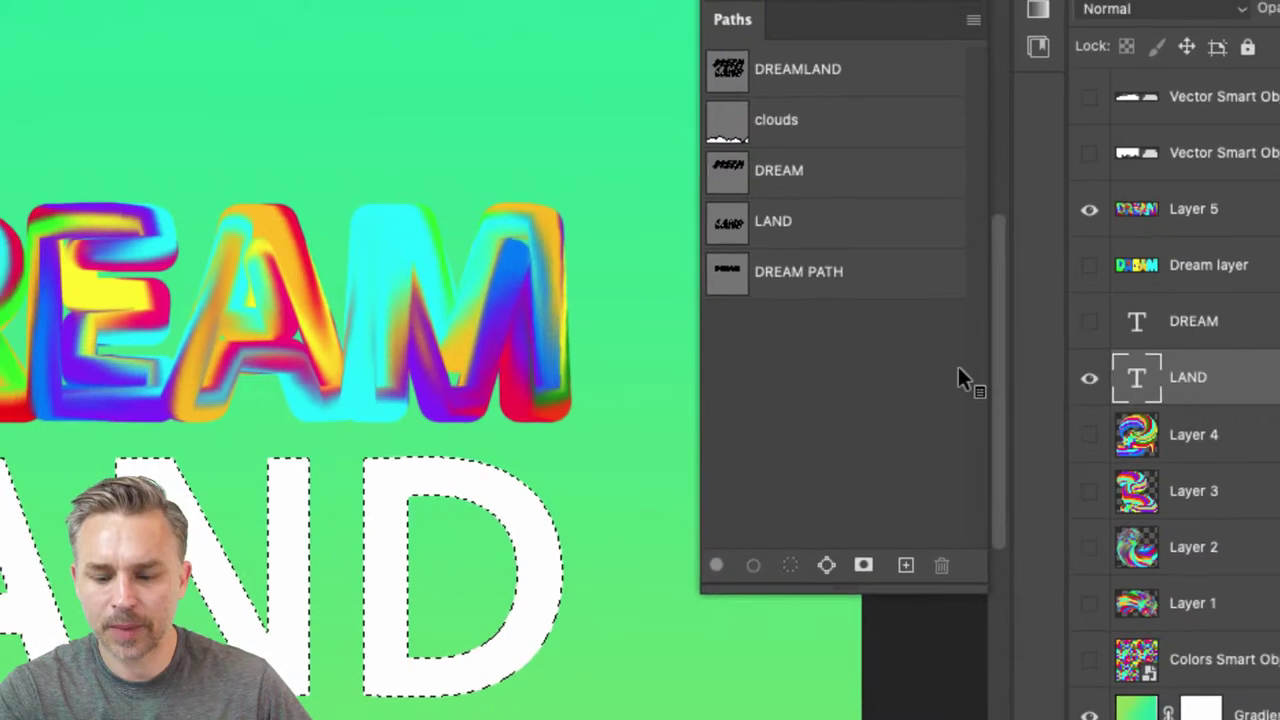
click(826, 565)
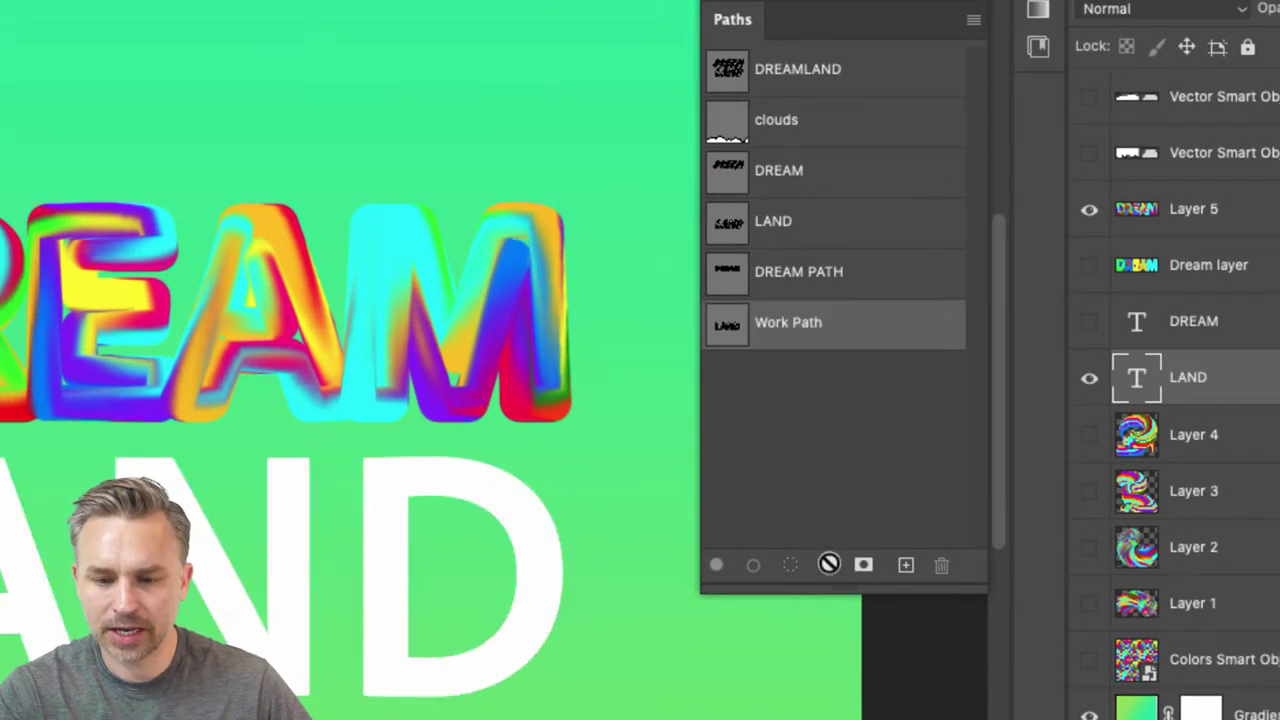
double_click(772, 325)
key(BackSpace)
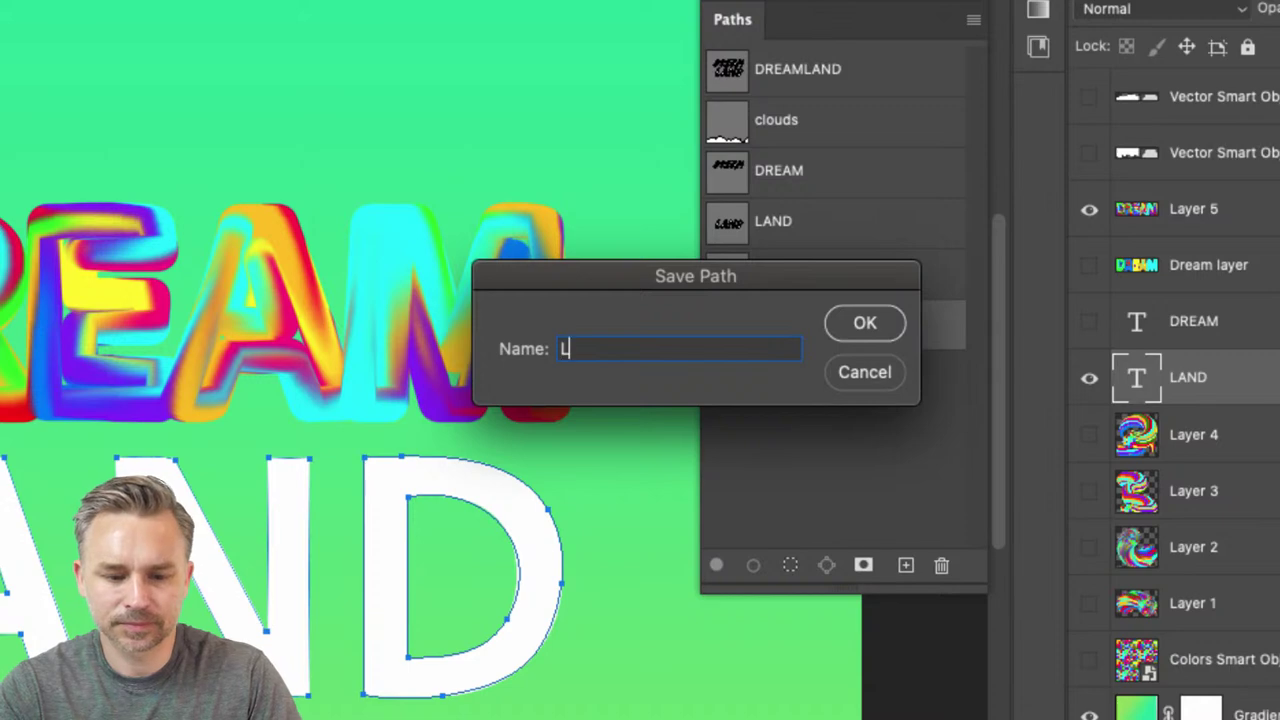
text(LAND PATH)
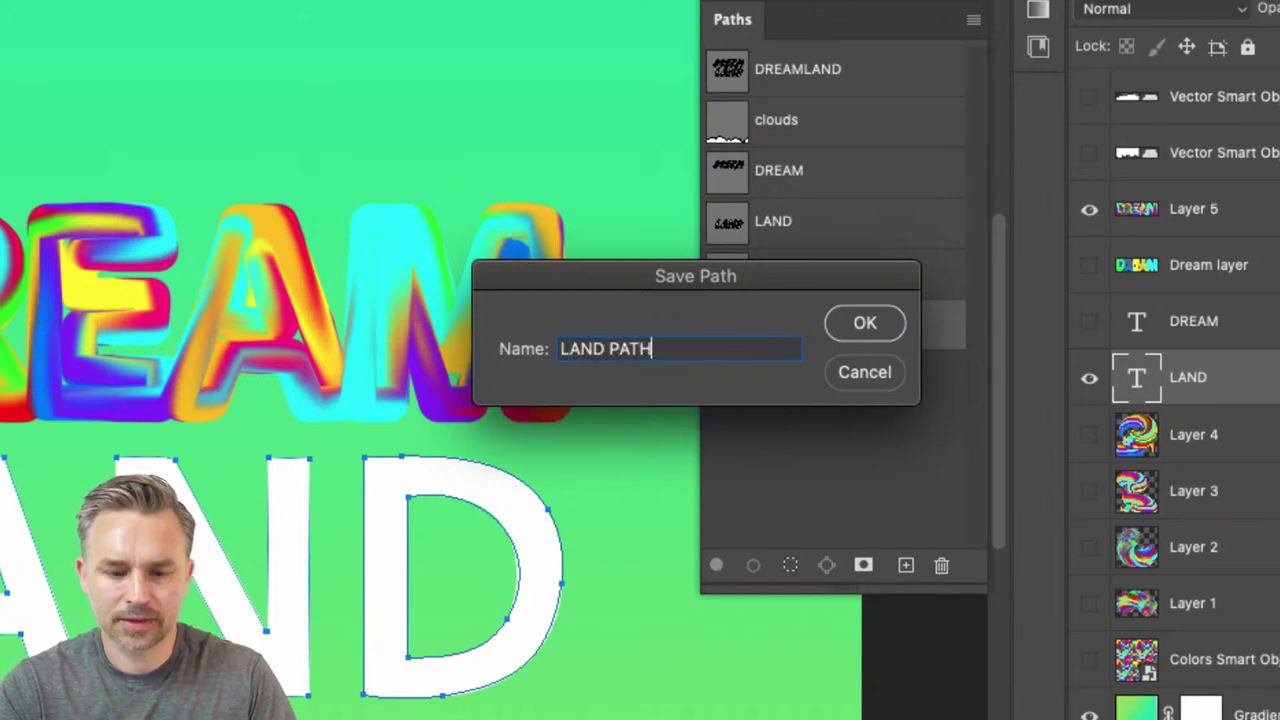
key(Return)
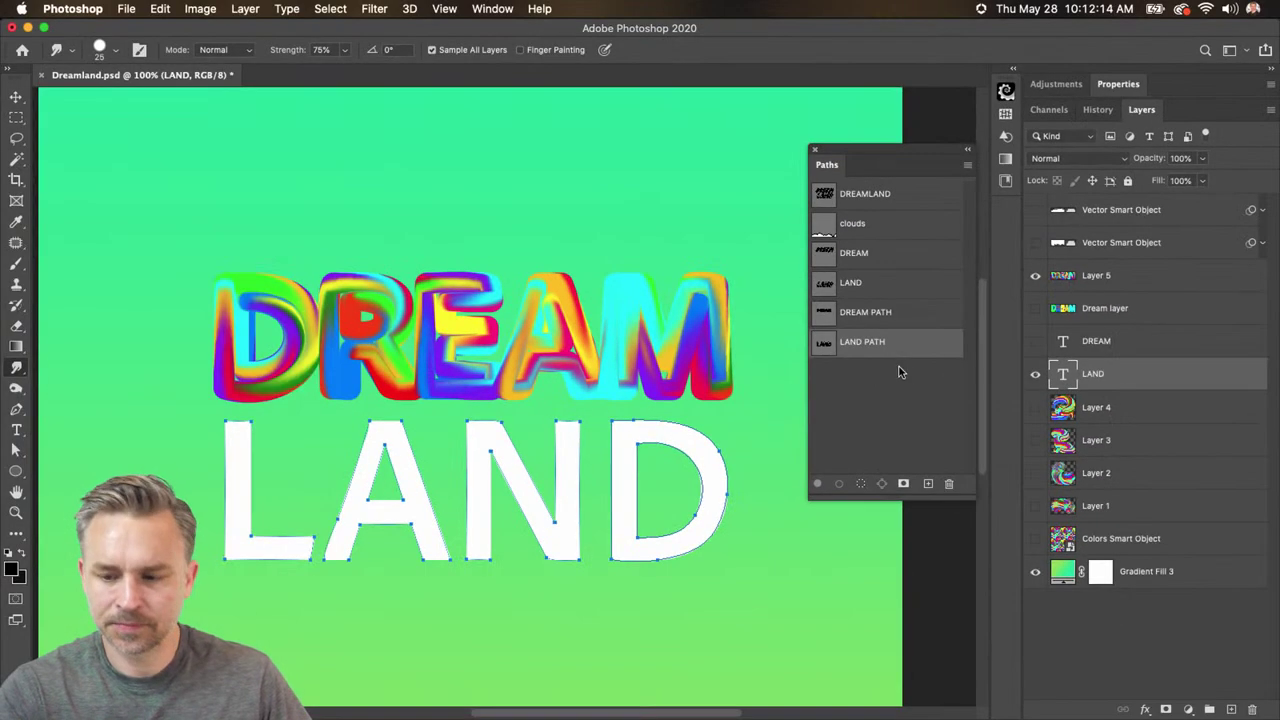
- Add Layer 6, hide the white LAND text and show the Colors Smart Object
click(1231, 709)
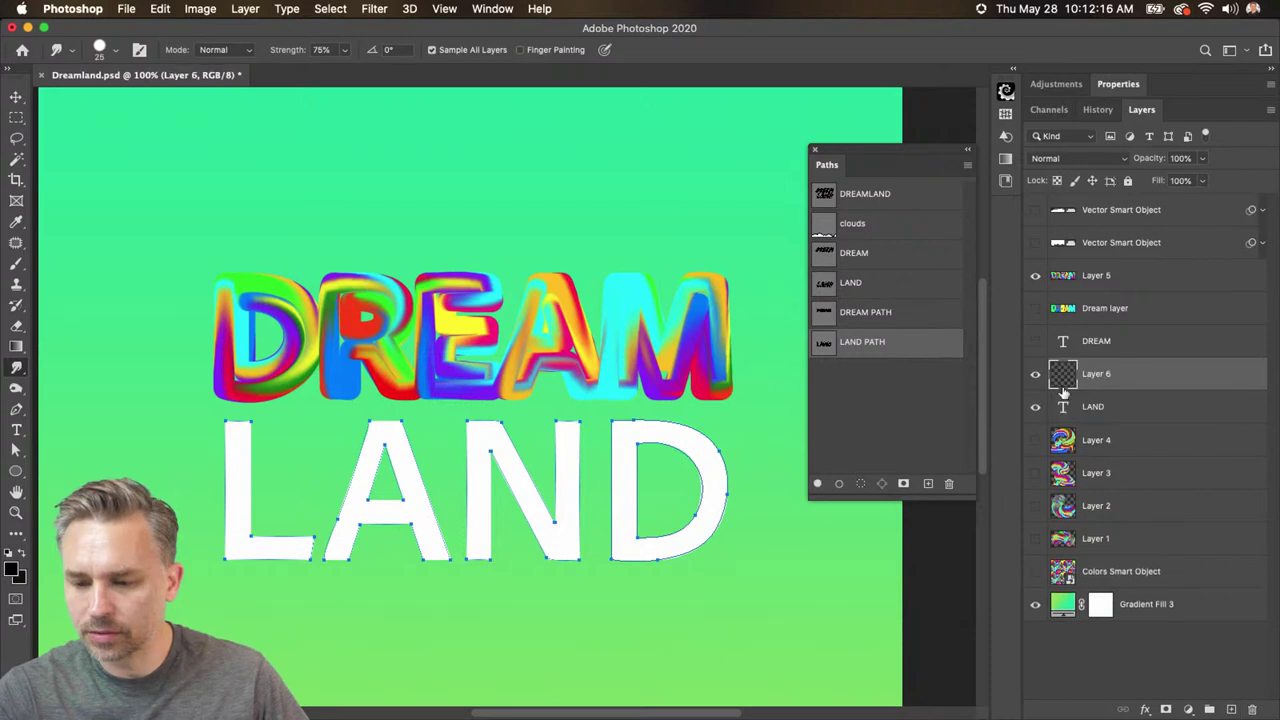
click(1035, 407)
click(1035, 571)
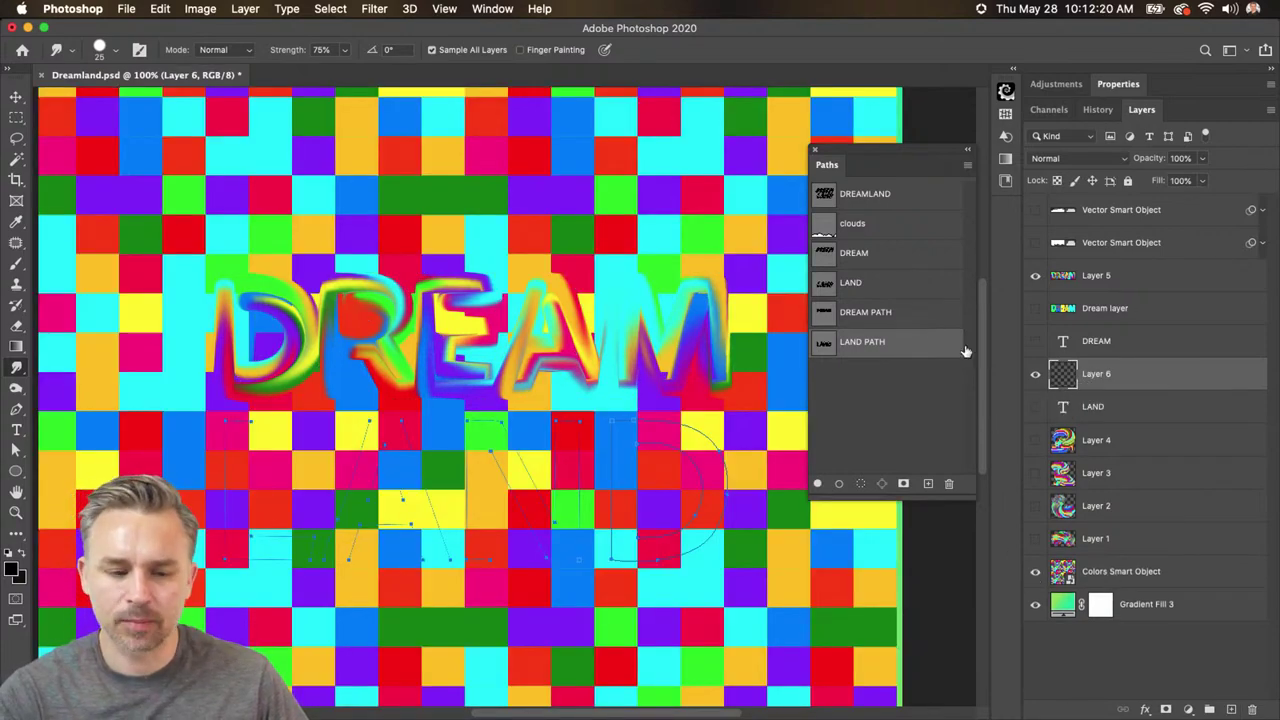
- Smudge-stroke LAND PATH onto Layer 6, then hide the checker pattern layer
click(967, 166)
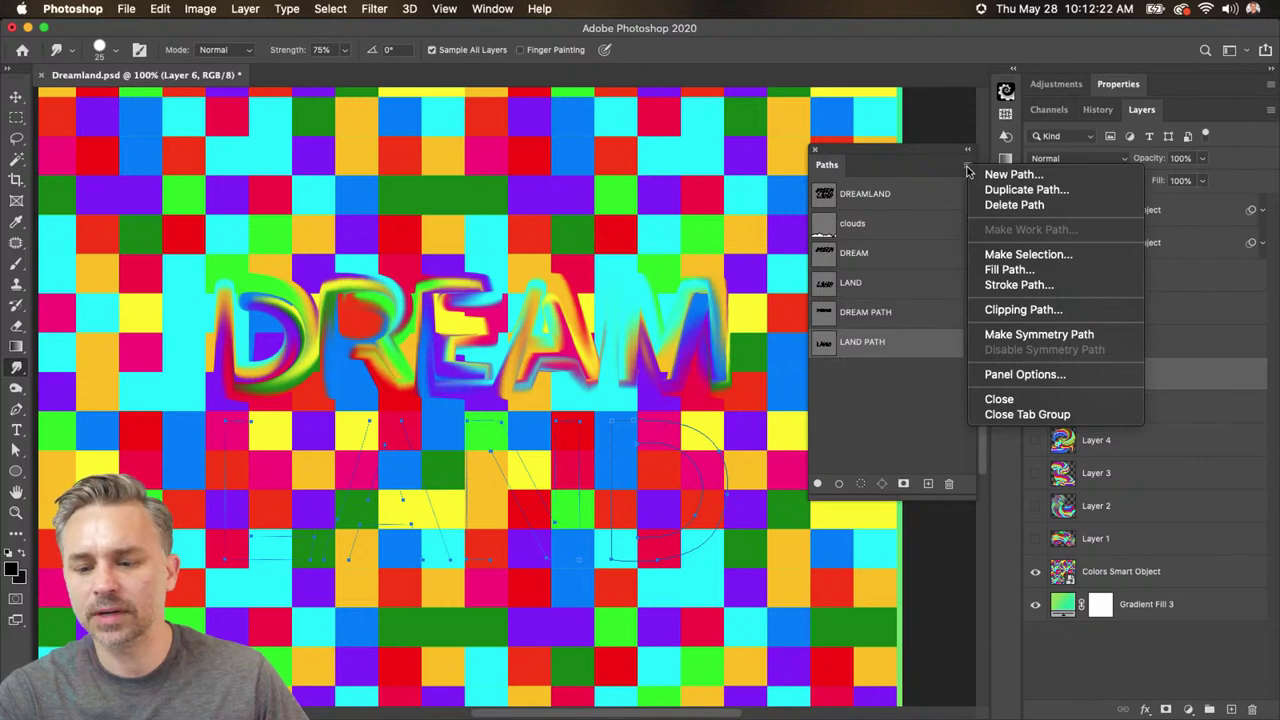
click(1061, 287)
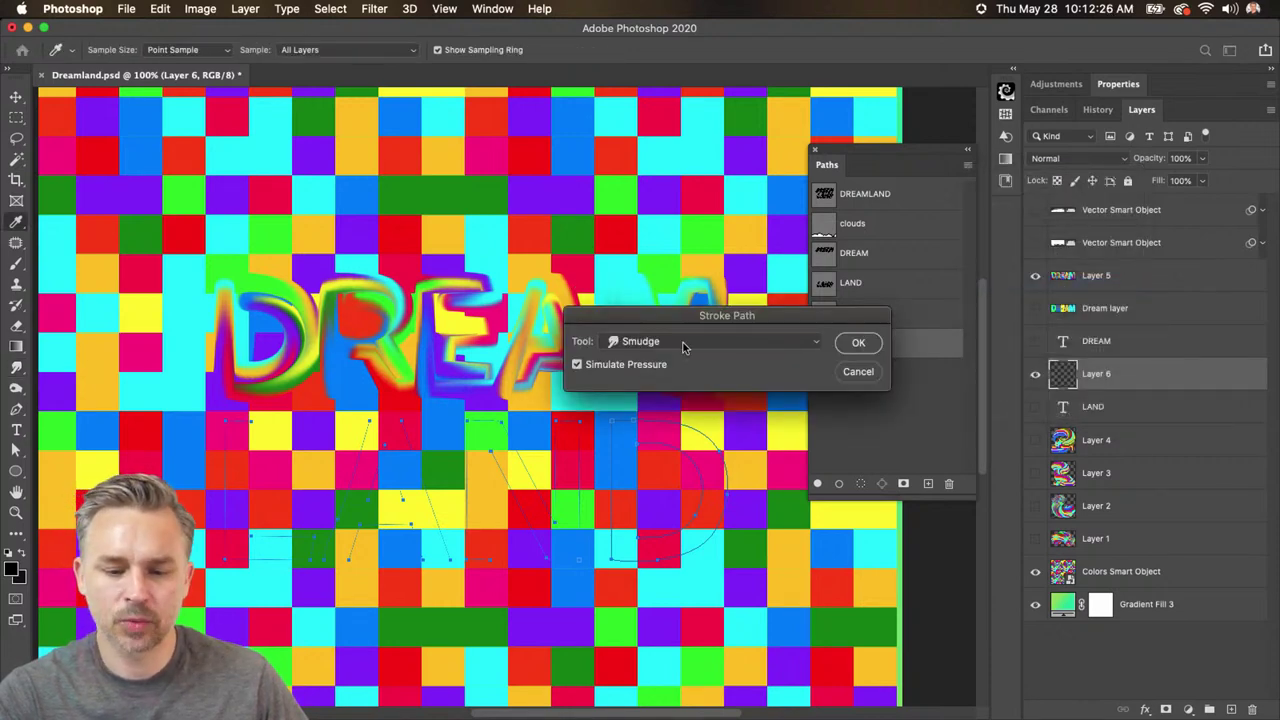
click(855, 343)
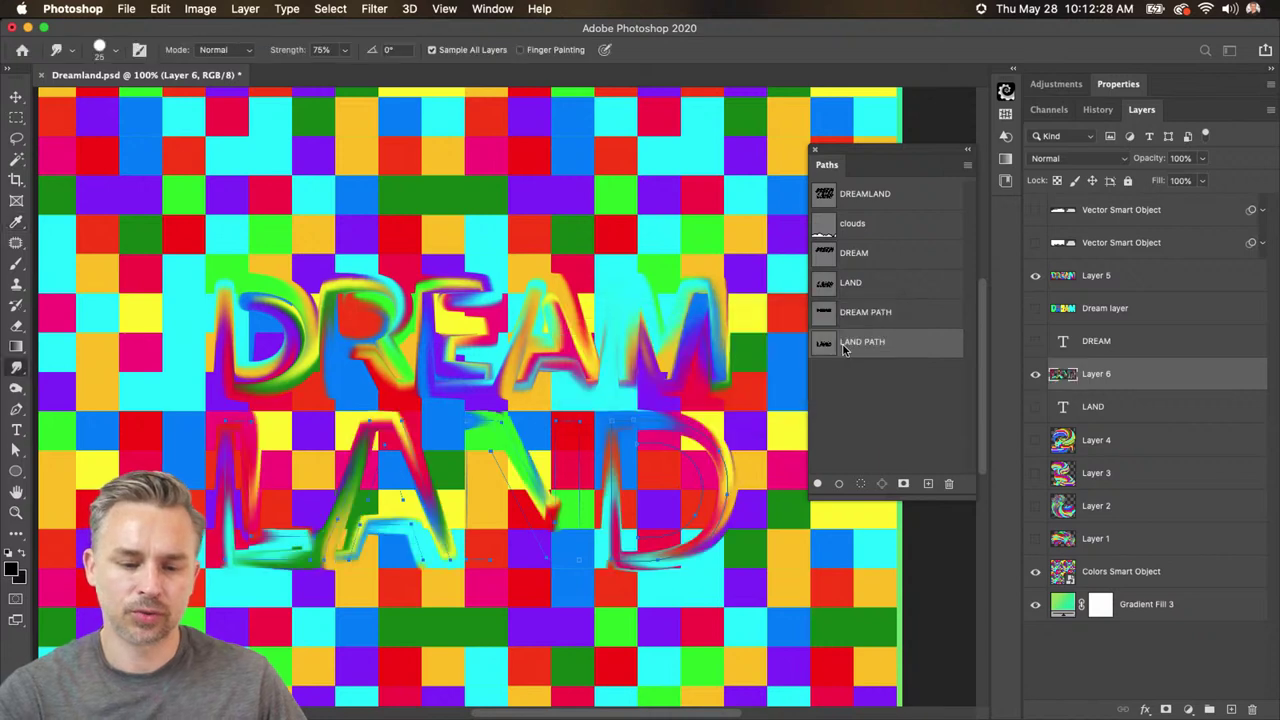
click(1036, 574)
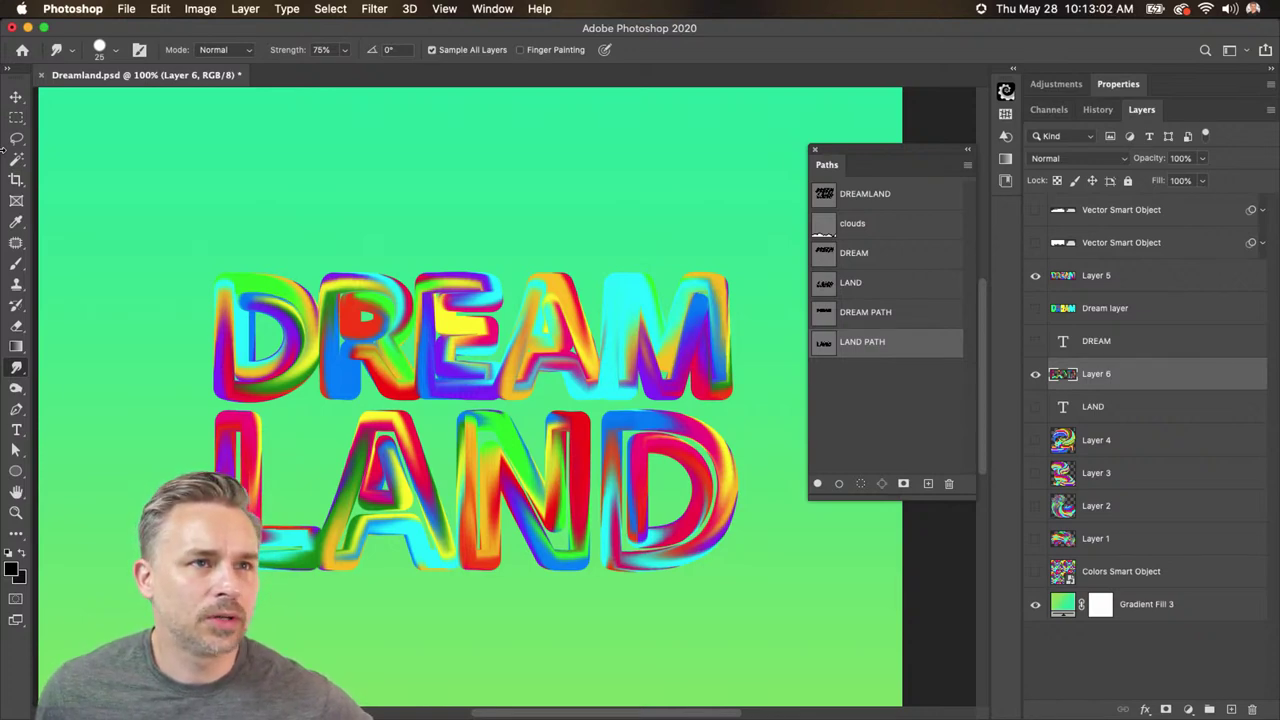
click(855, 230)
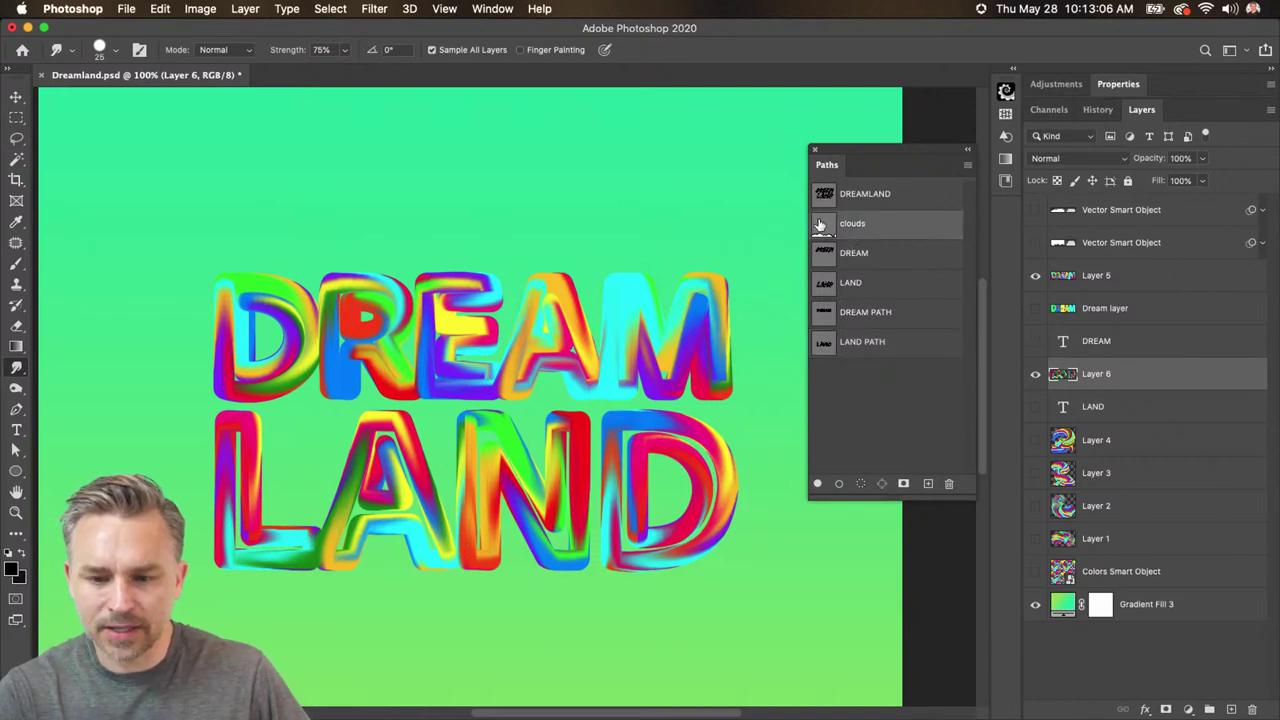
- Reselect the clouds path and bring the bottom of the canvas into view
click(822, 234)
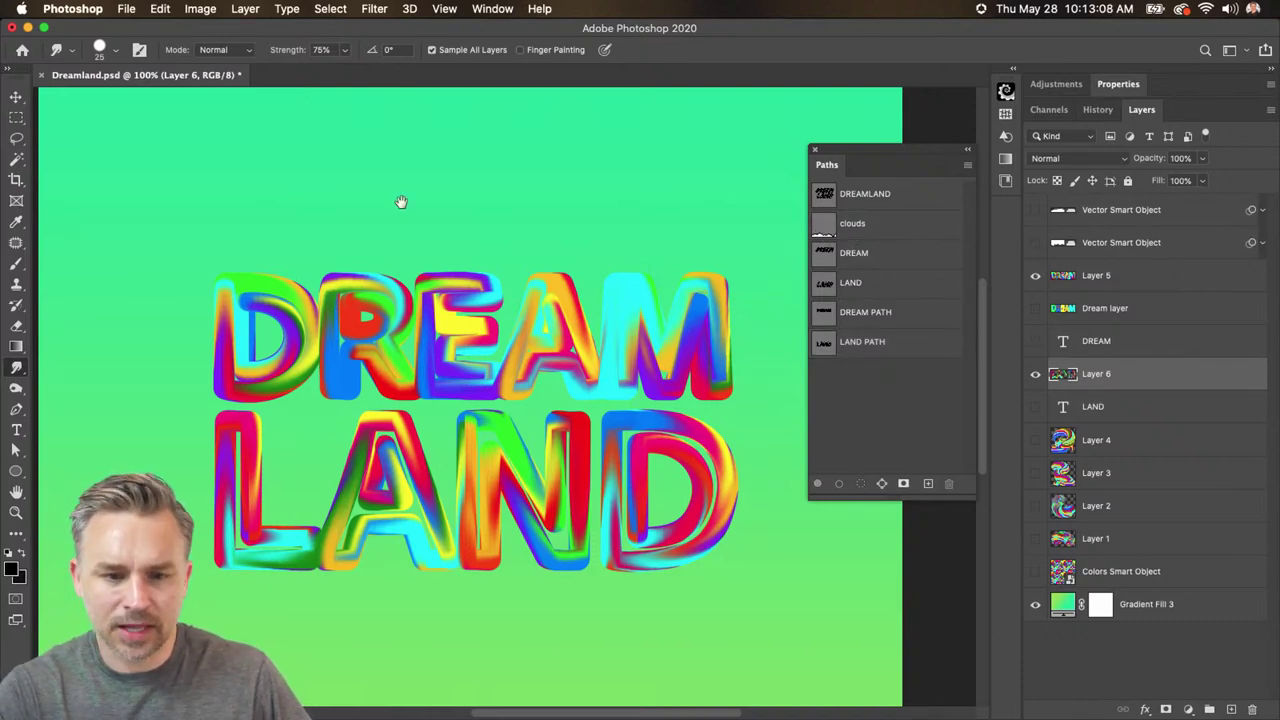
mouse_move(387, 268)
mouse_down()
mouse_move(409, 320)
mouse_move(400, 275)
mouse_up()
click(845, 228)
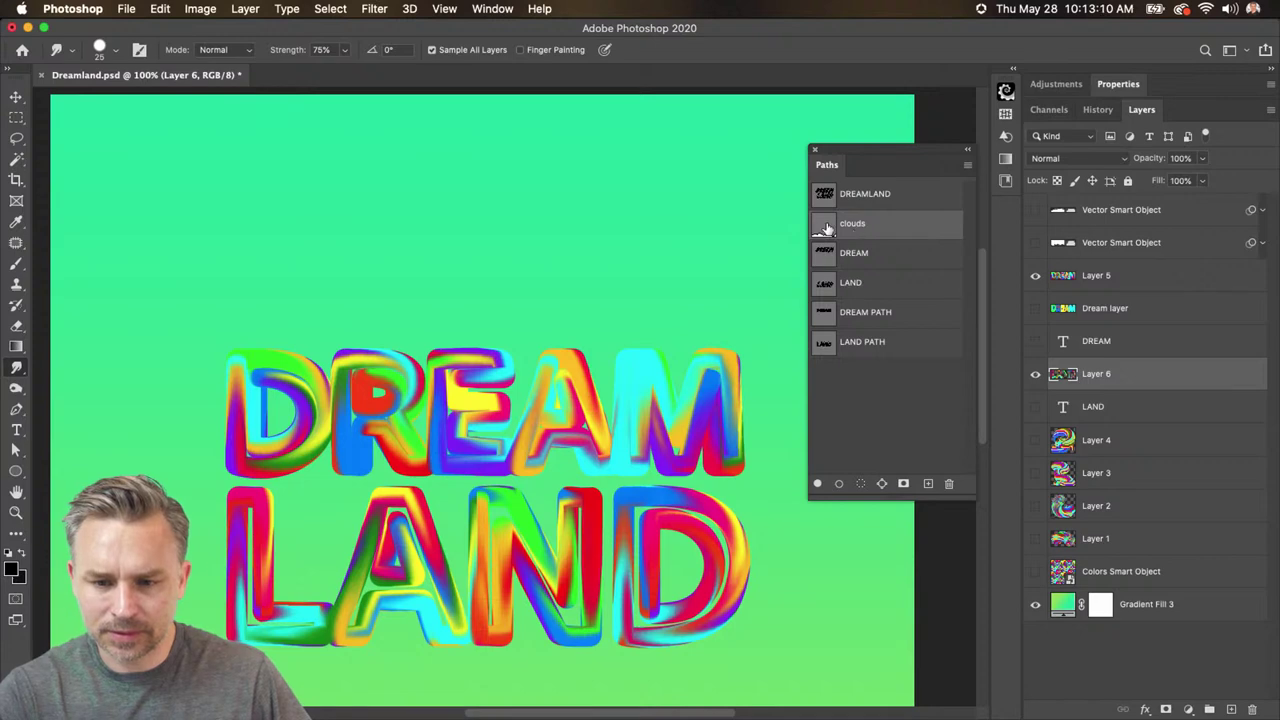
drag(343, 612, 430, 240)
key(super+Return)
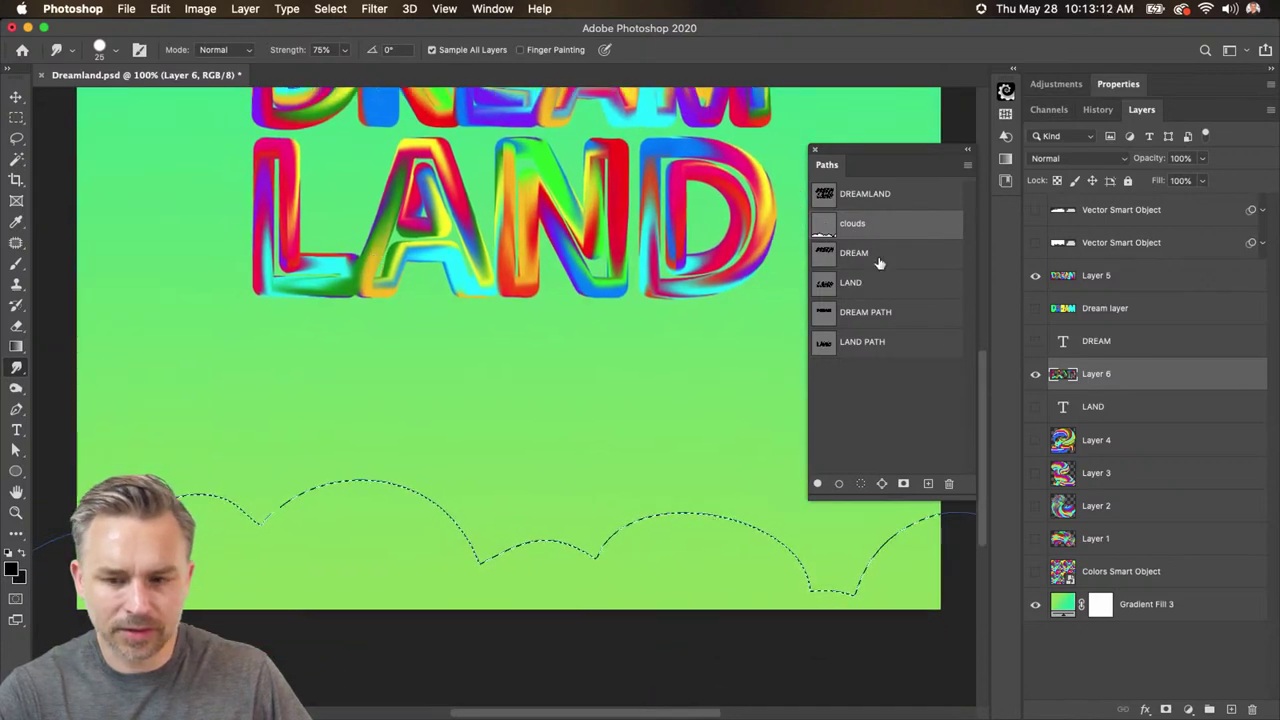
key(super+d)
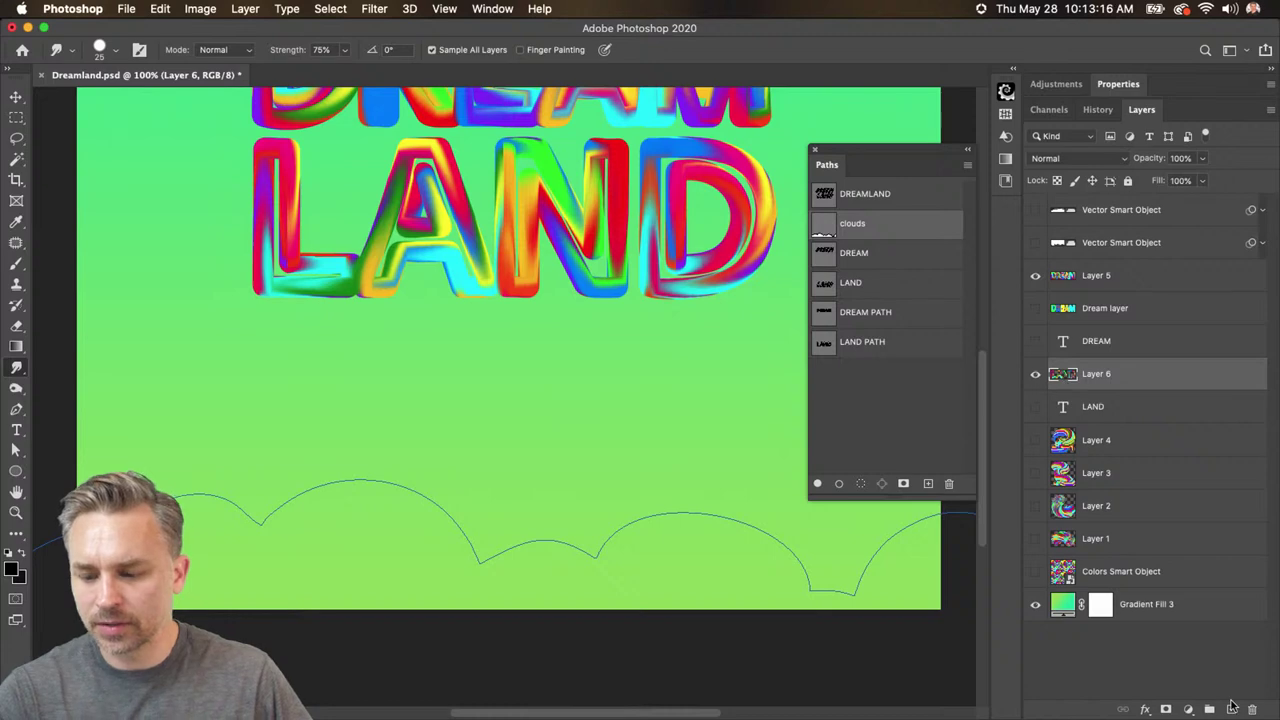
- On a new layer, smudge-stroke the clouds path over the colourful checker pattern
click(1231, 709)
click(1035, 407)
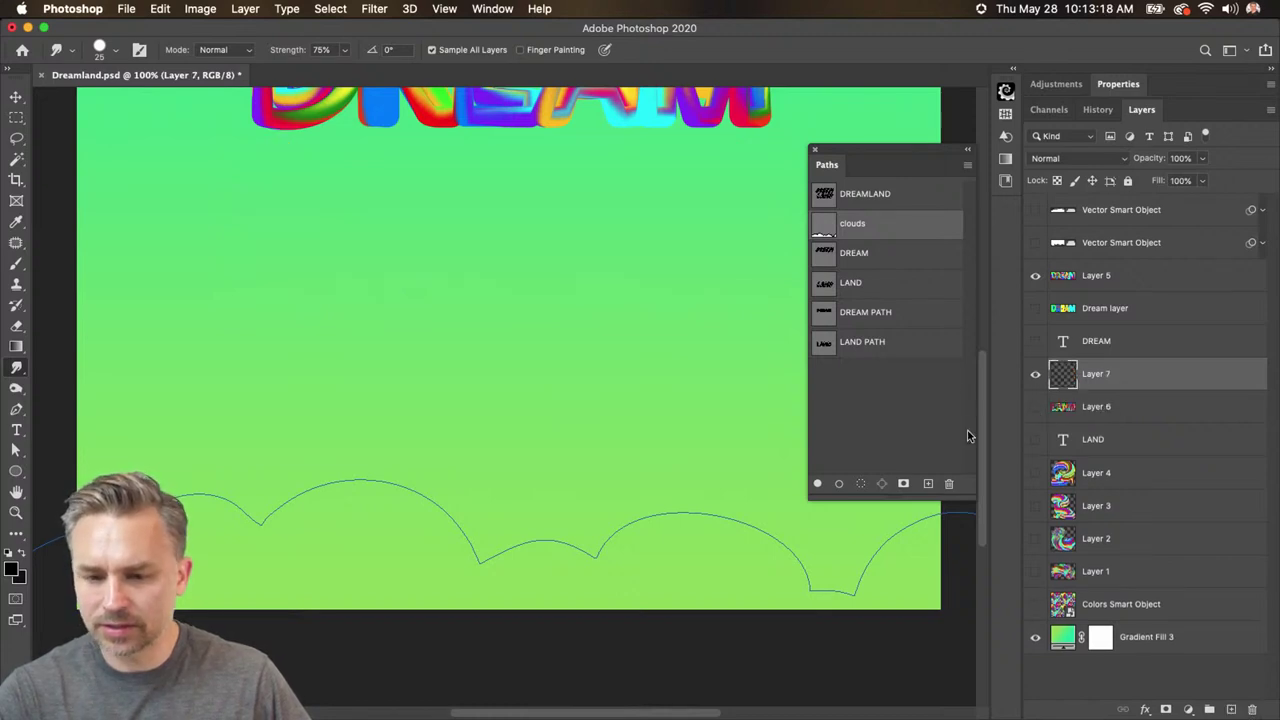
click(1034, 605)
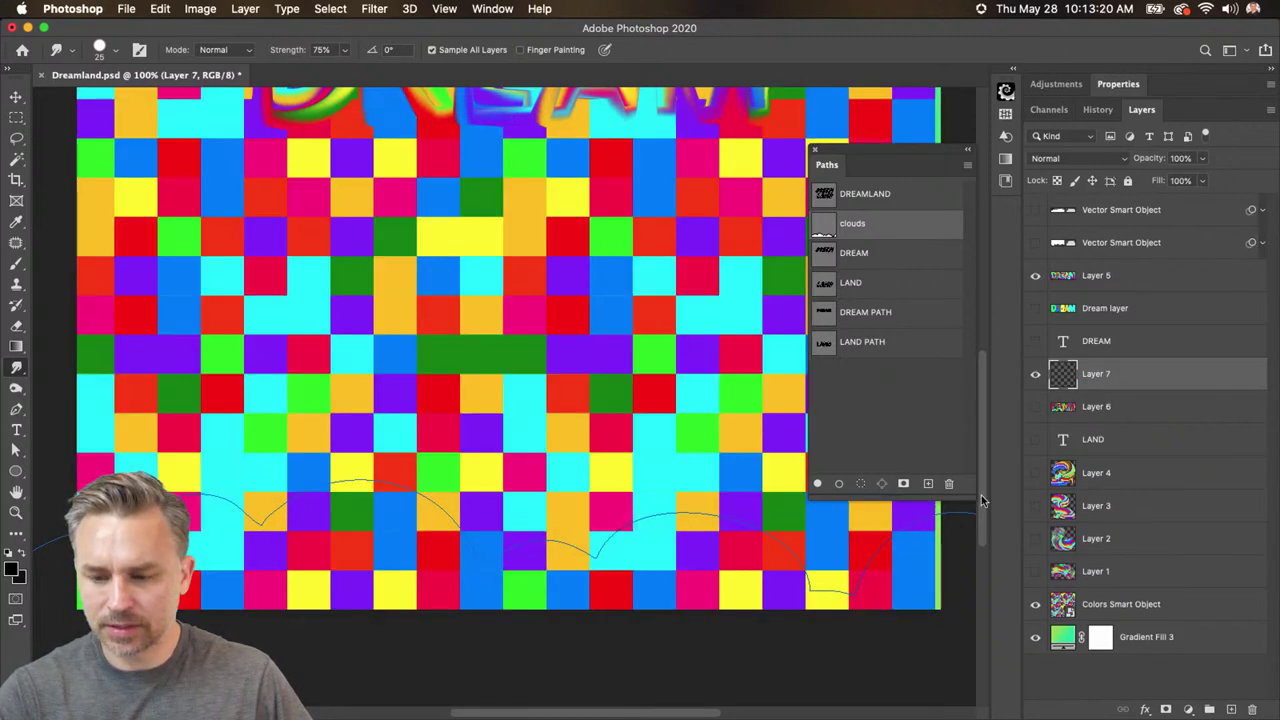
click(966, 168)
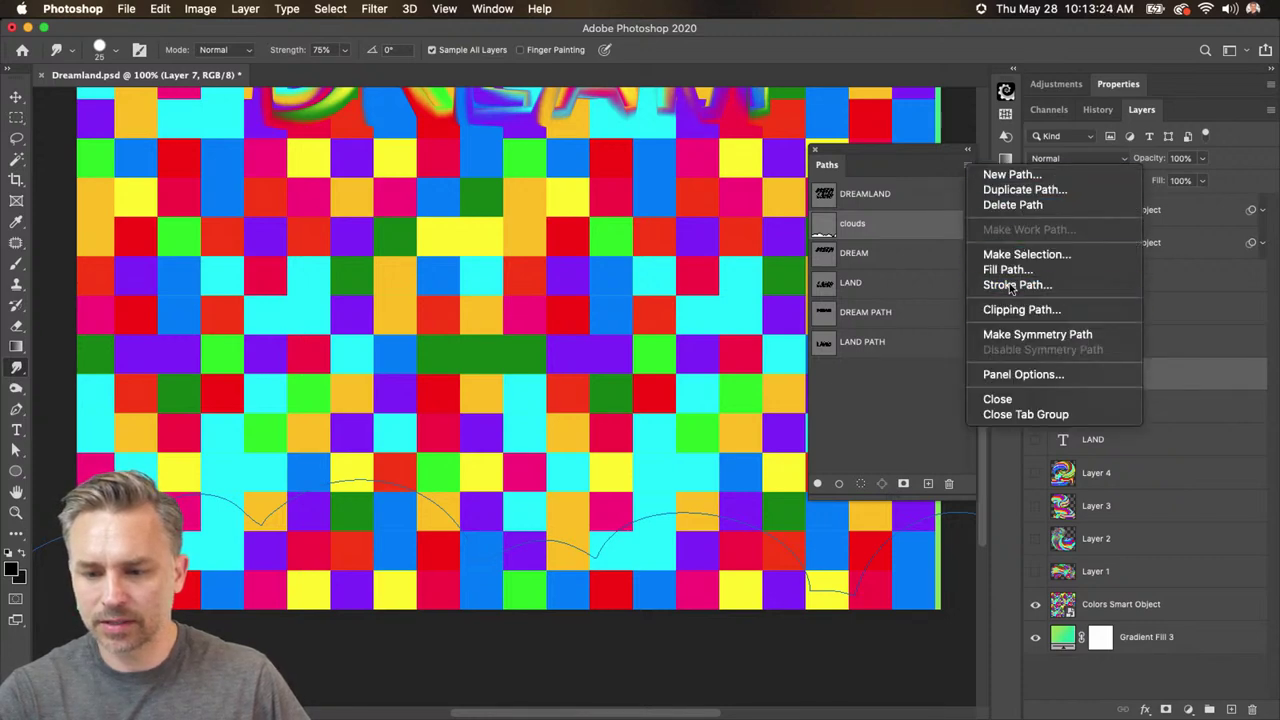
click(1015, 285)
click(855, 343)
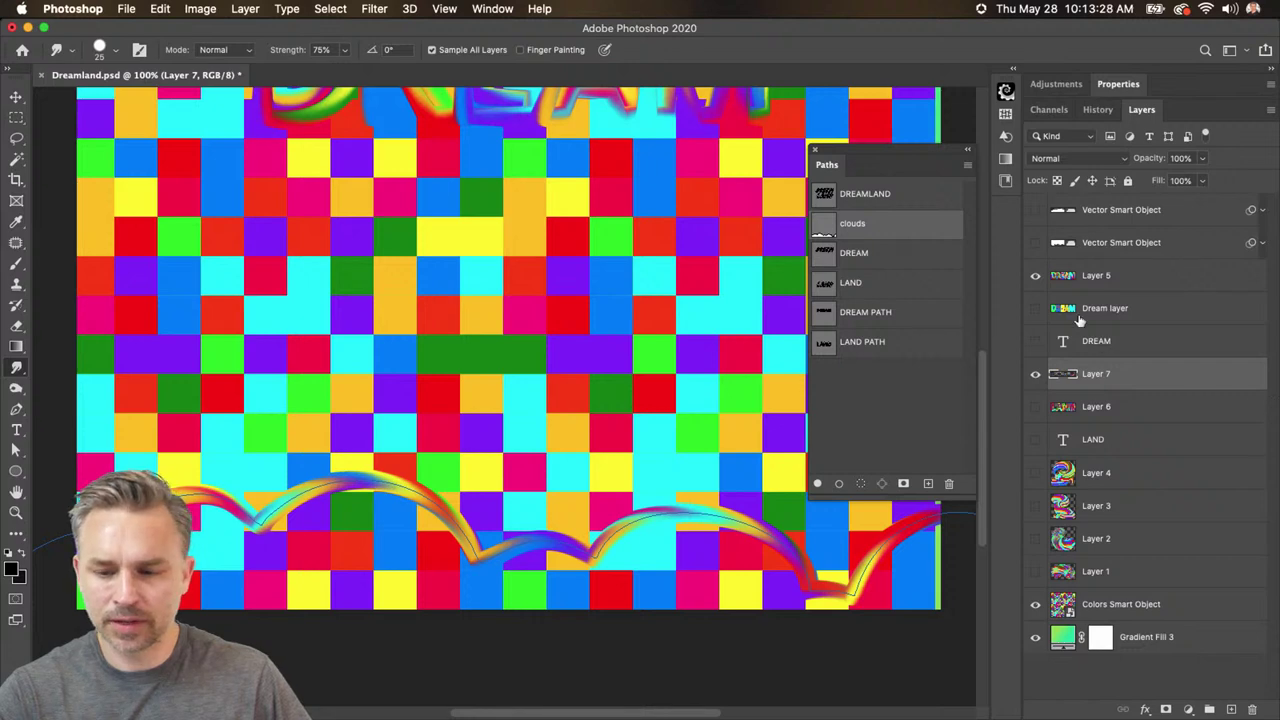
- Hide the checker pattern, fit the canvas on screen and show the DREAM and LAND lettering
click(1034, 606)
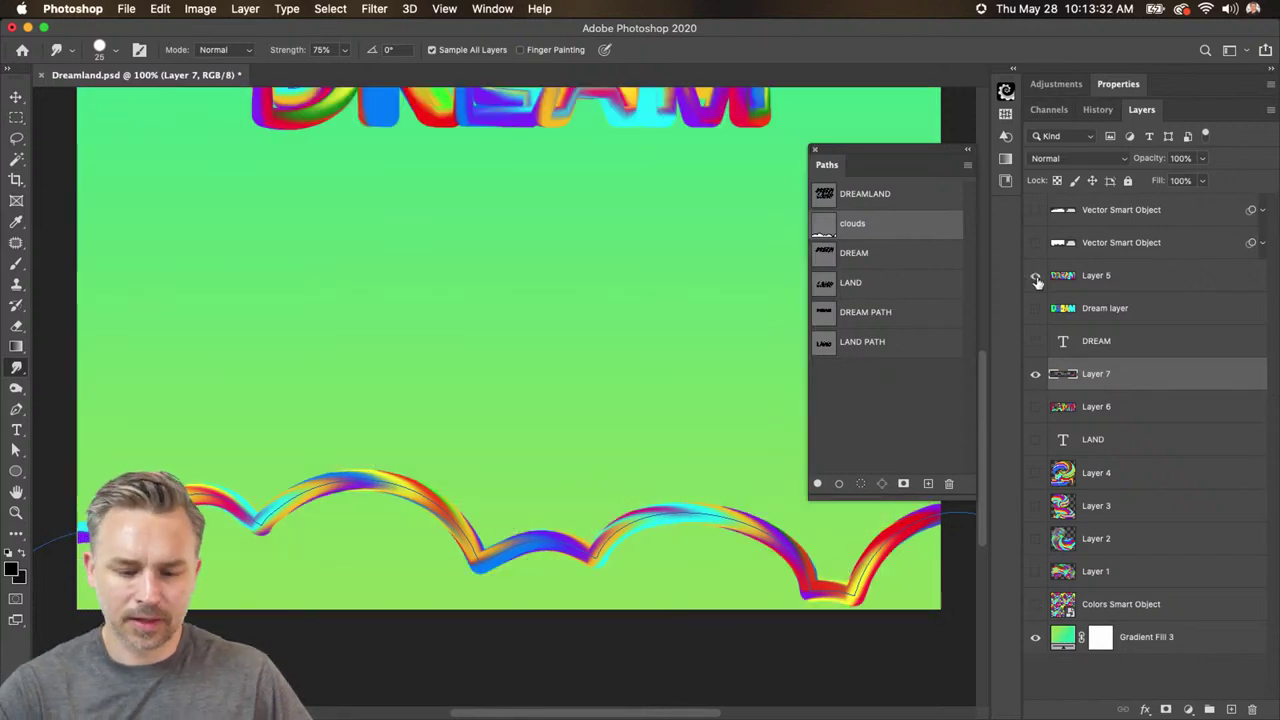
key(super+0)
click(1035, 276)
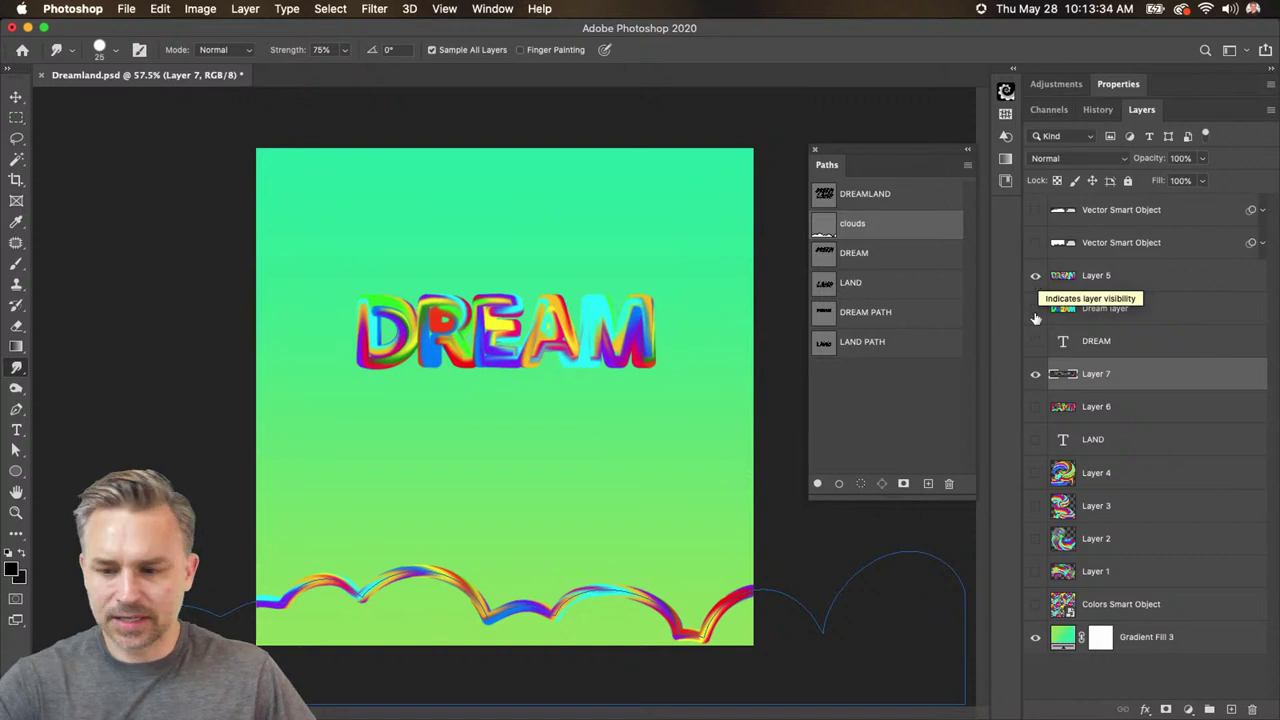
click(1035, 407)
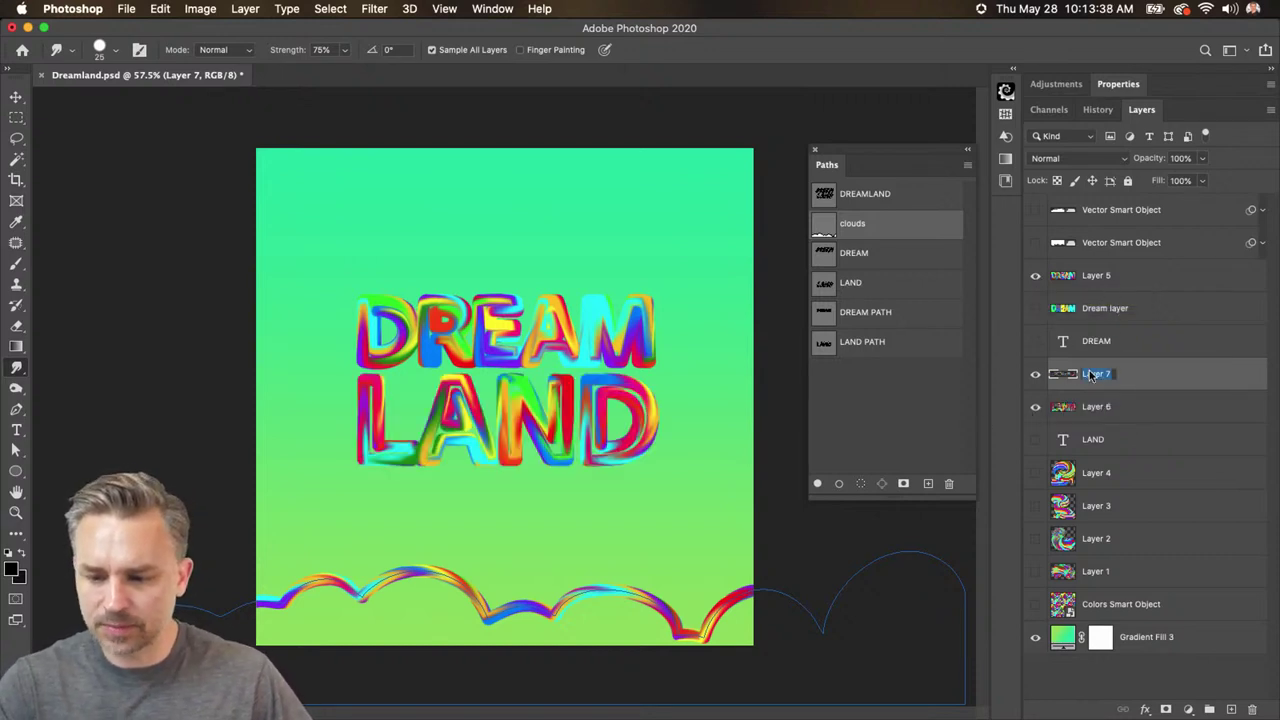
- Rename the layers to clouds, land and dream, placing land just under the DREAM layer
text(clouds)
key(Return)
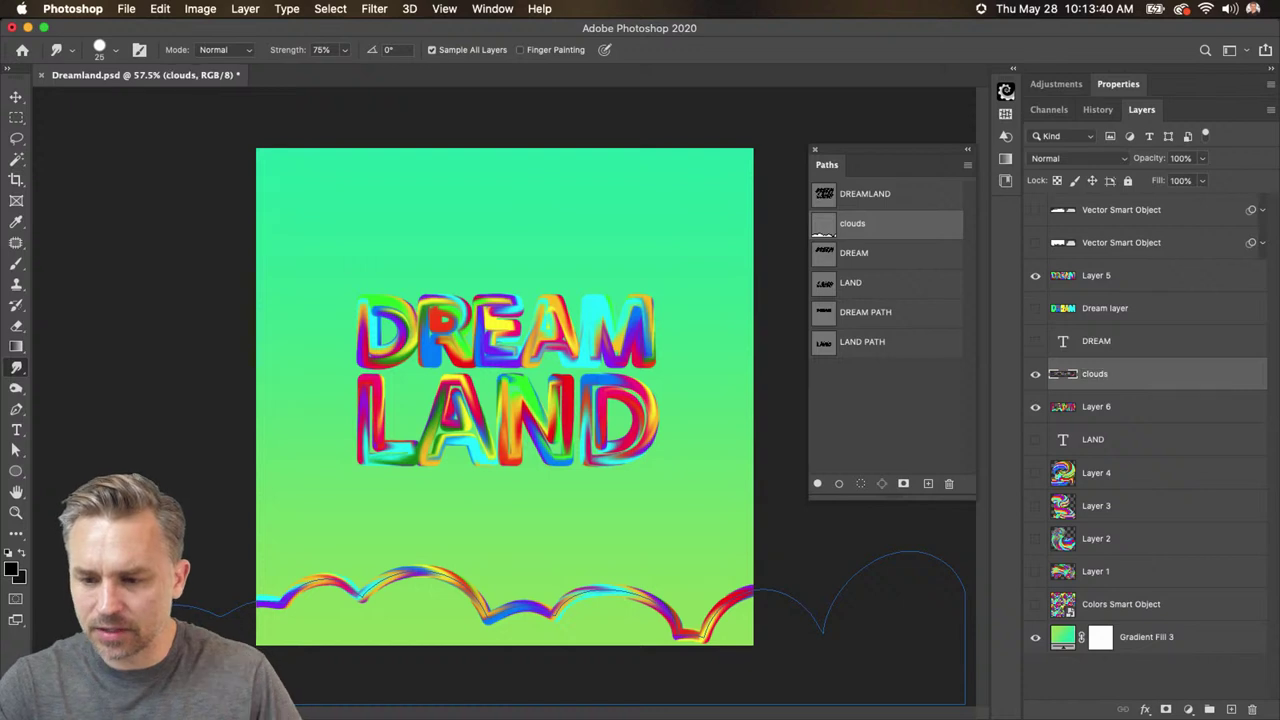
drag(1067, 420, 1082, 300)
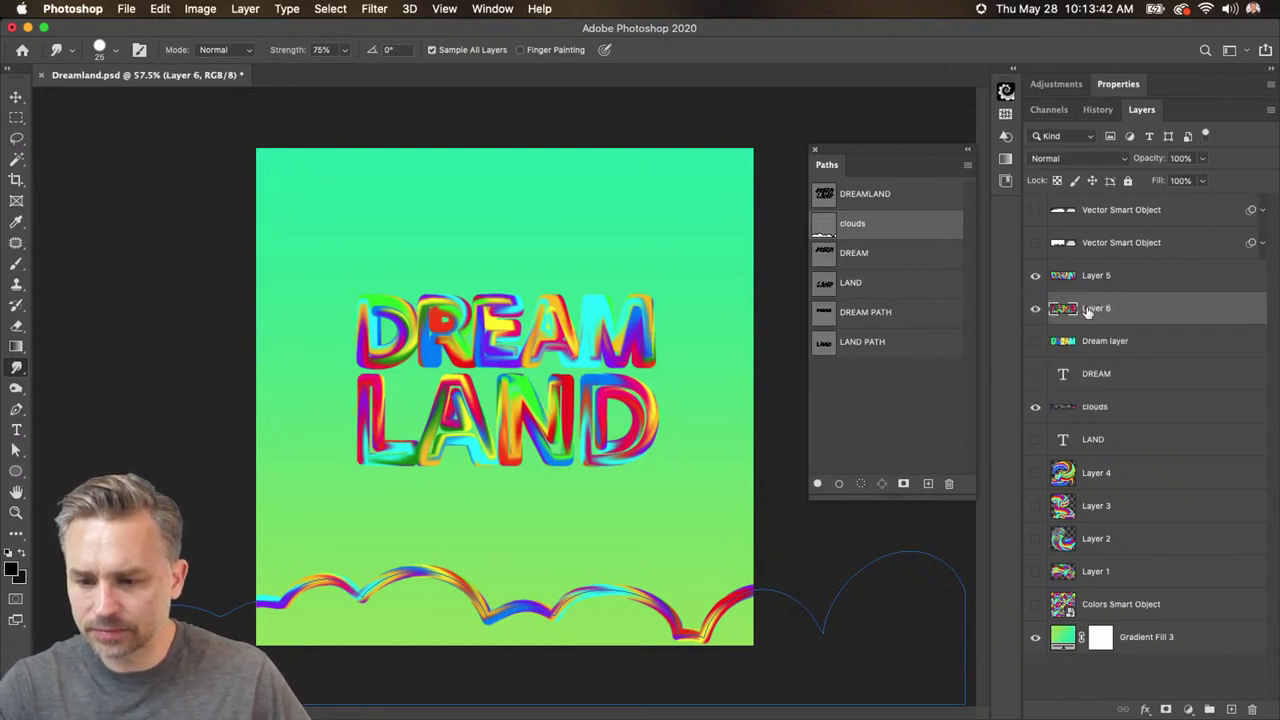
text(land)
key(Return)
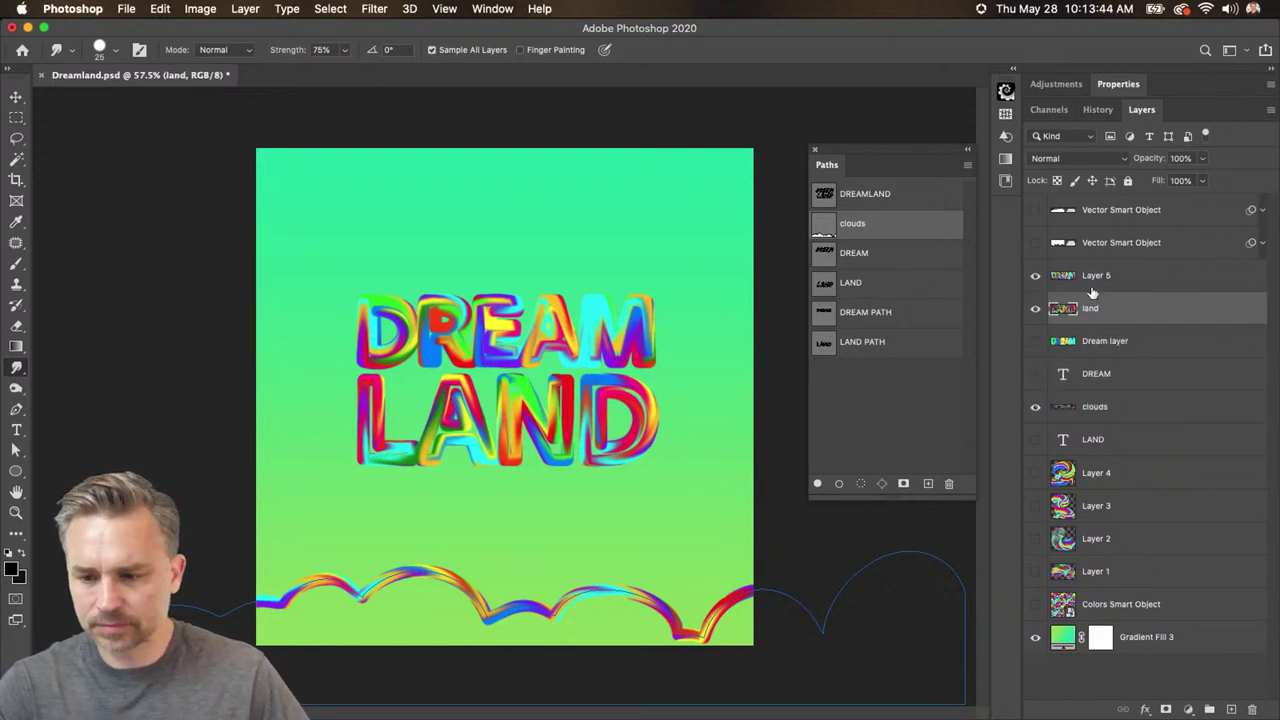
double_click(1095, 277)
text(dream)
key(Return)
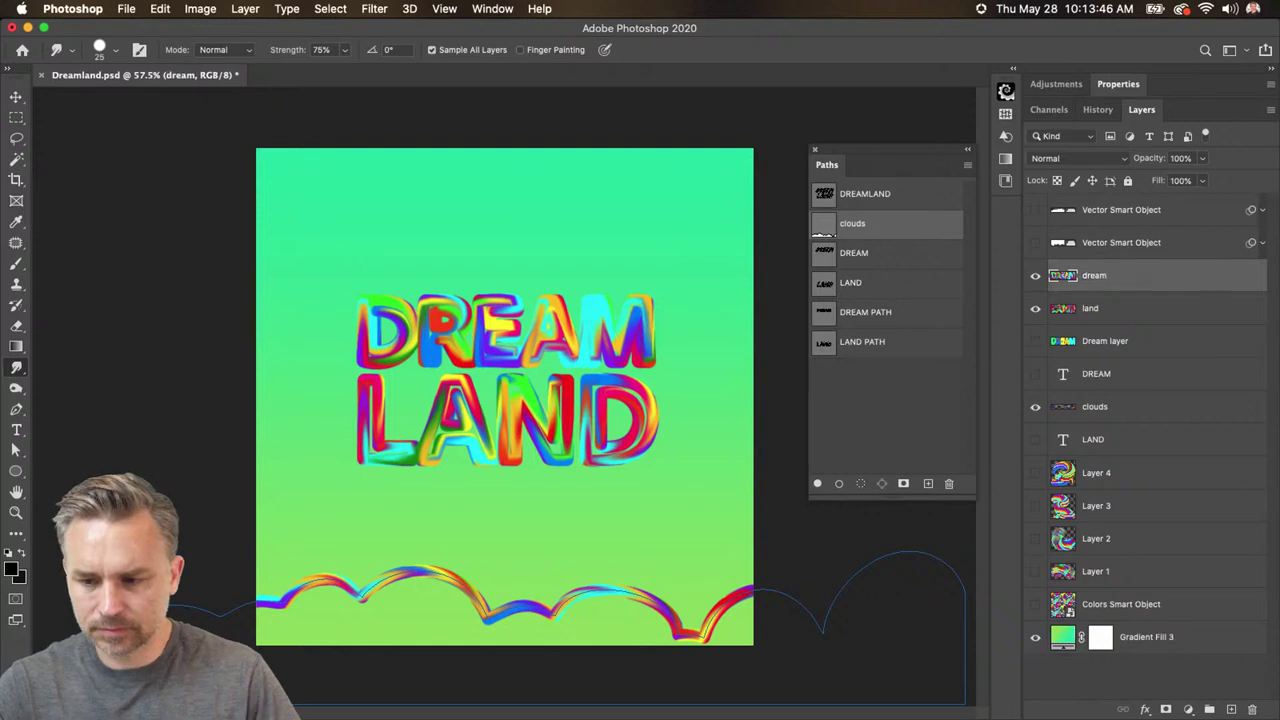
- Select the clouds layer, hide the clouds path outline and enlarge the brush to 100
click(1062, 410)
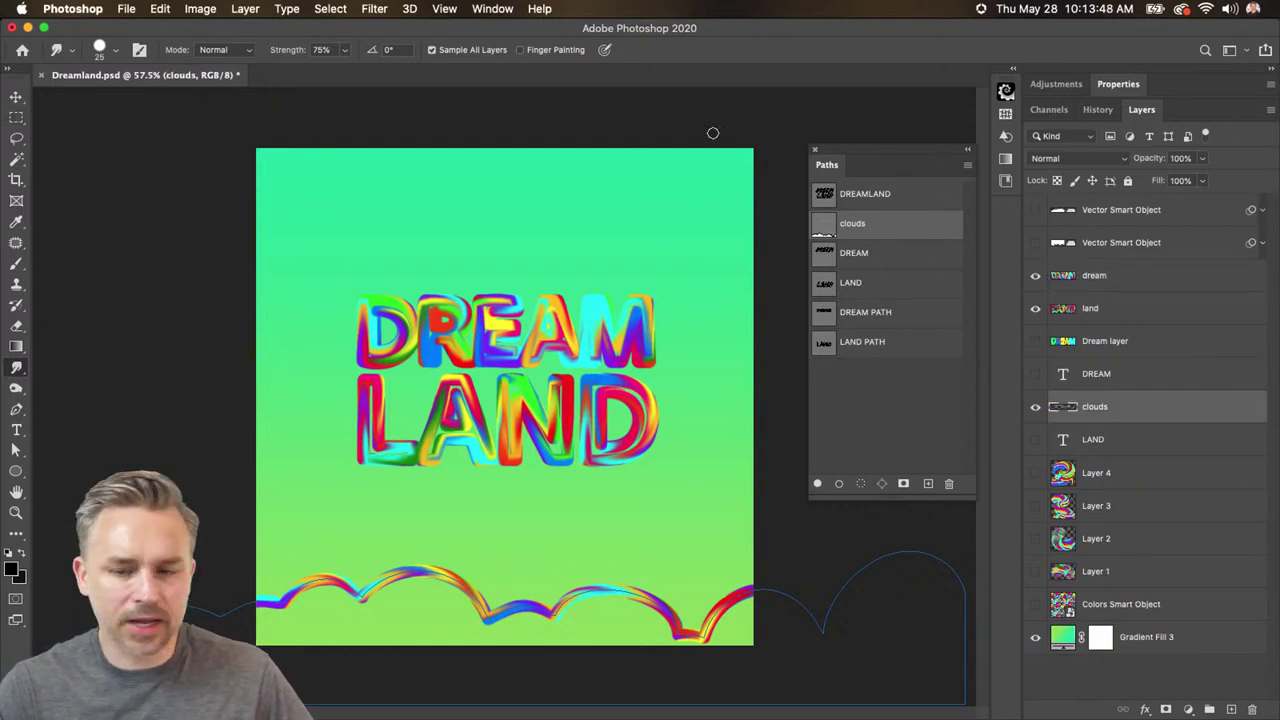
click(896, 436)
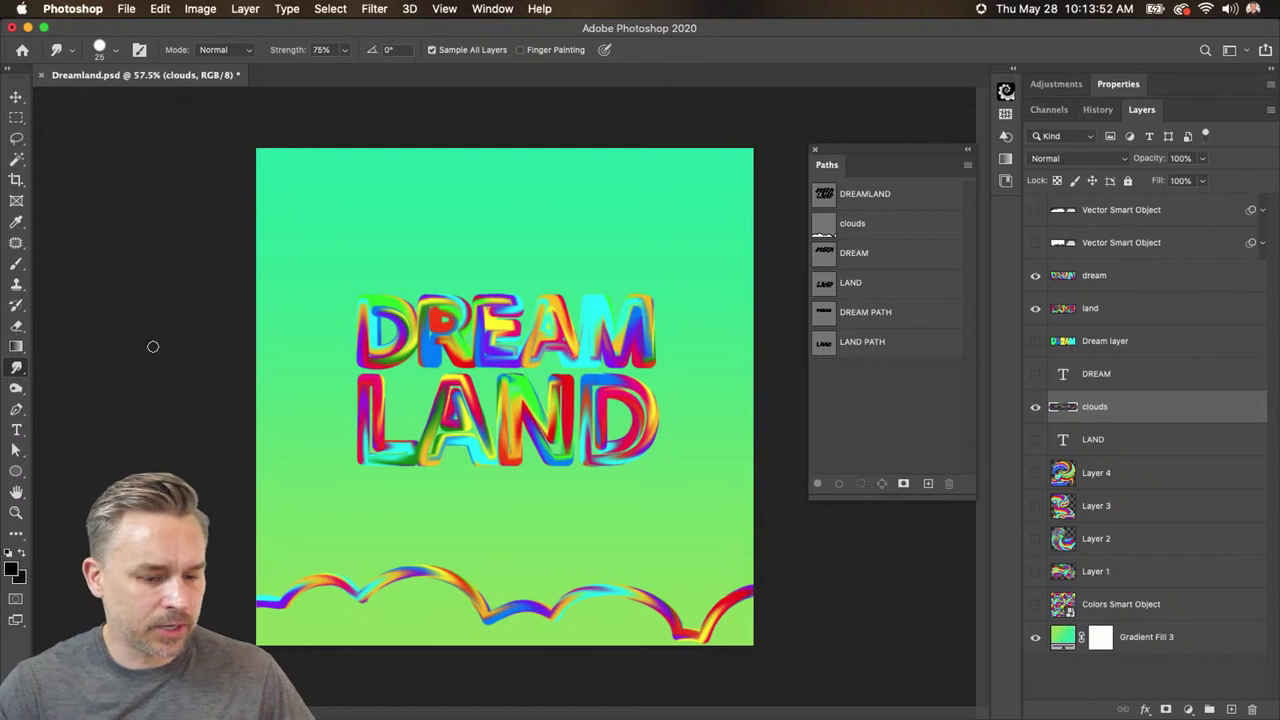
key(bracketright)
key(bracketright)
key(bracketright)
key(bracketright)
key(bracketright)
key(bracketright)
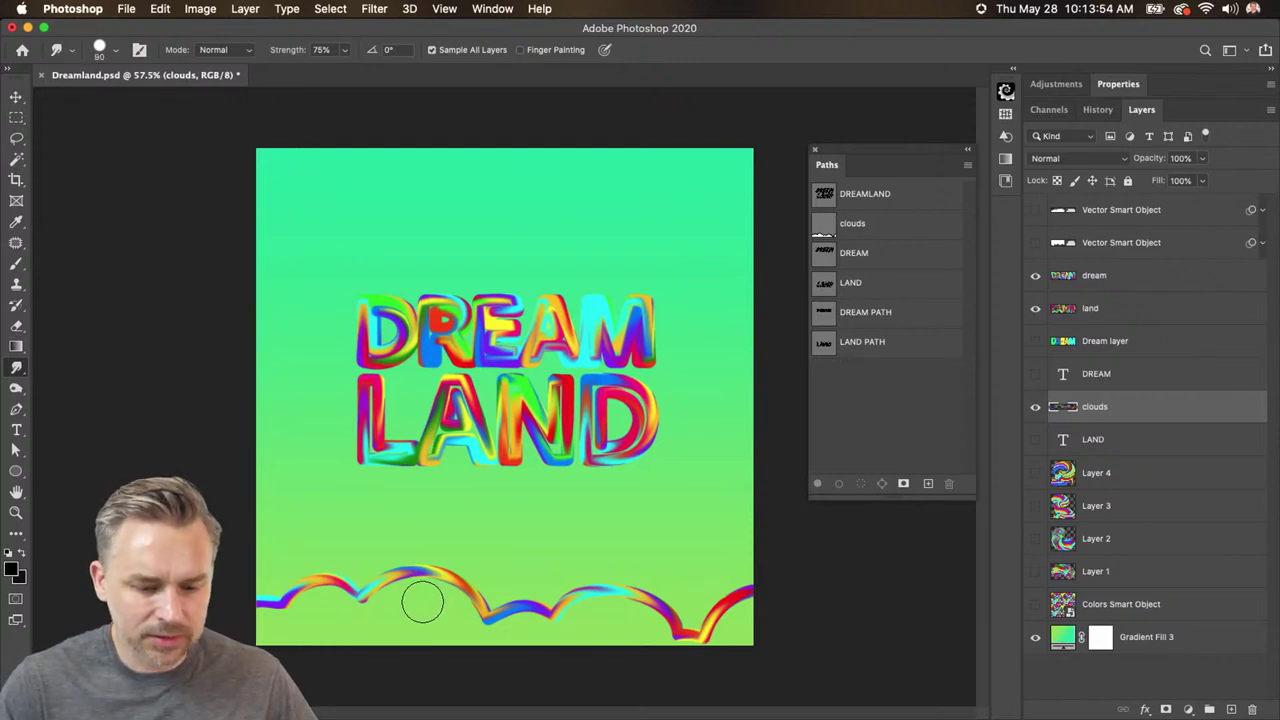
- Show the white cloud shapes, move them below the clouds layer and select clouds
click(1041, 218)
drag(1086, 220, 1115, 428)
click(1117, 385)
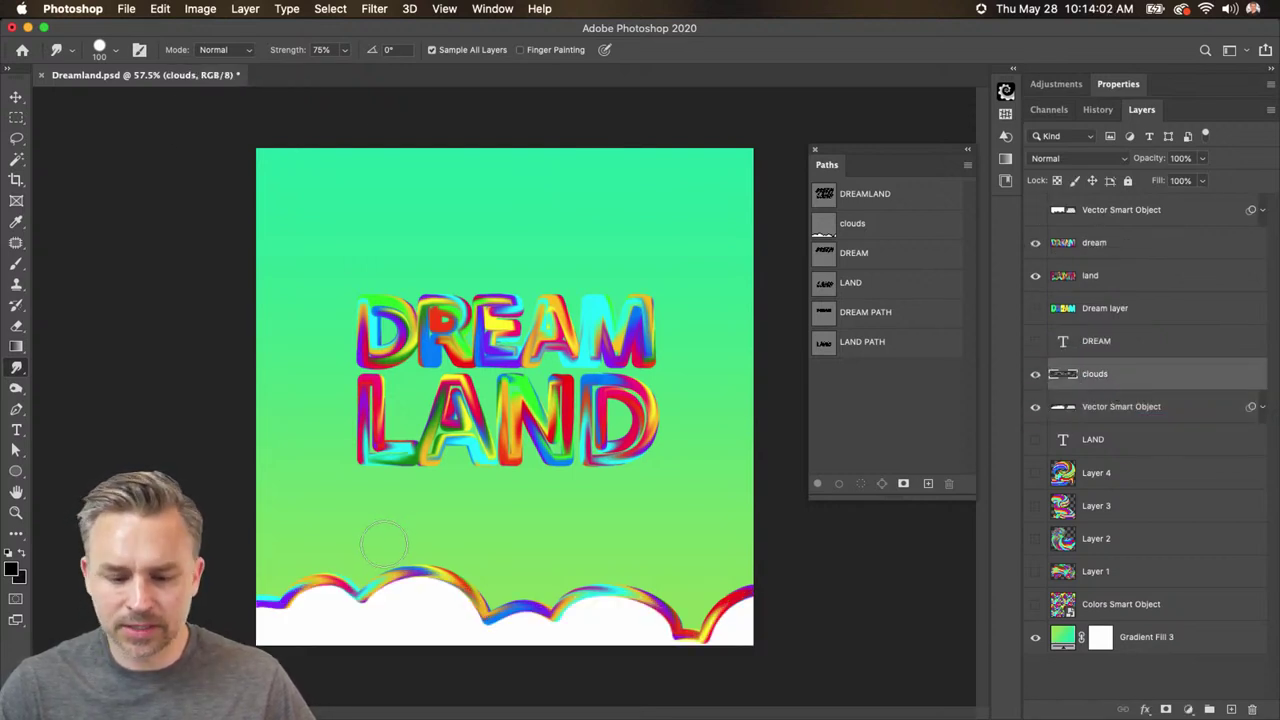
- With a 125 brush, smudge the rainbow outline down into the bottom white clouds
key(bracketright)
key(bracketright)
key(bracketright)
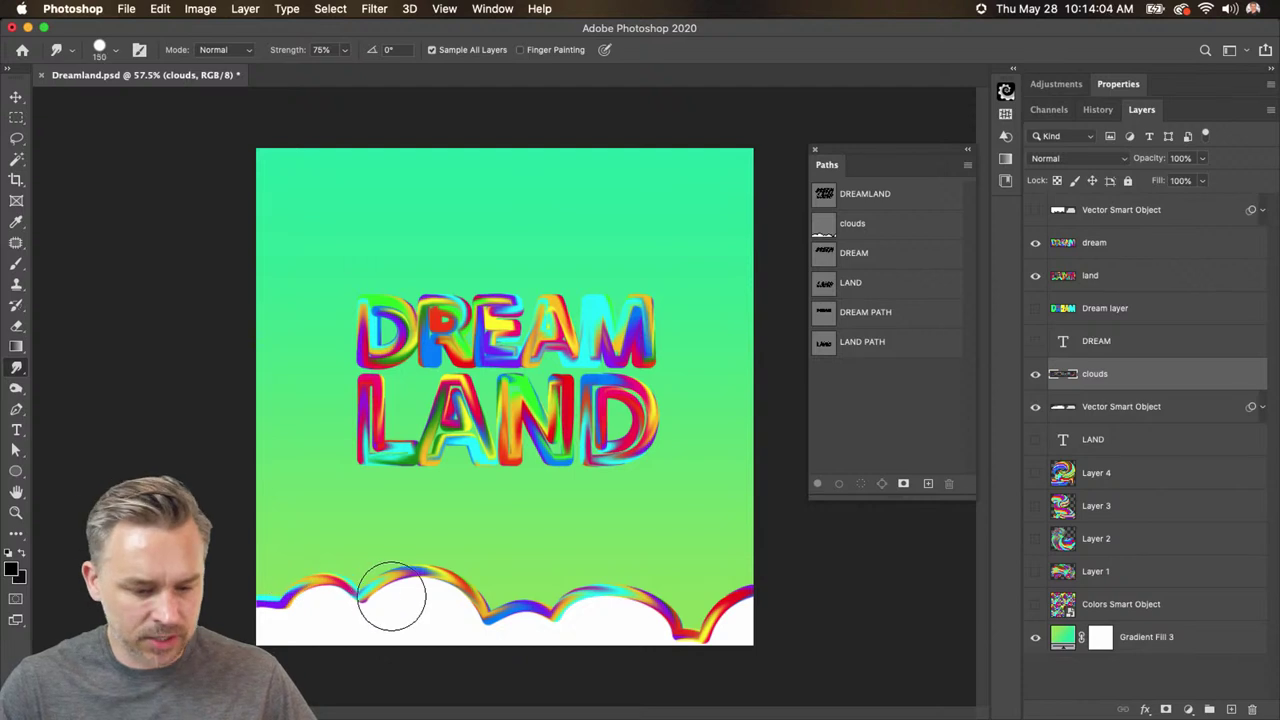
key(bracketleft)
key(bracketleft)
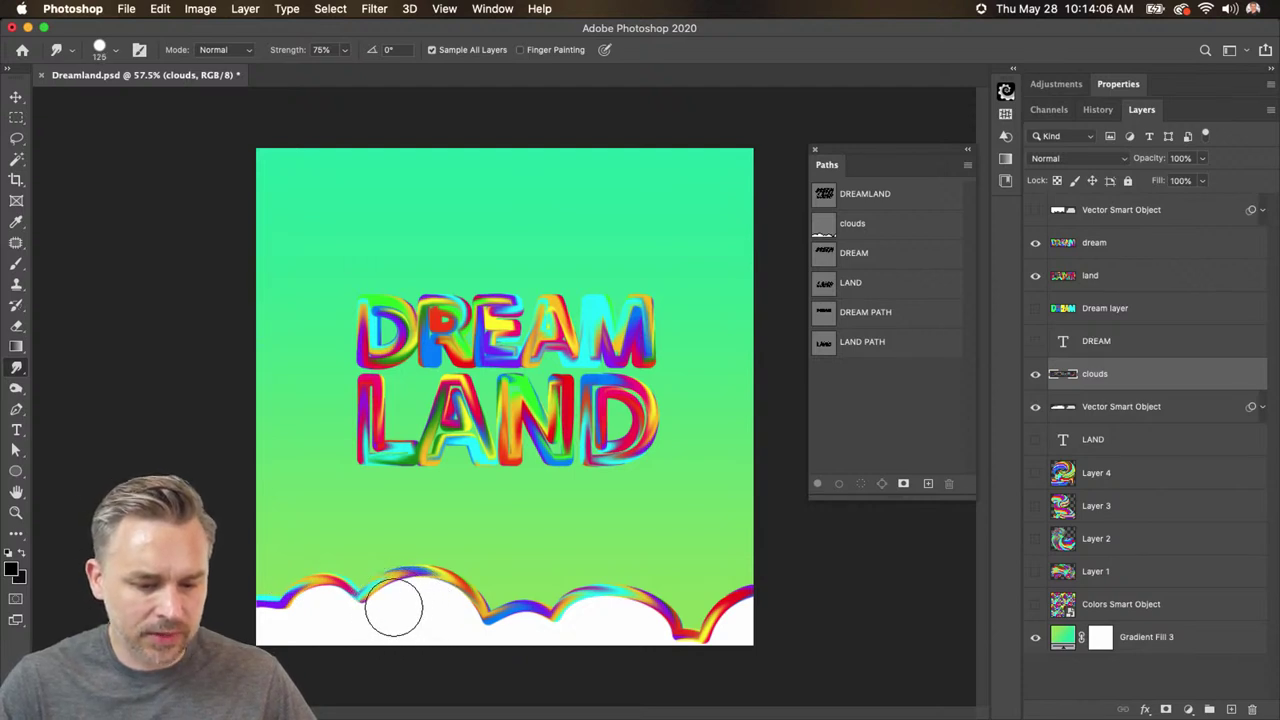
mouse_move(396, 578)
mouse_down()
mouse_move(400, 600)
mouse_move(434, 625)
mouse_move(455, 620)
mouse_move(430, 665)
mouse_up()
drag(314, 606, 349, 657)
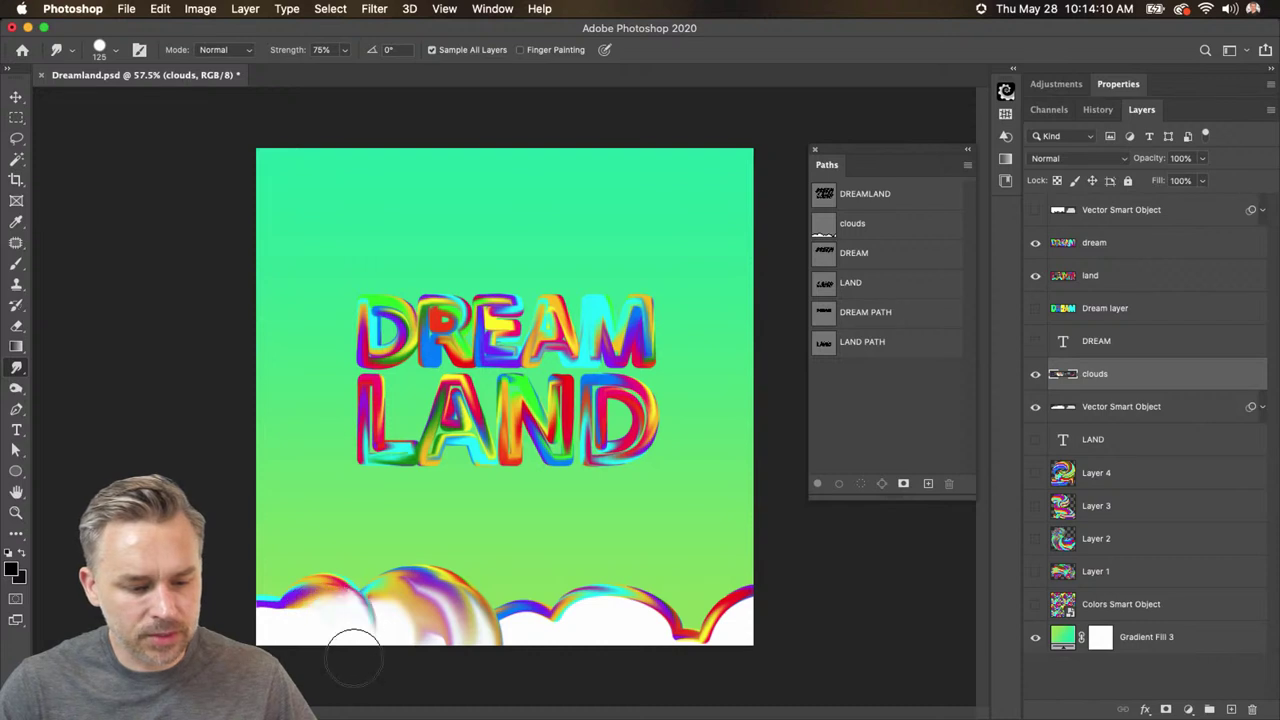
drag(515, 606, 574, 686)
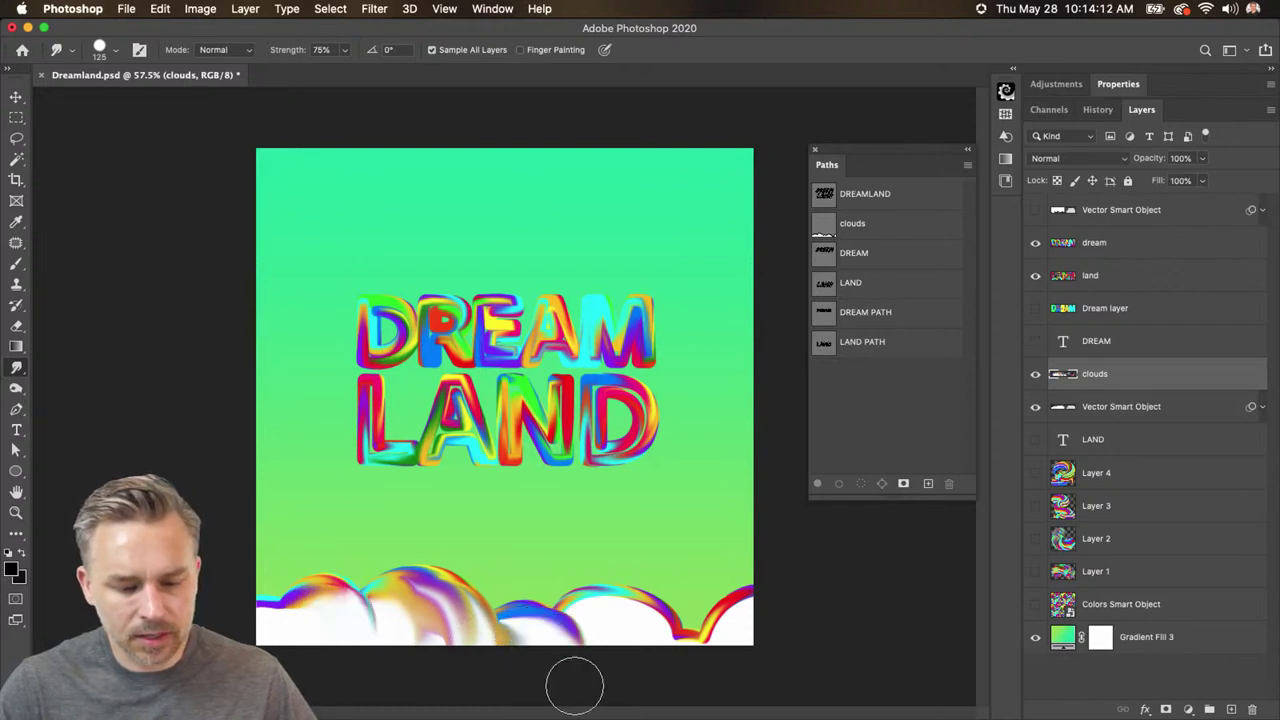
mouse_move(596, 596)
mouse_down()
mouse_move(608, 614)
mouse_move(673, 634)
mouse_up()
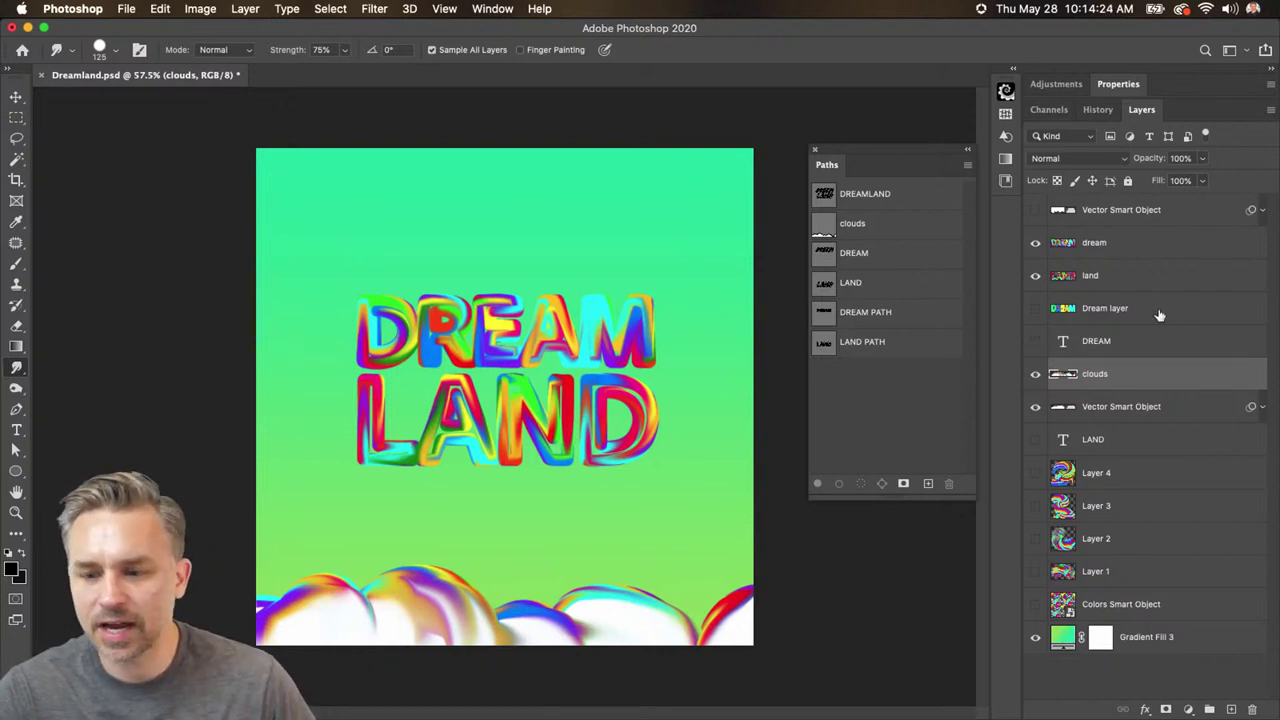
- Load the top white clouds' shape as a selection and convert it into a work path
click(1036, 210)
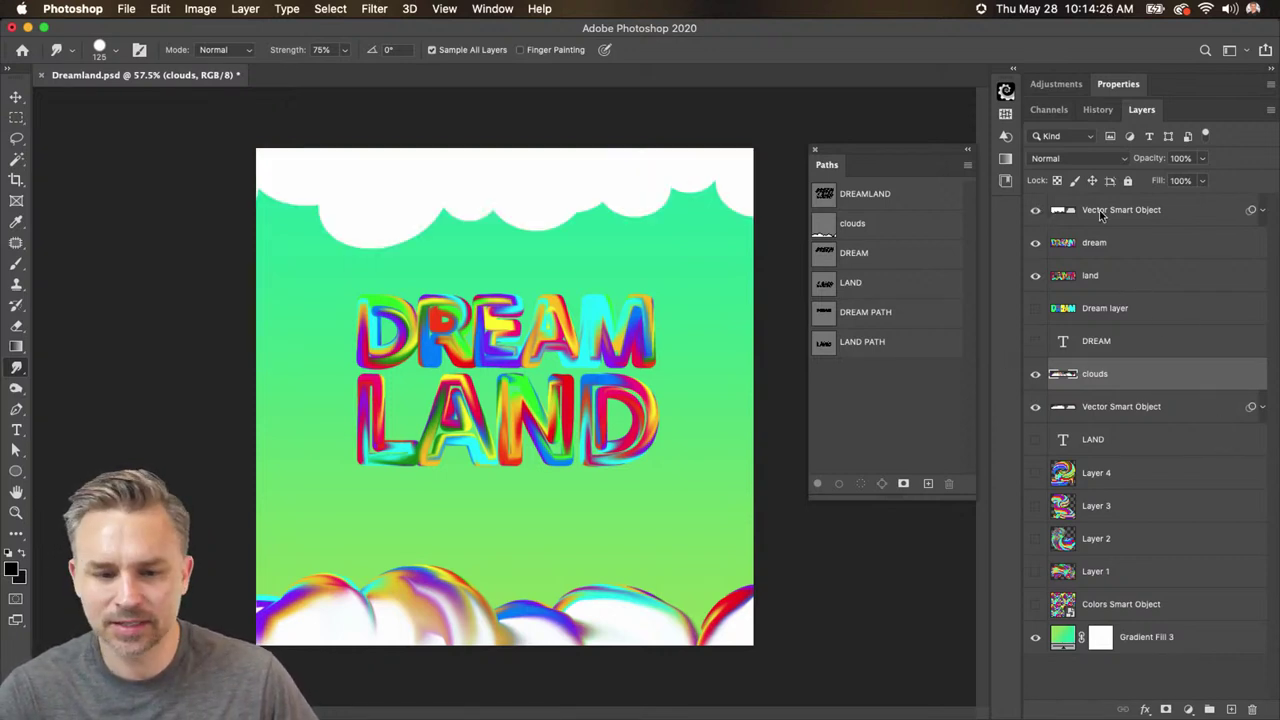
double_click(1062, 212)
click(1058, 212)
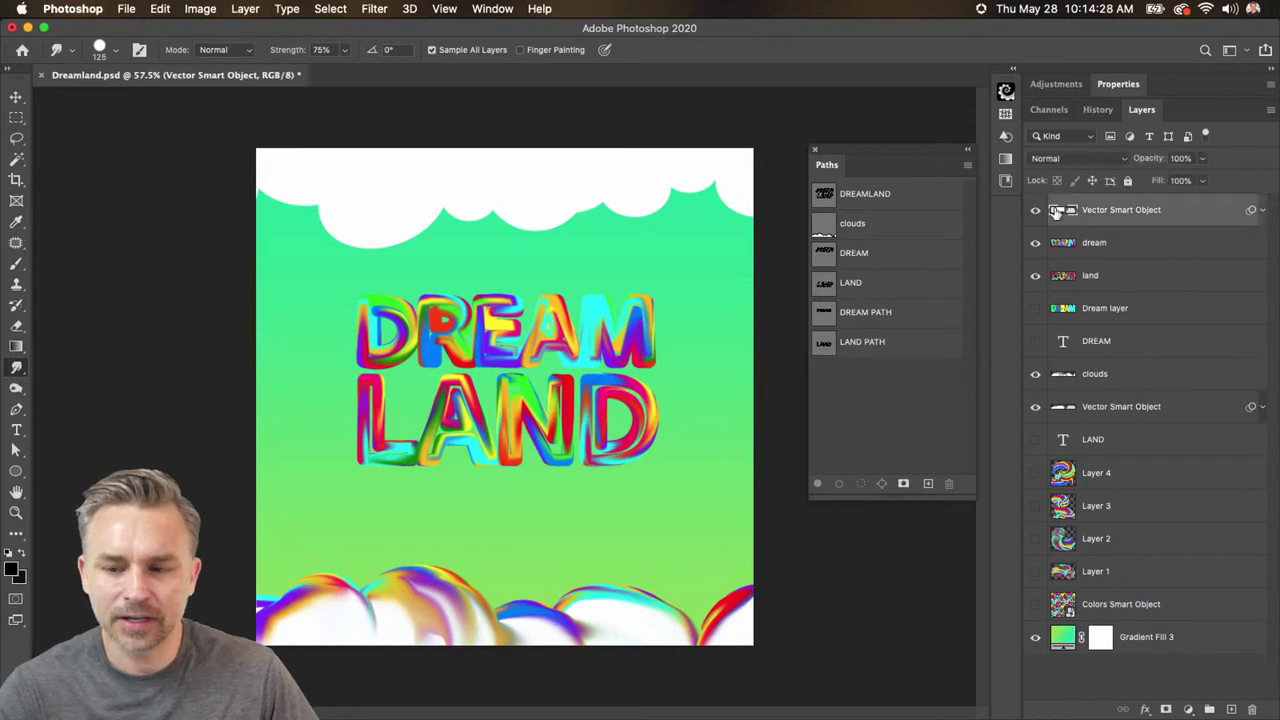
super+click(1058, 212)
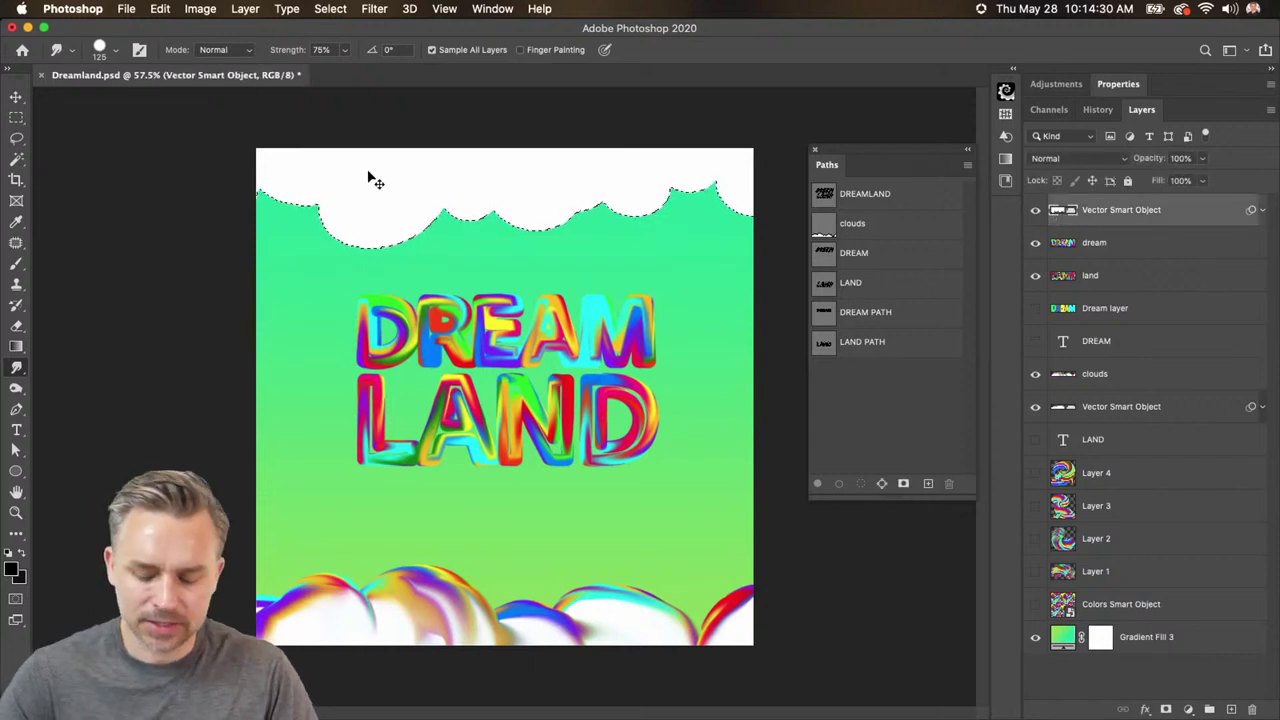
key(super+equal)
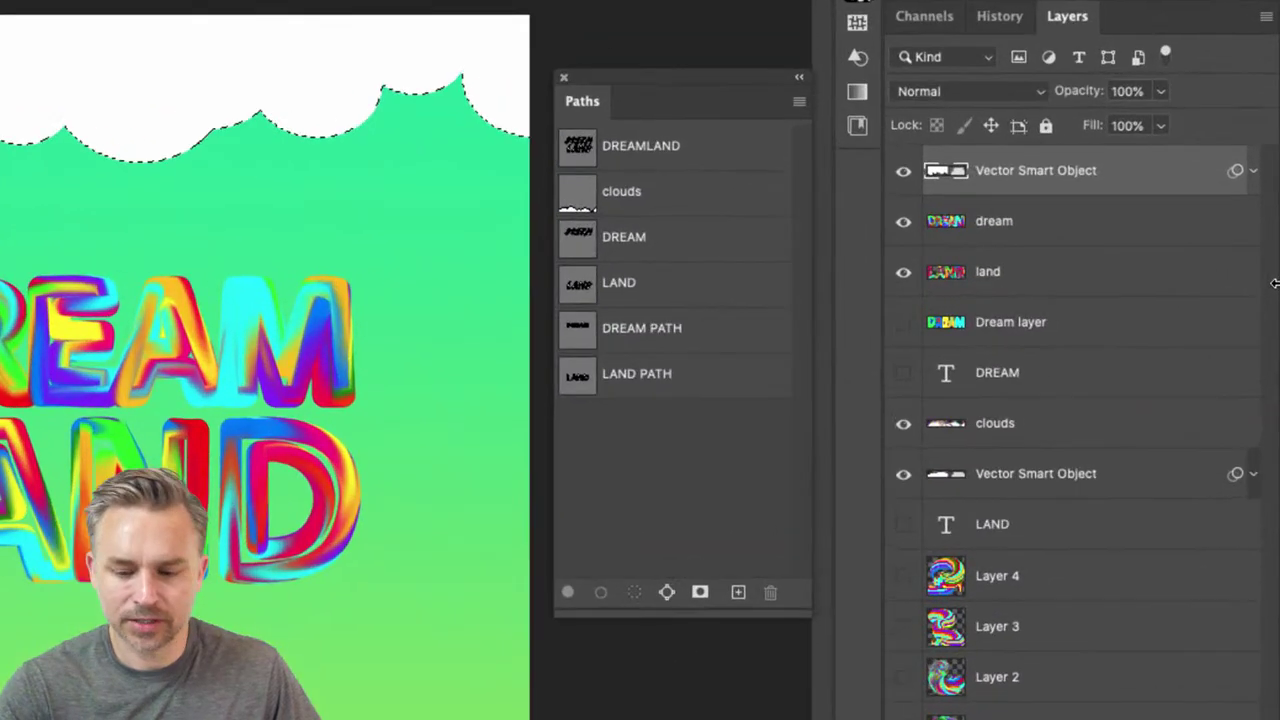
click(667, 592)
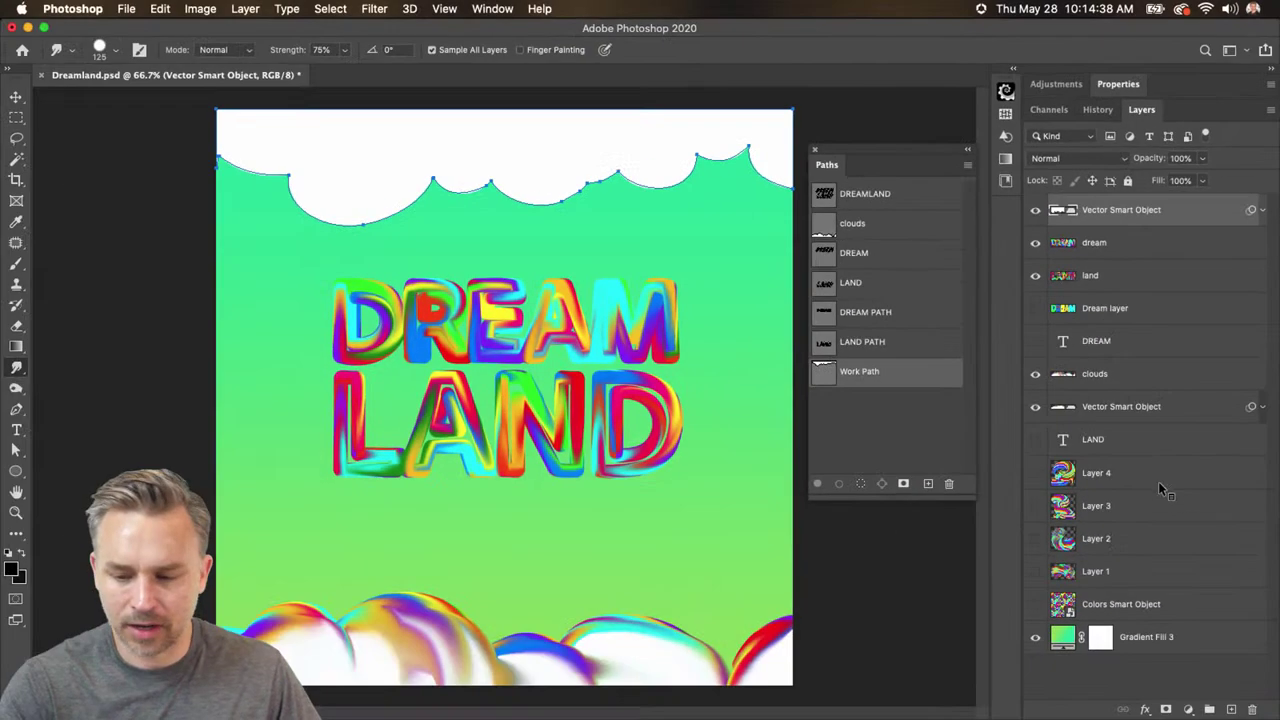
- On a new layer over the checkerboard, stroke the work path with Smudge, hiding the top clouds
click(1231, 709)
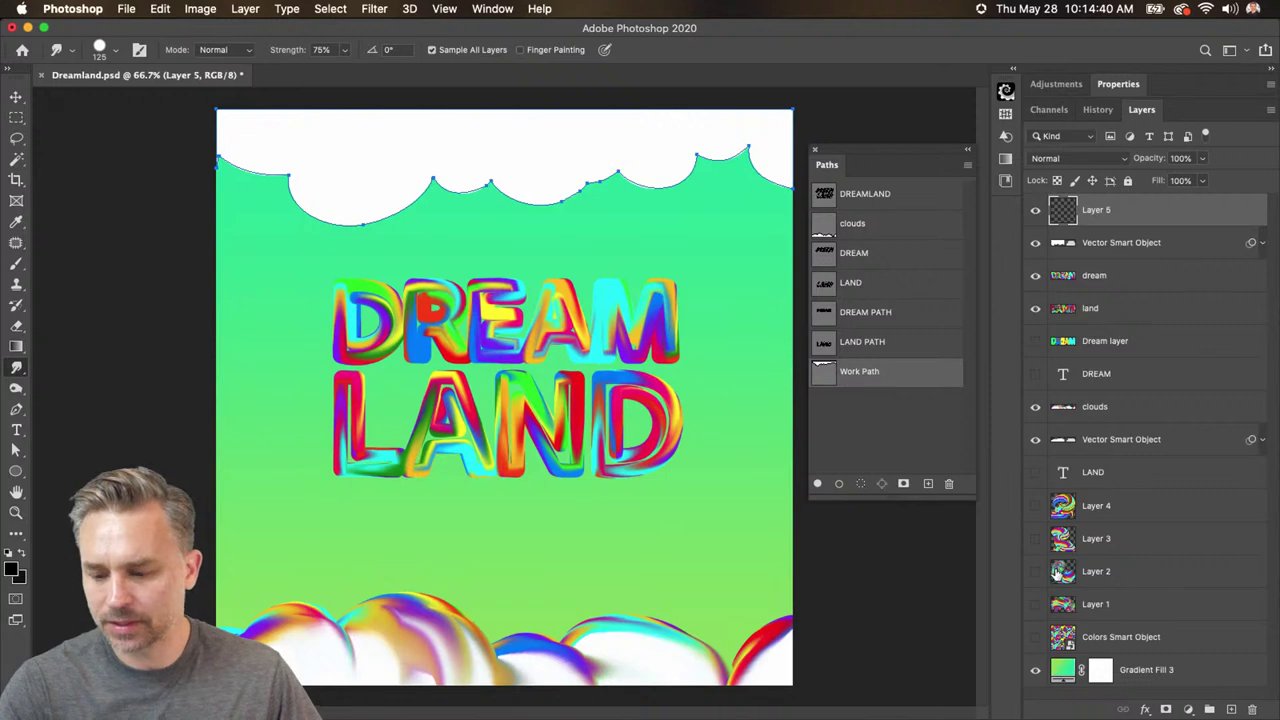
click(1036, 637)
click(1035, 243)
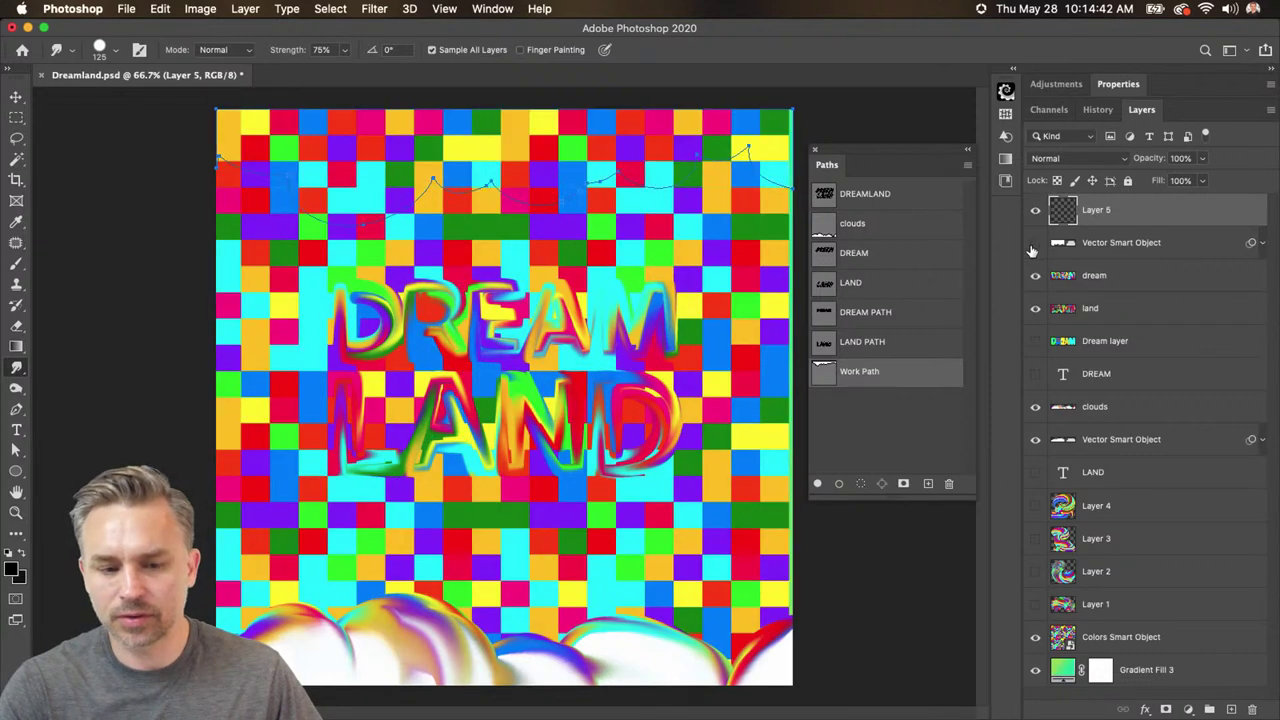
click(963, 169)
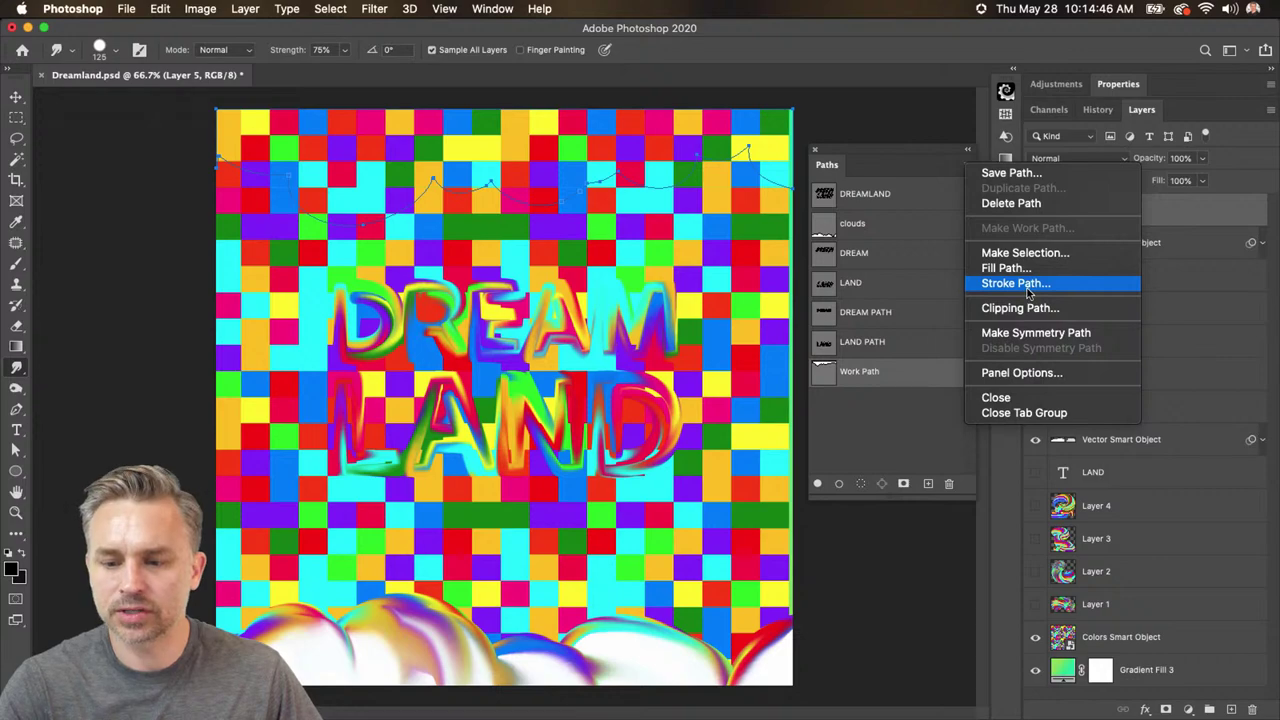
click(1026, 283)
click(678, 345)
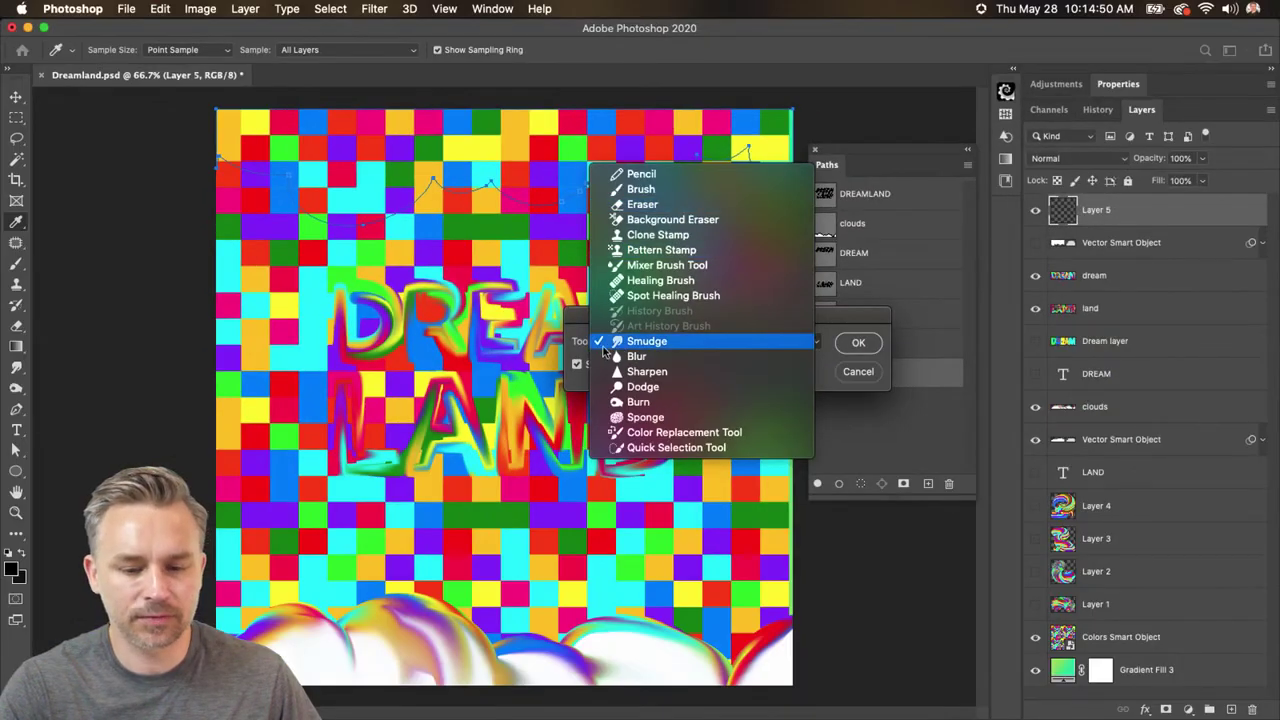
click(614, 345)
click(858, 342)
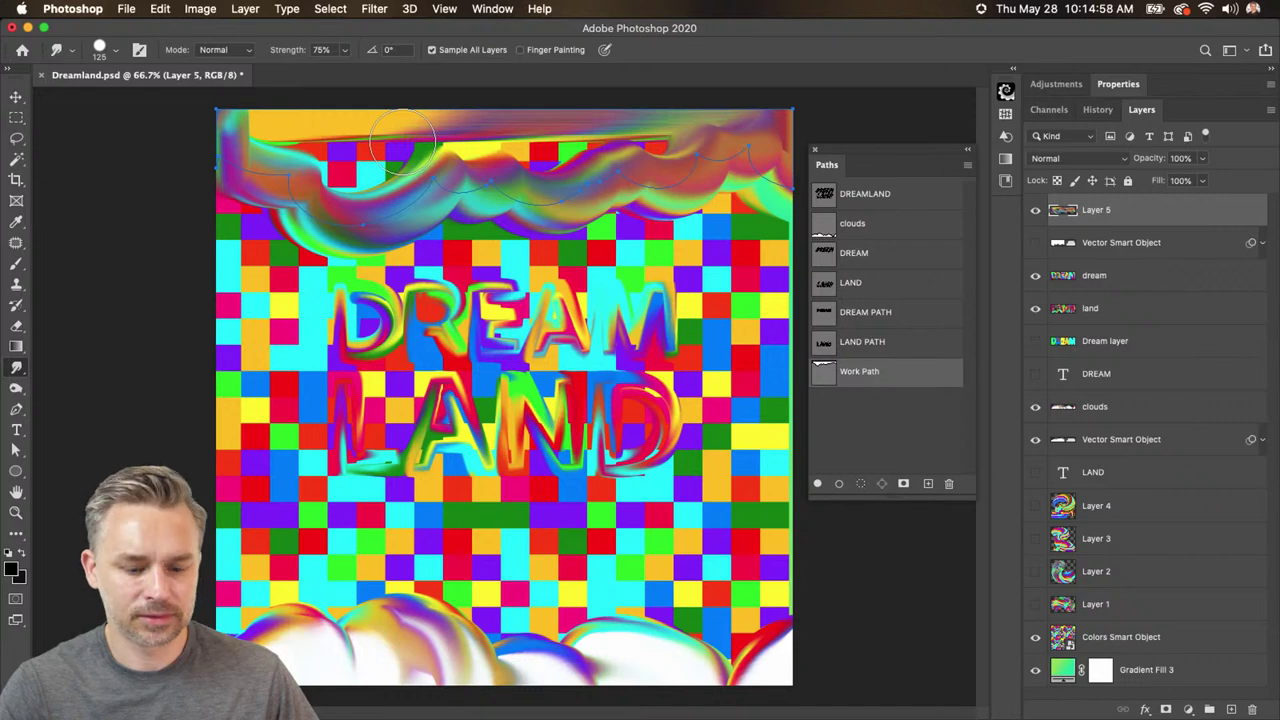
- Show the top white clouds, smear one into its surroundings and hide the checkerboard
click(1035, 243)
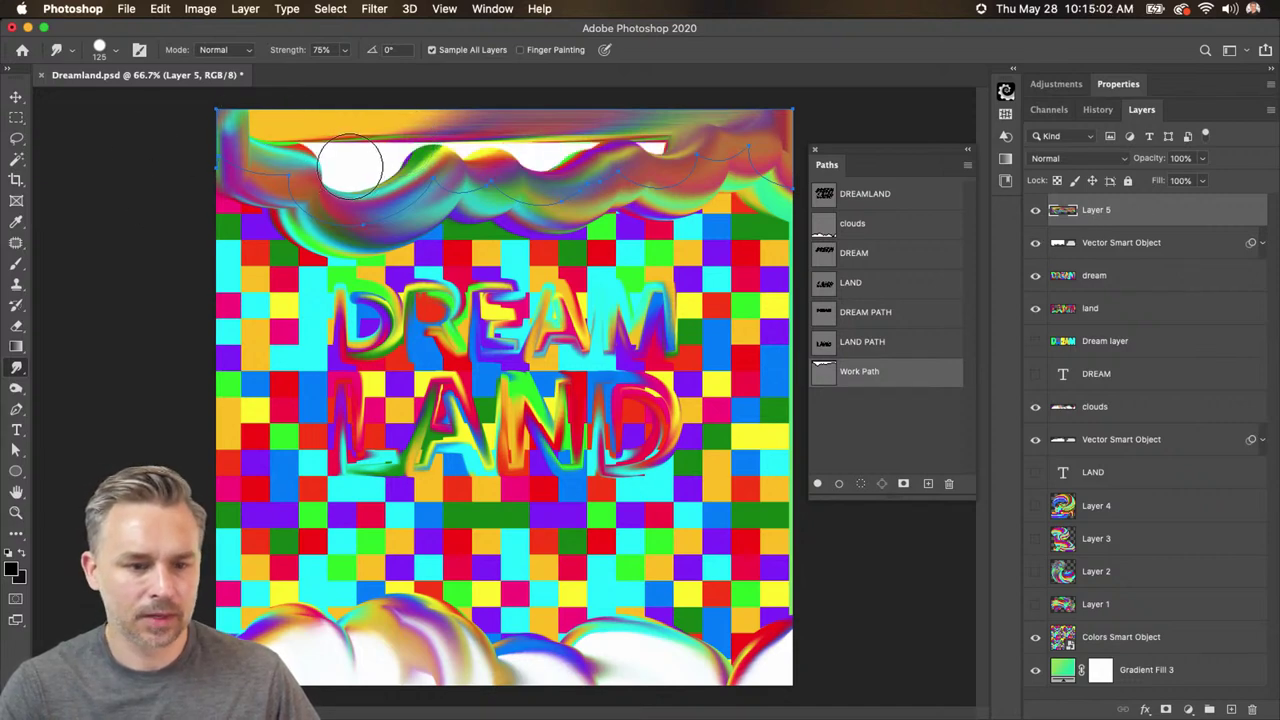
mouse_move(350, 165)
mouse_down()
mouse_move(443, 150)
mouse_move(307, 155)
mouse_move(403, 131)
mouse_move(407, 38)
mouse_move(316, 137)
mouse_move(335, 142)
mouse_move(250, 95)
mouse_move(250, 113)
mouse_move(312, 136)
mouse_move(377, 131)
mouse_move(370, 111)
mouse_move(308, 119)
mouse_move(291, 86)
mouse_move(338, 116)
mouse_move(318, 112)
mouse_move(283, 142)
mouse_move(293, 145)
mouse_move(265, 112)
mouse_up()
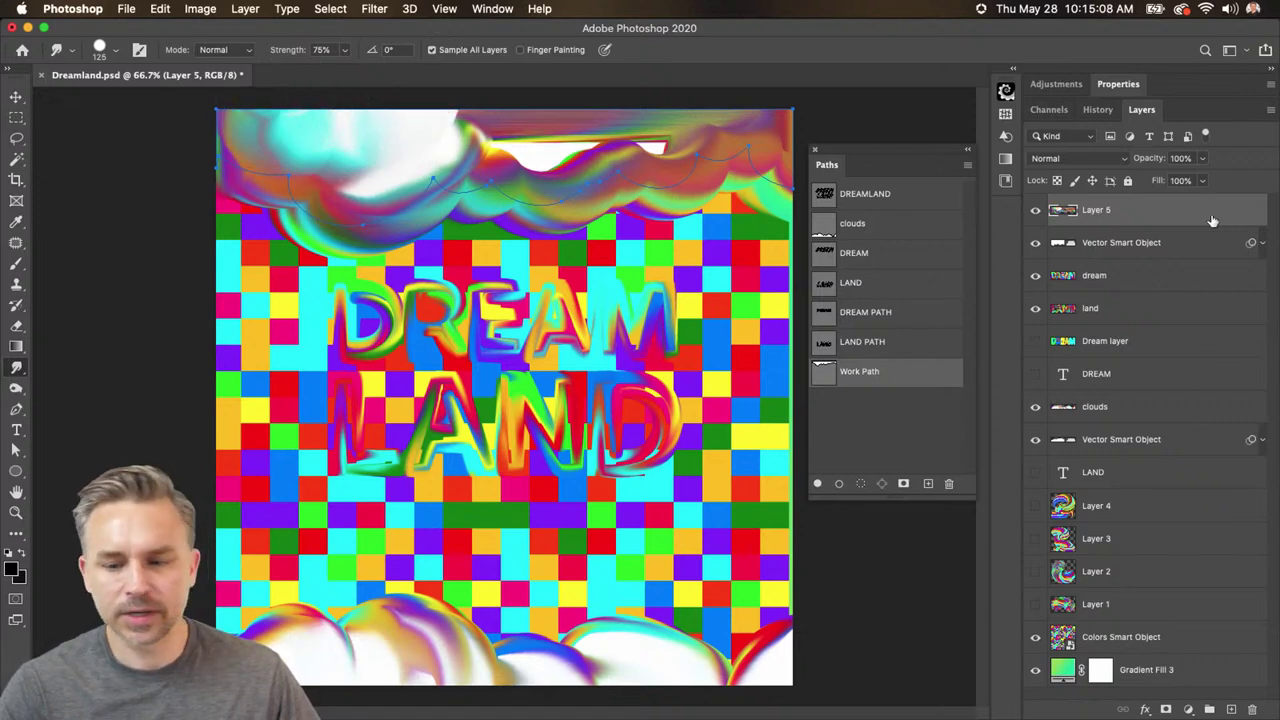
click(1035, 637)
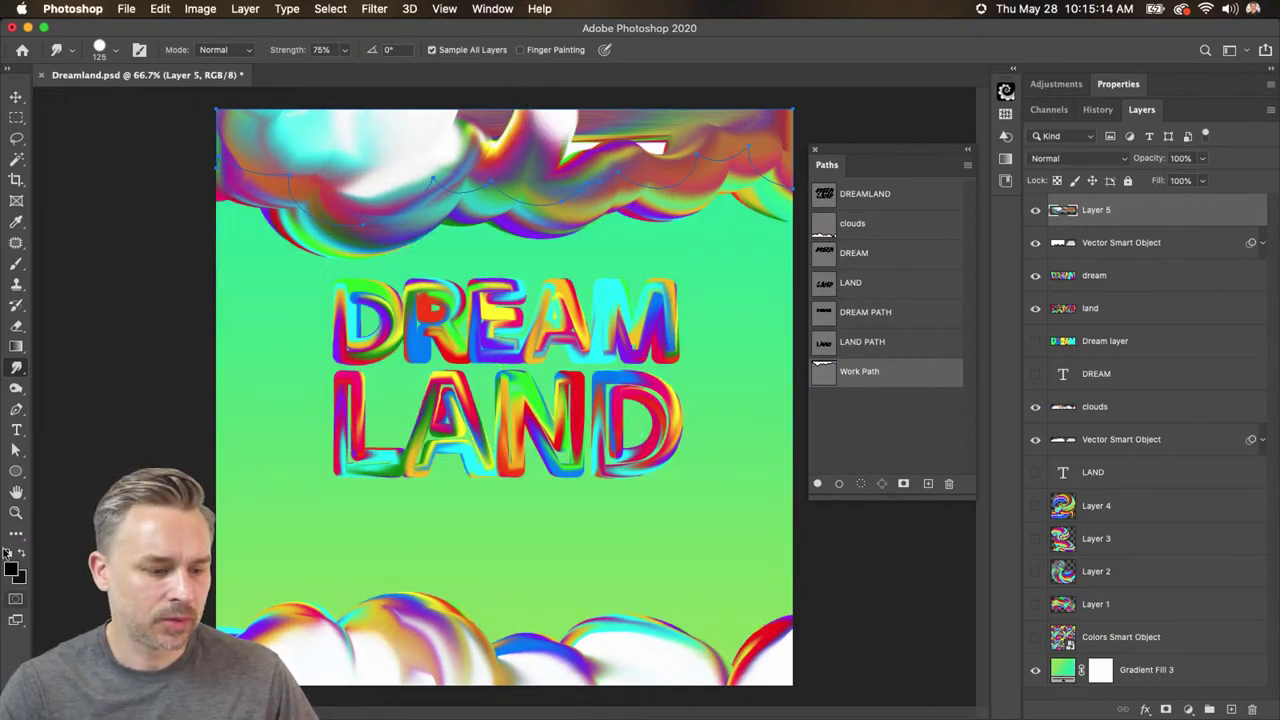
- With white foreground and finger painting at 58% strength, smear white and pink across the top clouds
click(21, 555)
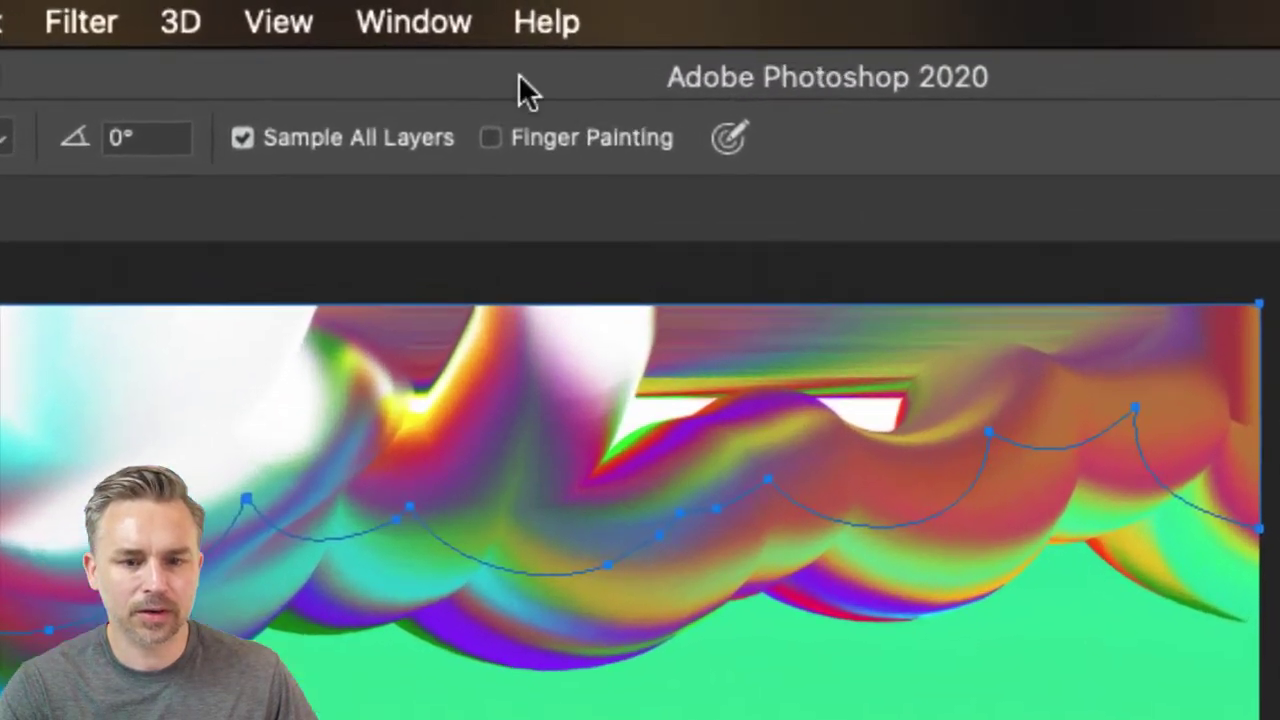
click(490, 138)
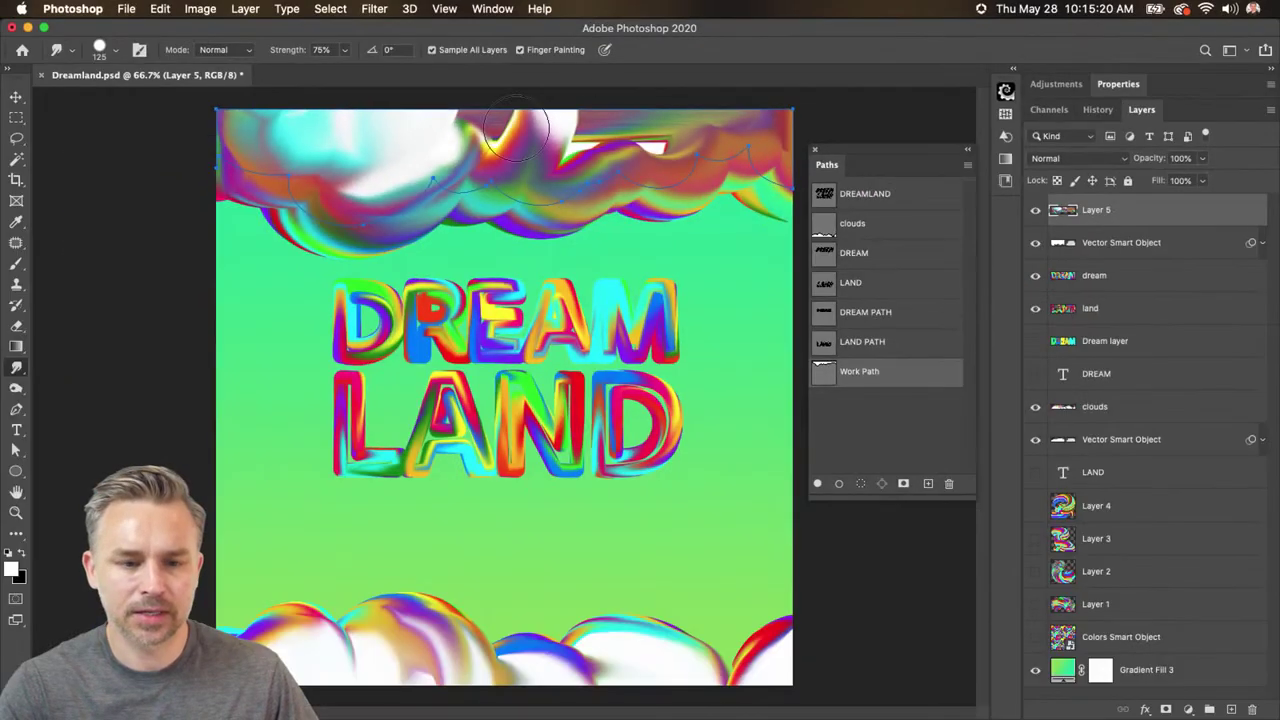
mouse_move(516, 128)
mouse_down()
mouse_move(572, 124)
mouse_move(610, 132)
mouse_move(586, 143)
mouse_move(660, 145)
mouse_up()
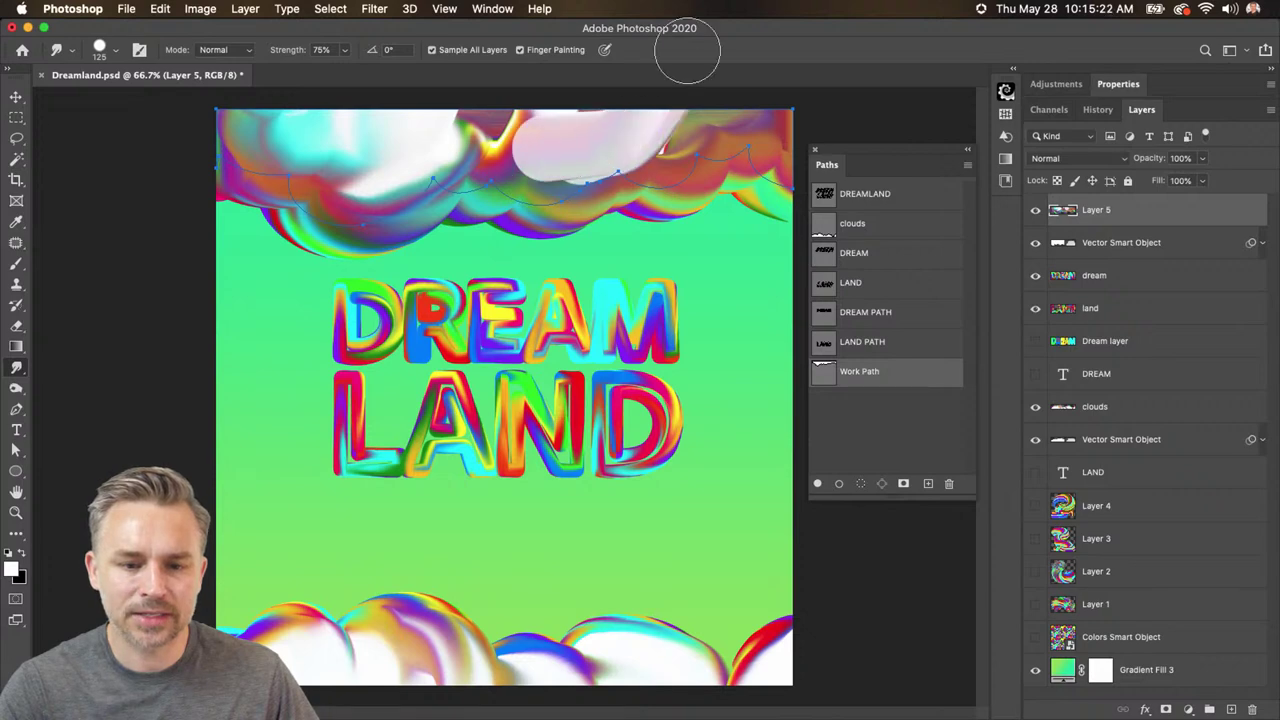
click(116, 52)
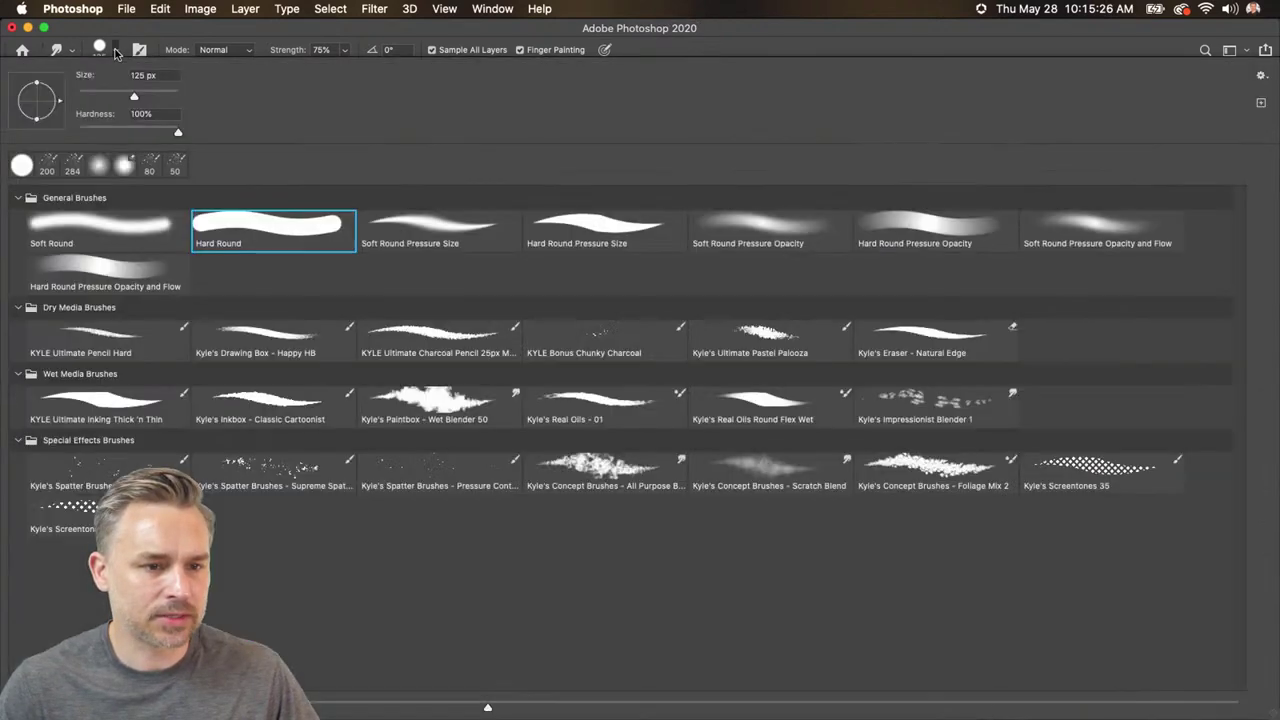
click(116, 52)
drag(303, 50, 289, 51)
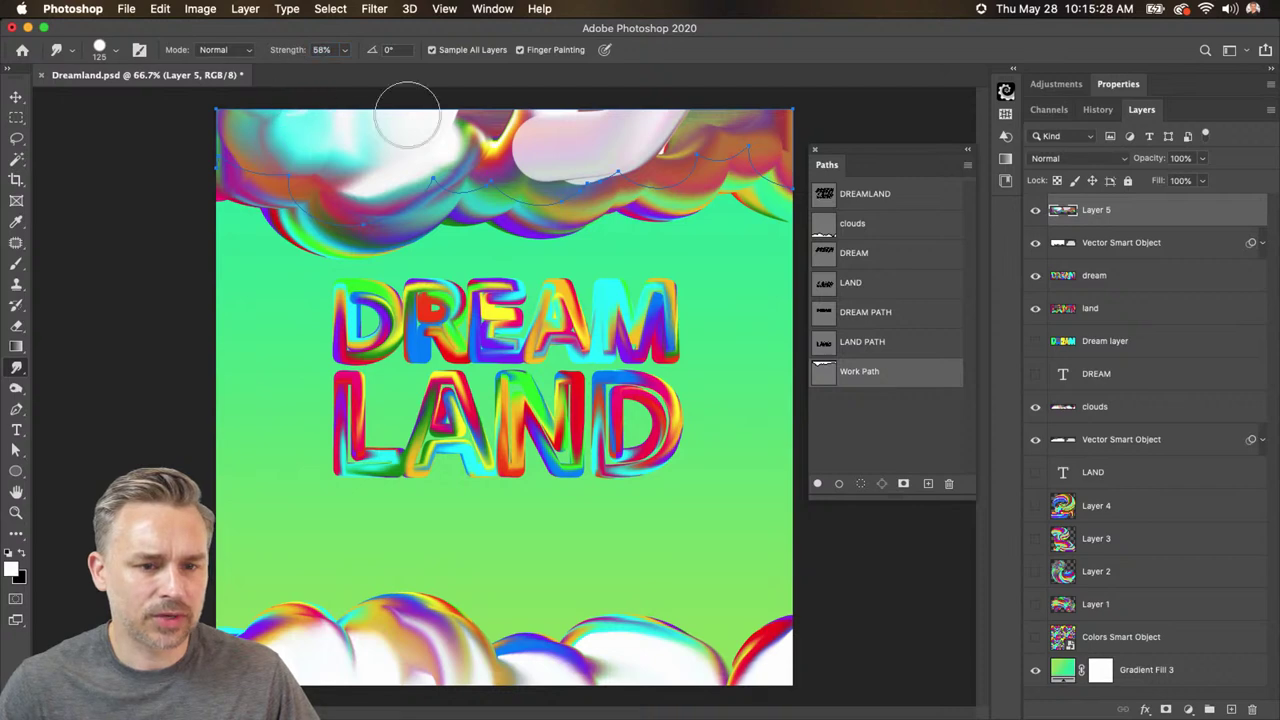
mouse_move(563, 138)
mouse_down()
mouse_move(586, 114)
mouse_move(528, 128)
mouse_move(584, 119)
mouse_move(551, 149)
mouse_move(650, 130)
mouse_up()
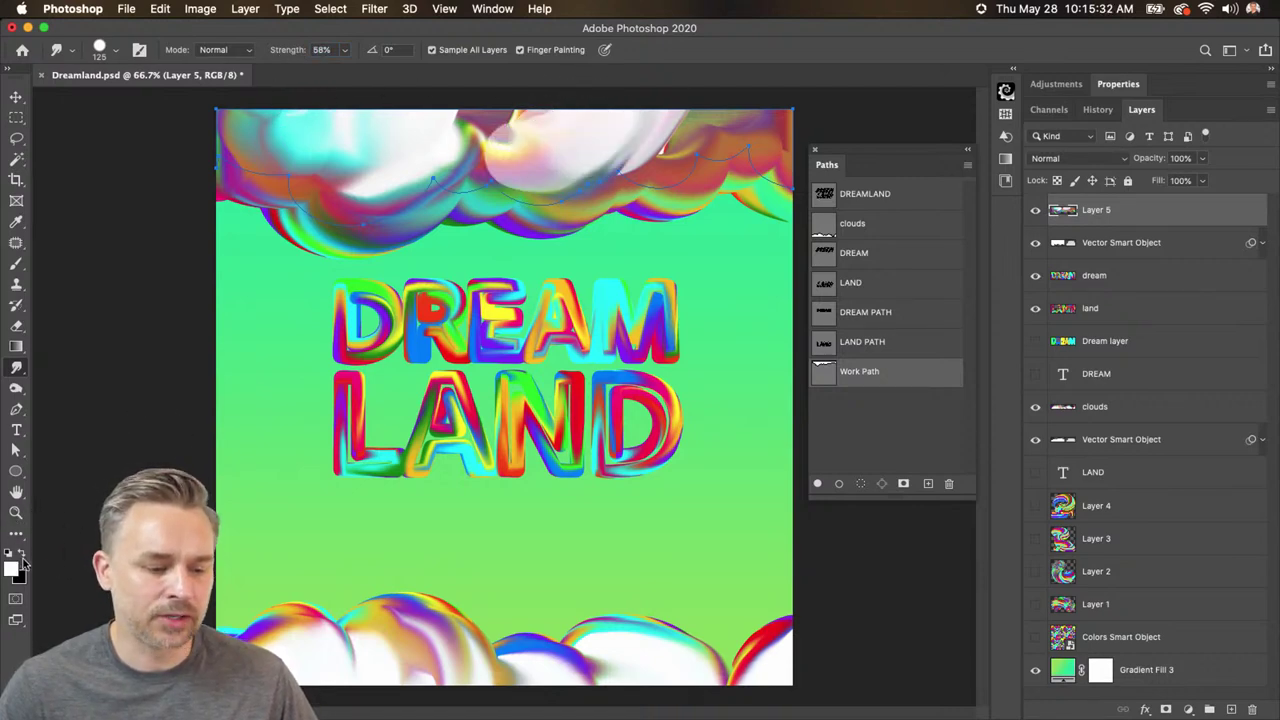
mouse_move(549, 177)
mouse_down()
mouse_move(609, 126)
mouse_move(663, 137)
mouse_move(722, 117)
mouse_move(634, 134)
mouse_move(694, 109)
mouse_move(737, 129)
mouse_move(762, 121)
mouse_move(775, 145)
mouse_up()
drag(490, 150, 420, 137)
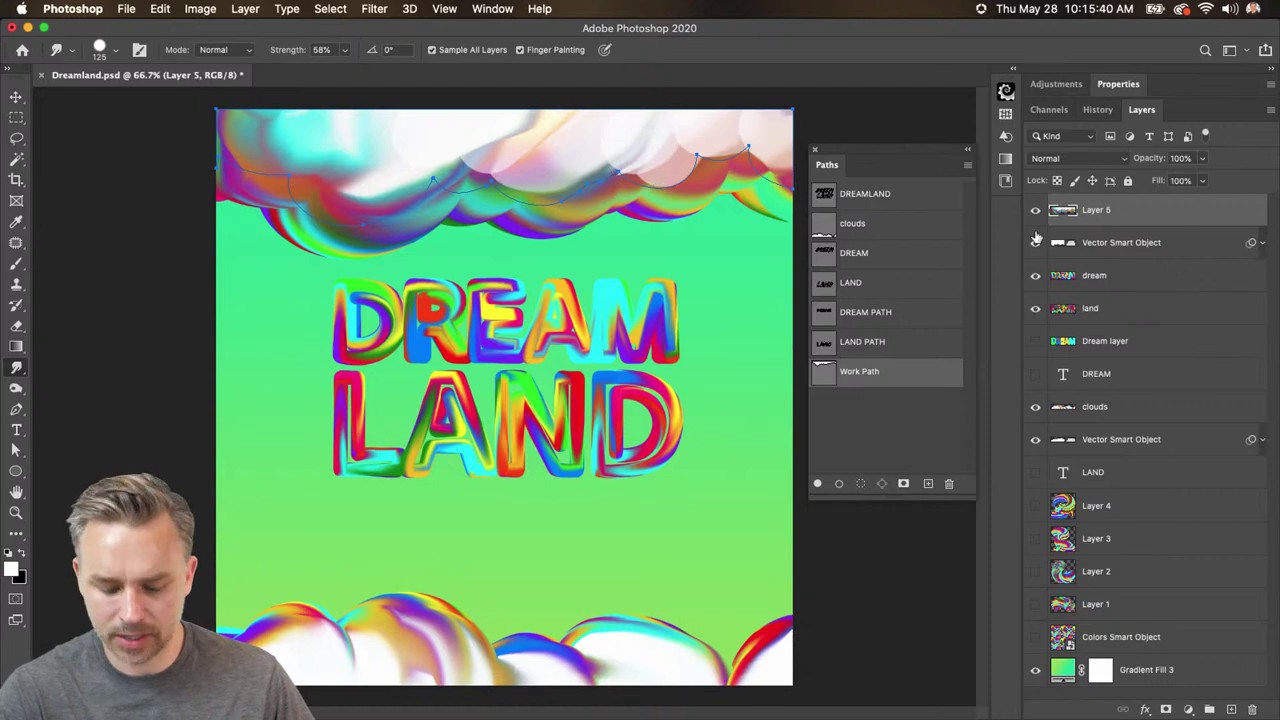
- Hide the path, turn off finger painting, smear along the cloud edge and move the Paths panel aside
key(super+h)
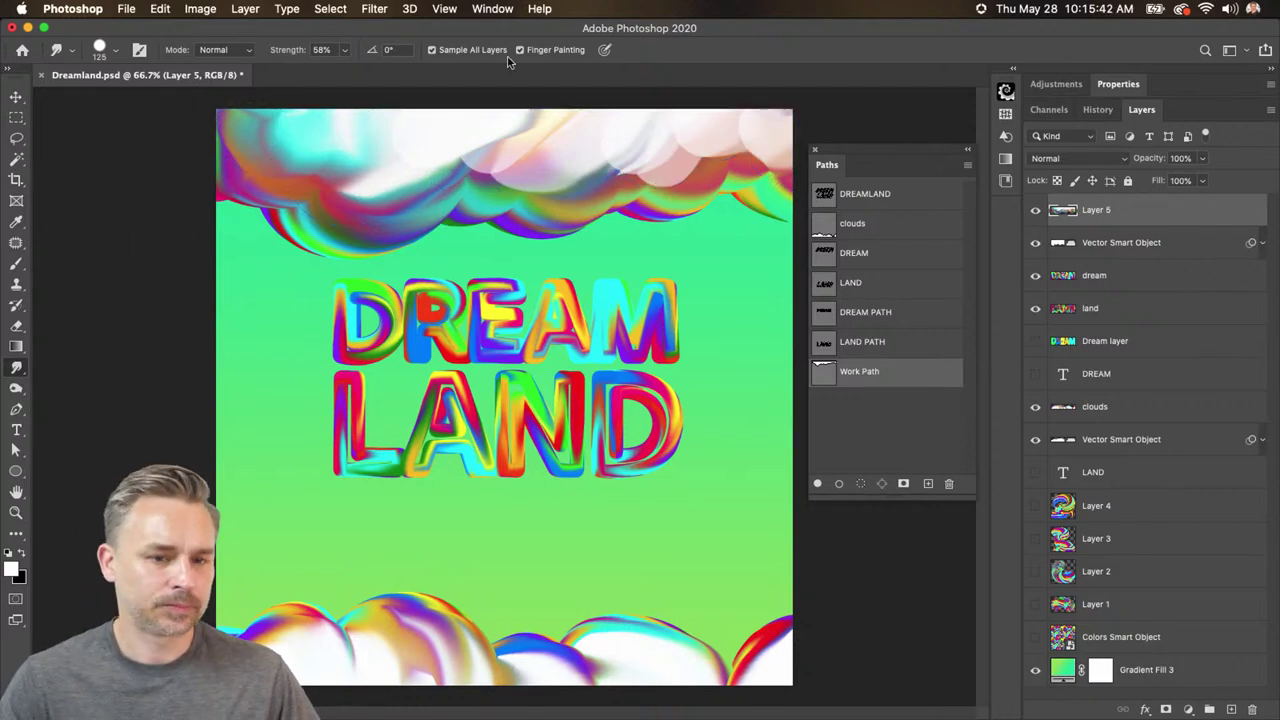
click(520, 50)
mouse_move(392, 177)
mouse_down()
mouse_move(532, 177)
mouse_move(554, 153)
mouse_move(474, 183)
mouse_move(649, 92)
mouse_move(586, 193)
mouse_move(746, 146)
mouse_move(690, 147)
mouse_move(698, 157)
mouse_move(595, 116)
mouse_move(780, 130)
mouse_move(756, 152)
mouse_move(691, 67)
mouse_move(546, 160)
mouse_move(610, 137)
mouse_move(634, 145)
mouse_move(533, 100)
mouse_move(705, 124)
mouse_move(650, 132)
mouse_move(517, 78)
mouse_move(547, 117)
mouse_move(530, 137)
mouse_move(443, 113)
mouse_move(399, 153)
mouse_move(435, 142)
mouse_move(426, 135)
mouse_move(526, 121)
mouse_move(598, 157)
mouse_move(749, 75)
mouse_move(619, 125)
mouse_move(552, 111)
mouse_move(720, 114)
mouse_up()
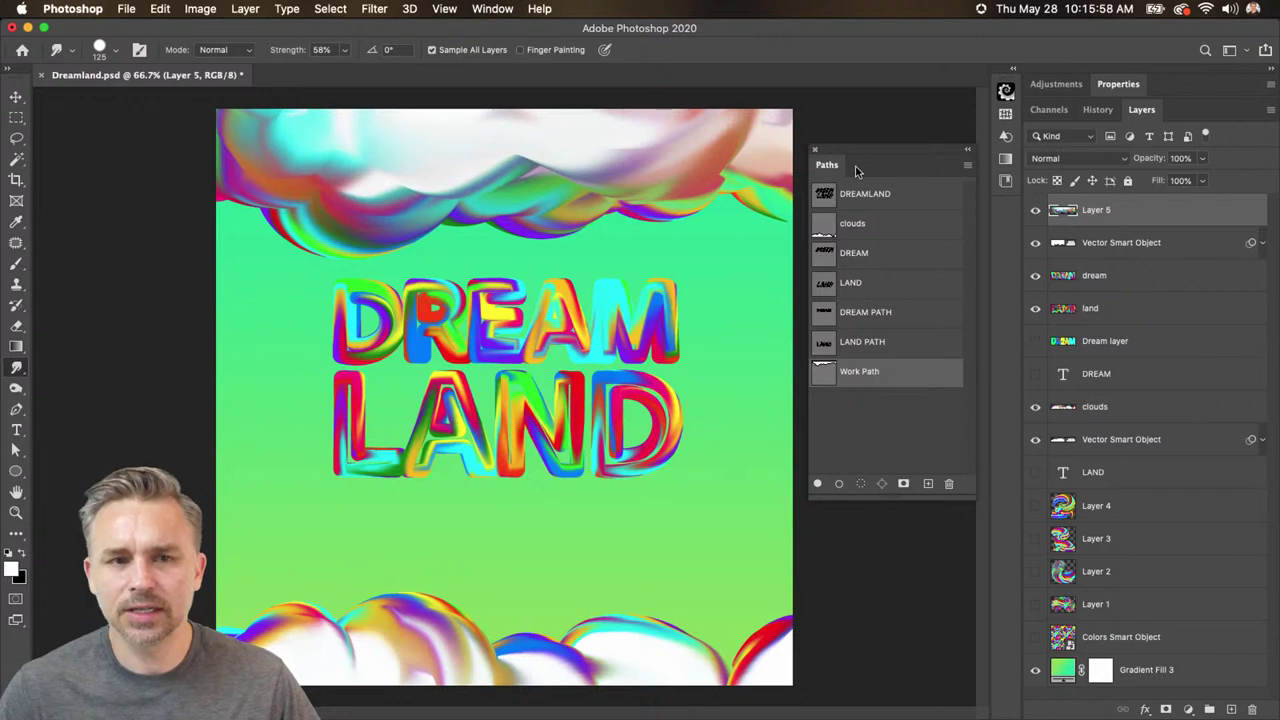
drag(855, 172, 837, 166)
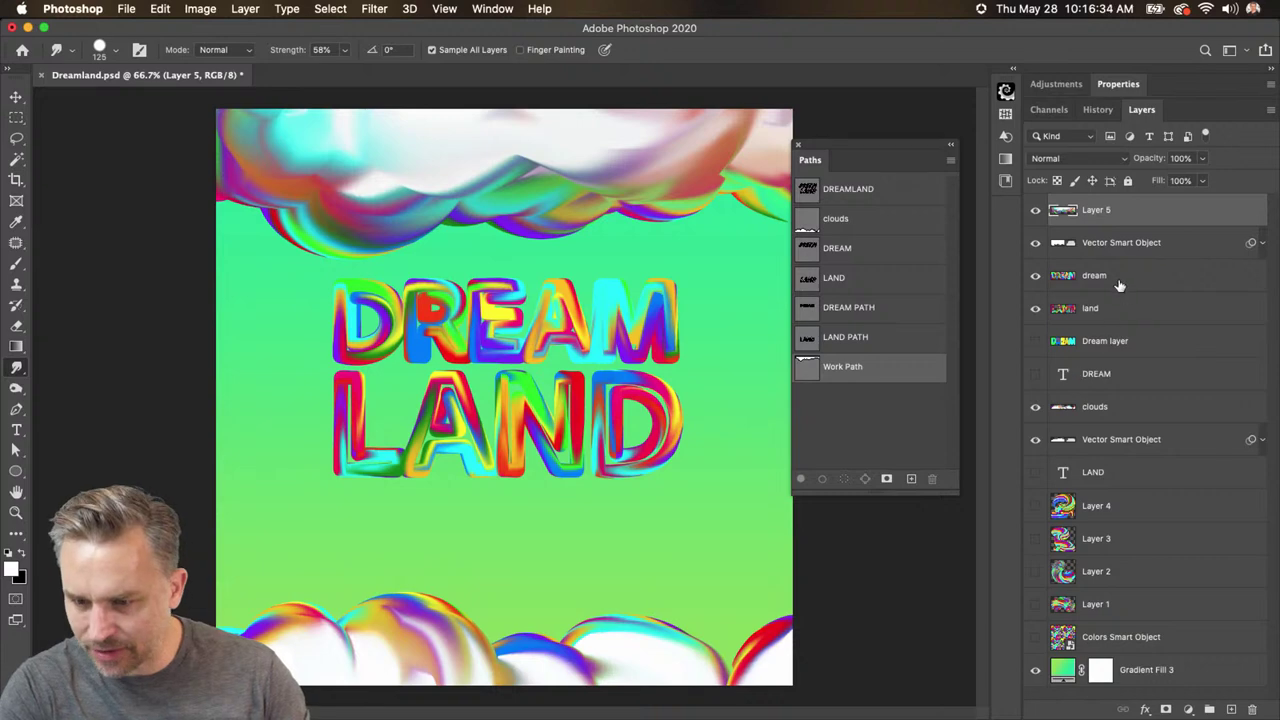
- Select the Vector Smart Object layer, then dock and collapse the Paths panel
click(1124, 250)
click(1113, 207)
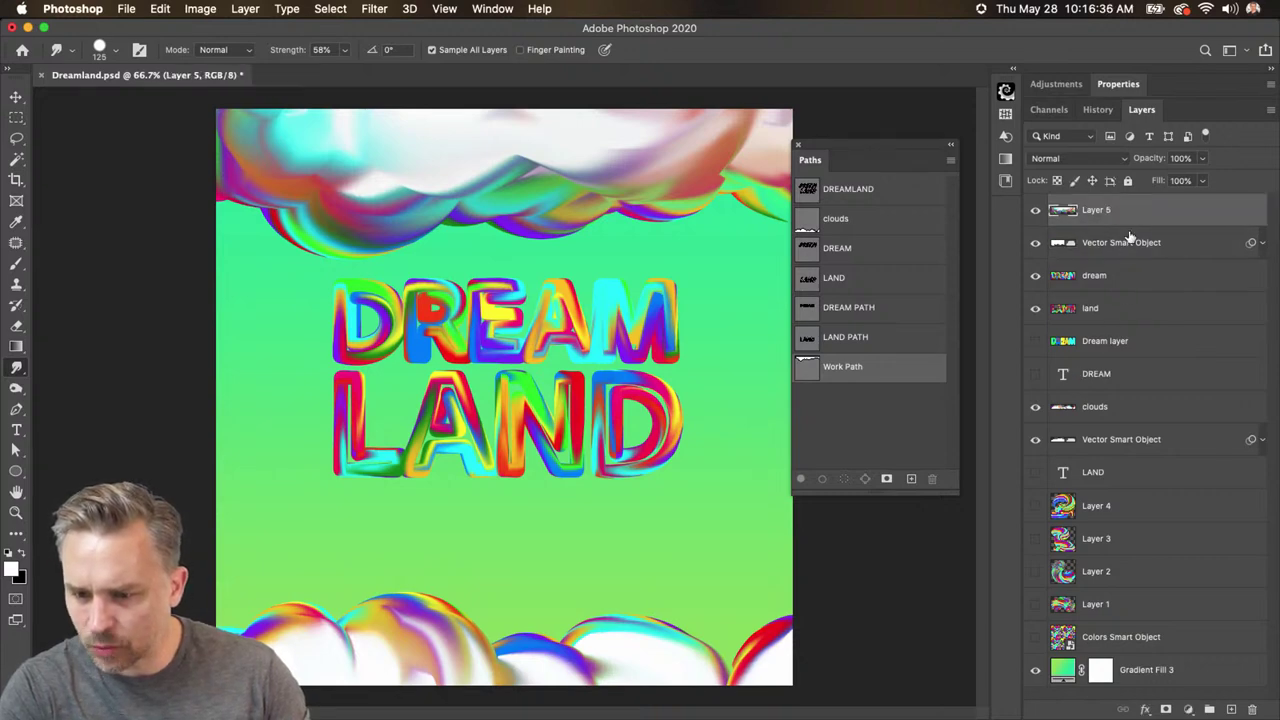
click(1122, 246)
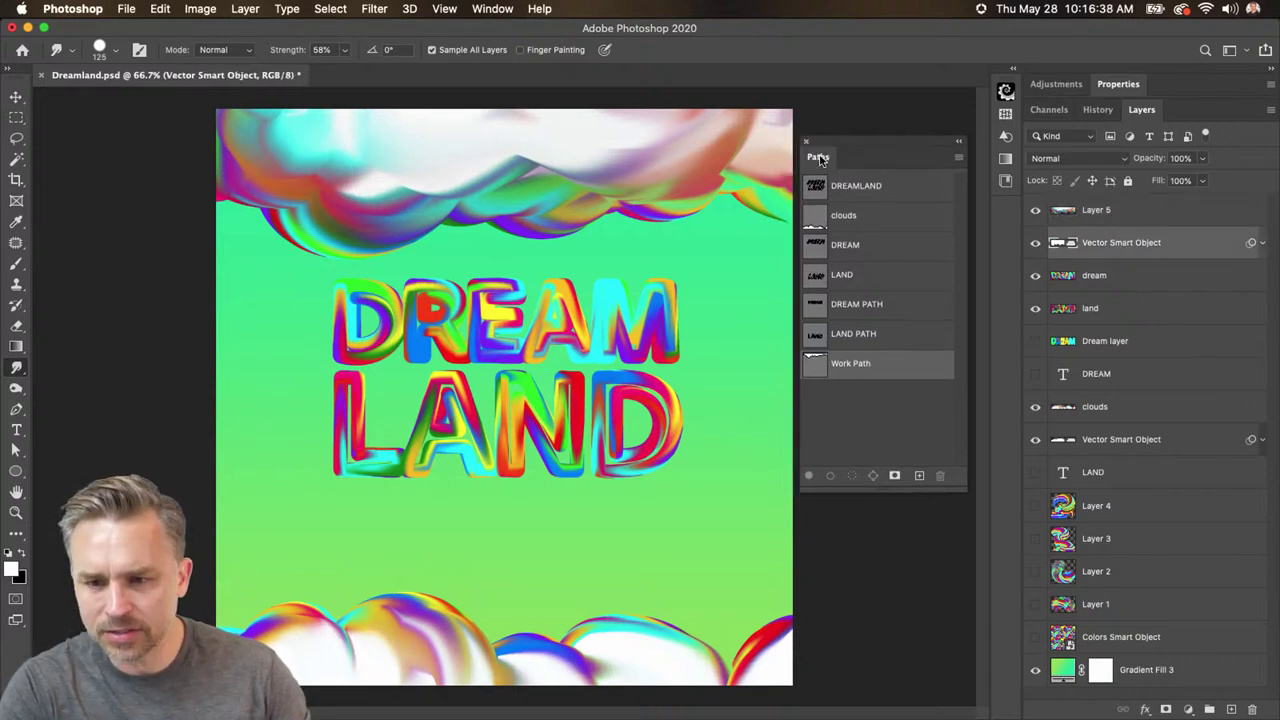
drag(812, 163, 1110, 97)
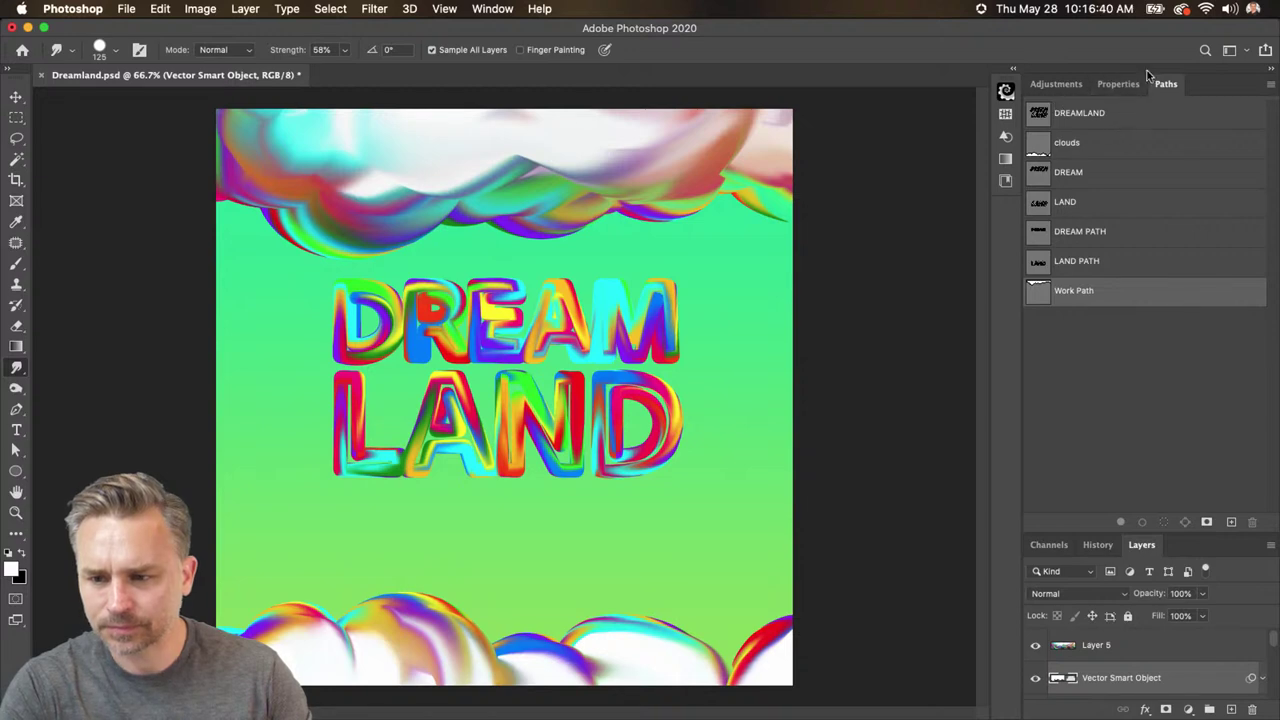
double_click(1206, 88)
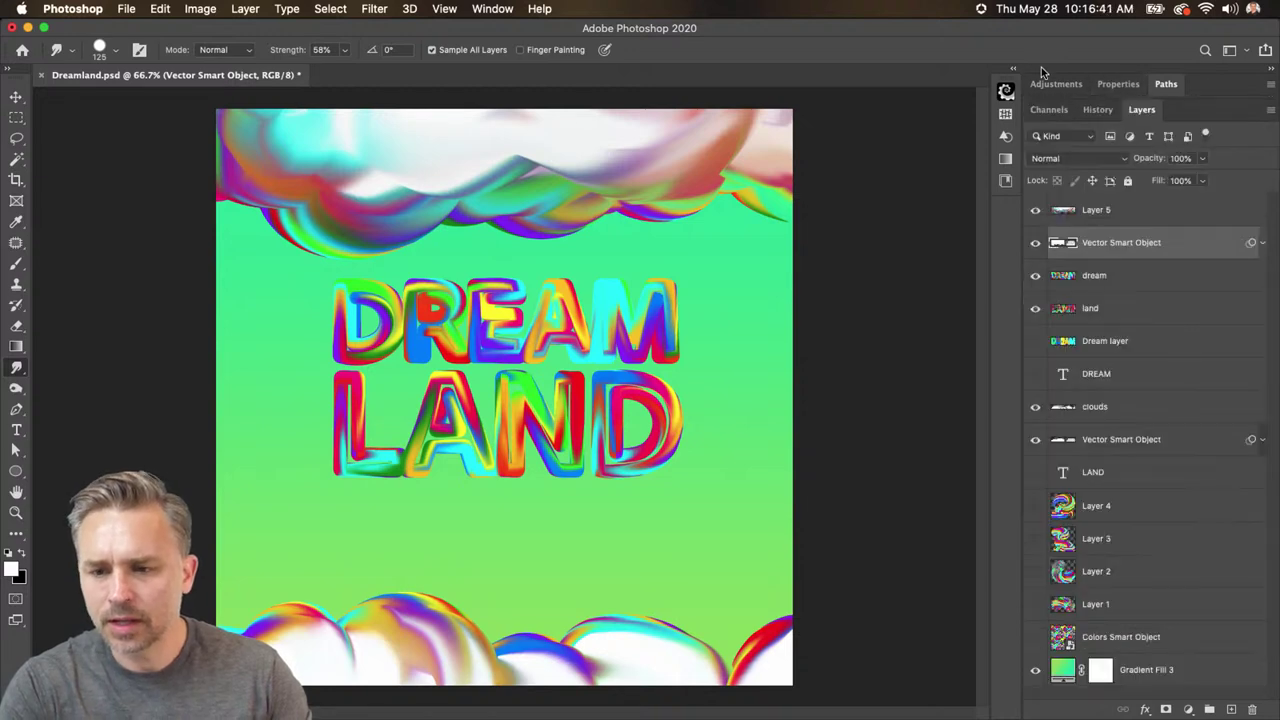
- Open Window > Shapes as a floating panel and scroll through it to the hearts
click(482, 10)
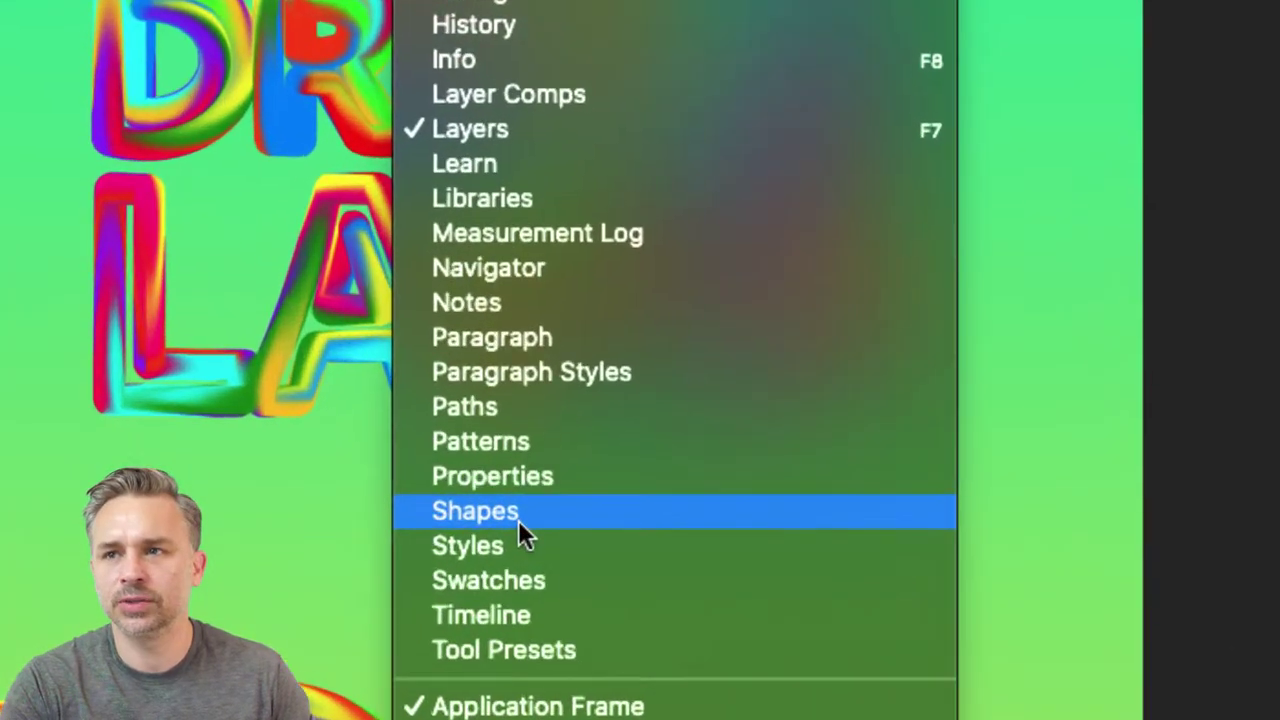
click(519, 516)
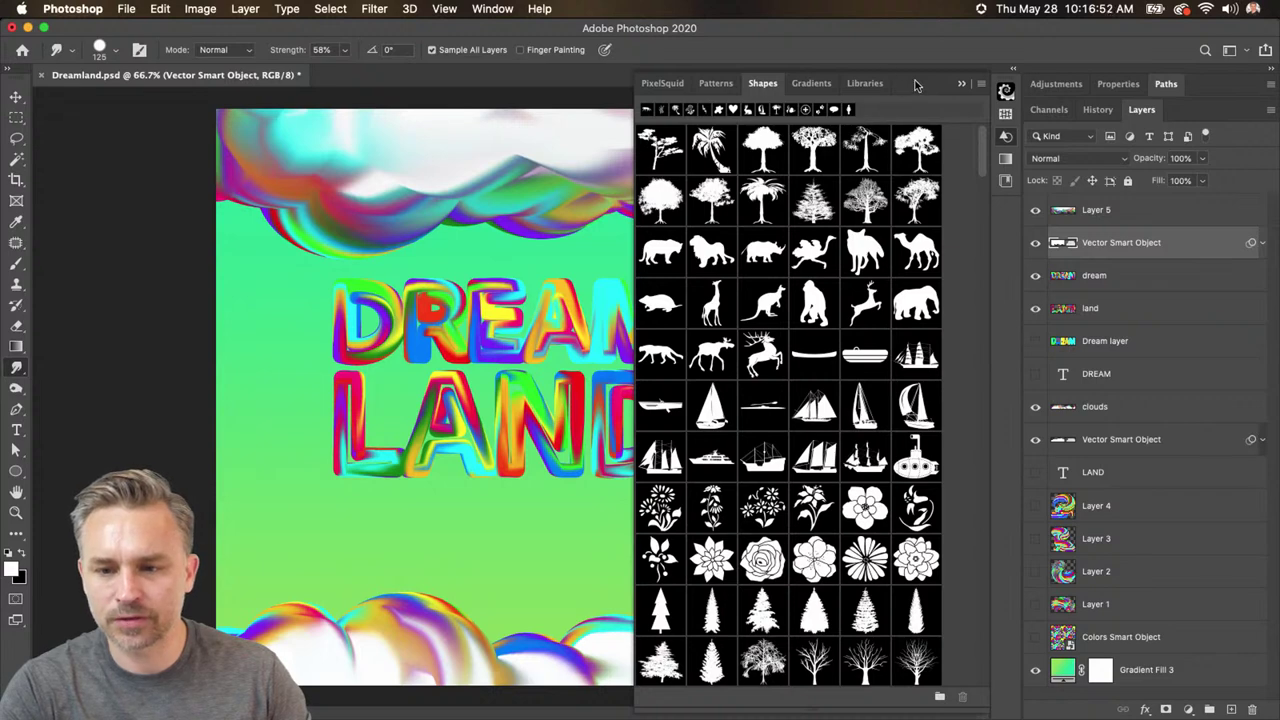
drag(762, 83, 699, 55)
click(977, 94)
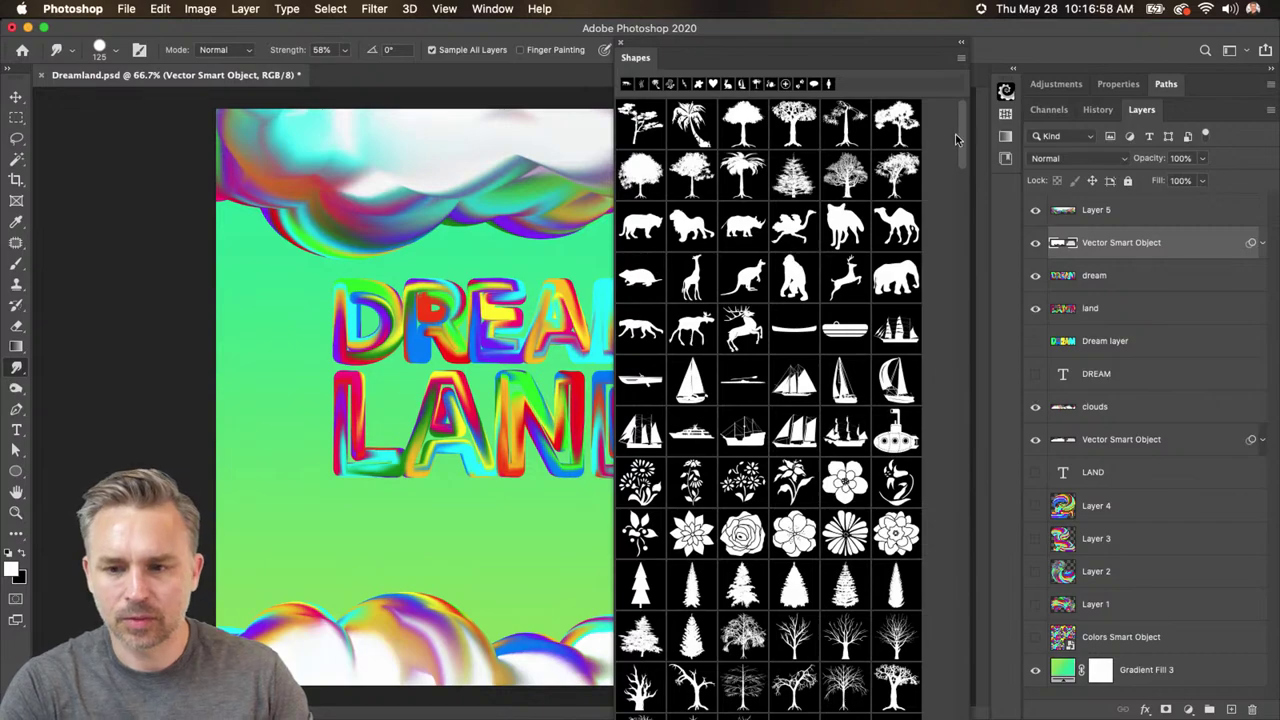
scroll(783, 238, down, 10)
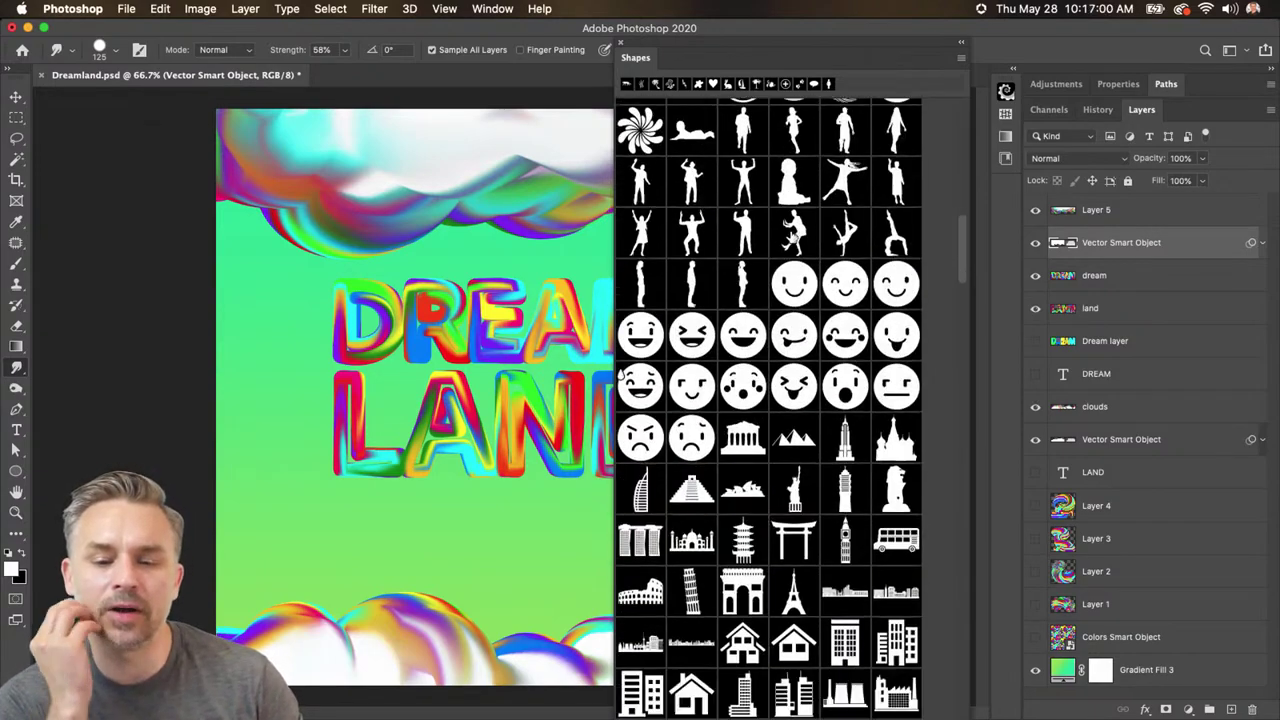
scroll(795, 255, down, 10)
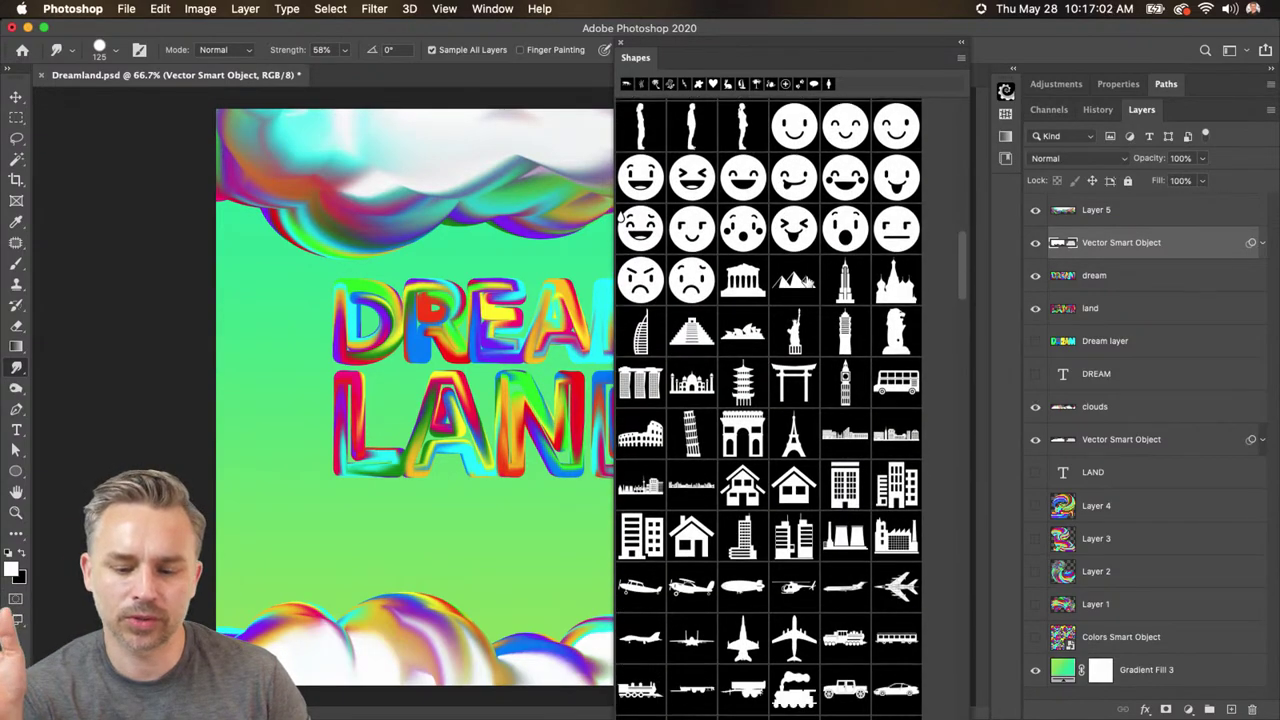
scroll(801, 283, down, 10)
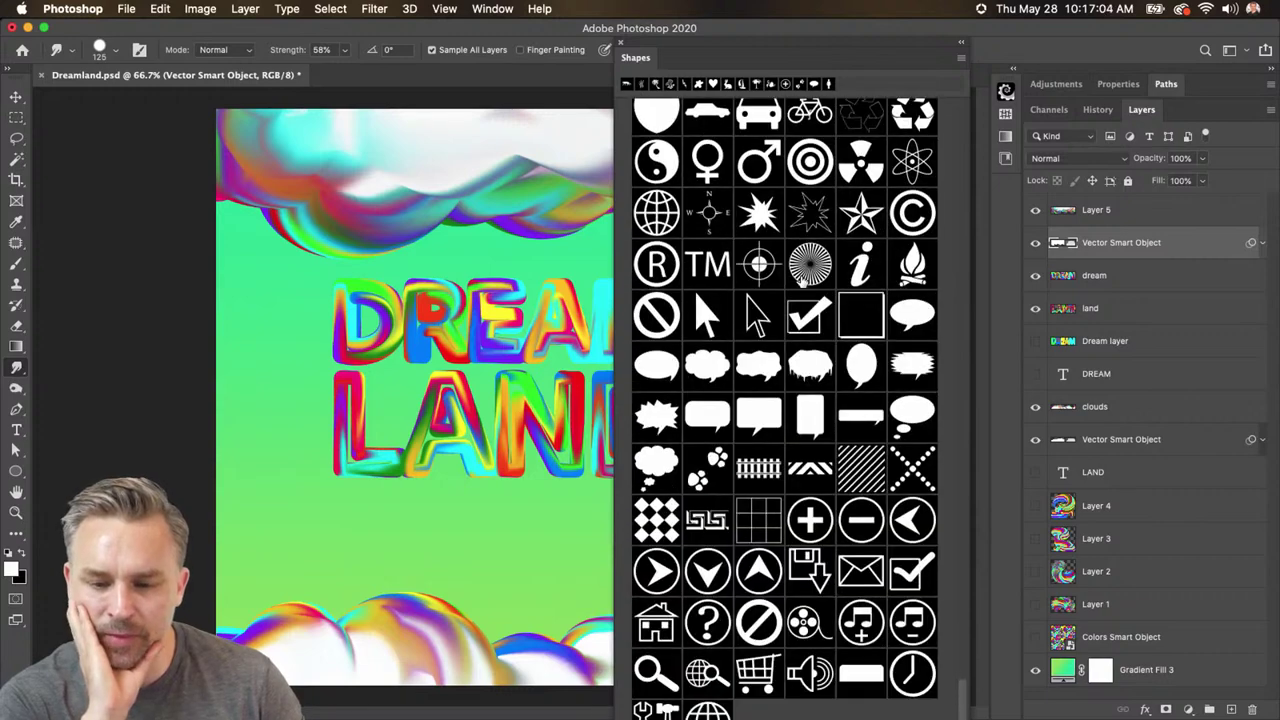
scroll(801, 283, up, 5)
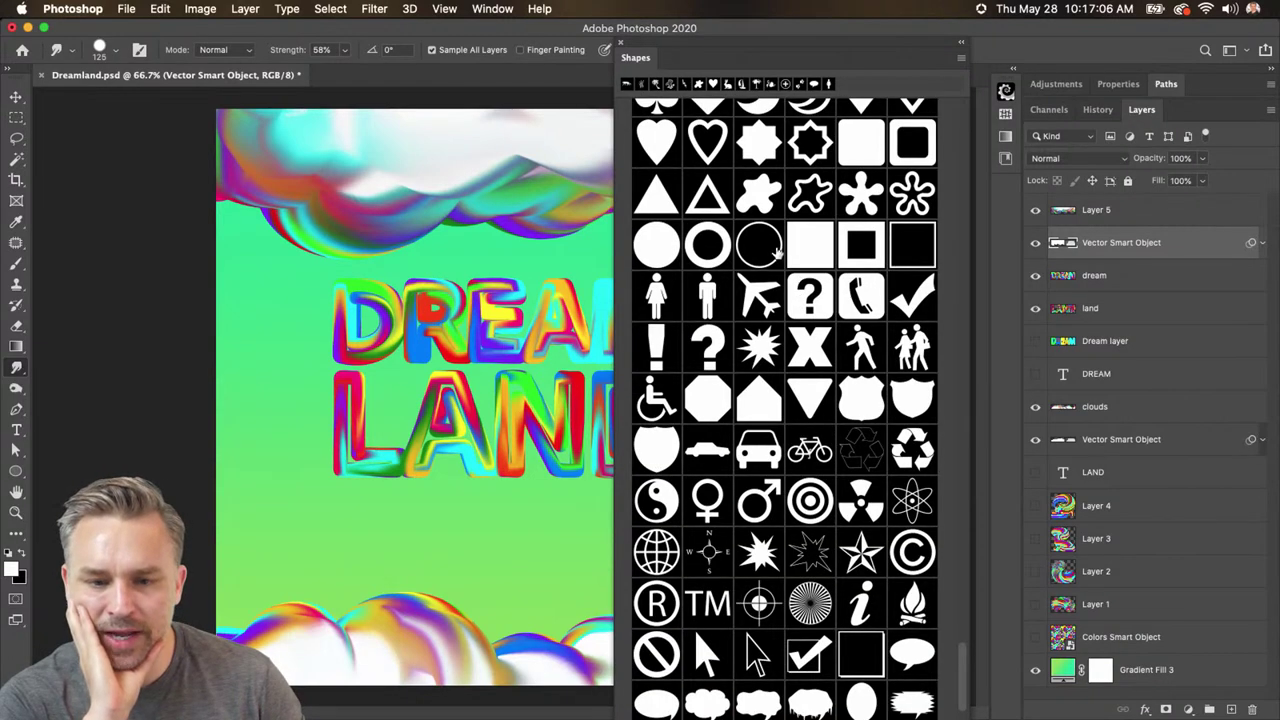
scroll(778, 254, up, 5)
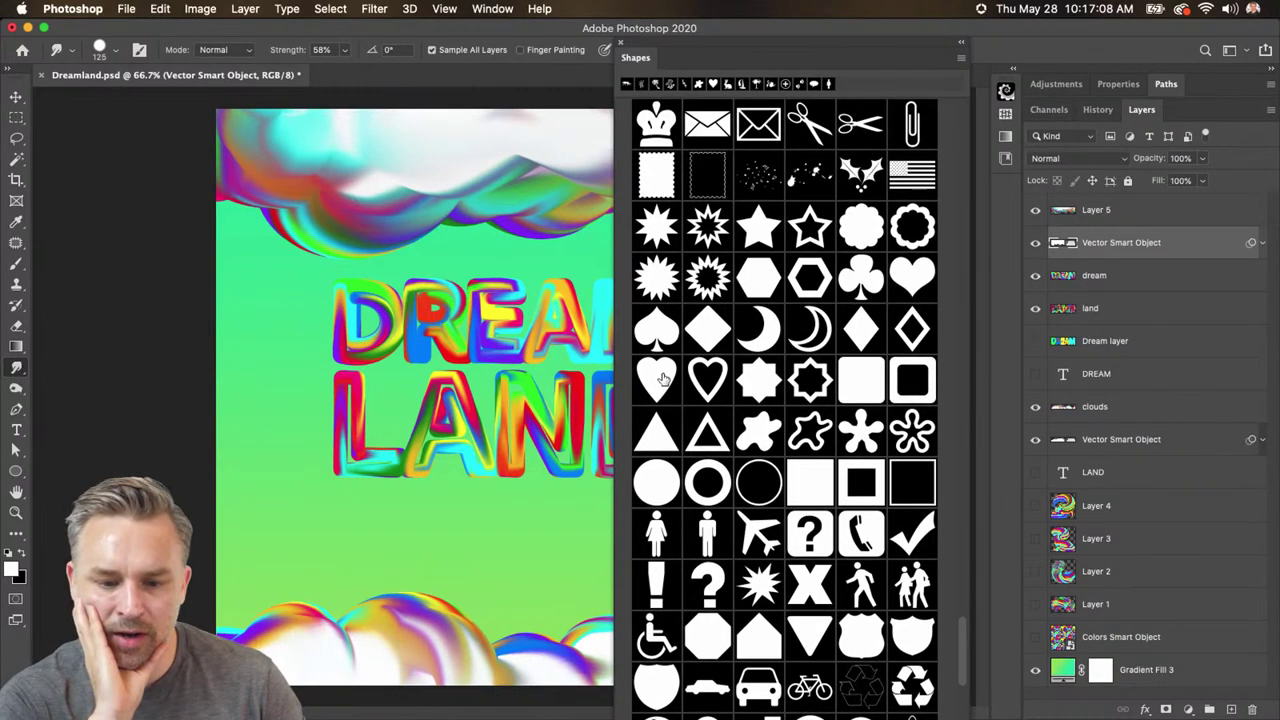
scroll(662, 378, down, 10)
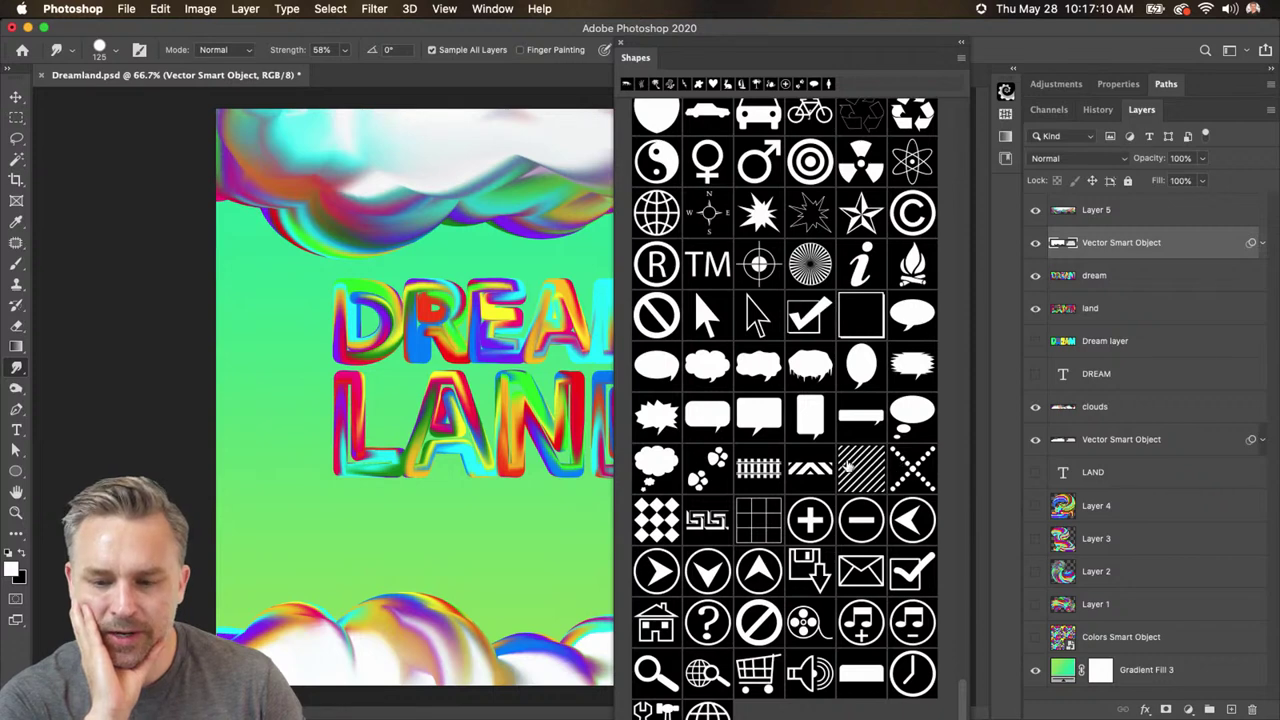
scroll(846, 466, up, 10)
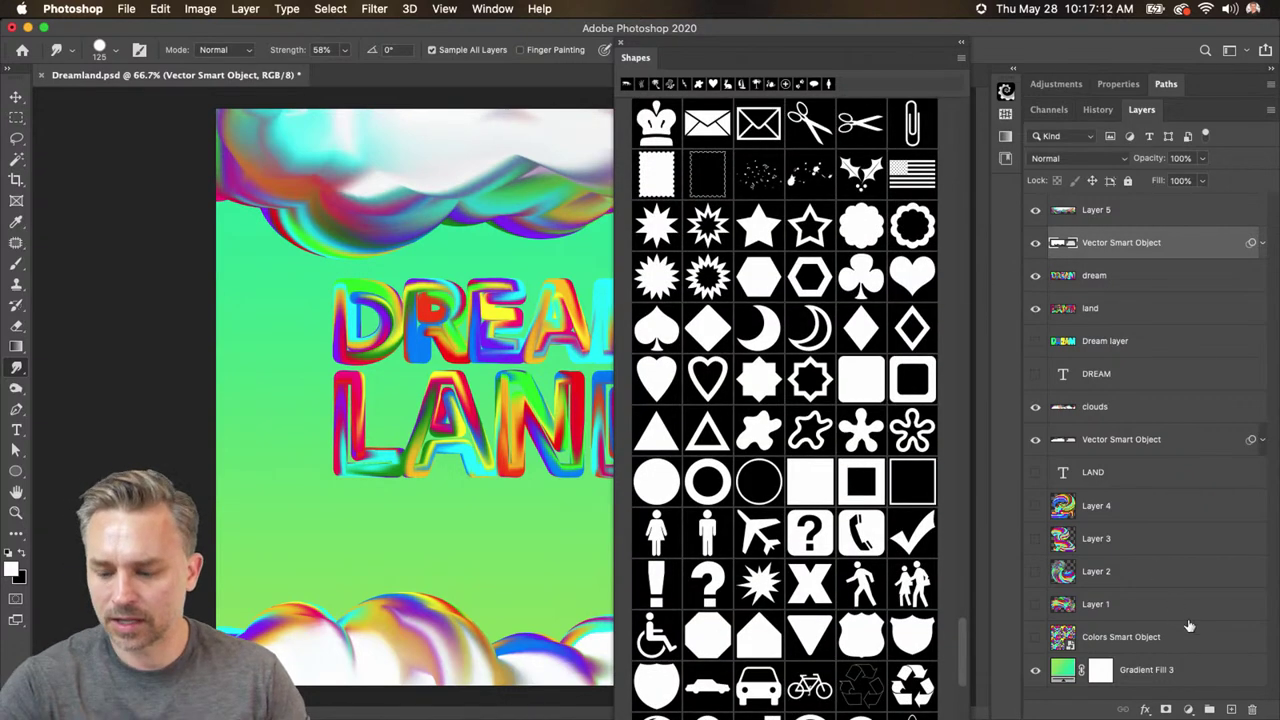
- On a new layer, drag the heart shape onto the canvas and position it at the lower right
click(1231, 709)
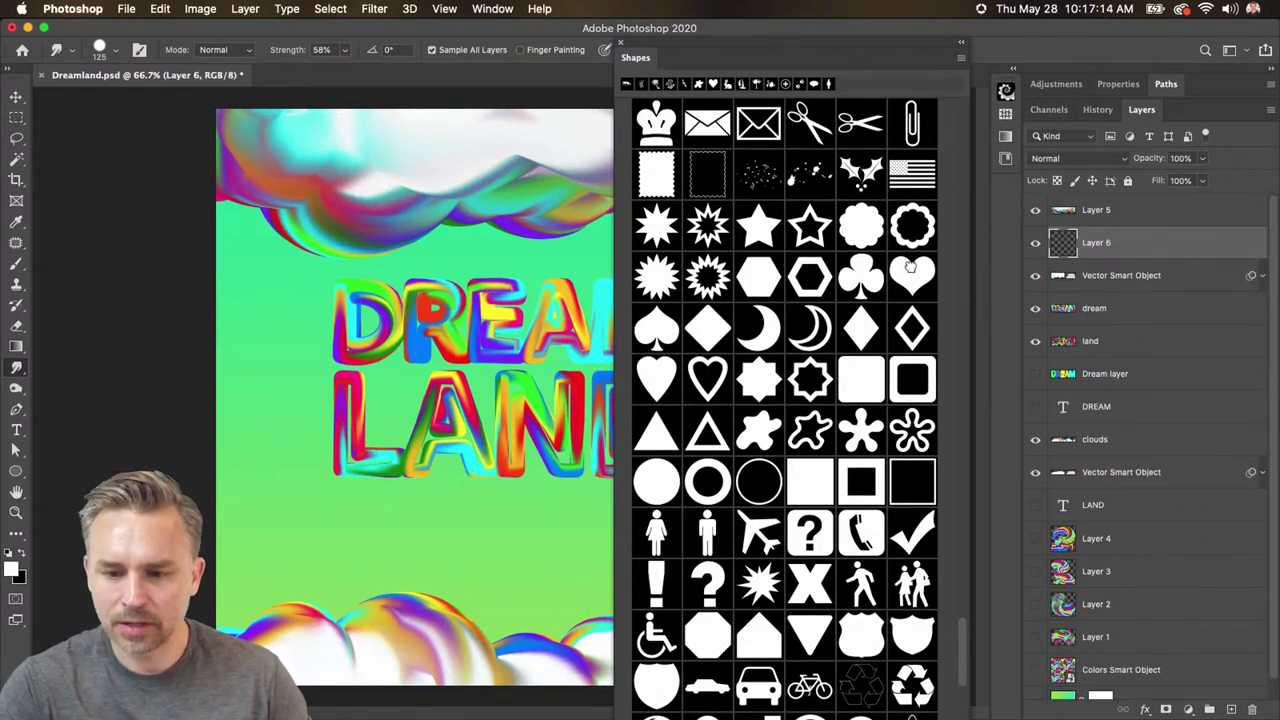
drag(909, 266, 371, 444)
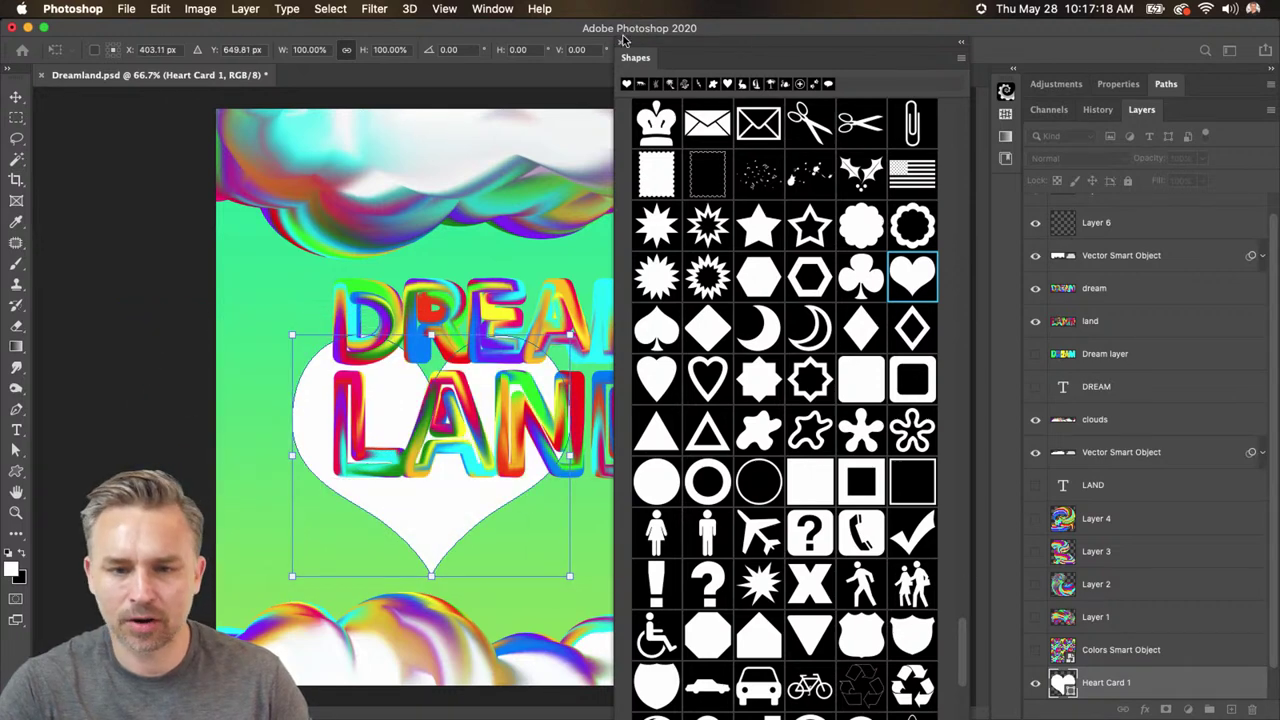
drag(386, 390, 598, 524)
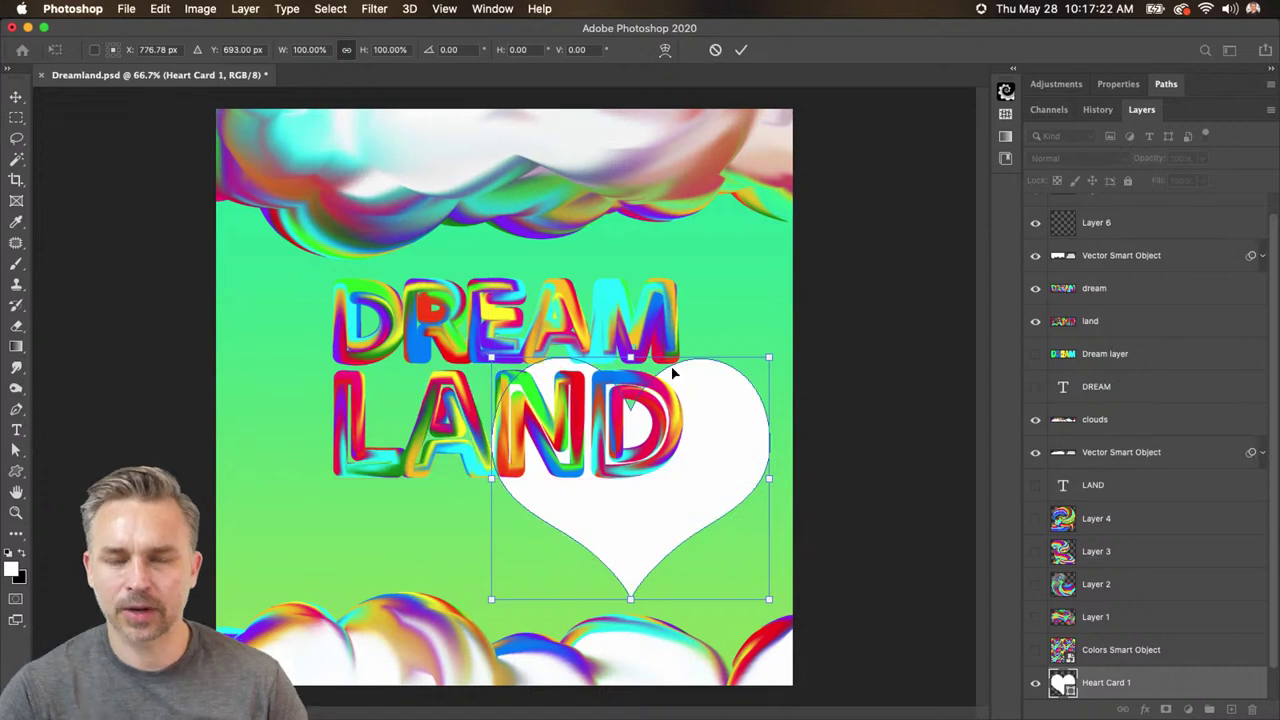
drag(682, 443, 658, 452)
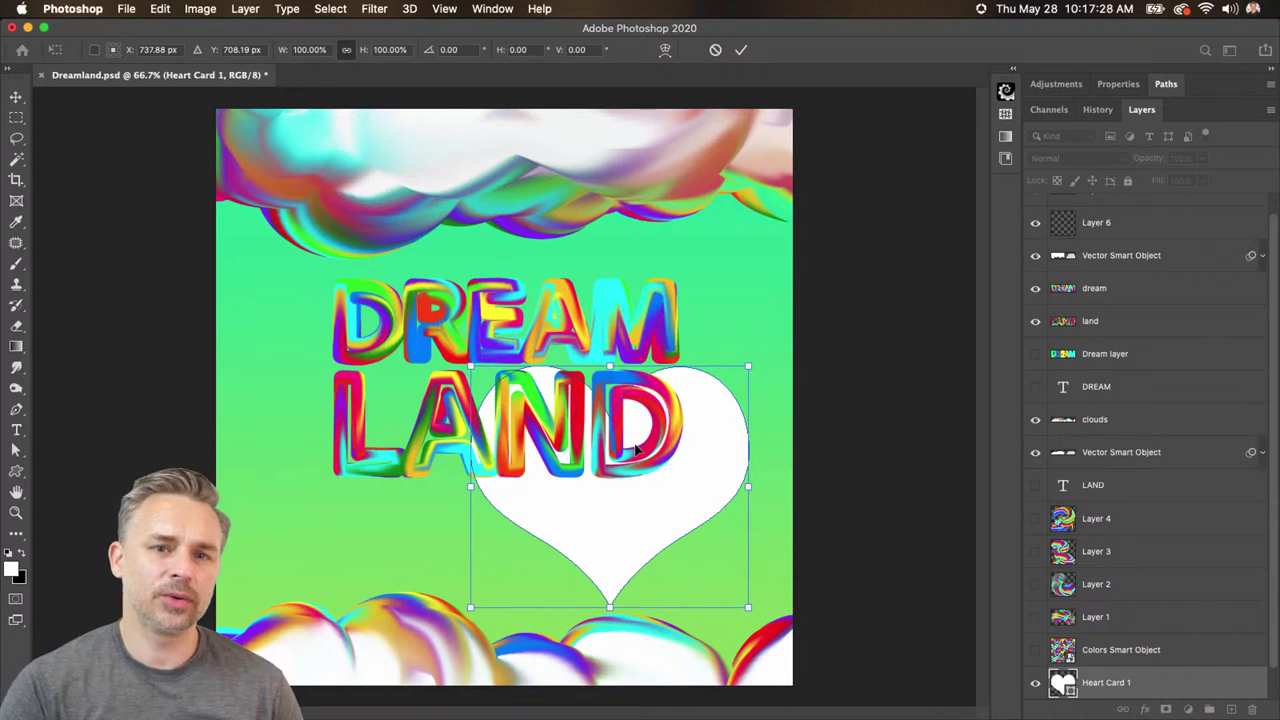
drag(576, 490, 598, 509)
scroll(1117, 614, down, 1)
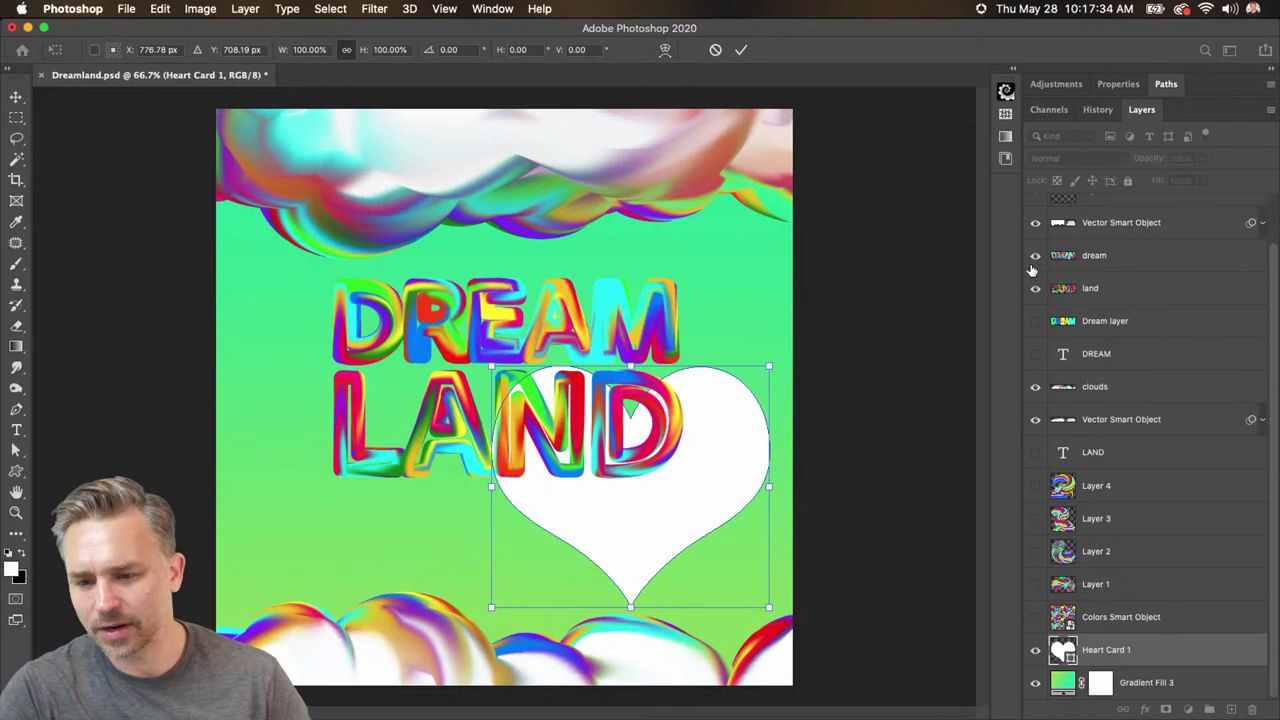
drag(1030, 288, 1043, 252)
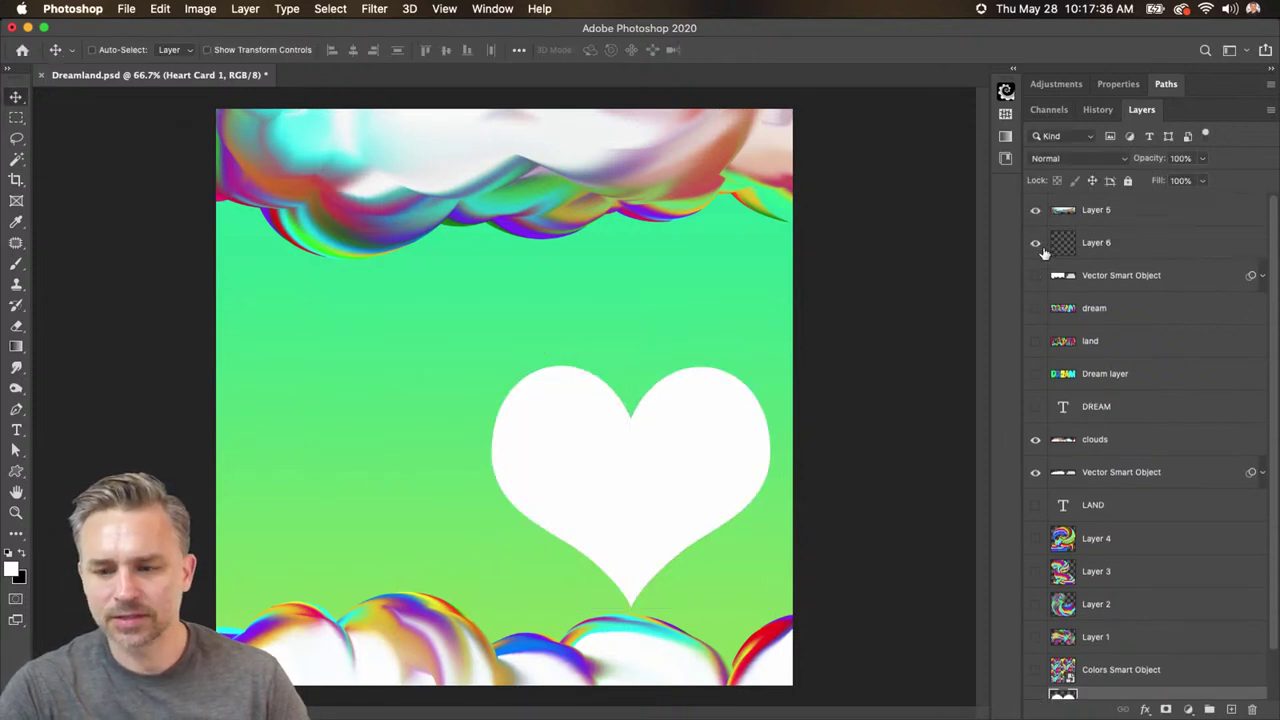
- Hide both cloud layers, show the checker pattern and move Heart Card 1 above it
click(1035, 211)
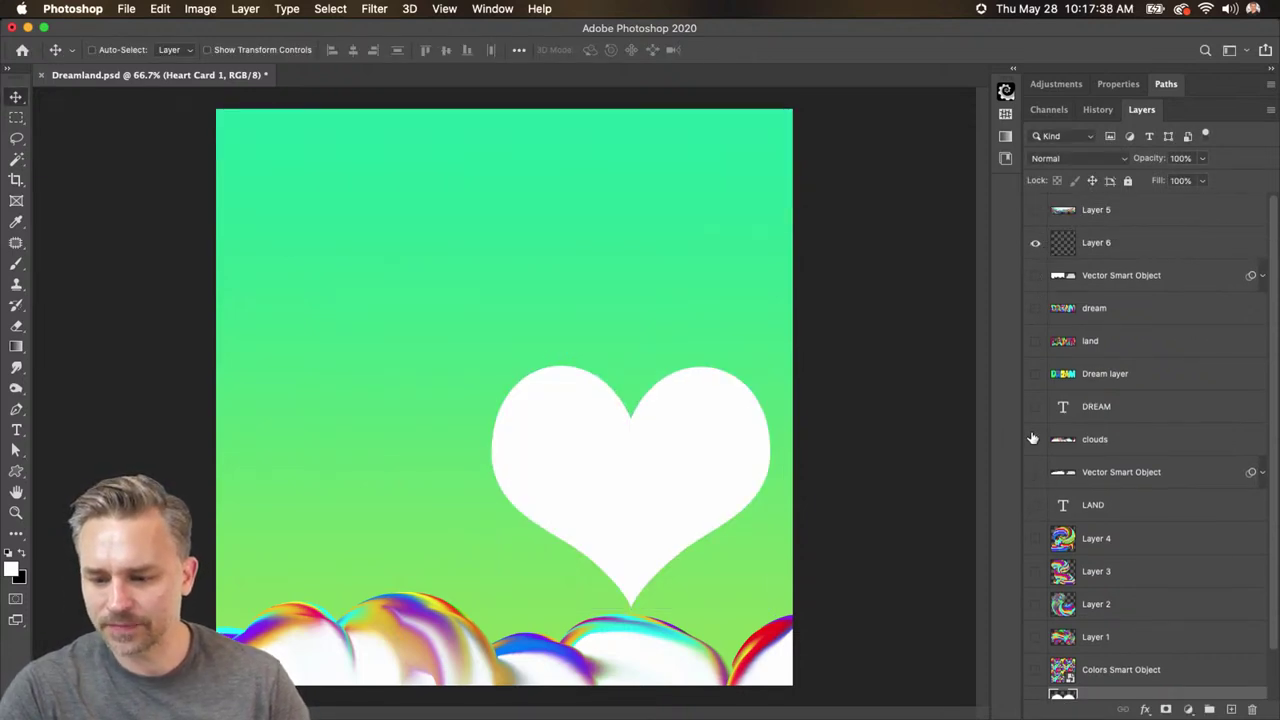
click(1035, 439)
scroll(1040, 560, down, 2)
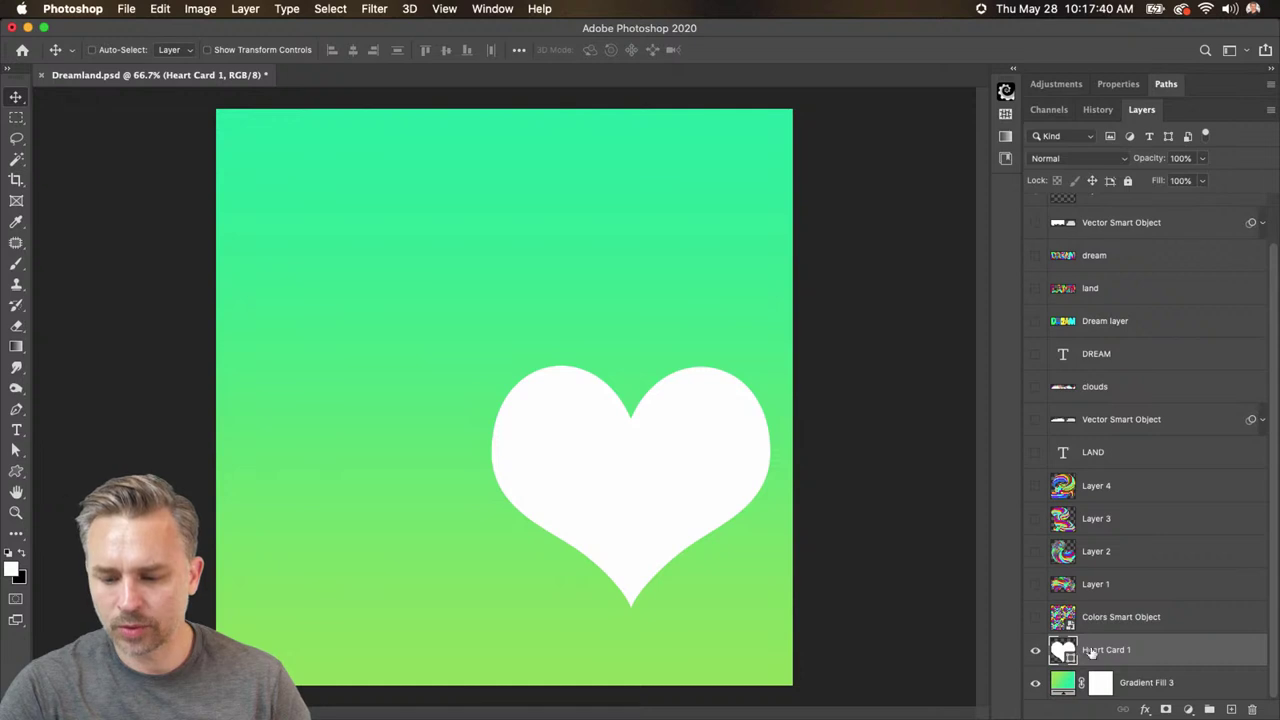
click(1036, 617)
drag(1123, 651, 1110, 602)
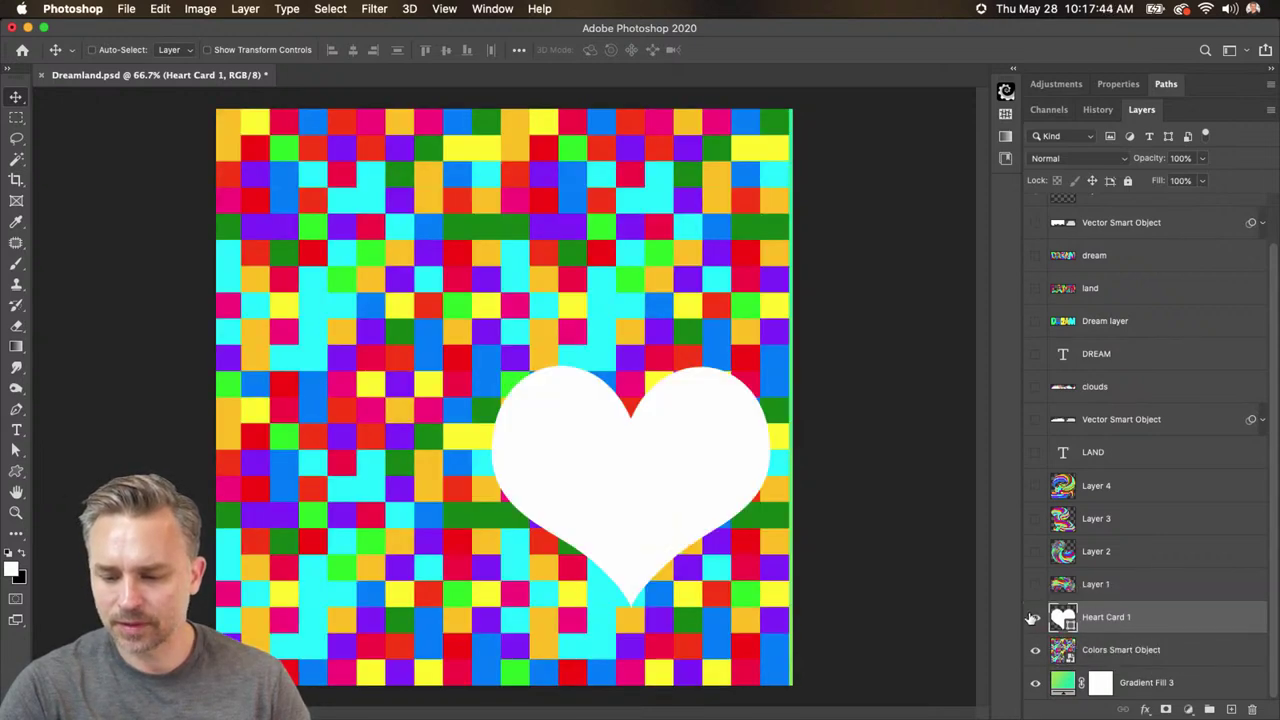
- Load the heart's outline as a selection, make a work path from it, and collapse Paths
super+click(1058, 618)
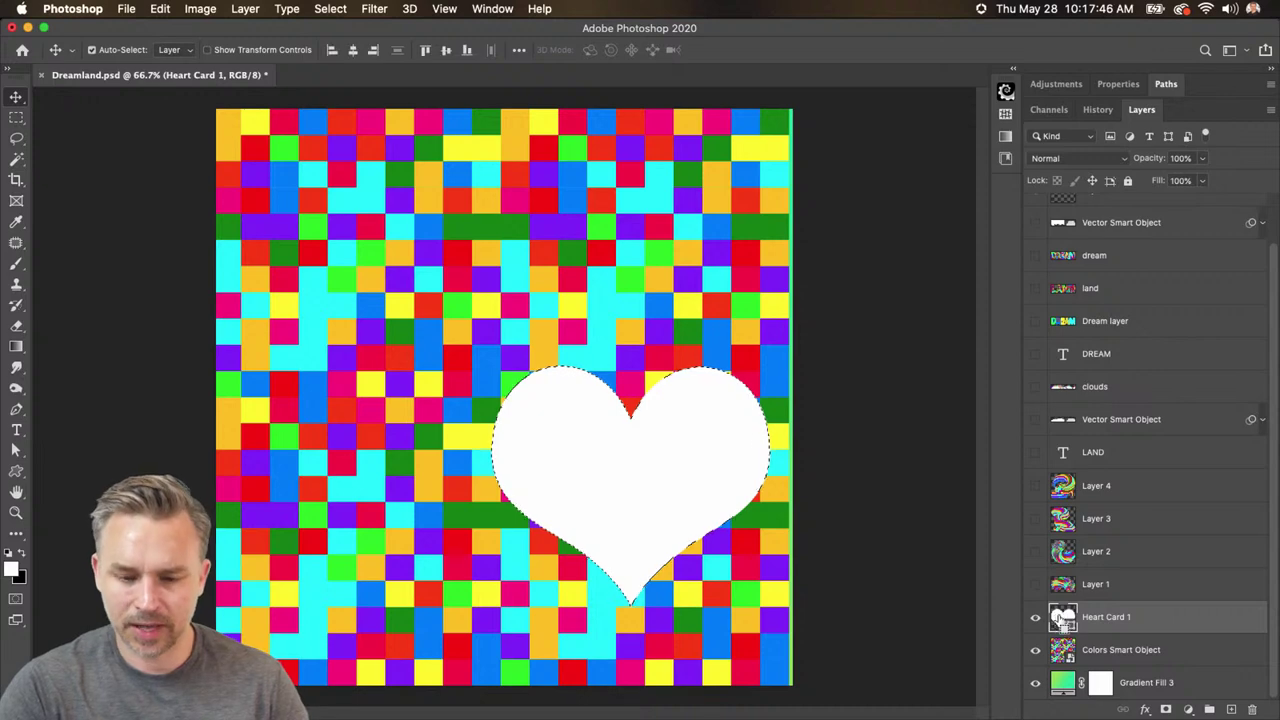
click(1162, 85)
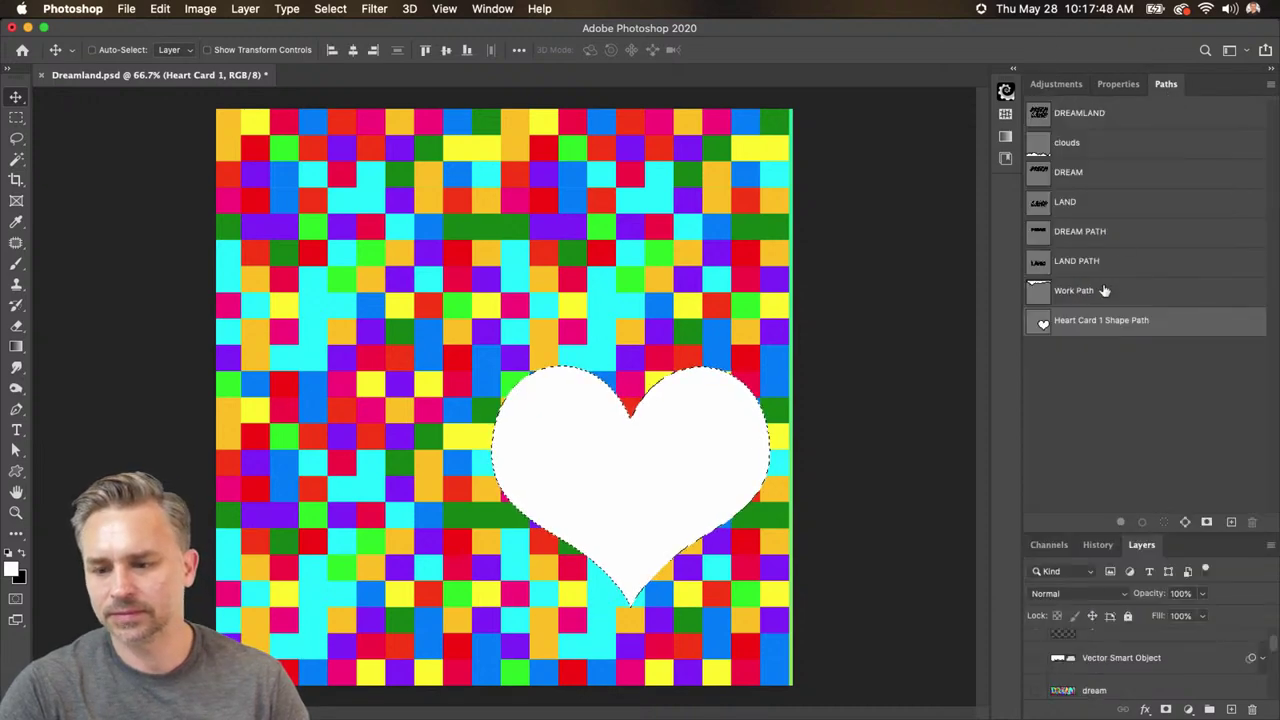
click(1183, 523)
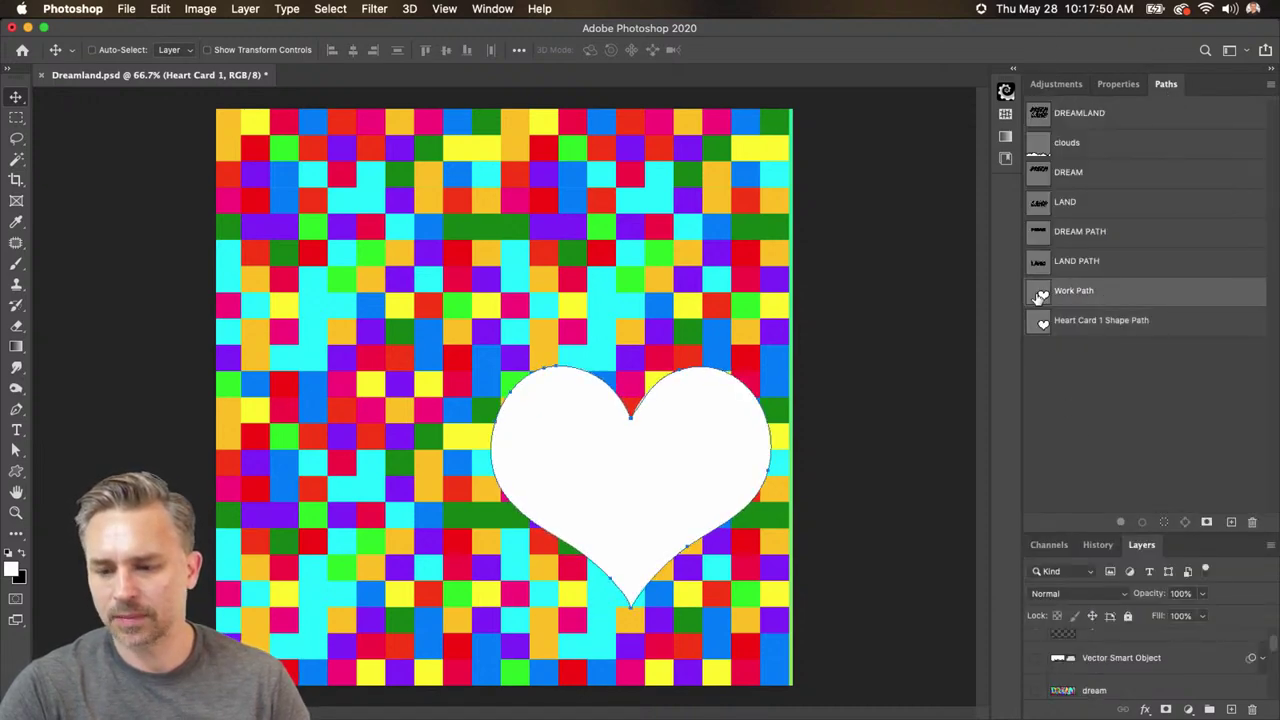
double_click(1196, 88)
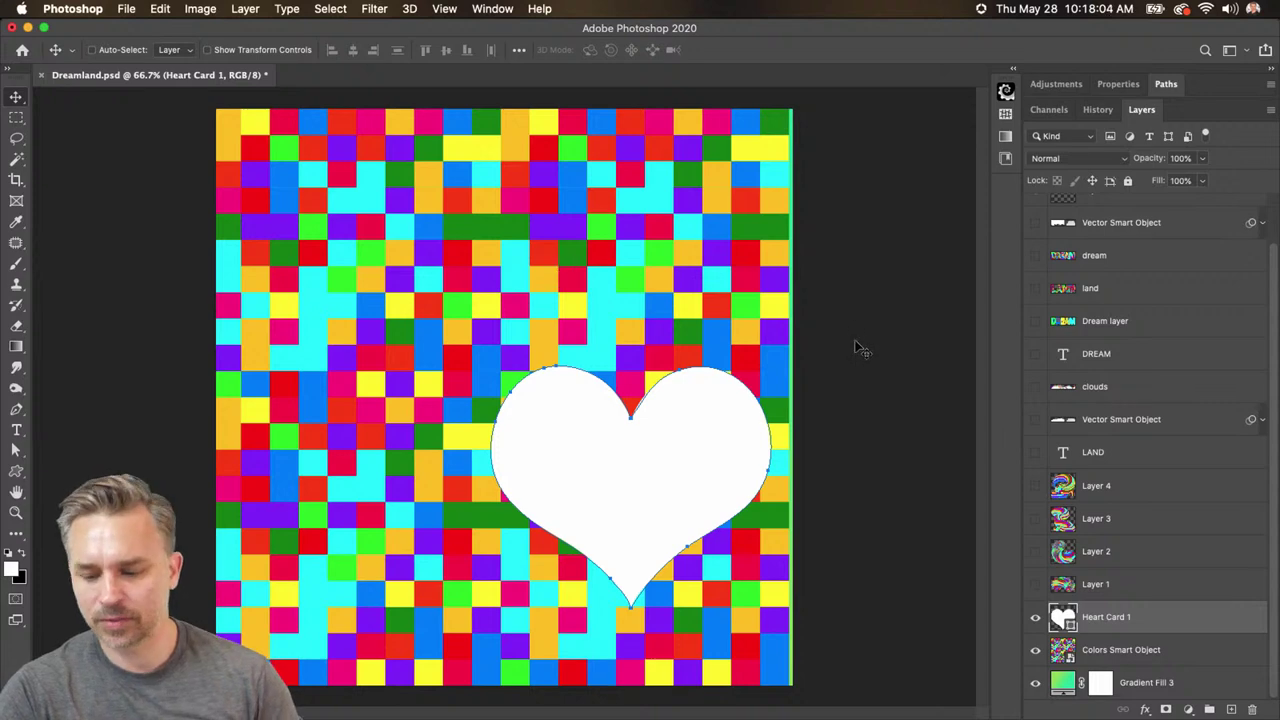
- Add a new layer masked to Heart Card 1's heart shape and target its pixel thumbnail
click(1231, 709)
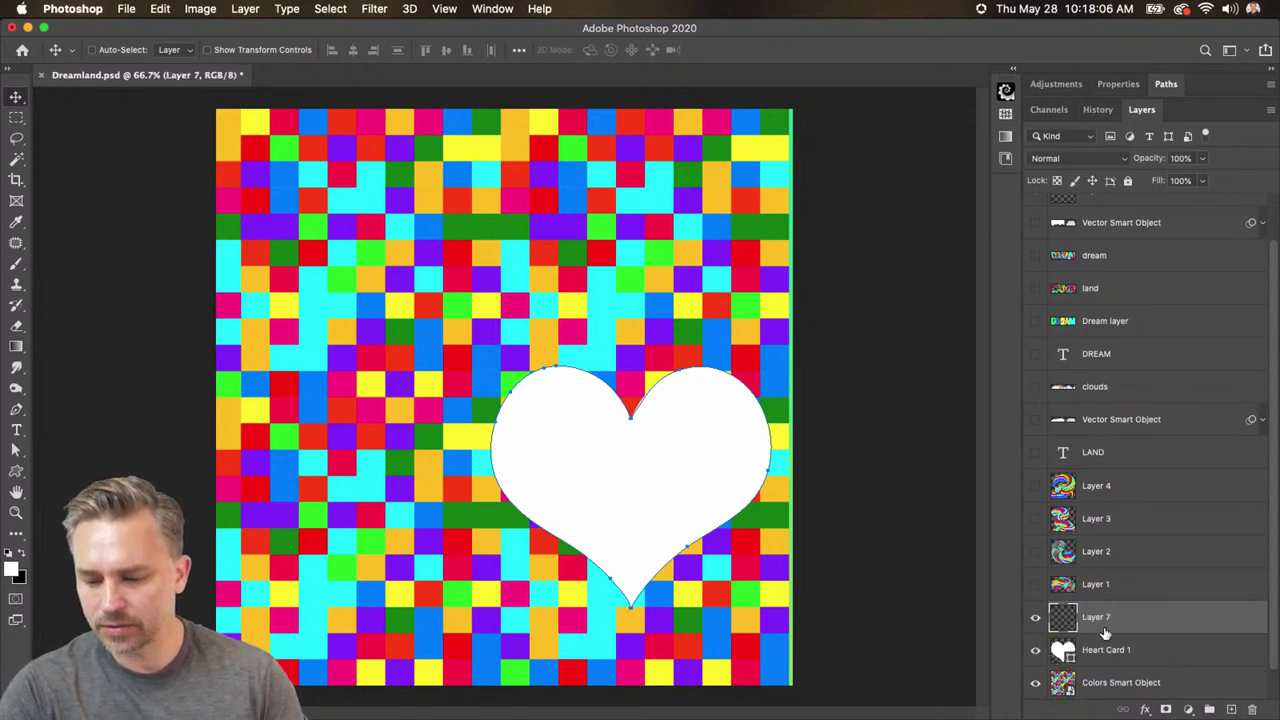
super+click(1060, 650)
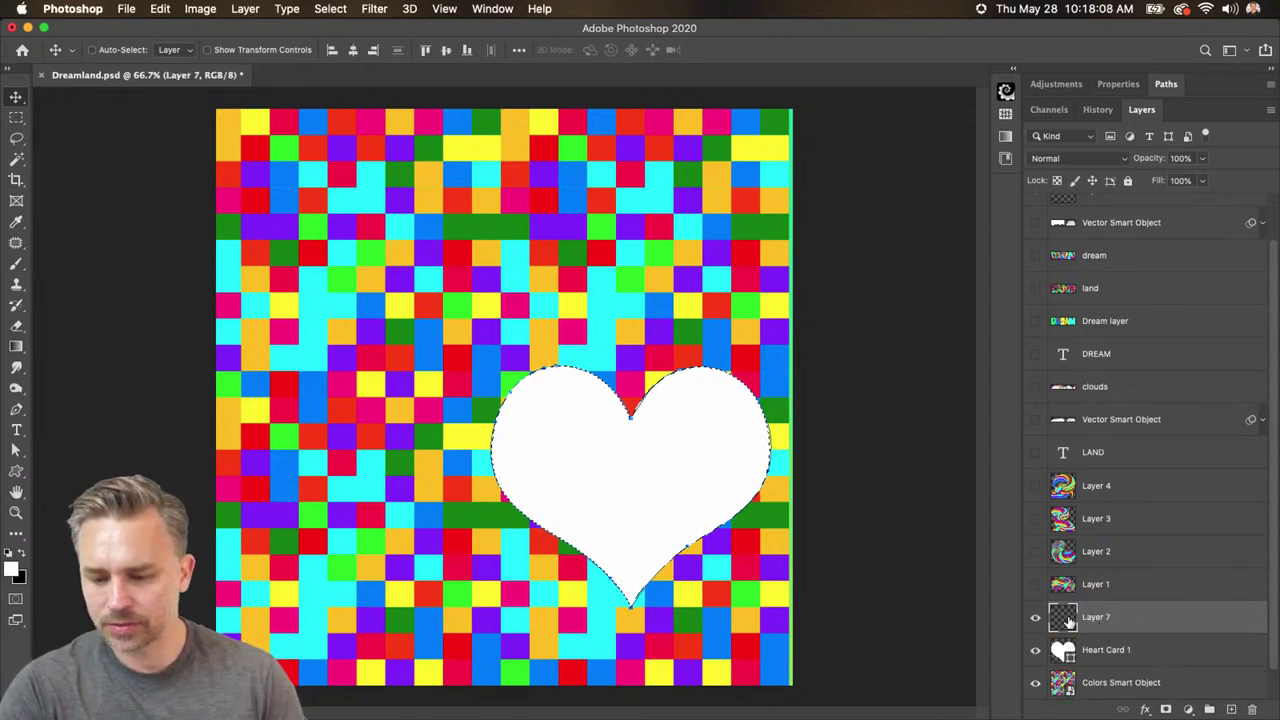
click(1164, 709)
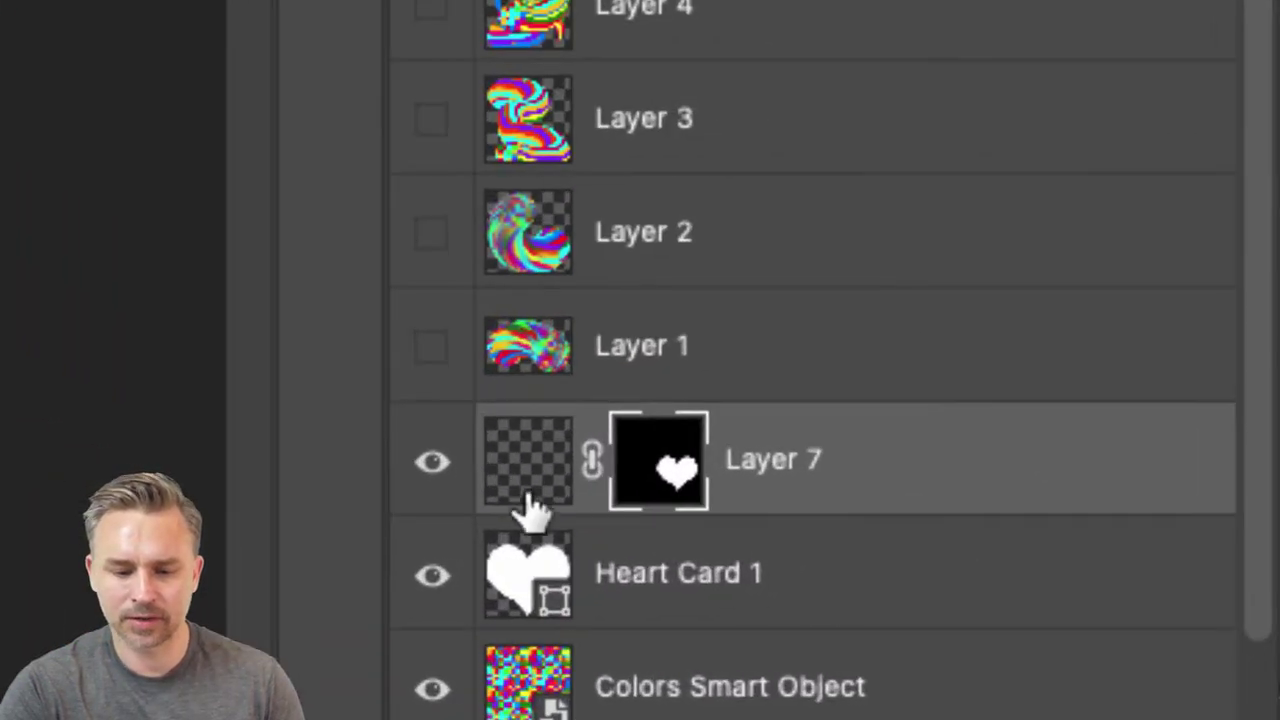
click(525, 470)
click(680, 475)
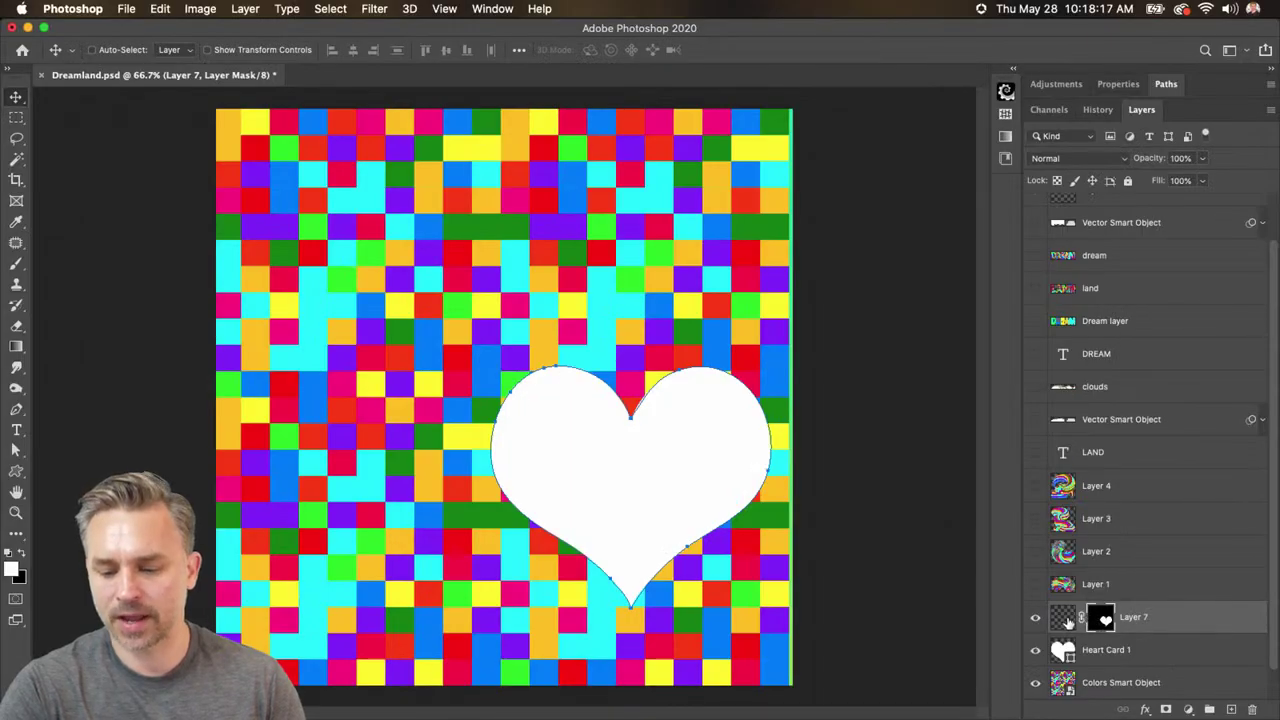
click(1065, 620)
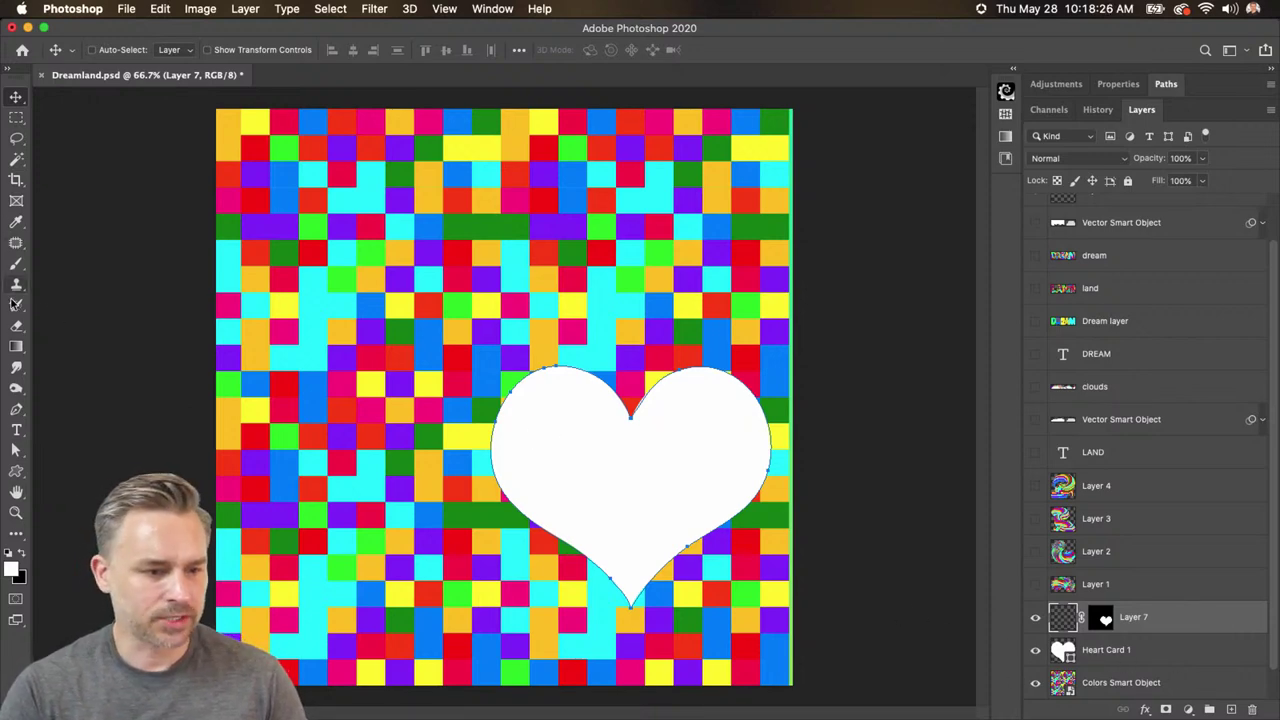
- Pick the Smudge tool, adjust strength and enlarge the brush to 250, undoing a trial stroke
click(16, 367)
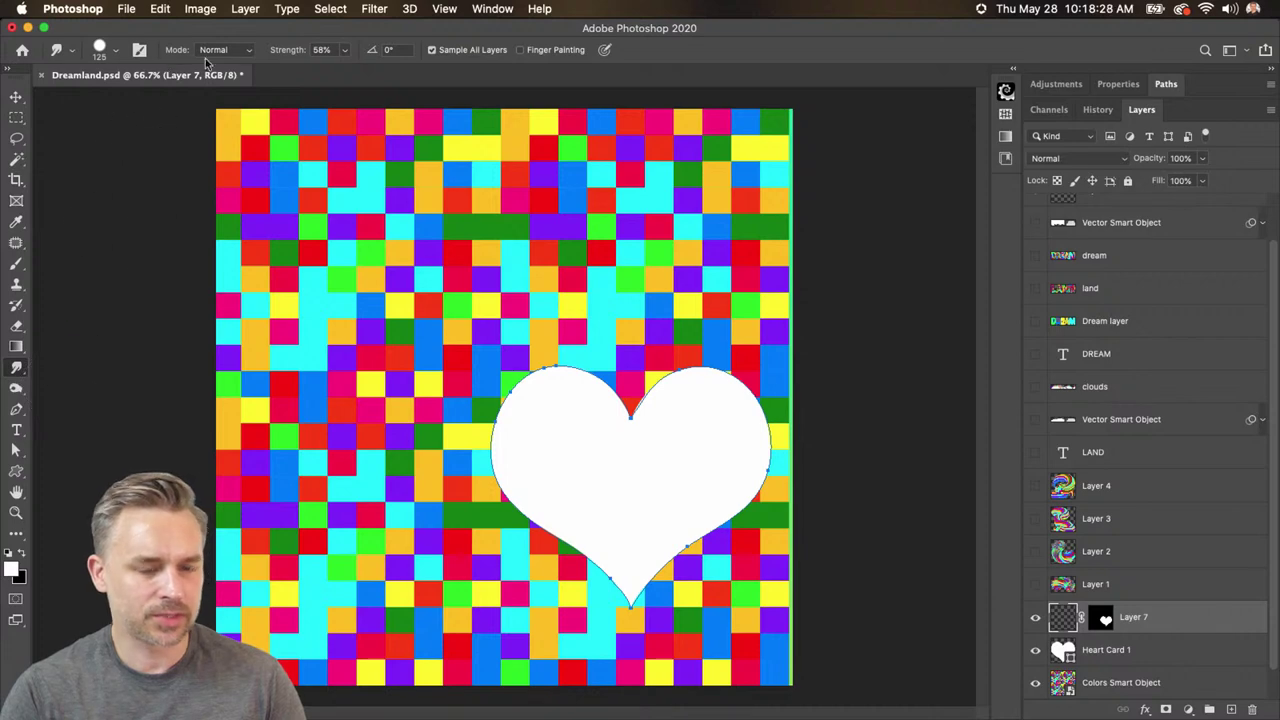
drag(301, 52, 309, 53)
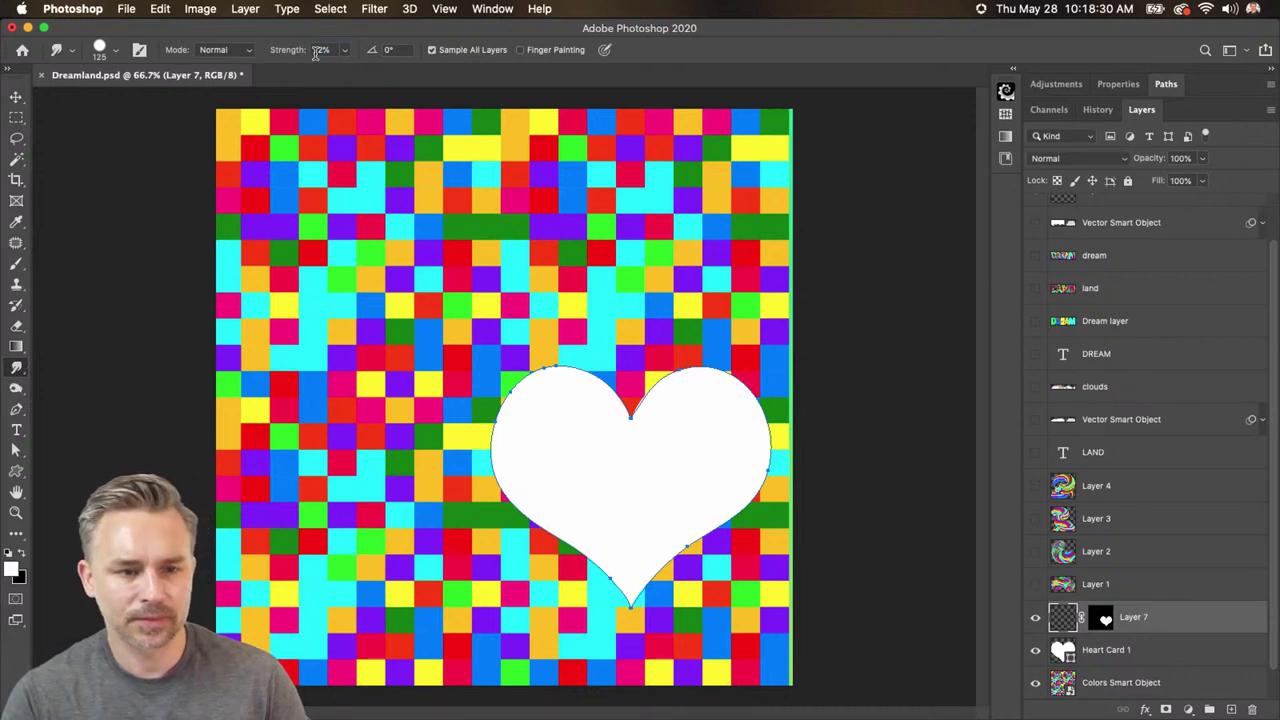
key(bracketright)
key(bracketright)
key(bracketright)
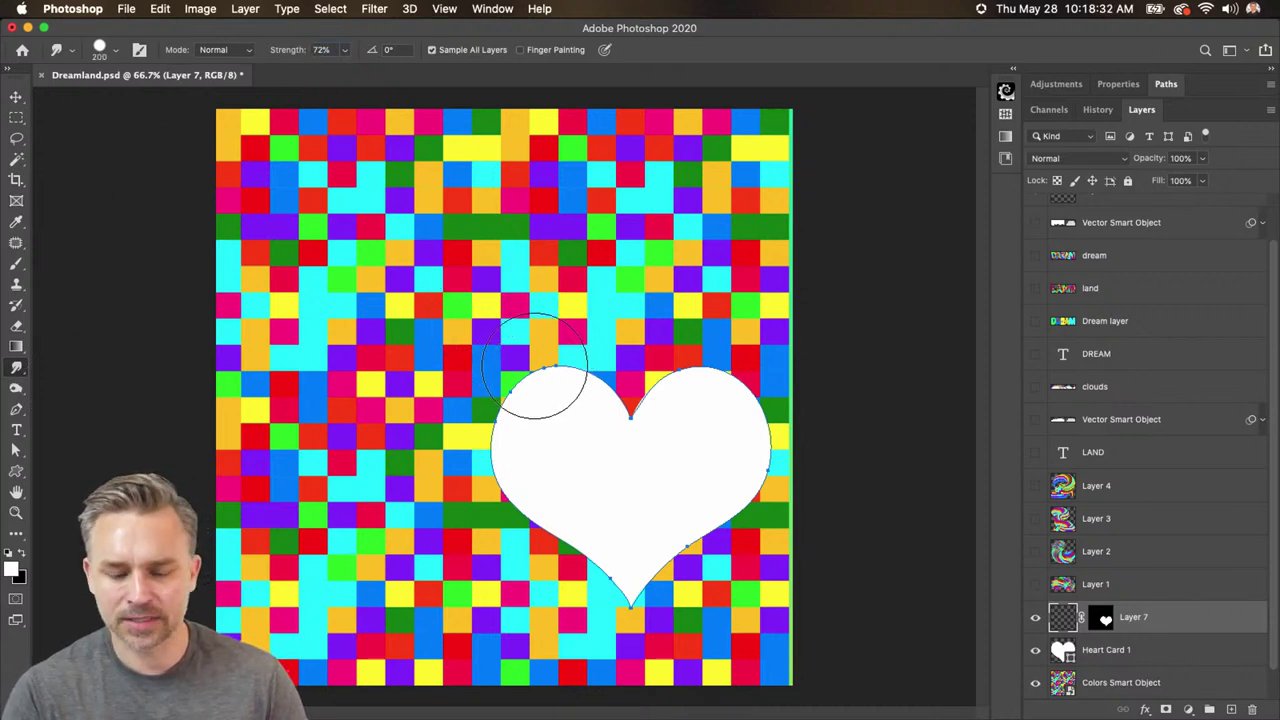
key(bracketright)
mouse_move(571, 357)
mouse_down()
mouse_move(592, 397)
mouse_move(593, 496)
mouse_up()
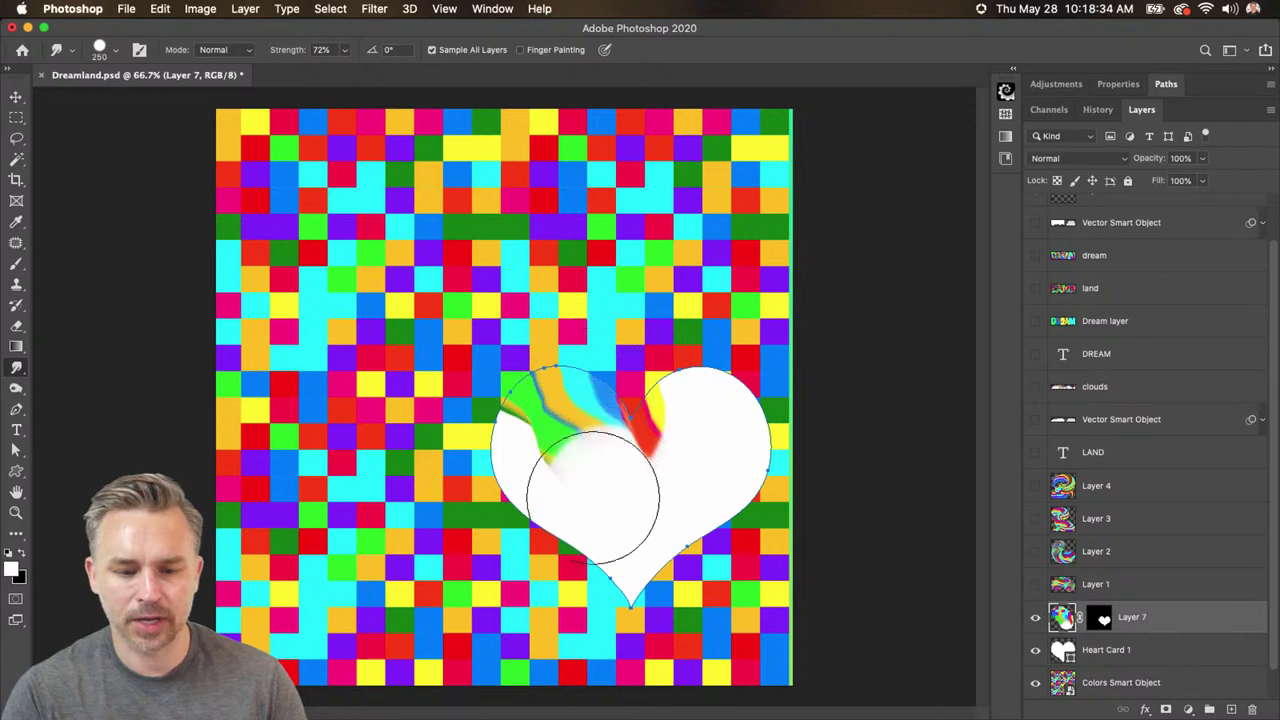
key(super+z)
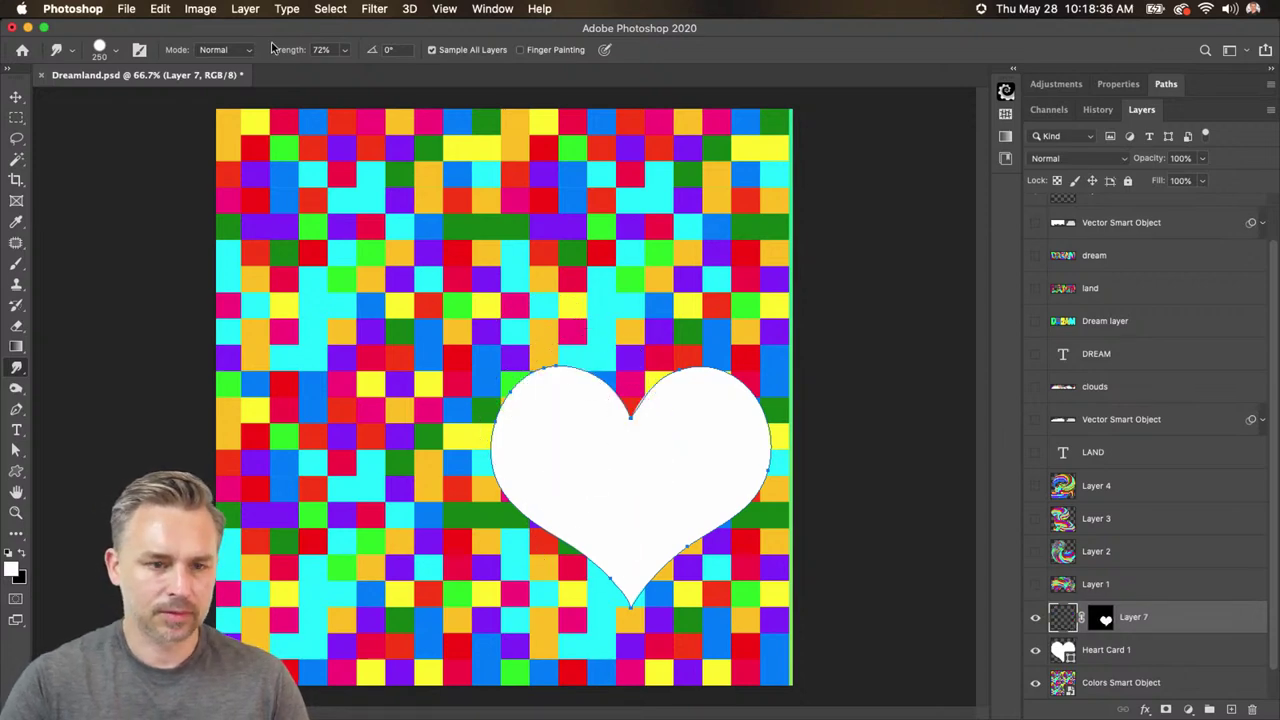
- With a 200 brush, smear the checker colours across the heart's upper and left lobes
drag(271, 46, 262, 47)
key(bracketleft)
mouse_move(569, 420)
mouse_down()
mouse_move(600, 457)
mouse_move(583, 575)
mouse_move(694, 429)
mouse_move(643, 529)
mouse_move(640, 360)
mouse_move(735, 415)
mouse_move(651, 471)
mouse_move(686, 443)
mouse_move(745, 490)
mouse_move(586, 600)
mouse_move(543, 400)
mouse_move(576, 598)
mouse_move(617, 578)
mouse_move(606, 457)
mouse_move(709, 457)
mouse_move(646, 457)
mouse_move(643, 491)
mouse_move(657, 457)
mouse_move(590, 540)
mouse_move(597, 488)
mouse_up()
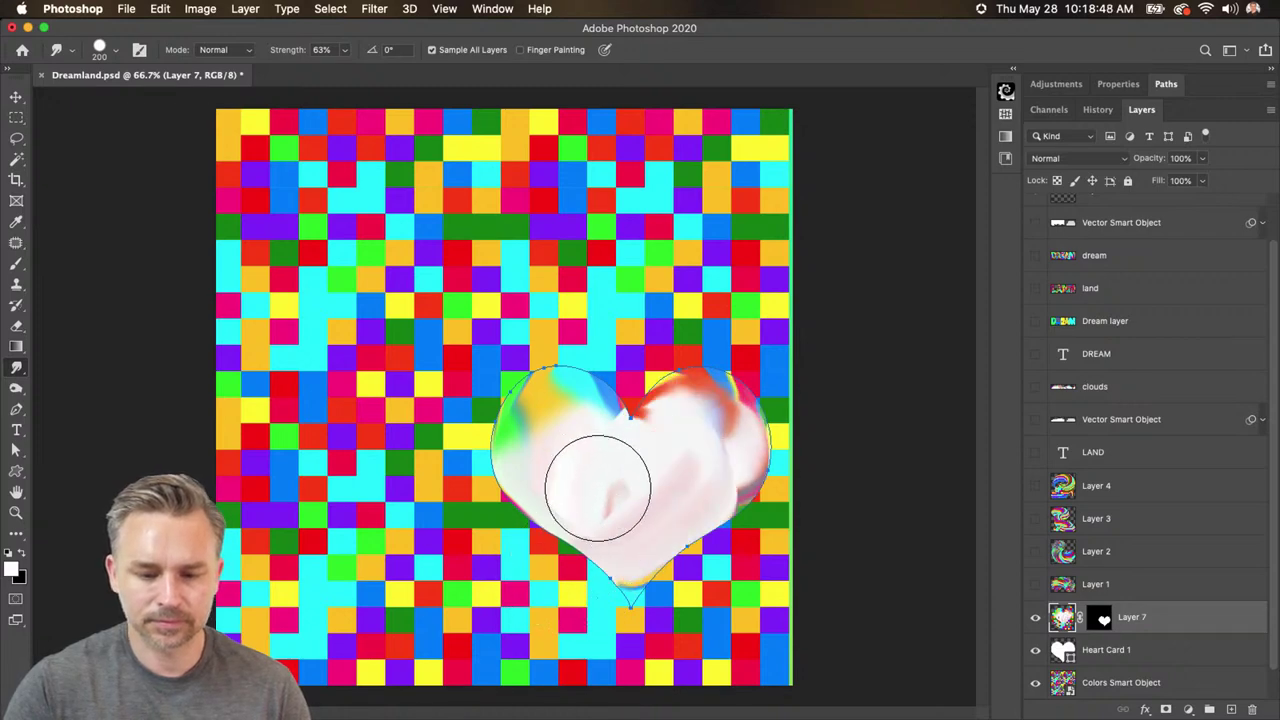
key(super+z)
key(super+z)
key(super+z)
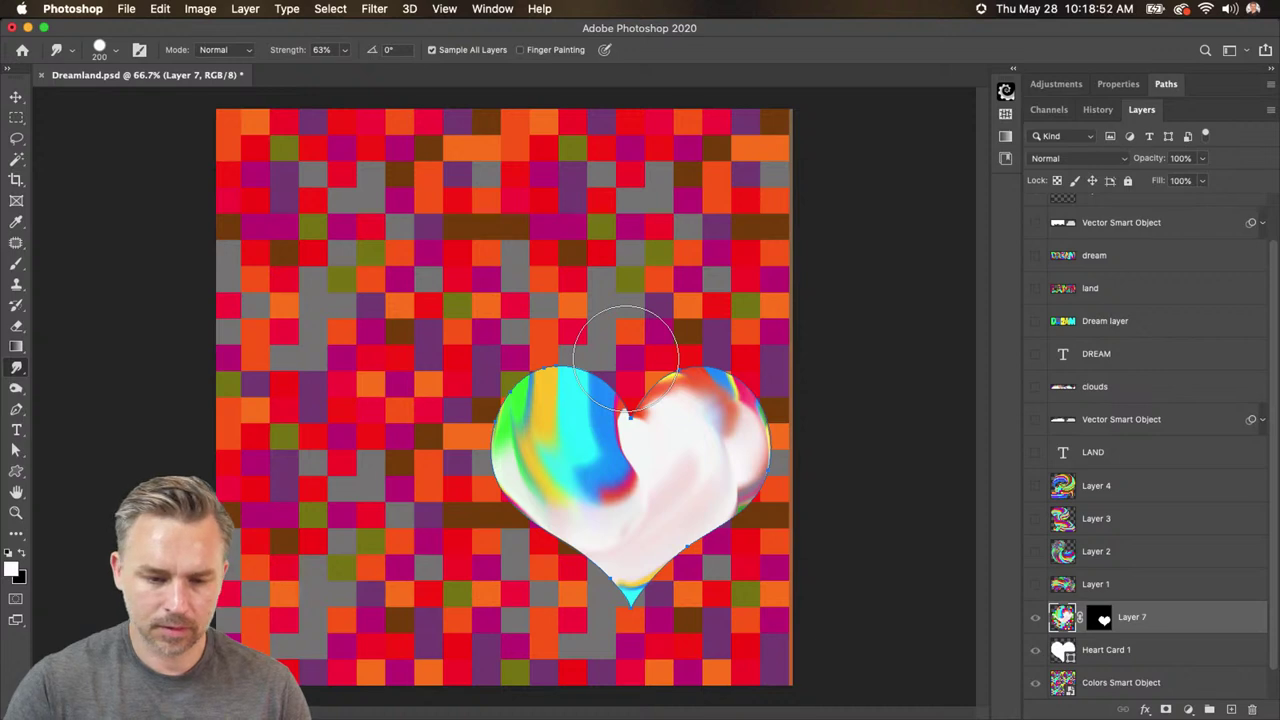
key(super+shift+z)
mouse_move(640, 390)
mouse_down()
mouse_move(528, 424)
mouse_move(594, 509)
mouse_move(518, 376)
mouse_move(562, 350)
mouse_move(590, 393)
mouse_move(555, 376)
mouse_move(504, 413)
mouse_move(504, 466)
mouse_move(542, 521)
mouse_move(640, 604)
mouse_move(618, 667)
mouse_move(668, 485)
mouse_move(656, 398)
mouse_move(695, 380)
mouse_move(737, 426)
mouse_move(735, 474)
mouse_move(703, 559)
mouse_move(650, 611)
mouse_move(616, 619)
mouse_move(715, 399)
mouse_move(688, 385)
mouse_move(706, 380)
mouse_move(762, 419)
mouse_move(742, 521)
mouse_move(610, 601)
mouse_move(615, 415)
mouse_up()
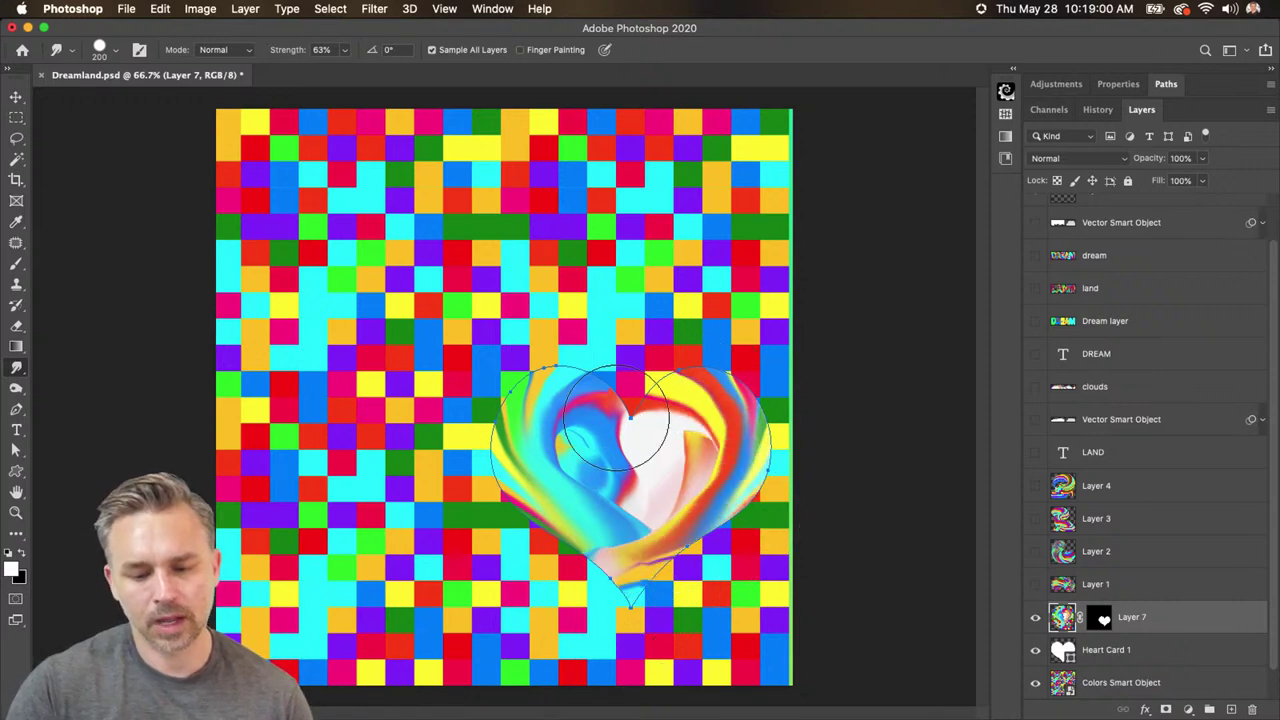
- Hide the Colors checkerboard layer, switch to the Rectangular Marquee and bring up the saved paths list
click(1035, 650)
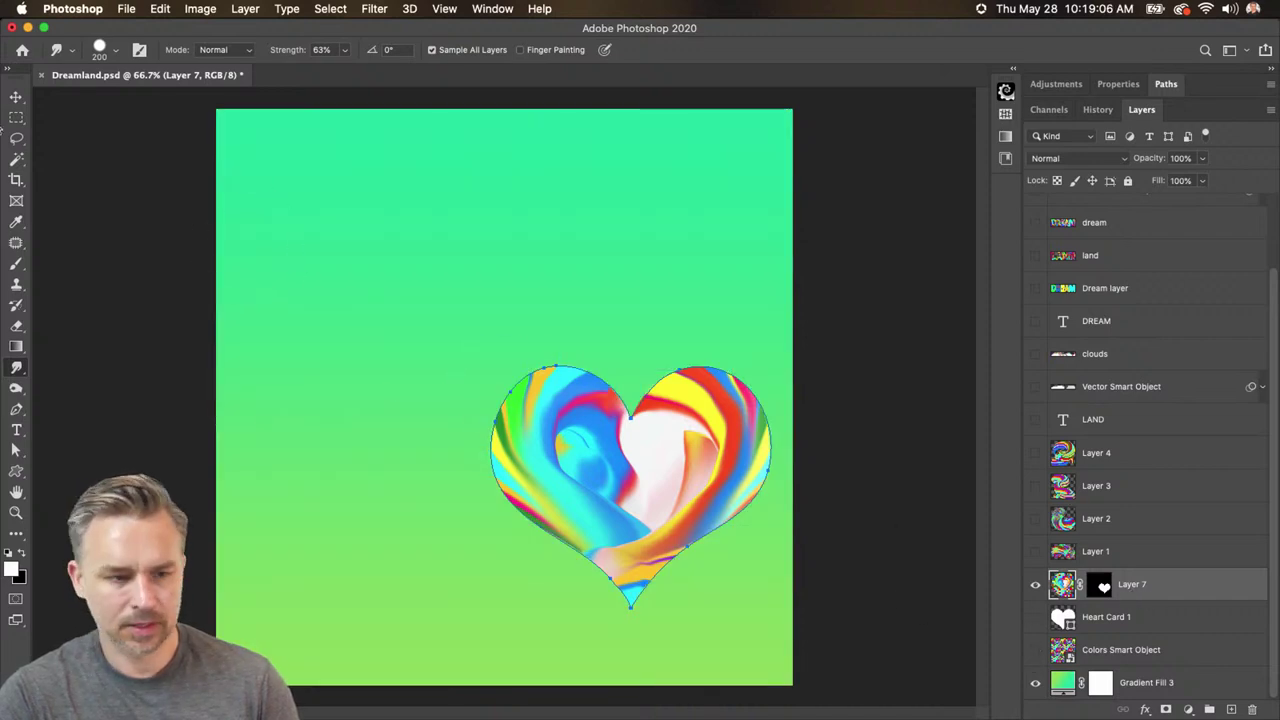
click(16, 117)
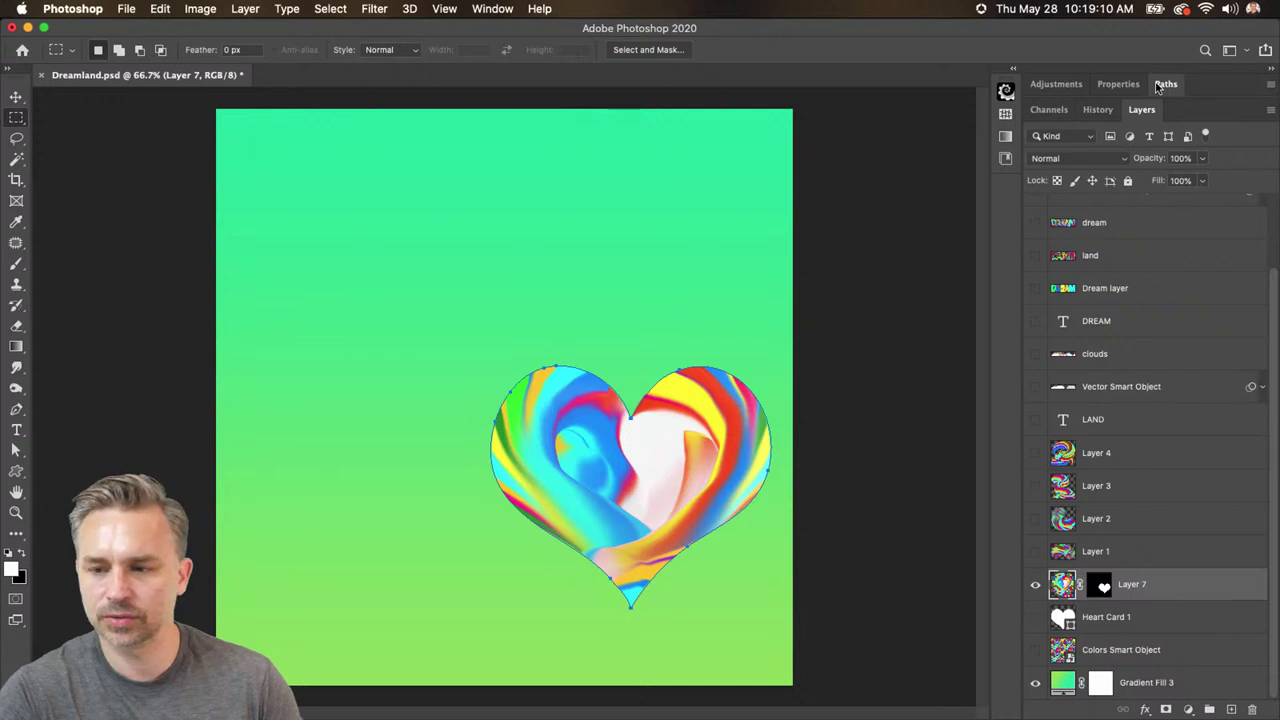
click(1162, 86)
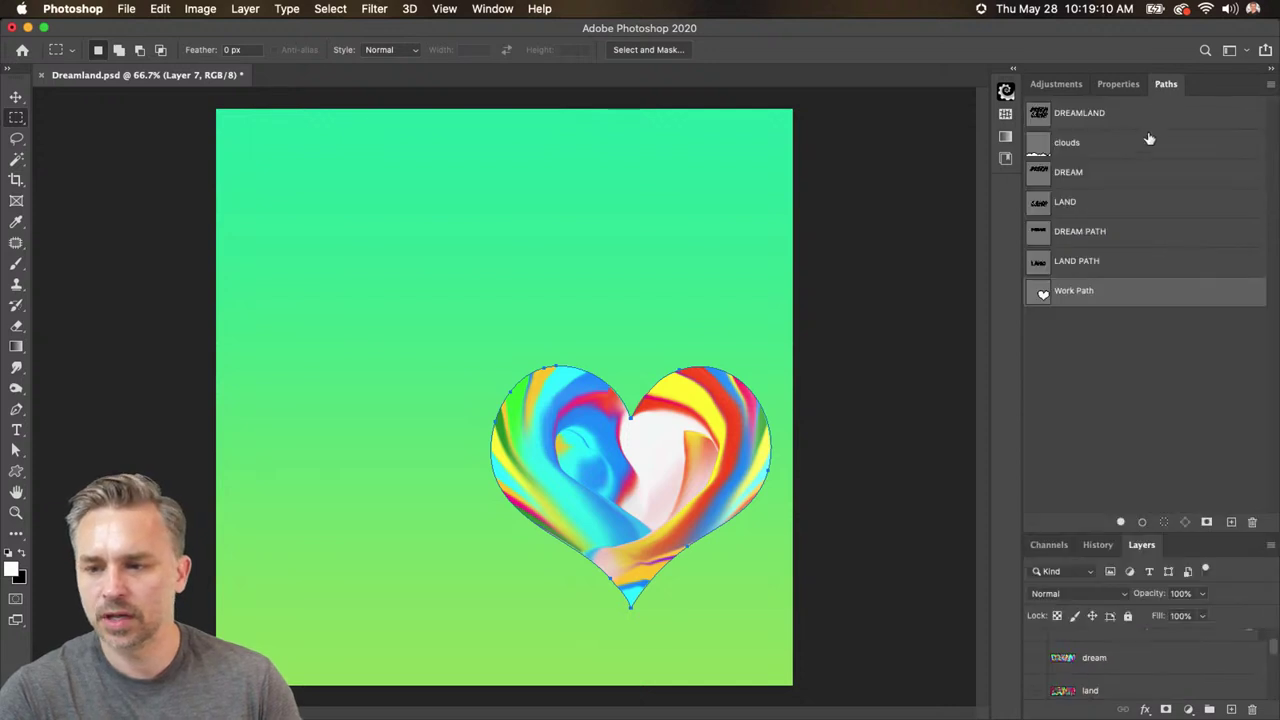
- Show the dream, land, top cloud (Layer 5) and bottom clouds layers, then reselect the rainbow heart layer
double_click(1232, 86)
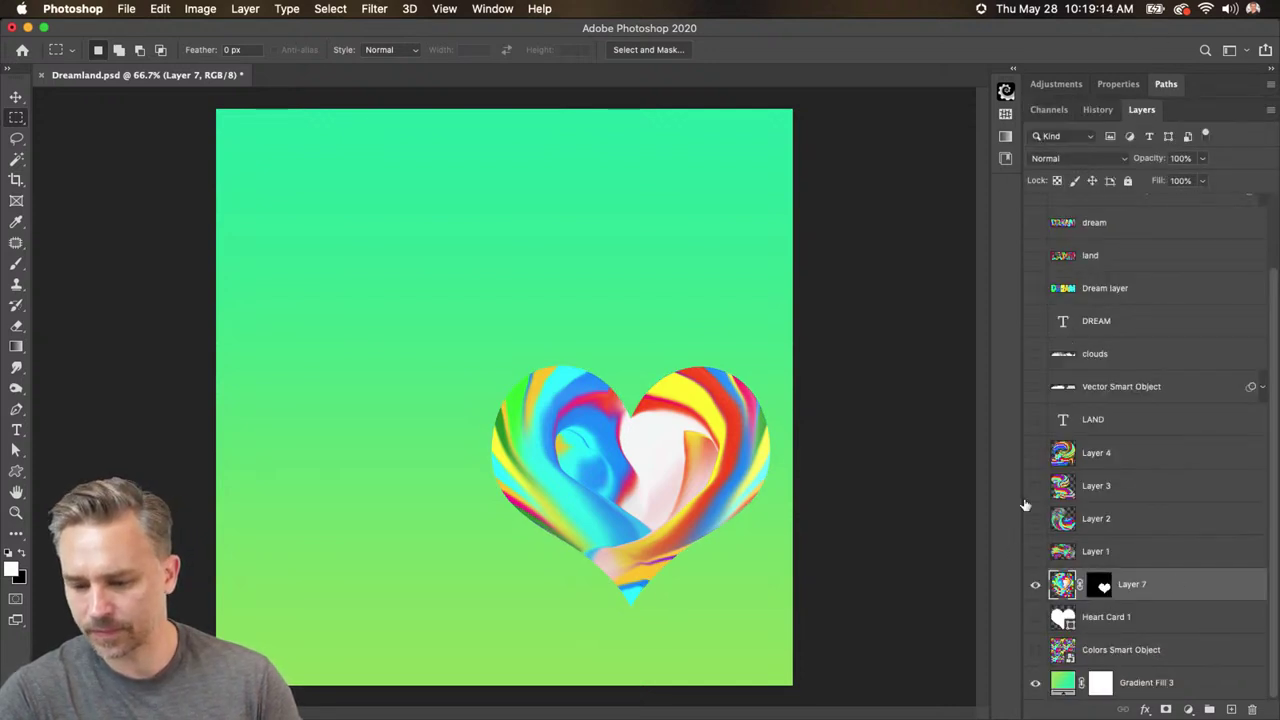
click(1036, 223)
scroll(1039, 258, up, 3)
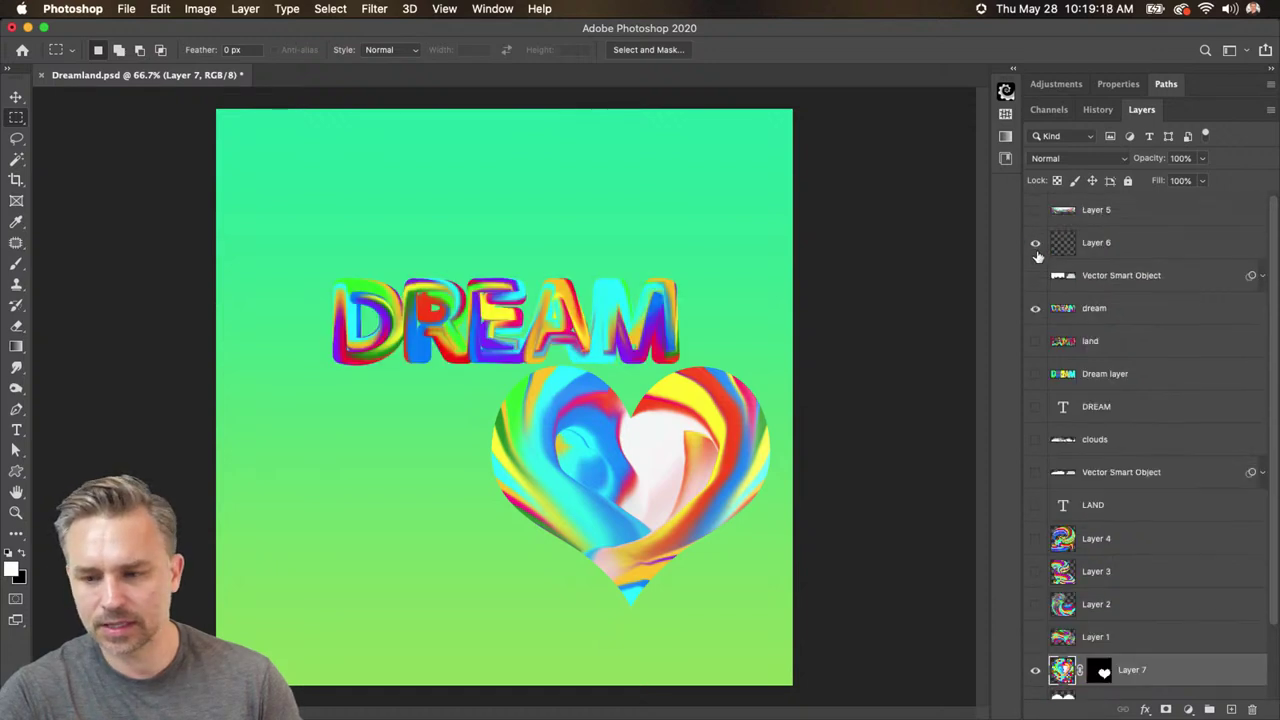
click(1035, 341)
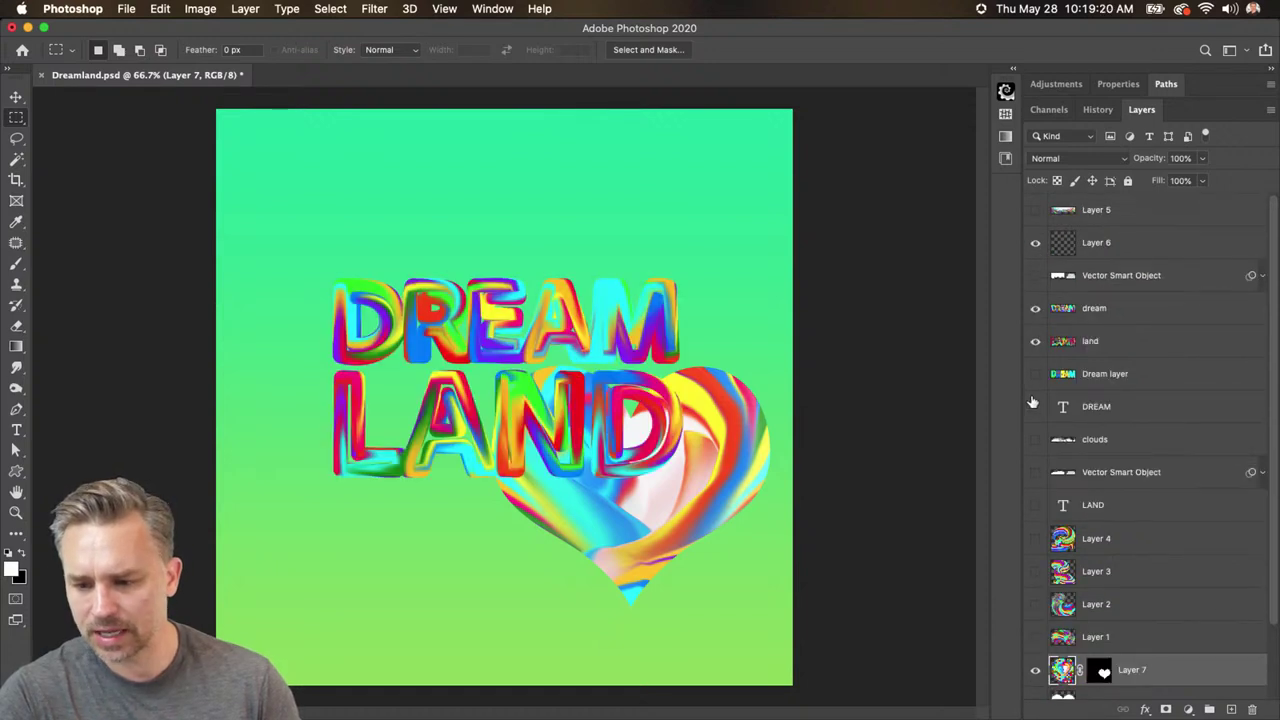
click(1034, 210)
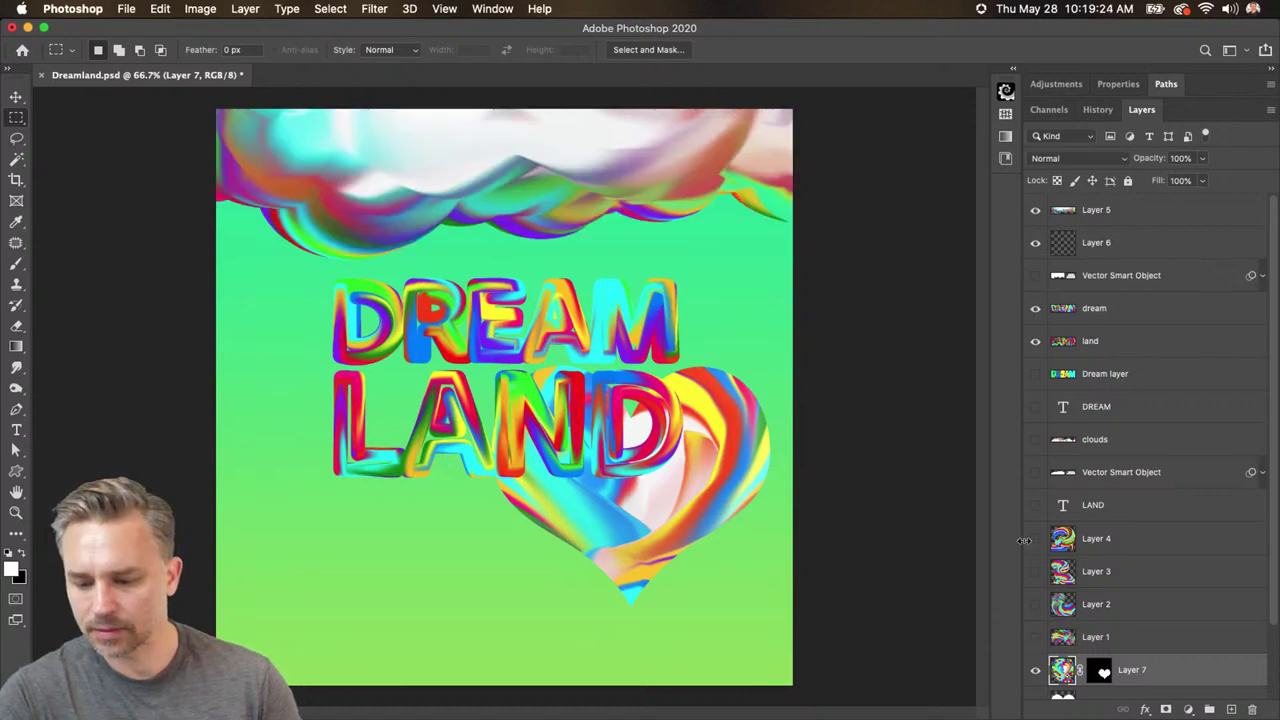
click(1035, 440)
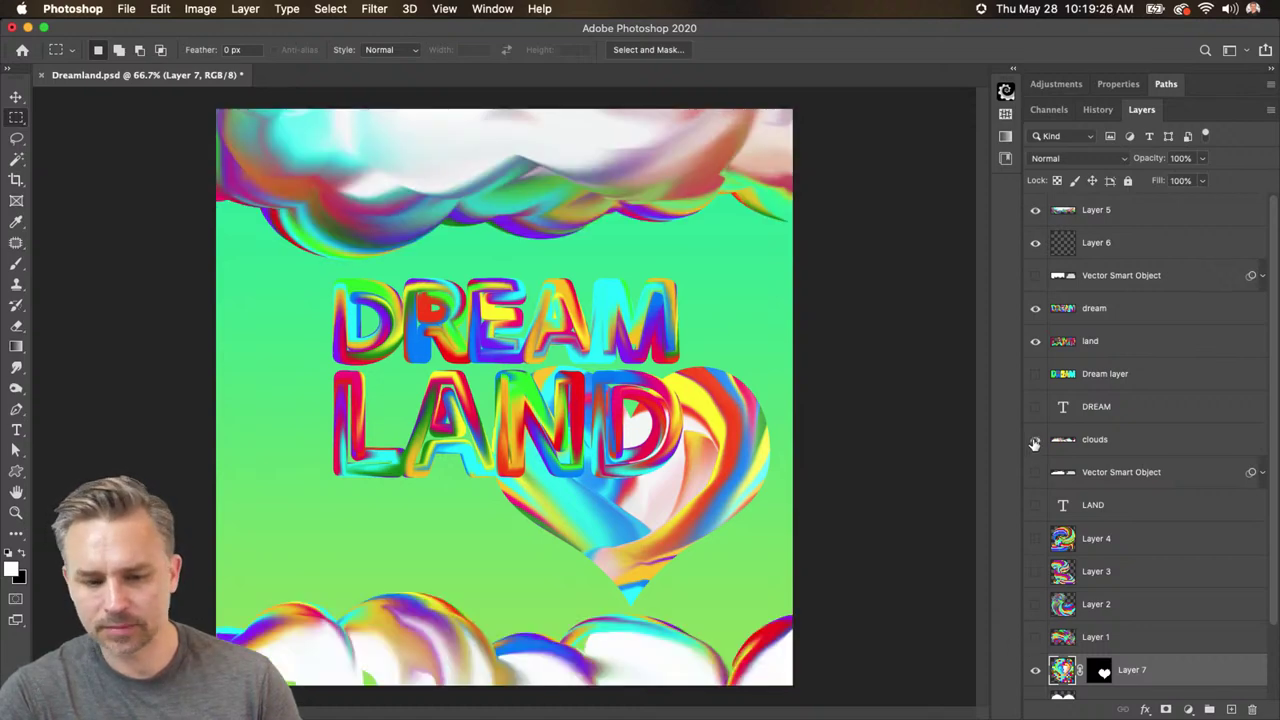
click(1128, 443)
click(1068, 672)
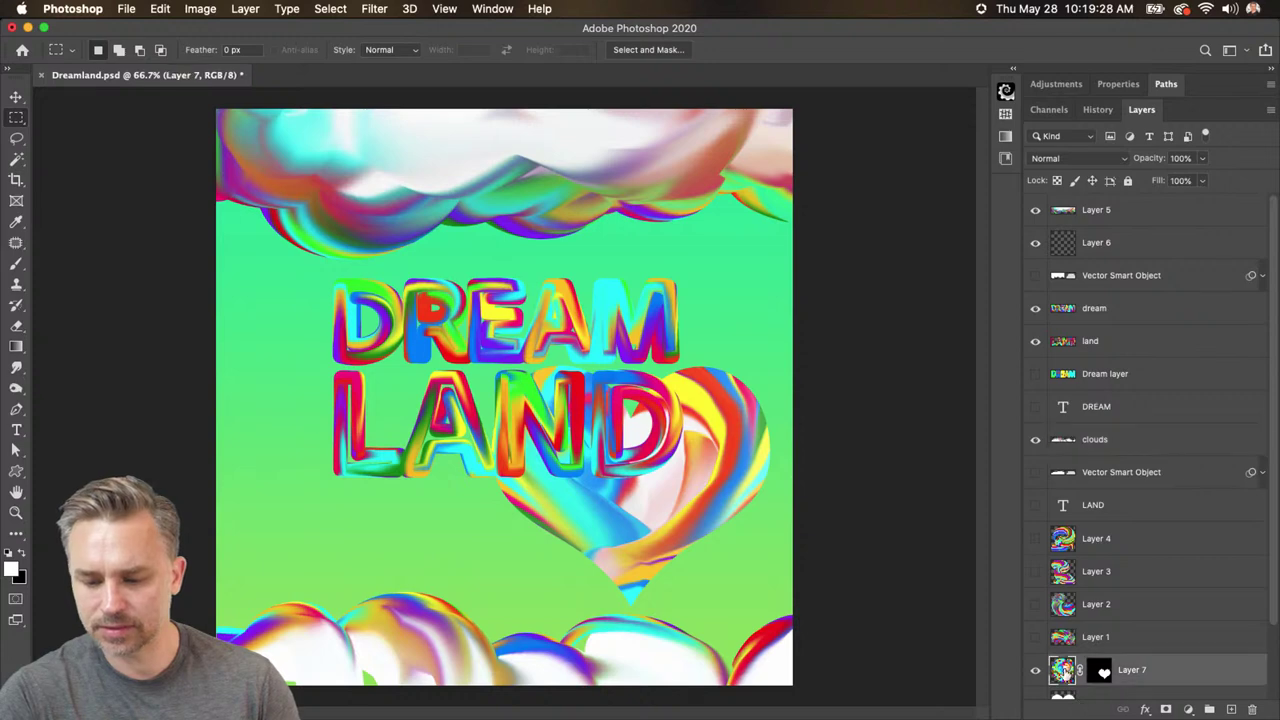
- Move the rainbow heart lower, shrink it to about 68% and tilt it slightly
key(v)
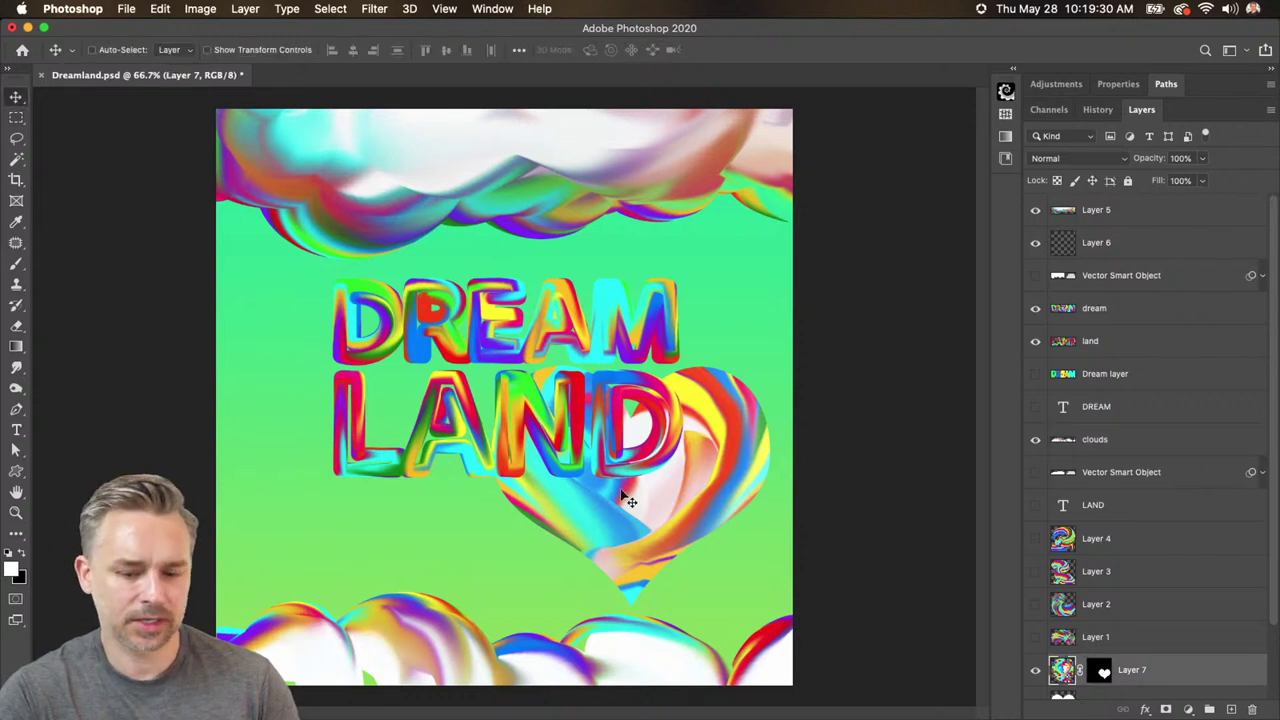
drag(628, 480, 677, 571)
key(ctrl+t)
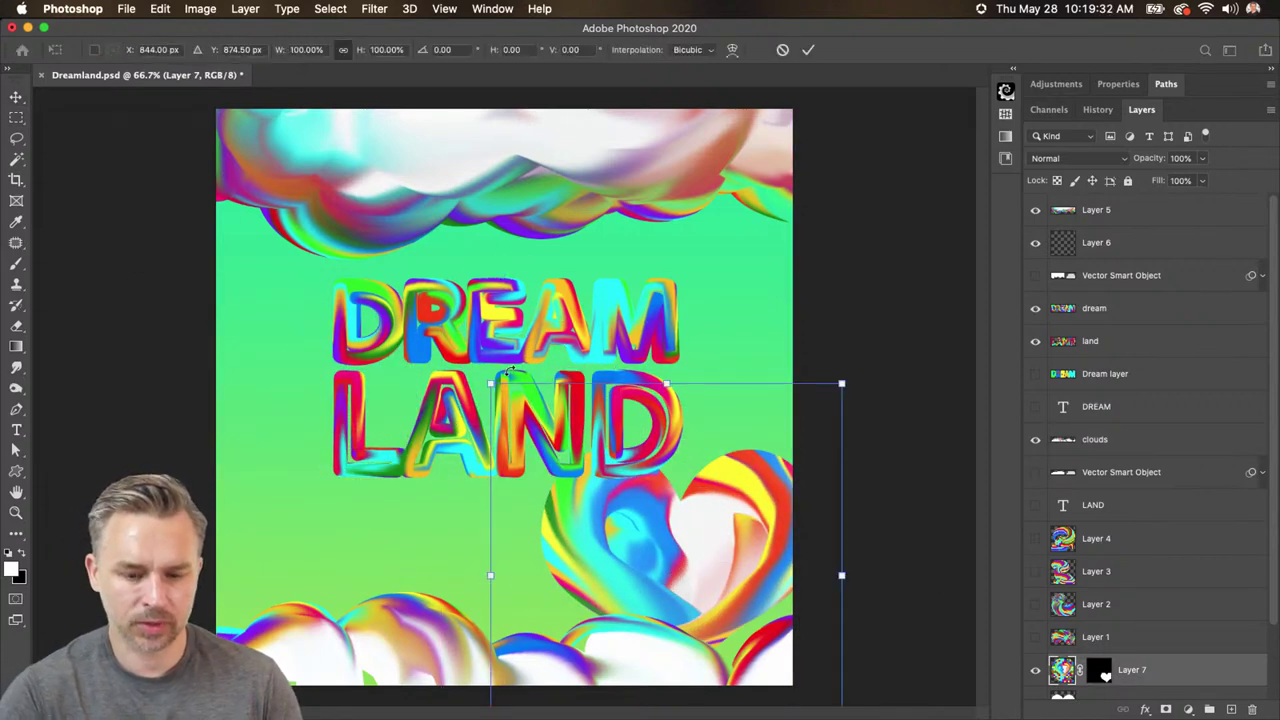
drag(491, 382, 637, 527)
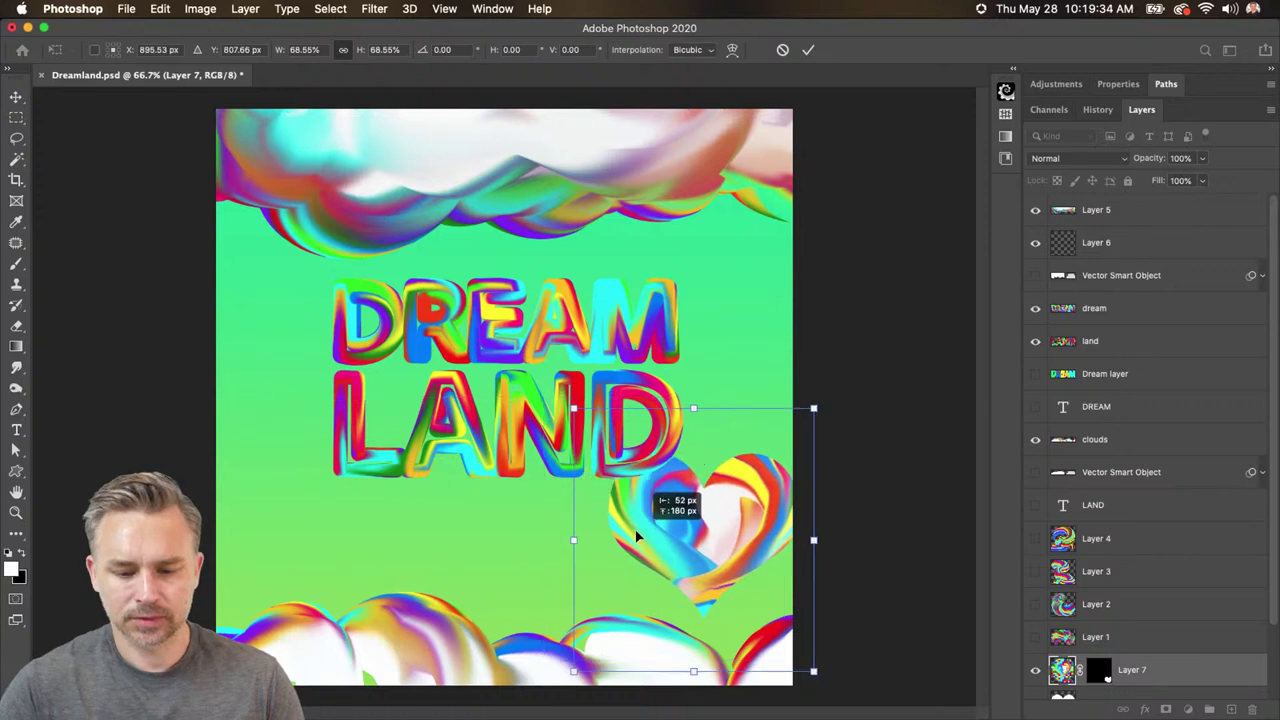
drag(530, 398, 508, 432)
drag(640, 530, 650, 546)
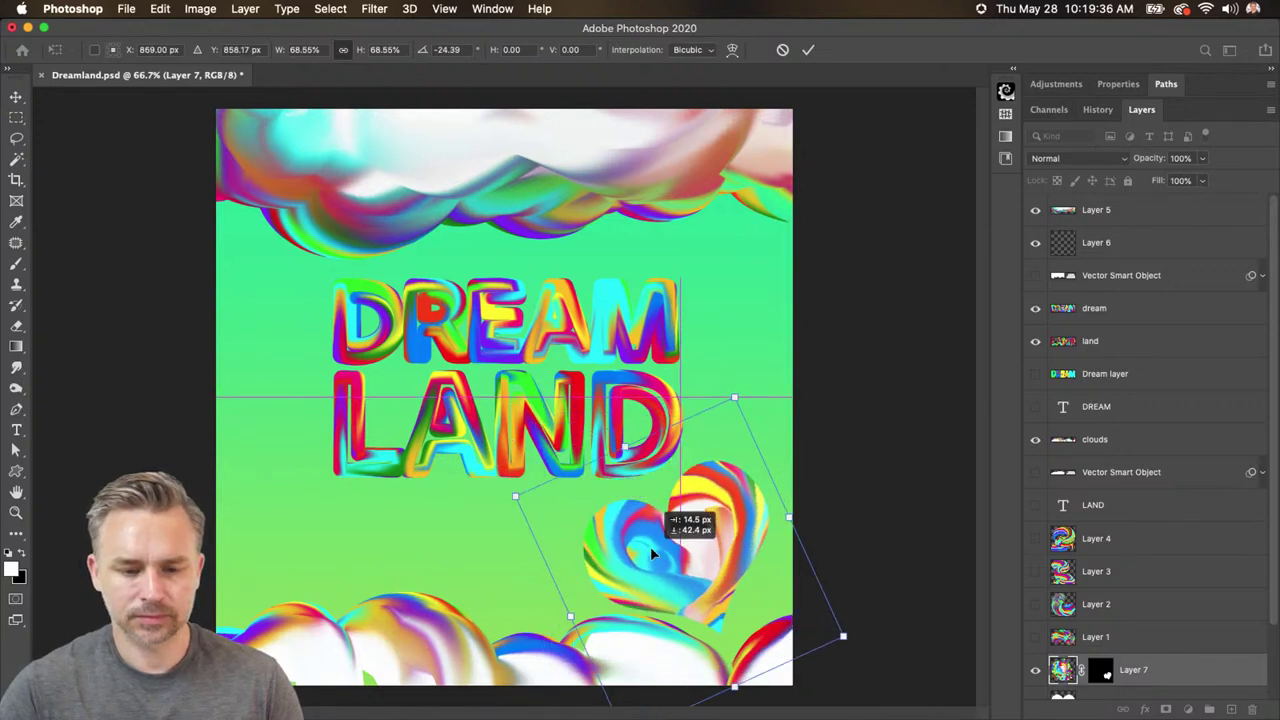
key(Return)
- Show Heart Card 1, move the white heart left and shrink it to about 42%
scroll(1243, 549, down, 3)
click(1035, 617)
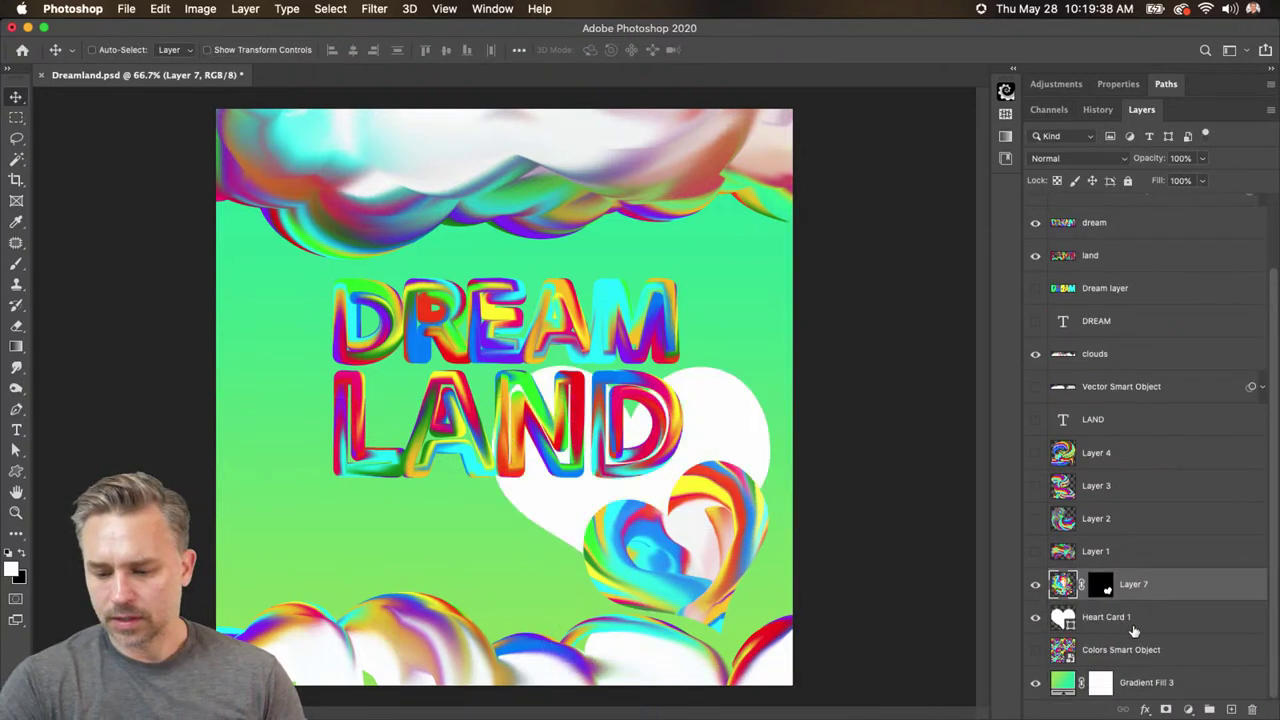
click(1134, 620)
drag(422, 411, 231, 432)
key(ctrl+t)
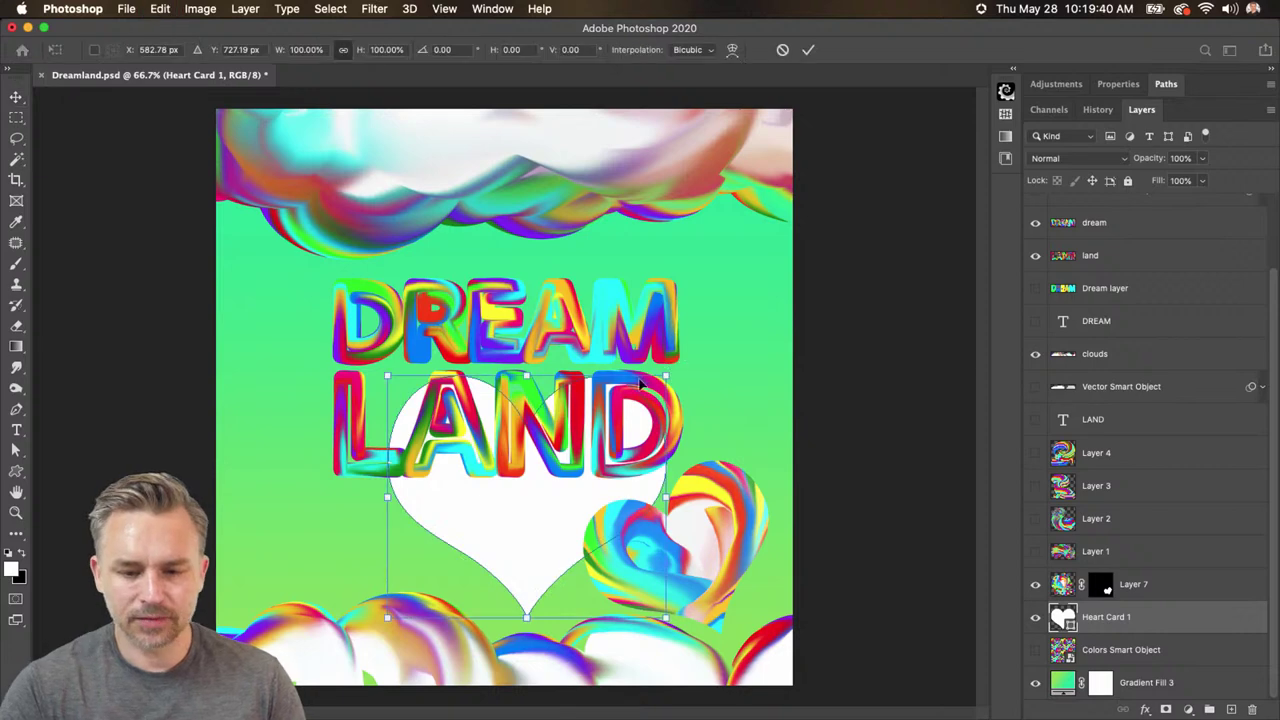
drag(672, 375, 507, 512)
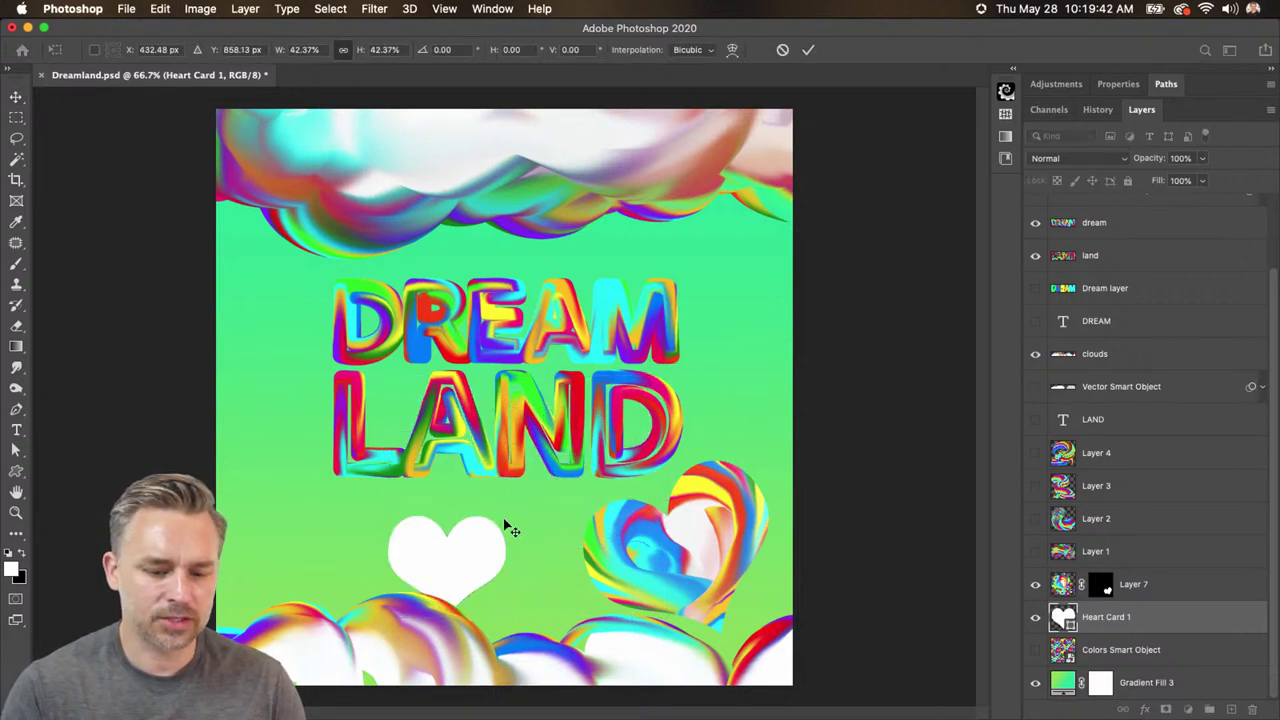
key(Return)
- Shrink the white heart further, place it below LAND, and hide the rainbow heart's Layer 7
drag(428, 566, 369, 400)
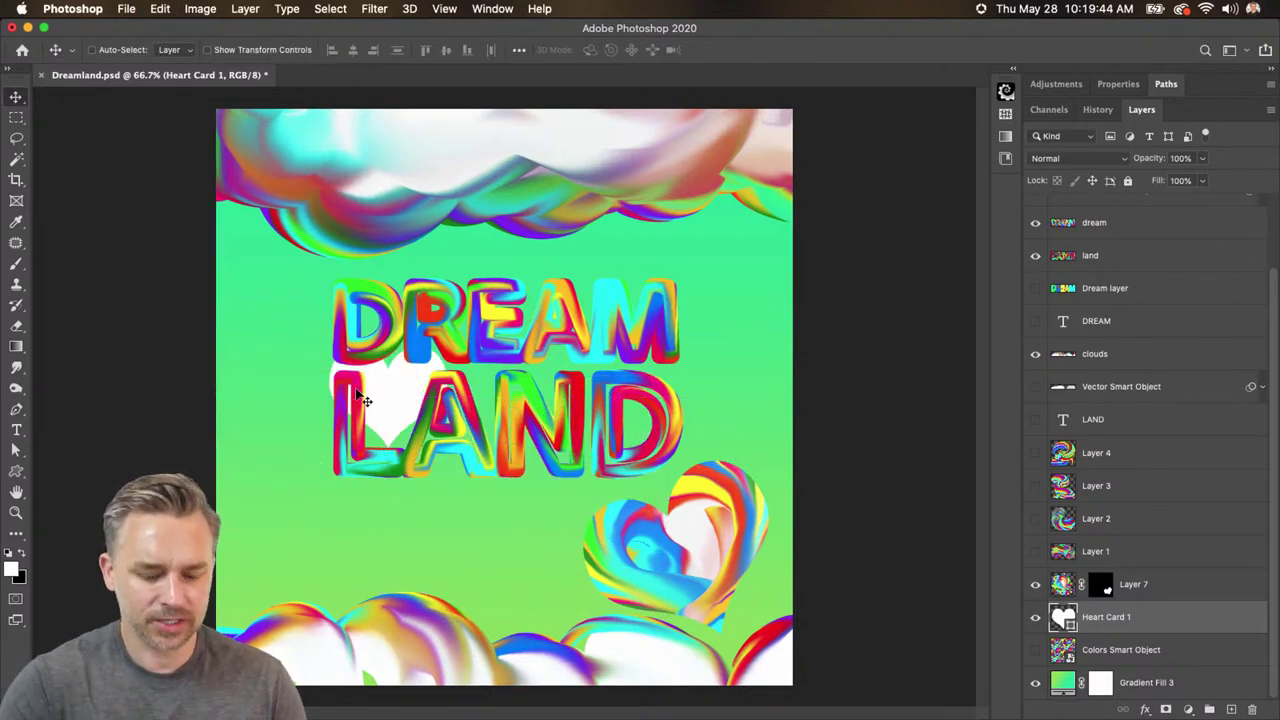
key(ctrl+t)
drag(326, 344, 368, 352)
key(Return)
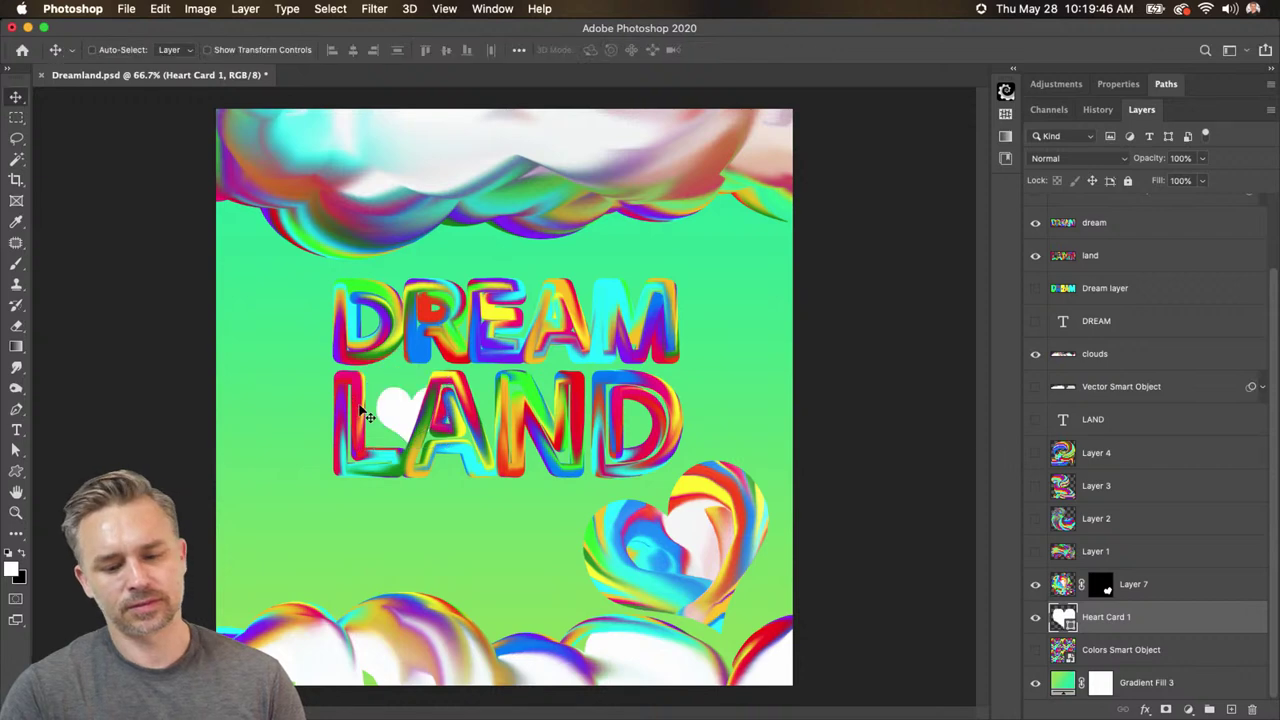
drag(388, 404, 372, 549)
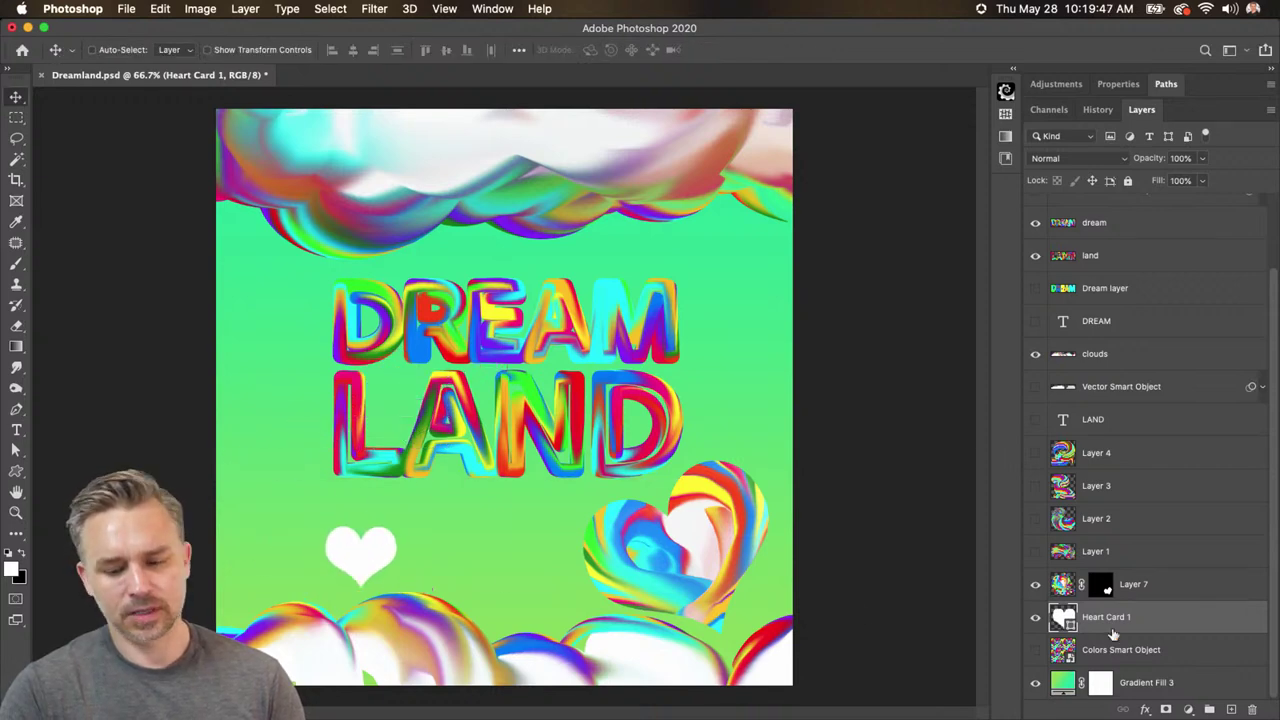
click(1228, 590)
click(1036, 588)
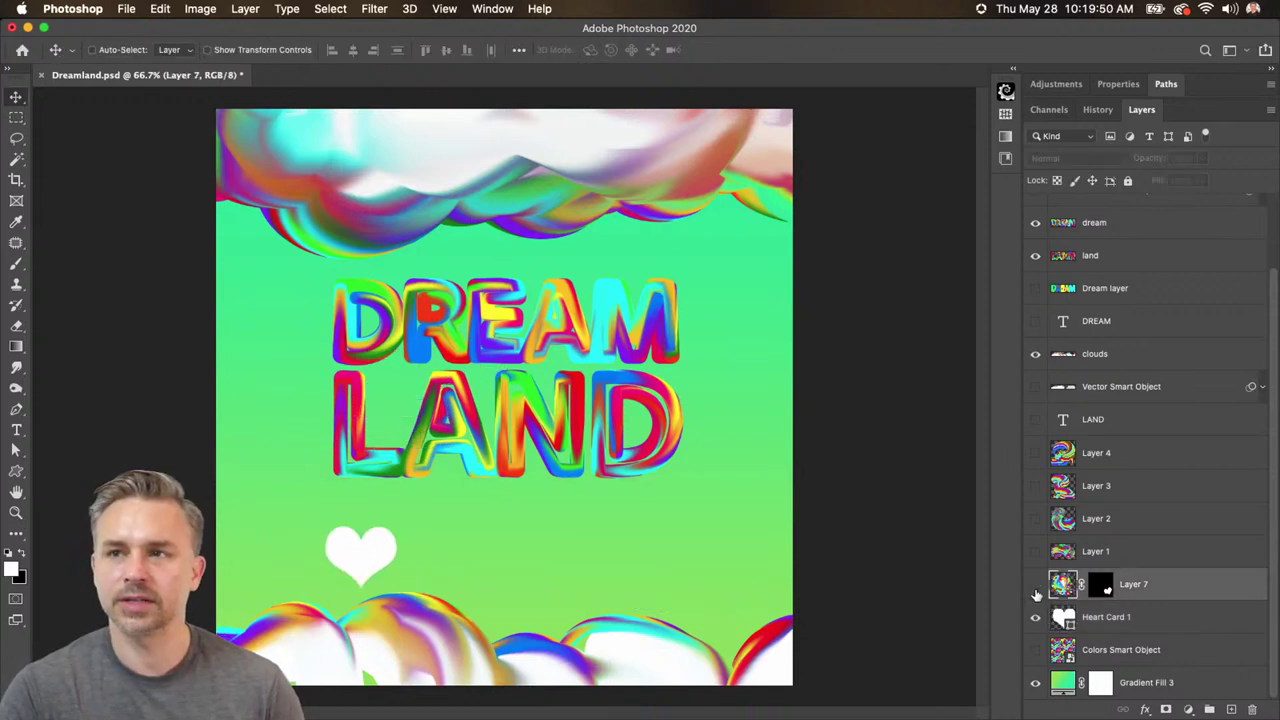
click(1100, 628)
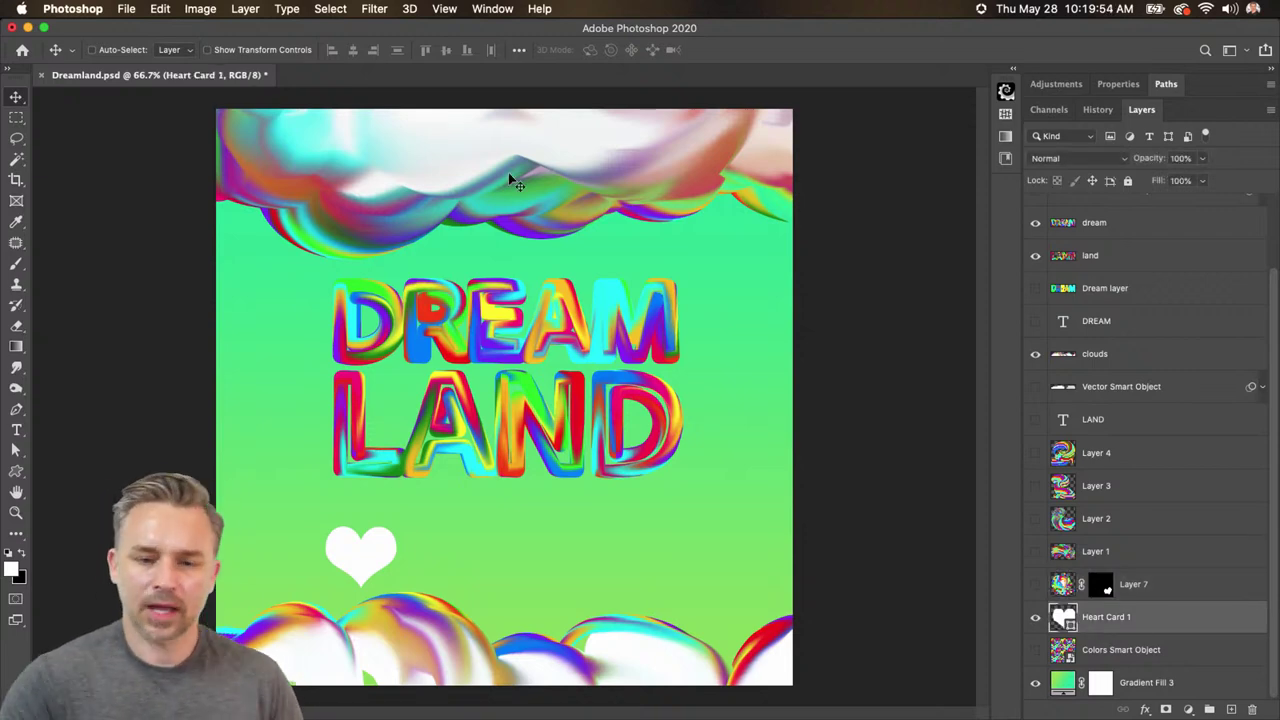
- Push the top clouds (Layer 5) further up and float the Paths panel over the canvas
click(449, 171)
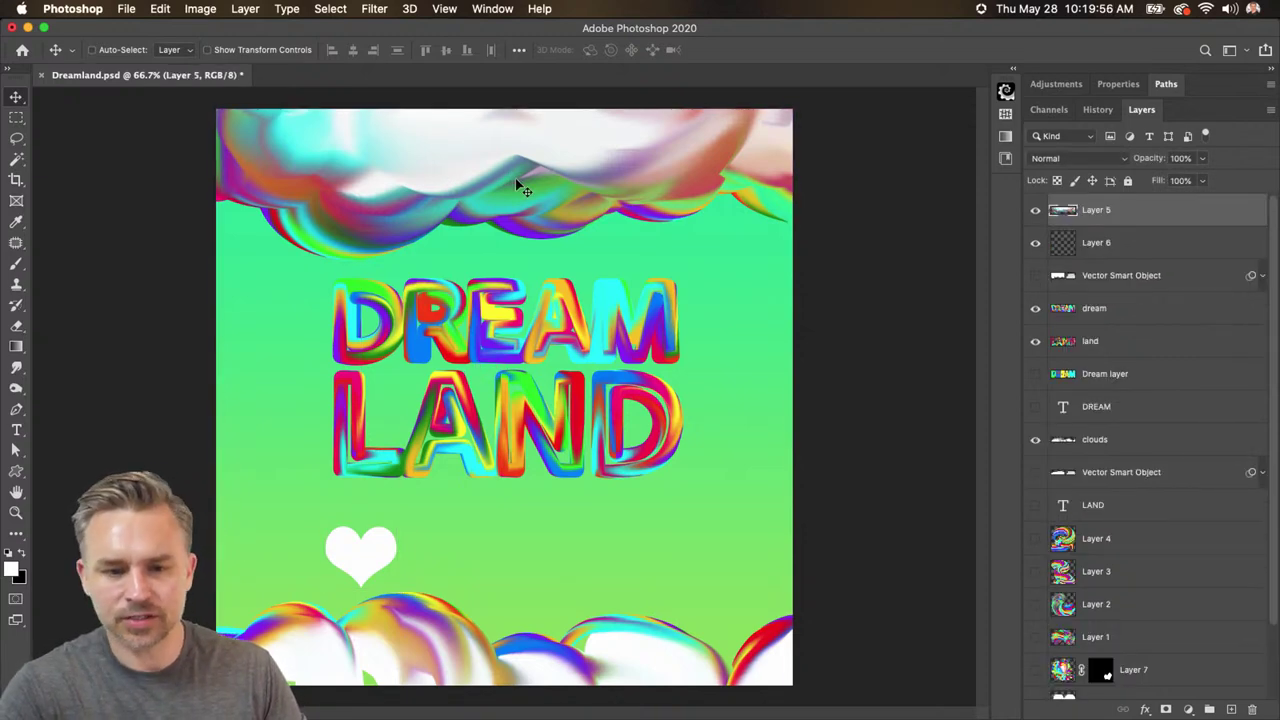
drag(514, 186, 497, 157)
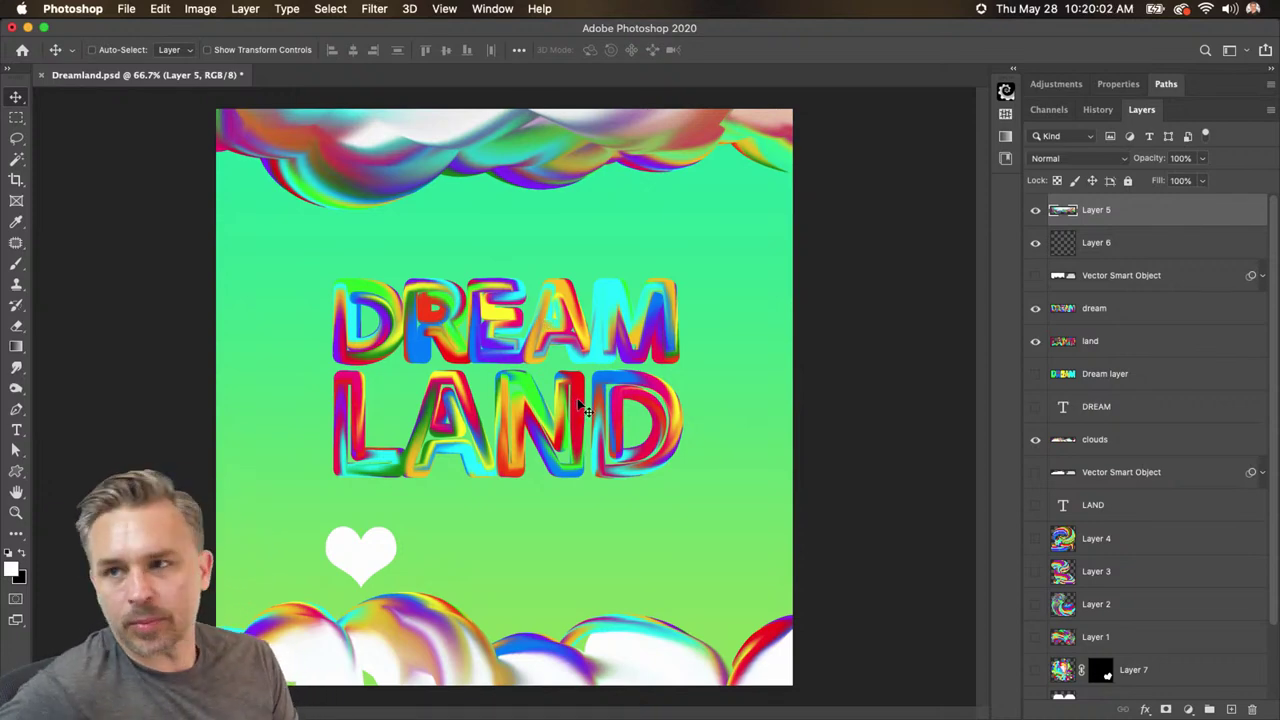
click(1165, 85)
drag(1145, 94, 688, 168)
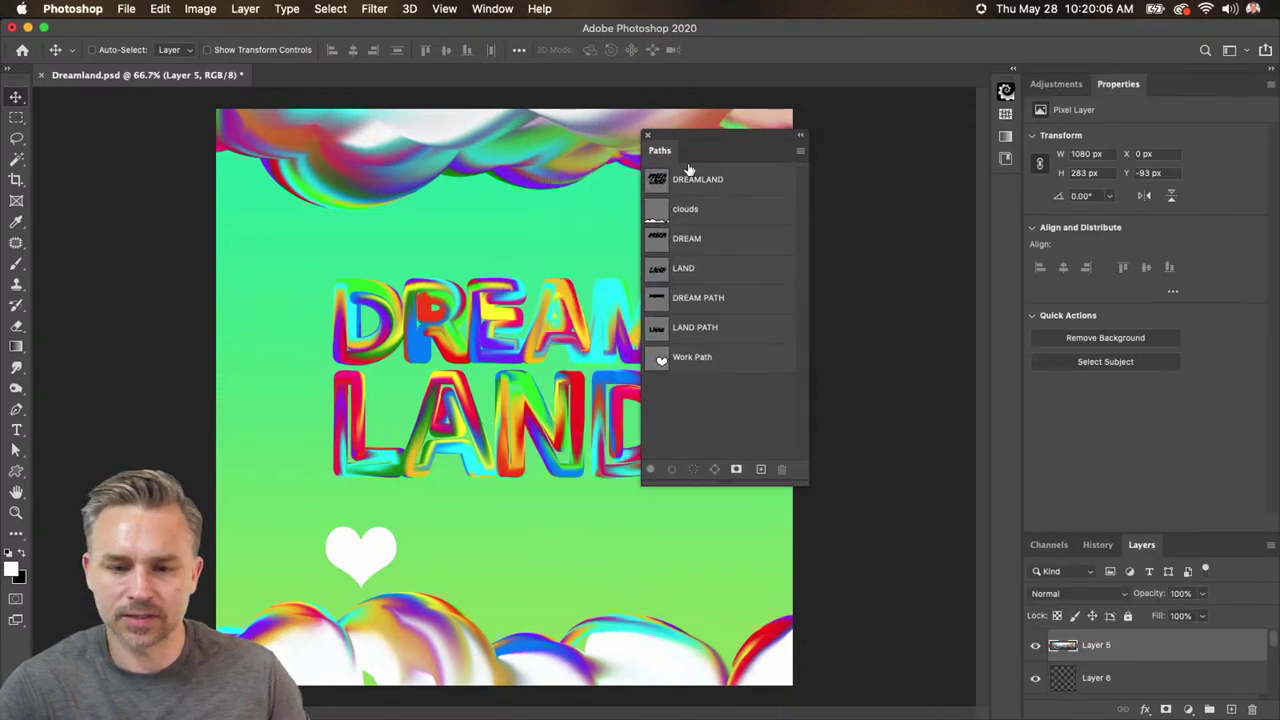
double_click(1188, 88)
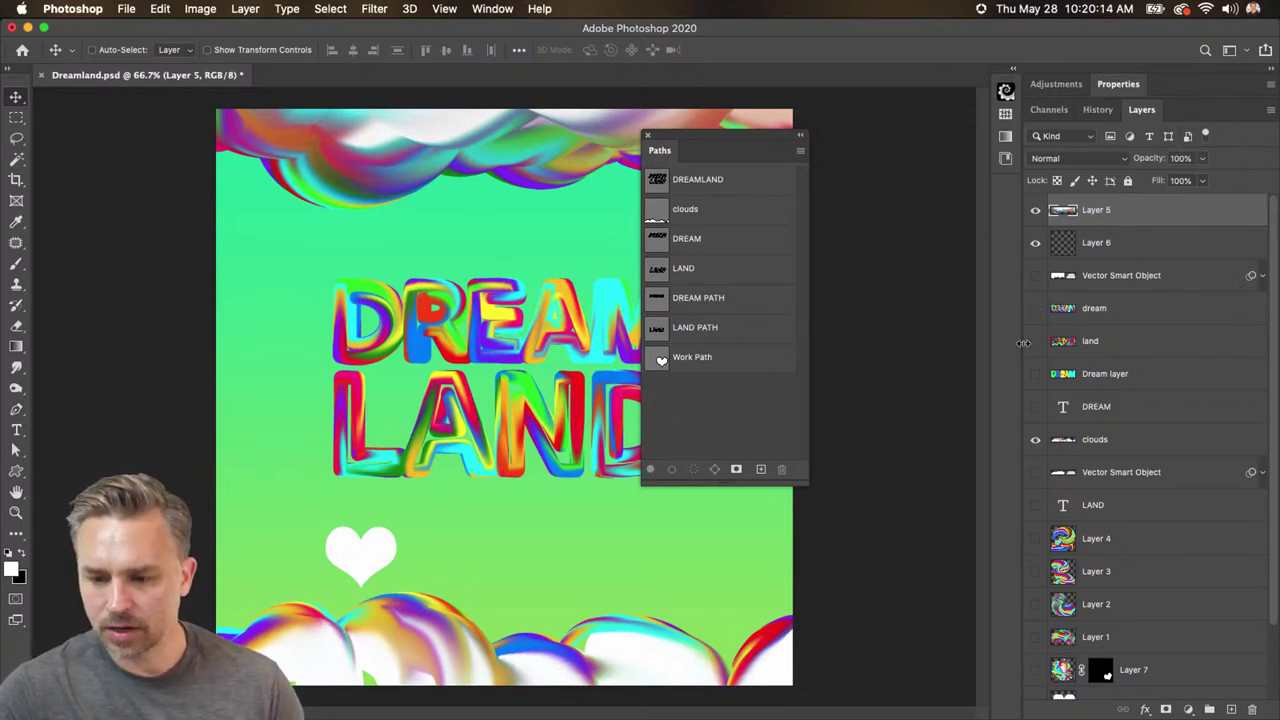
- Hide the dream and land lettering and both hearts, and add a new empty layer
drag(1035, 341, 1031, 305)
click(1036, 672)
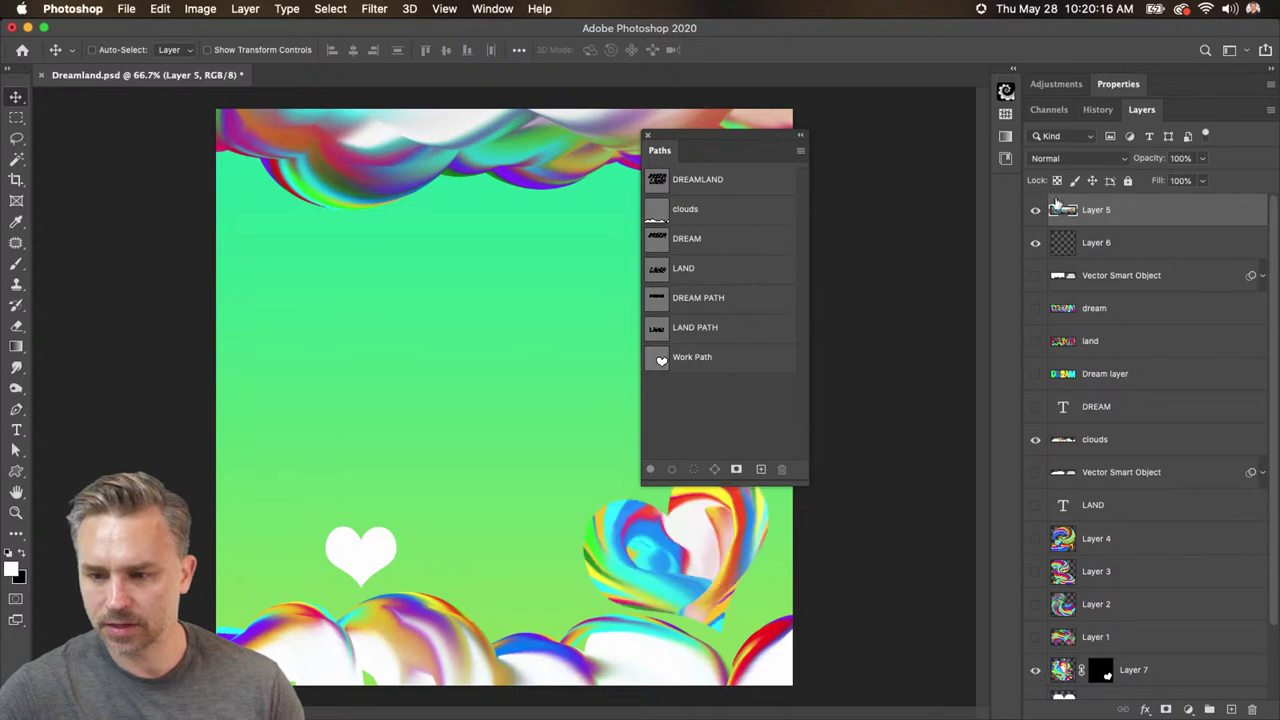
click(1231, 709)
scroll(1094, 641, down, 4)
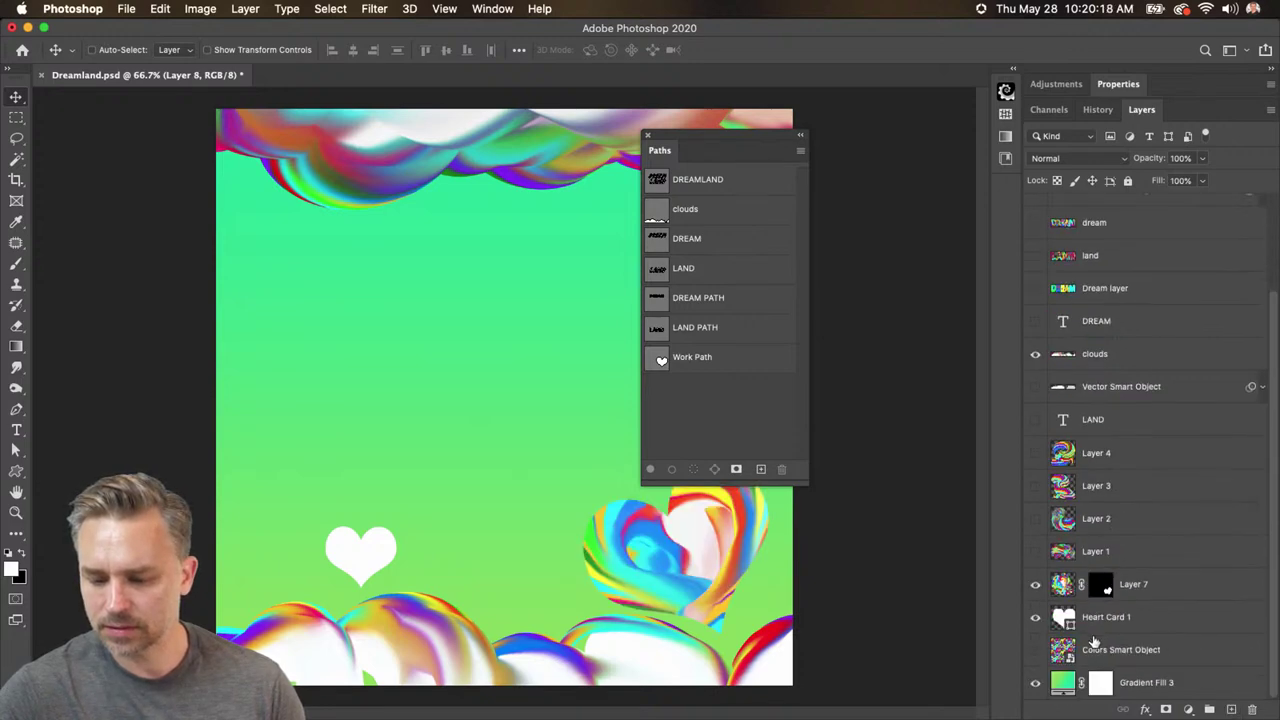
drag(1035, 585, 1035, 617)
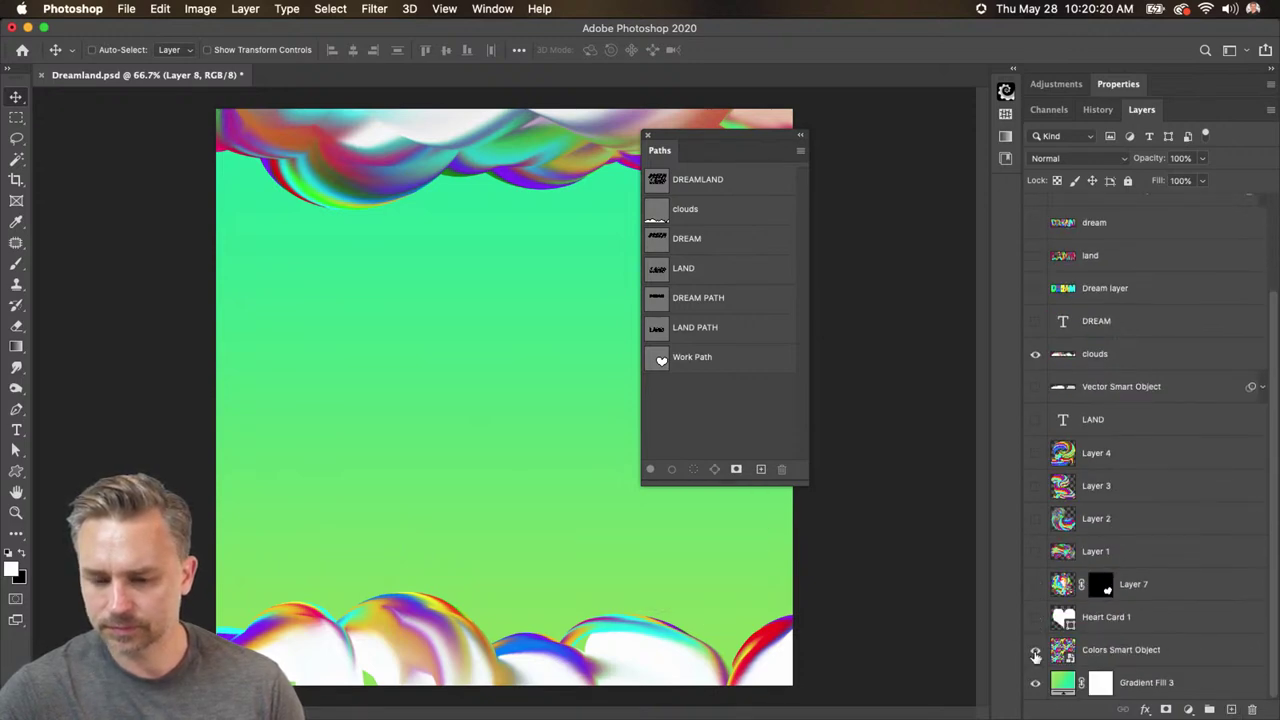
- Show the Colors checkerboard, hide and reorder the bottom clouds layer, and reselect empty Layer 8
click(1035, 649)
click(1035, 355)
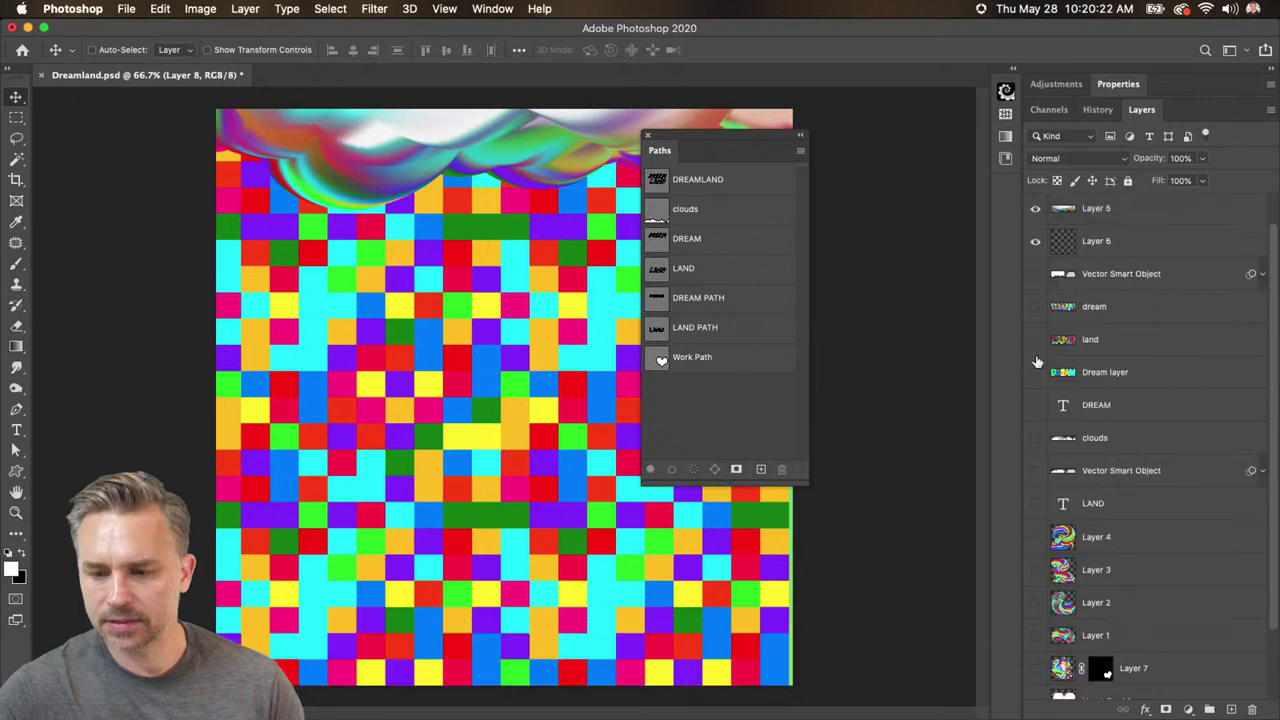
scroll(1076, 510, up, 4)
drag(1108, 474, 1108, 228)
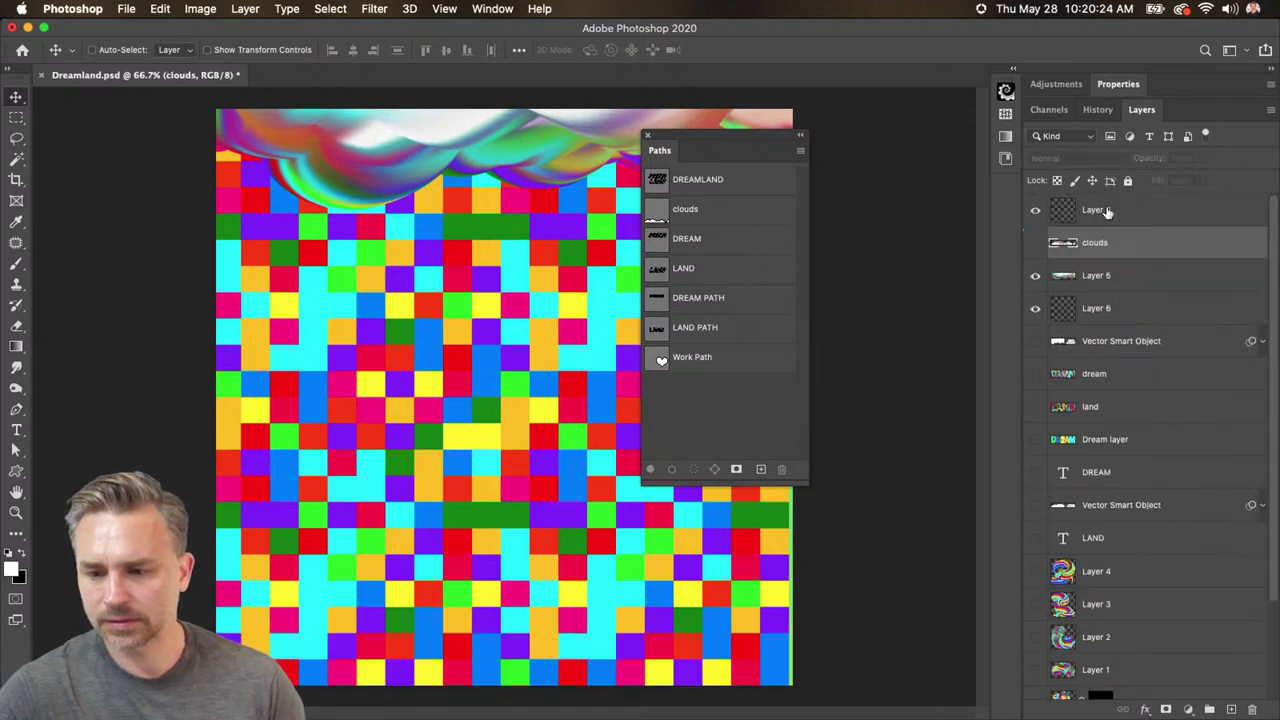
click(1108, 212)
- Load the DREAMLAND path outline and toggle the checkerboard off and back on to check it
click(645, 180)
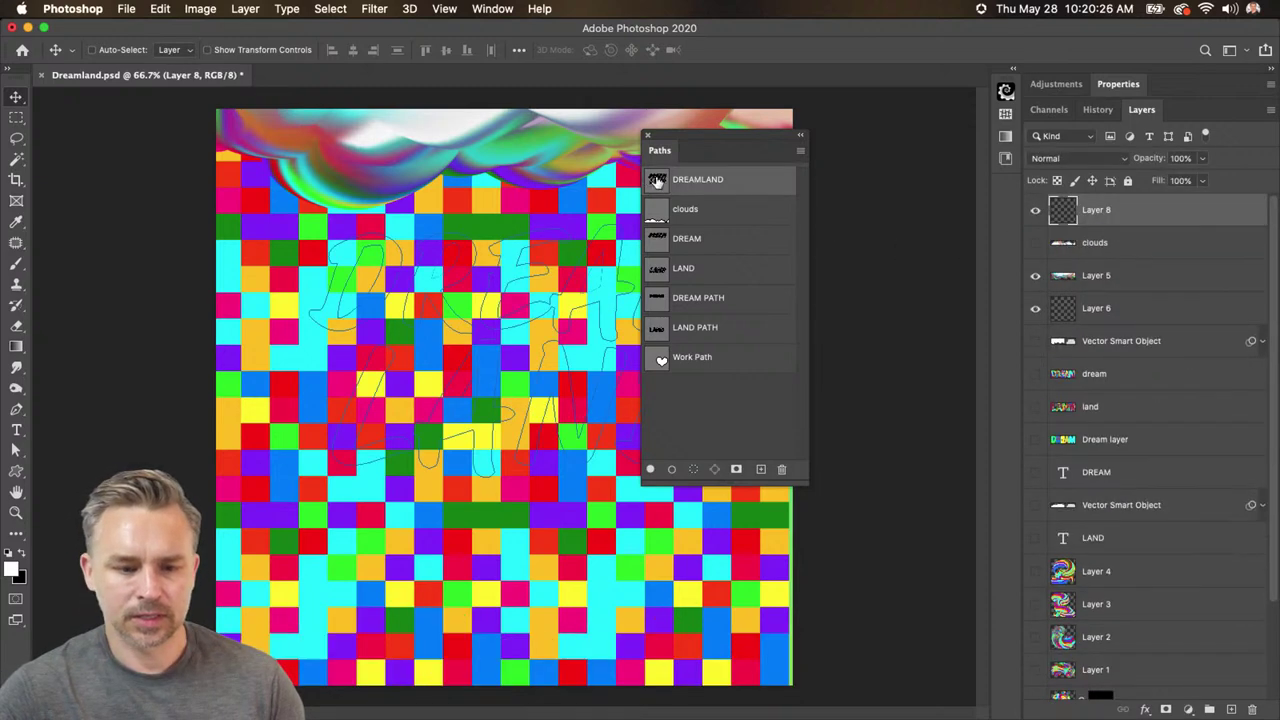
drag(720, 150, 858, 228)
scroll(1067, 620, down, 3)
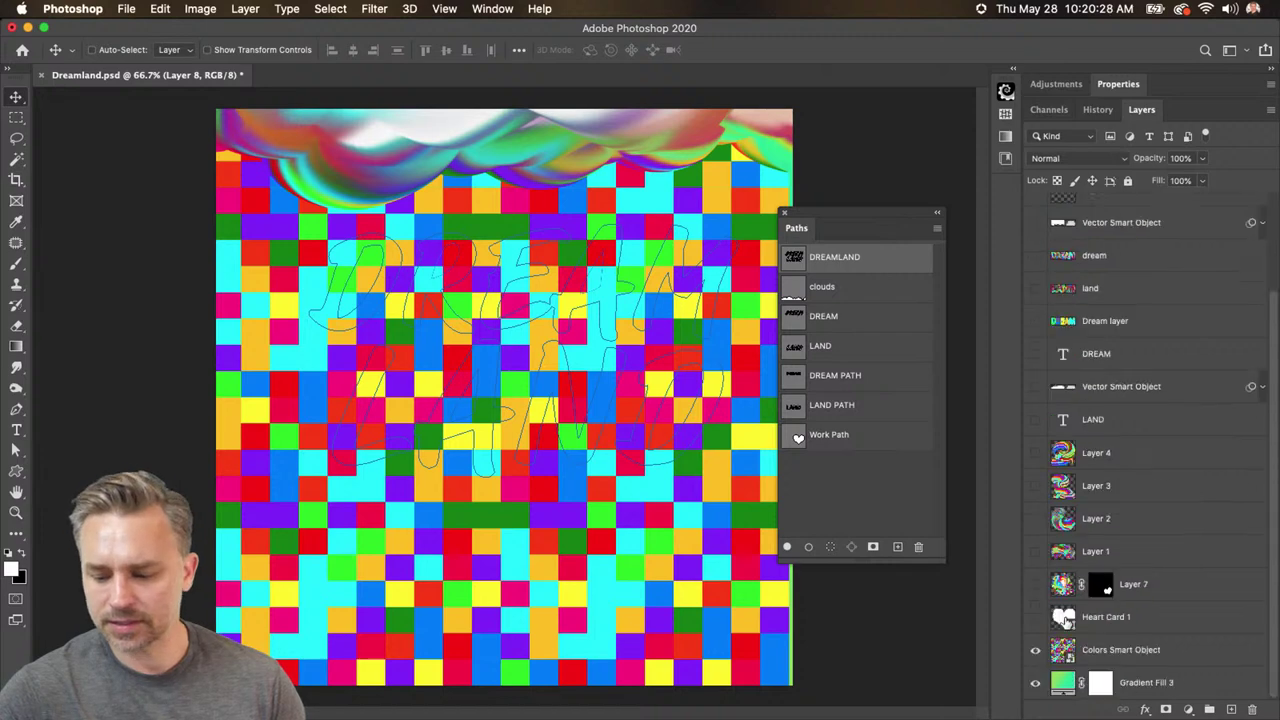
click(1035, 652)
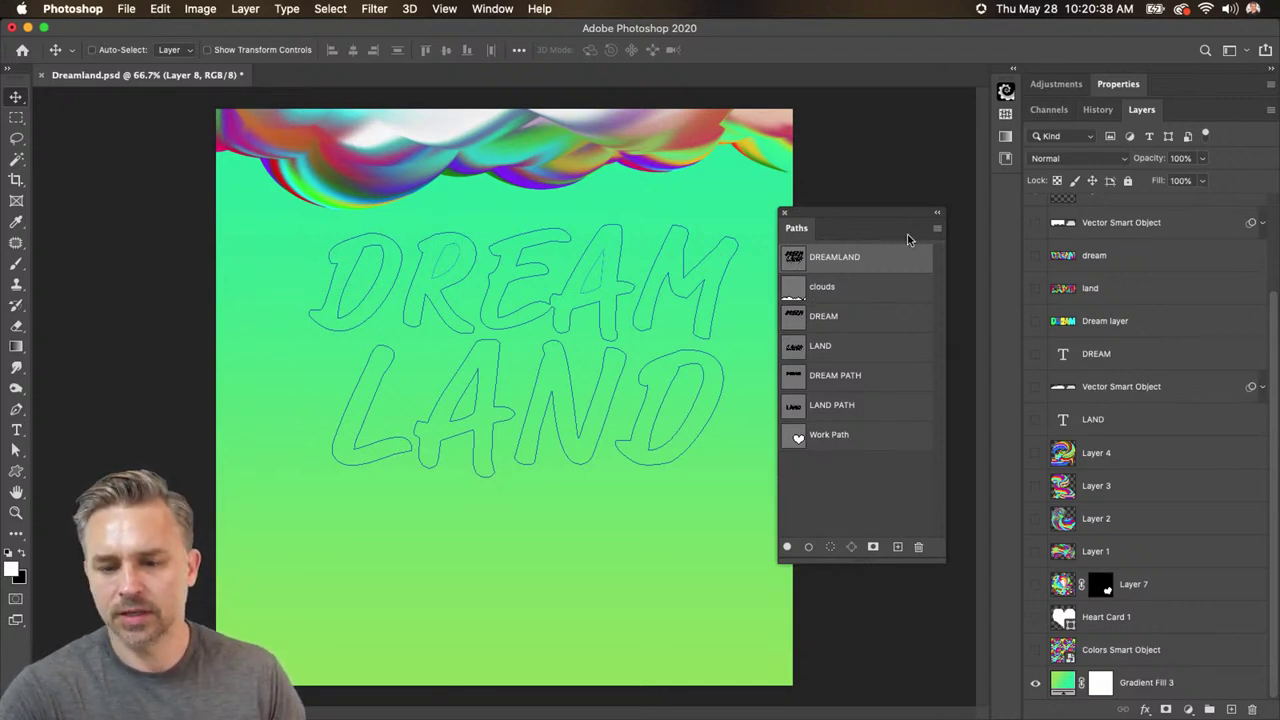
click(1035, 650)
- Set up the Smudge tool on Layer 8 with a smaller 25 px brush and 80% strength
click(1108, 650)
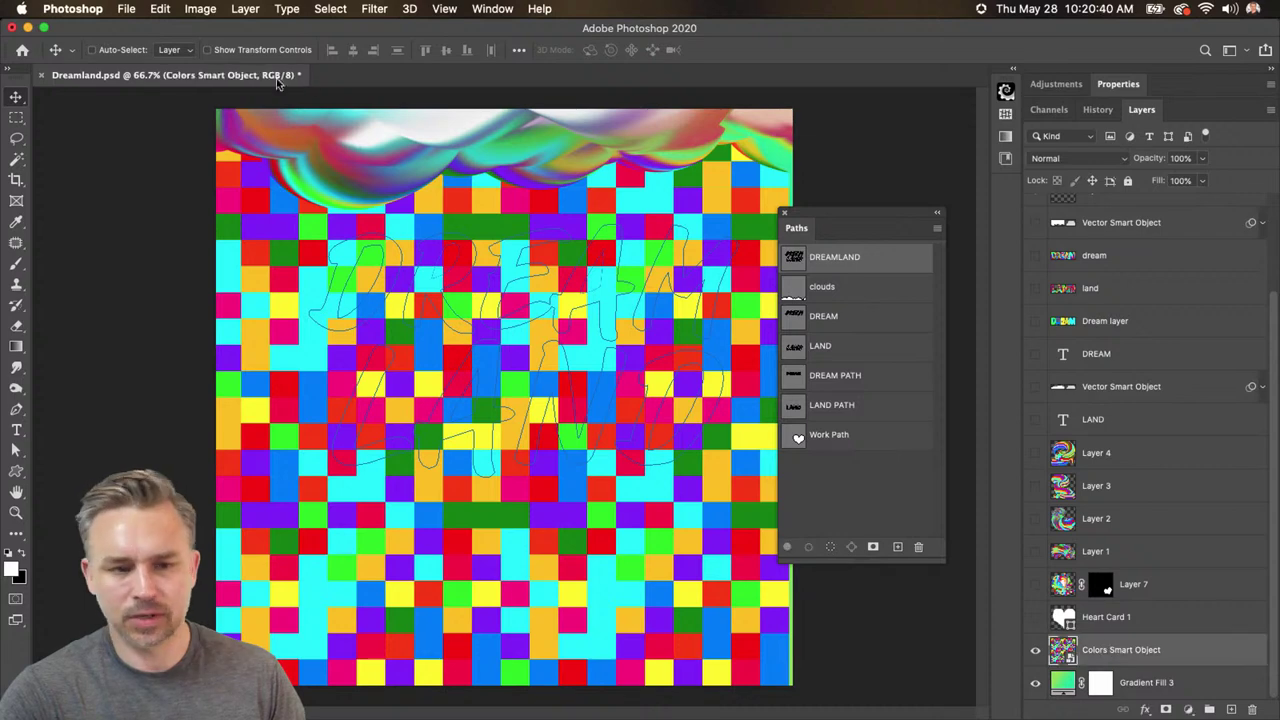
click(16, 367)
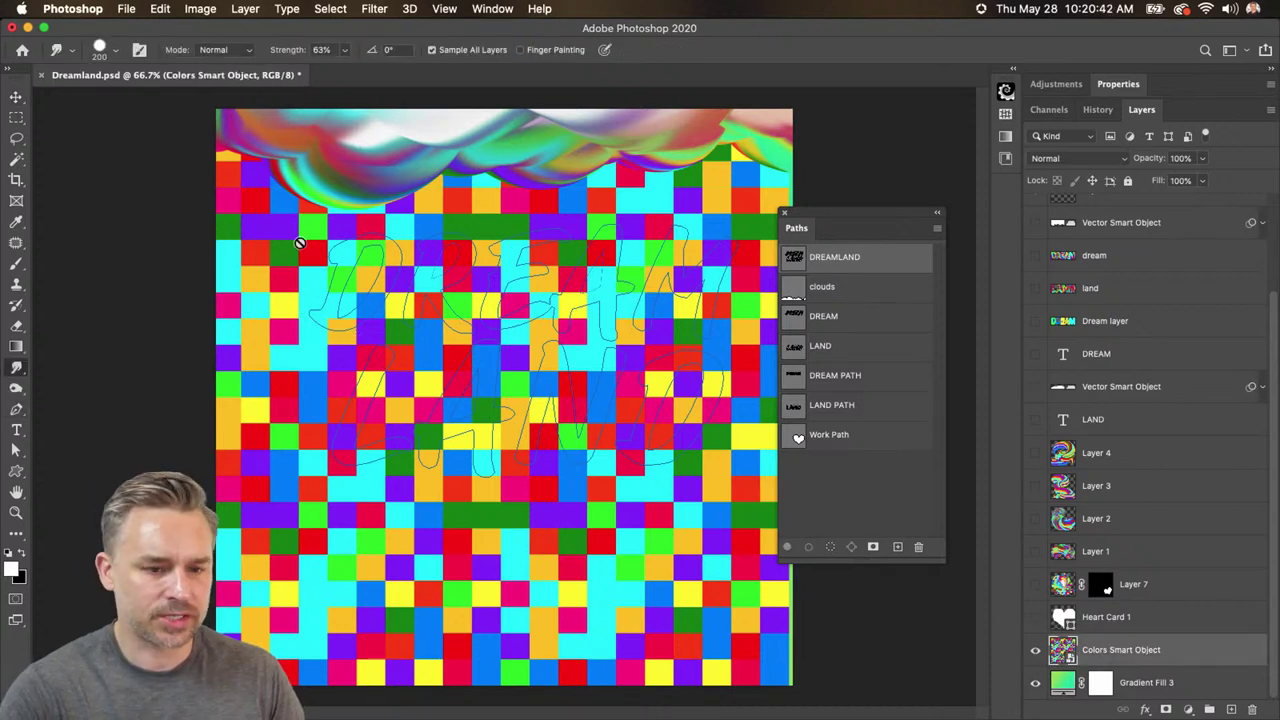
scroll(1100, 255, up, 5)
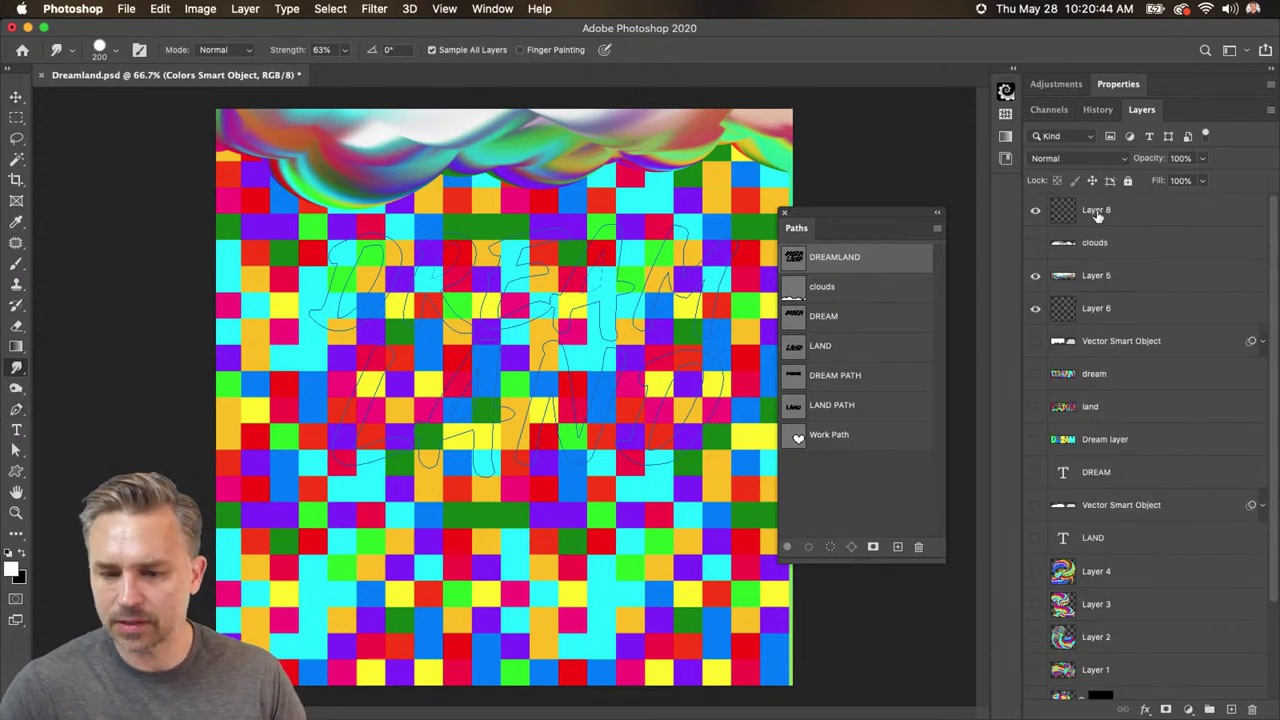
click(1092, 214)
key(bracketleft)
key(bracketleft)
key(bracketleft)
key(bracketleft)
key(bracketleft)
key(bracketleft)
key(bracketleft)
key(bracketleft)
key(bracketleft)
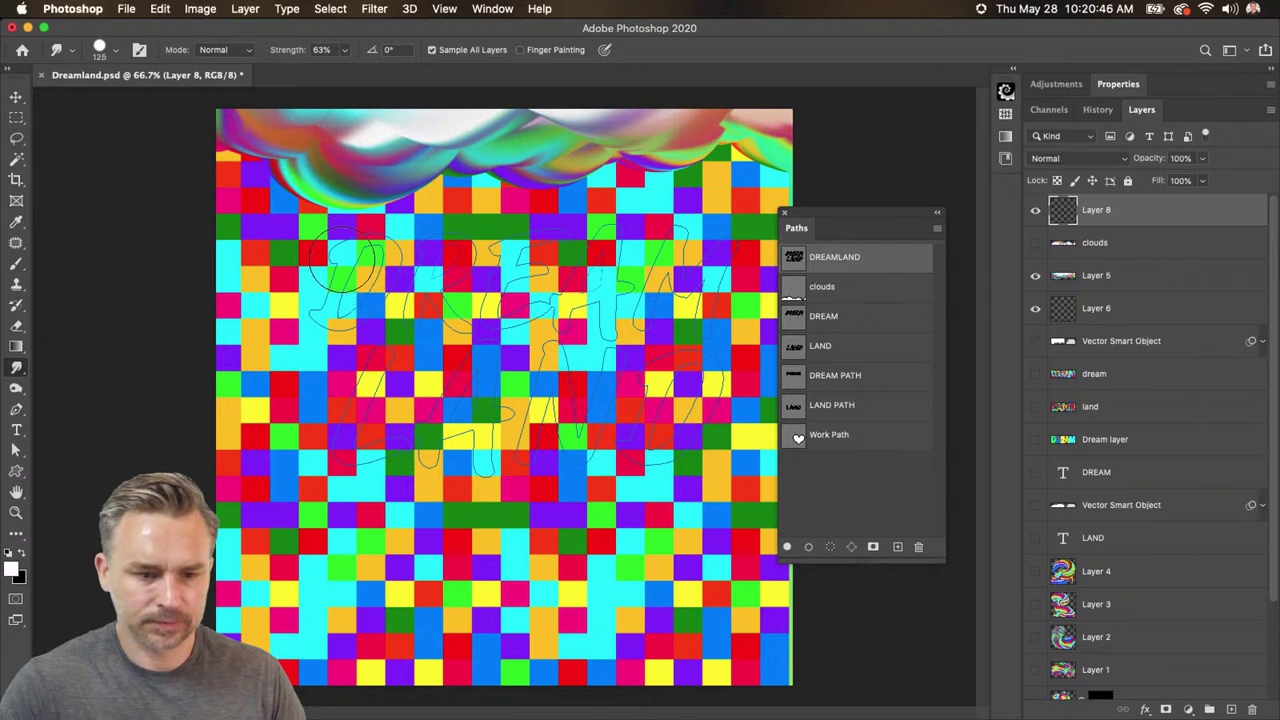
key(bracketleft)
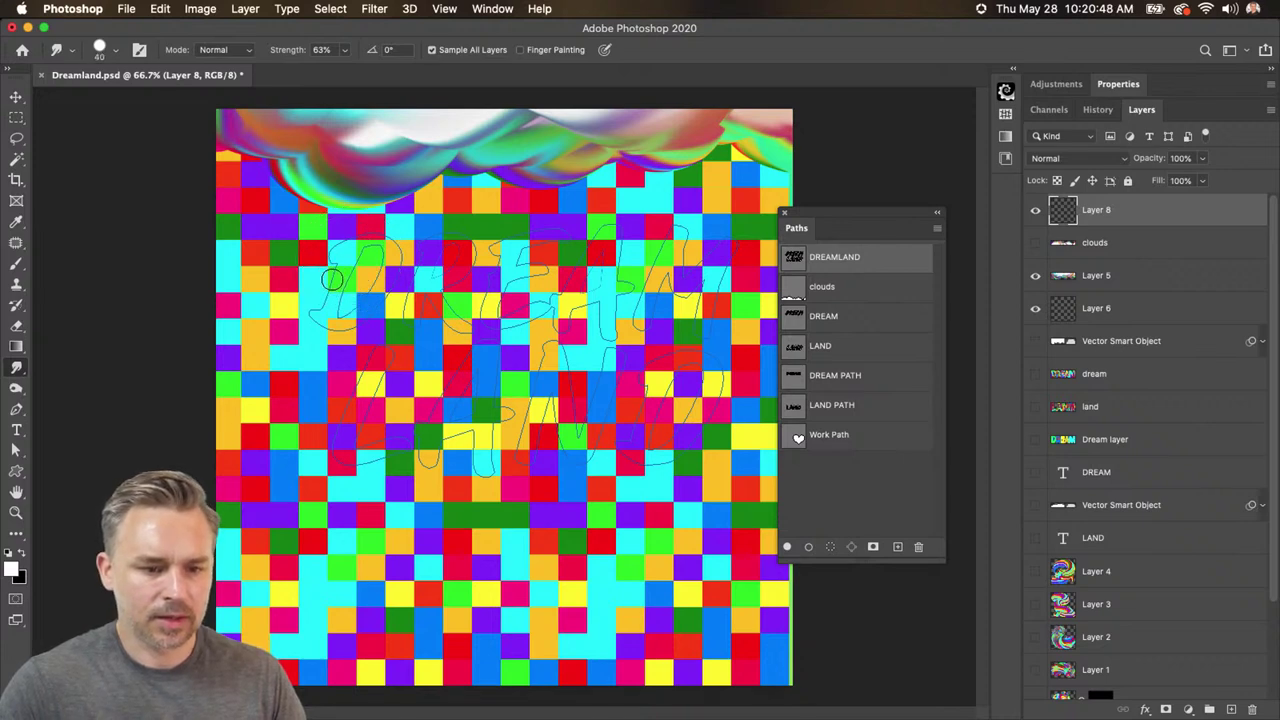
click(276, 50)
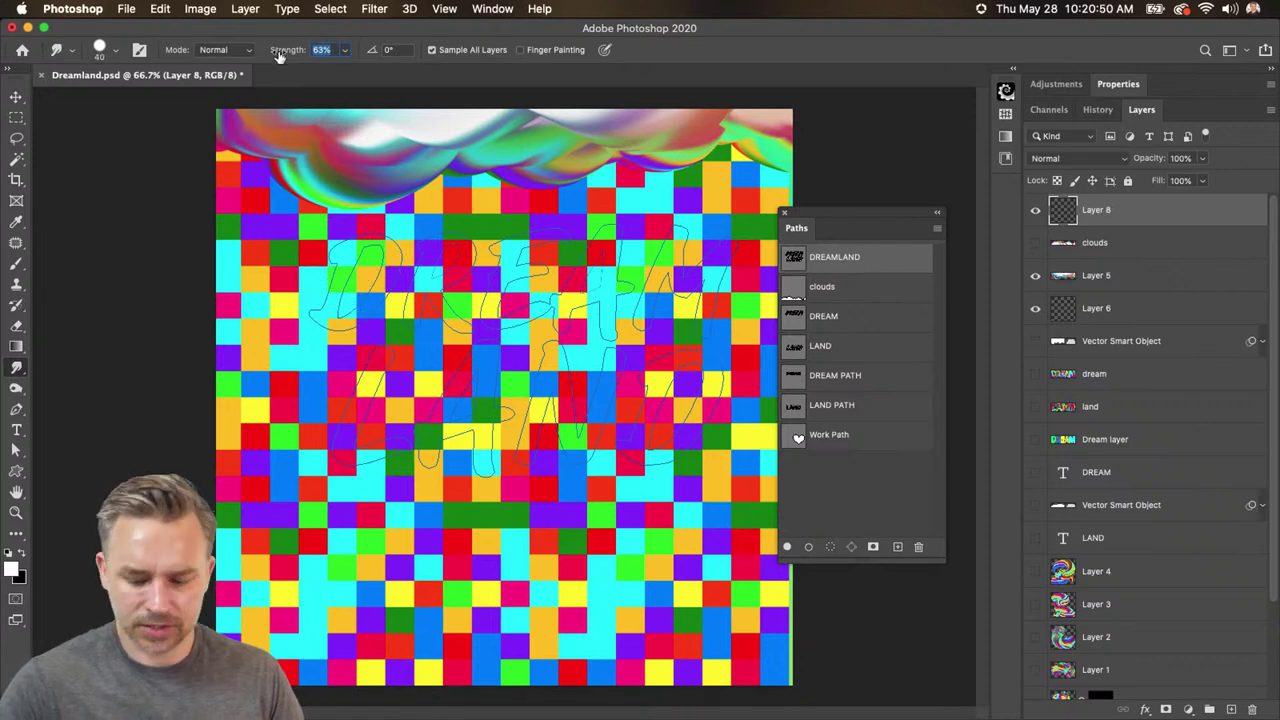
text(80)
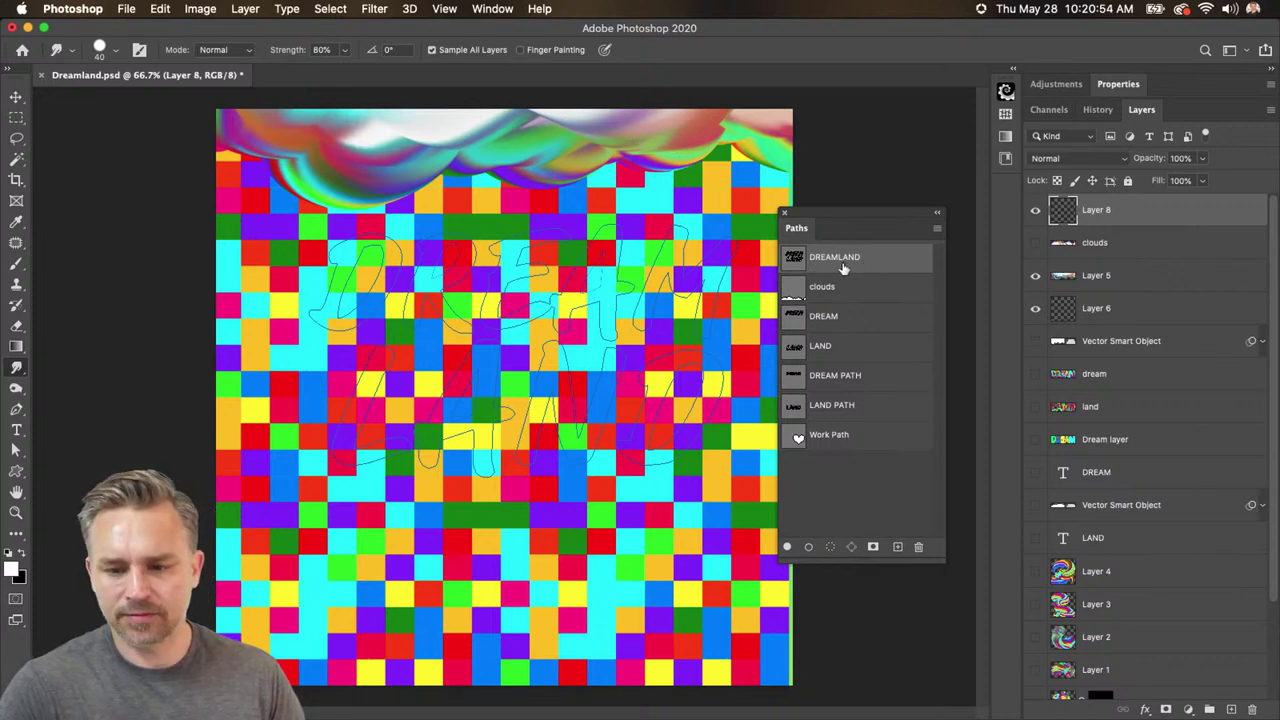
key(bracketleft)
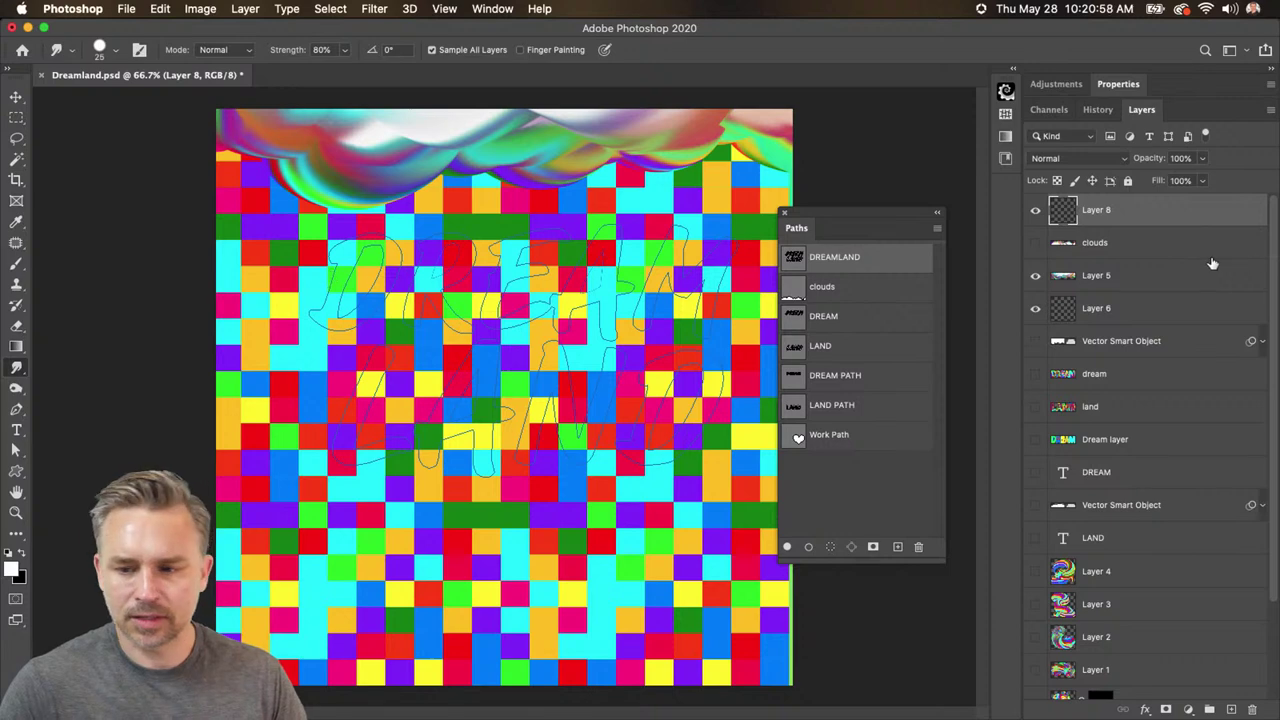
- Stroke the DREAMLAND path with the Smudge tool
click(937, 228)
click(1025, 344)
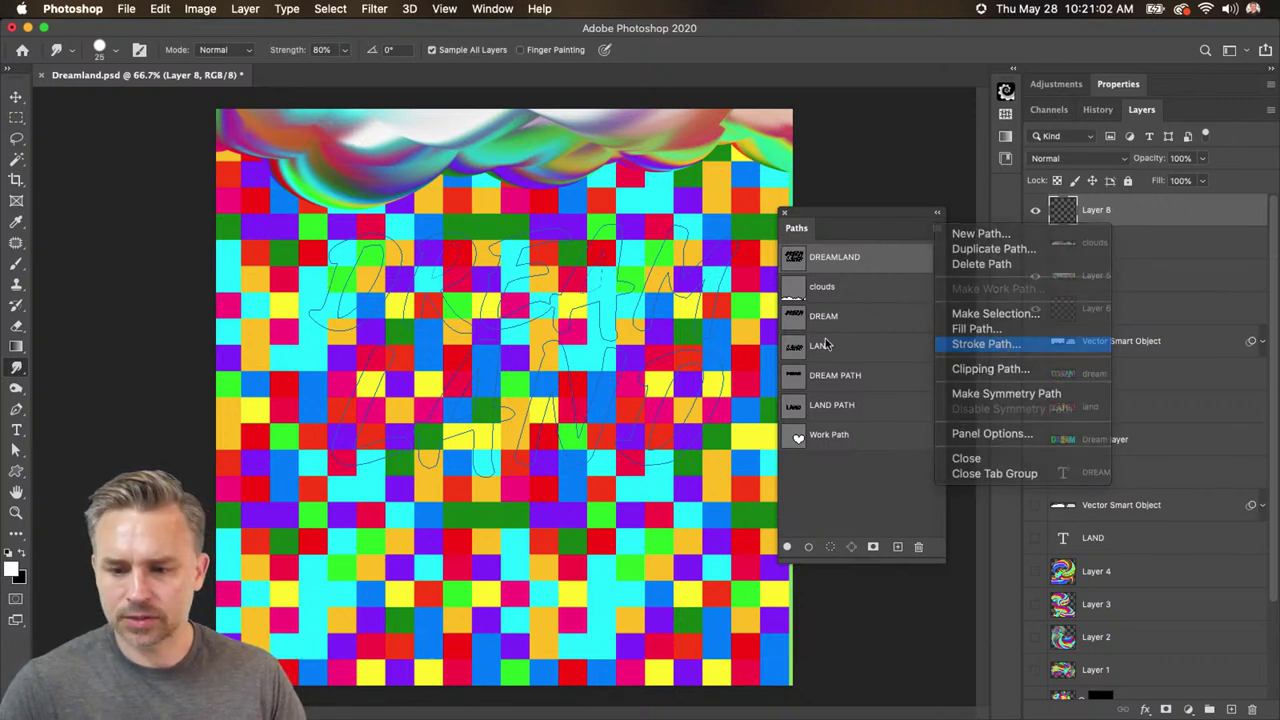
click(859, 343)
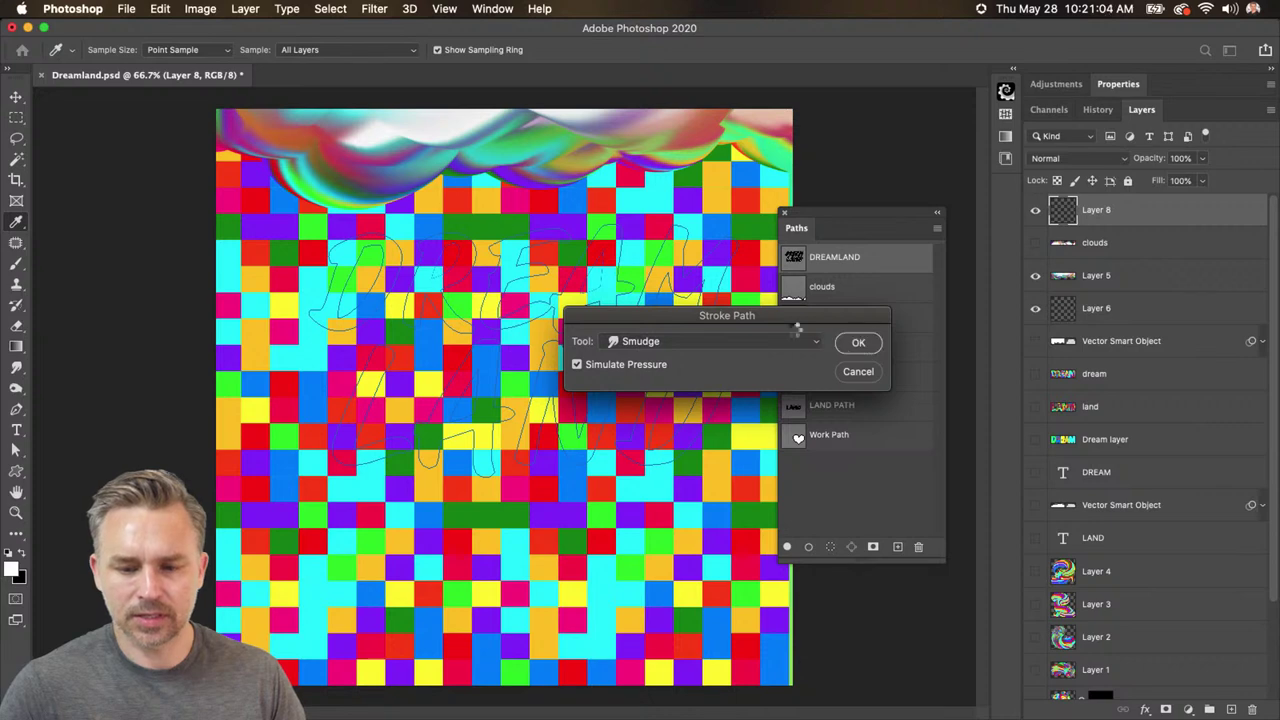
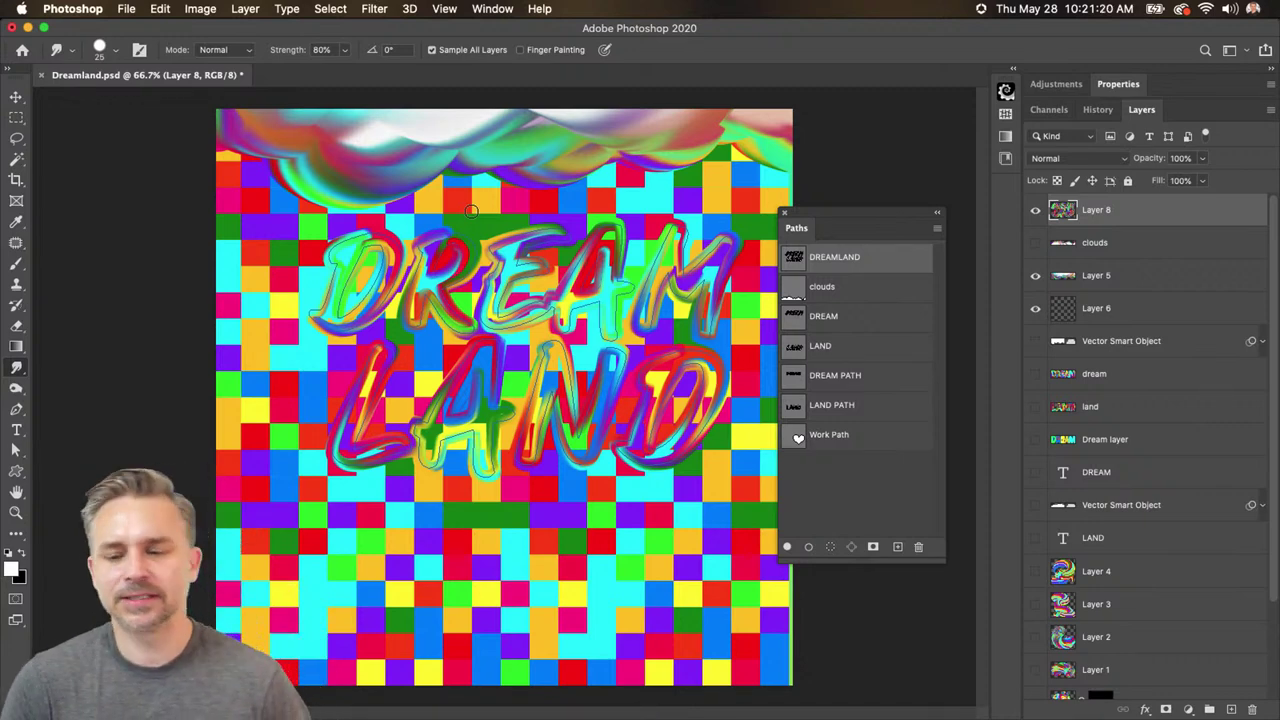
- Hide the checkerboard colour background and shift the old DREAMLAND lettering down-left about 87 px
drag(839, 227, 853, 210)
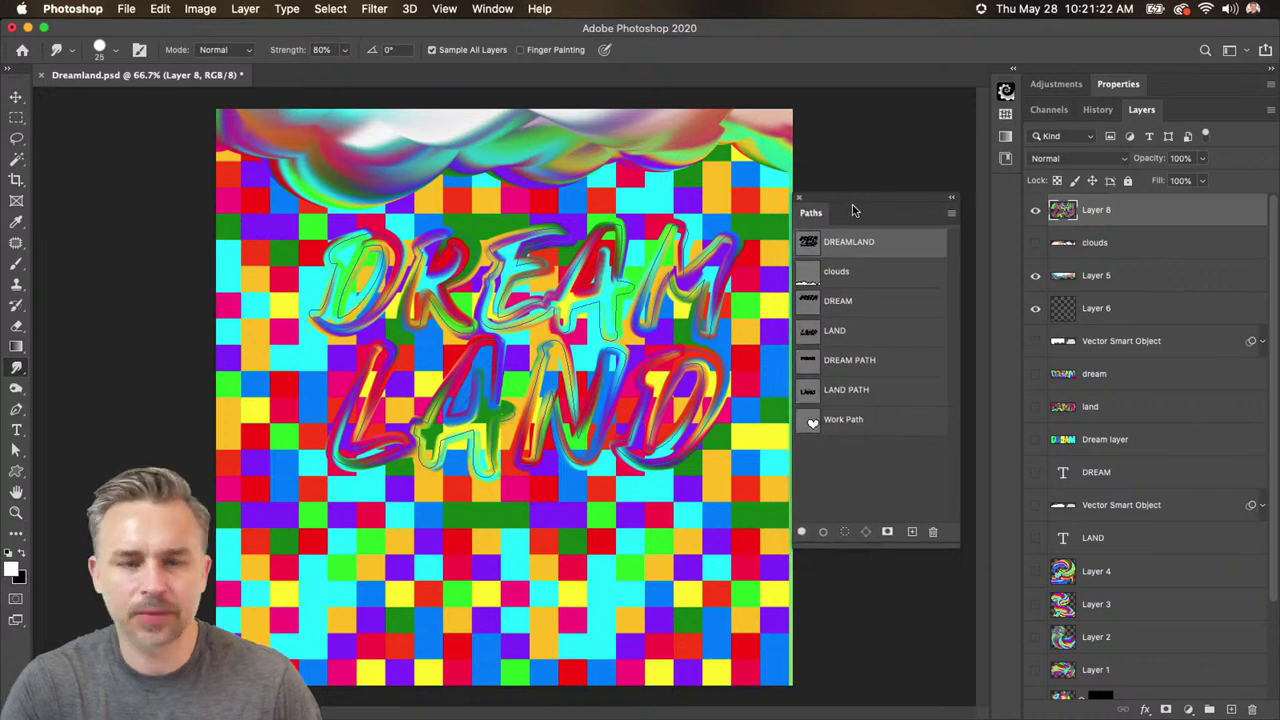
scroll(1113, 330, down, 5)
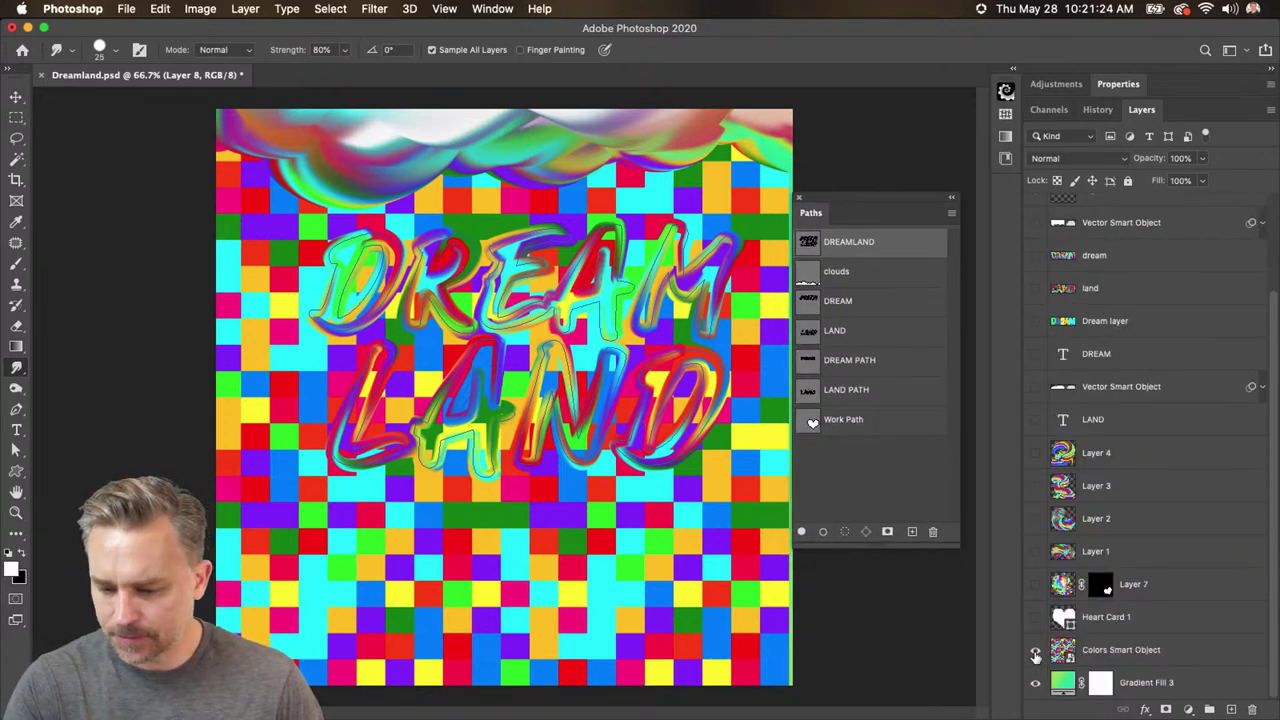
click(1035, 650)
scroll(1068, 288, up, 5)
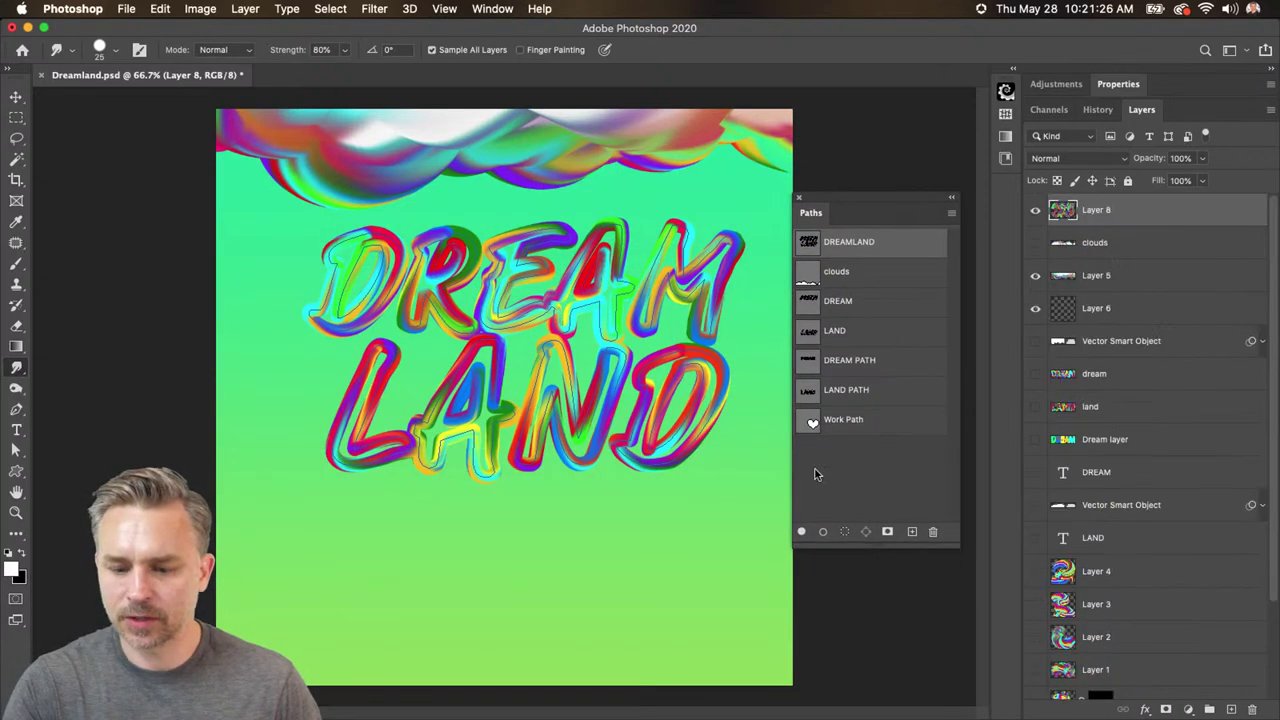
click(836, 482)
click(16, 98)
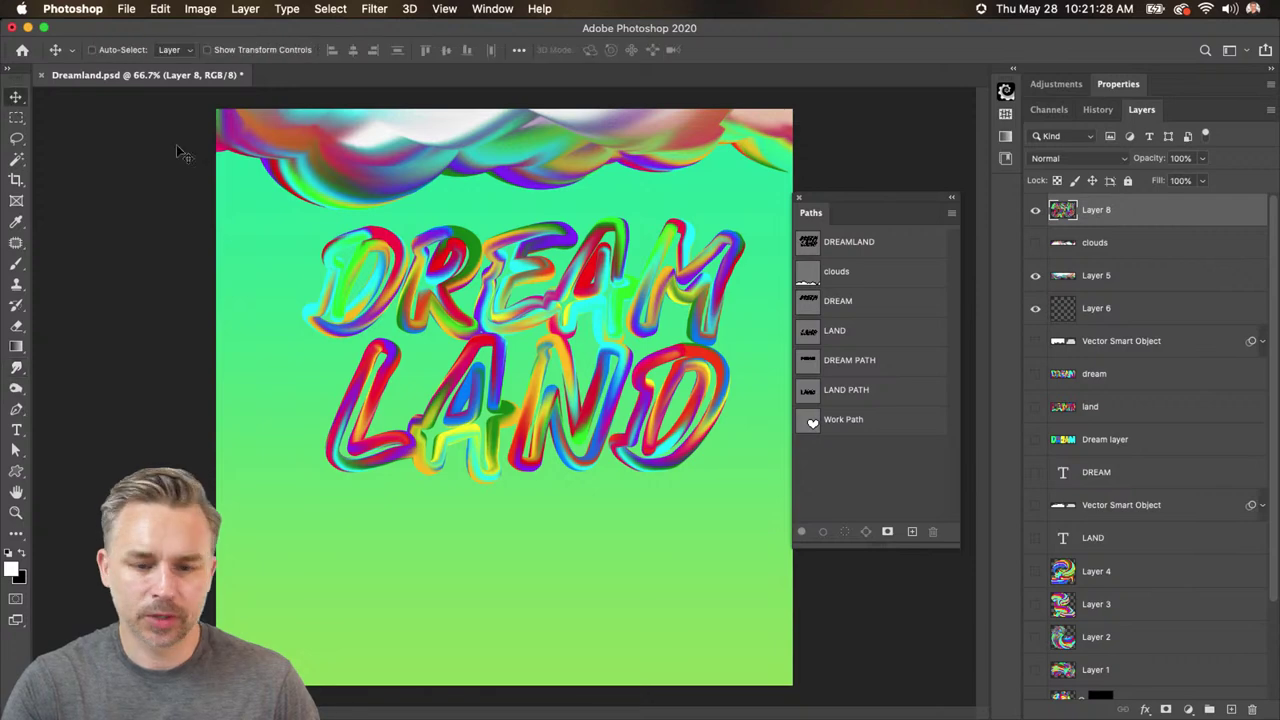
mouse_move(592, 282)
mouse_down()
mouse_move(561, 340)
mouse_move(573, 338)
mouse_up()
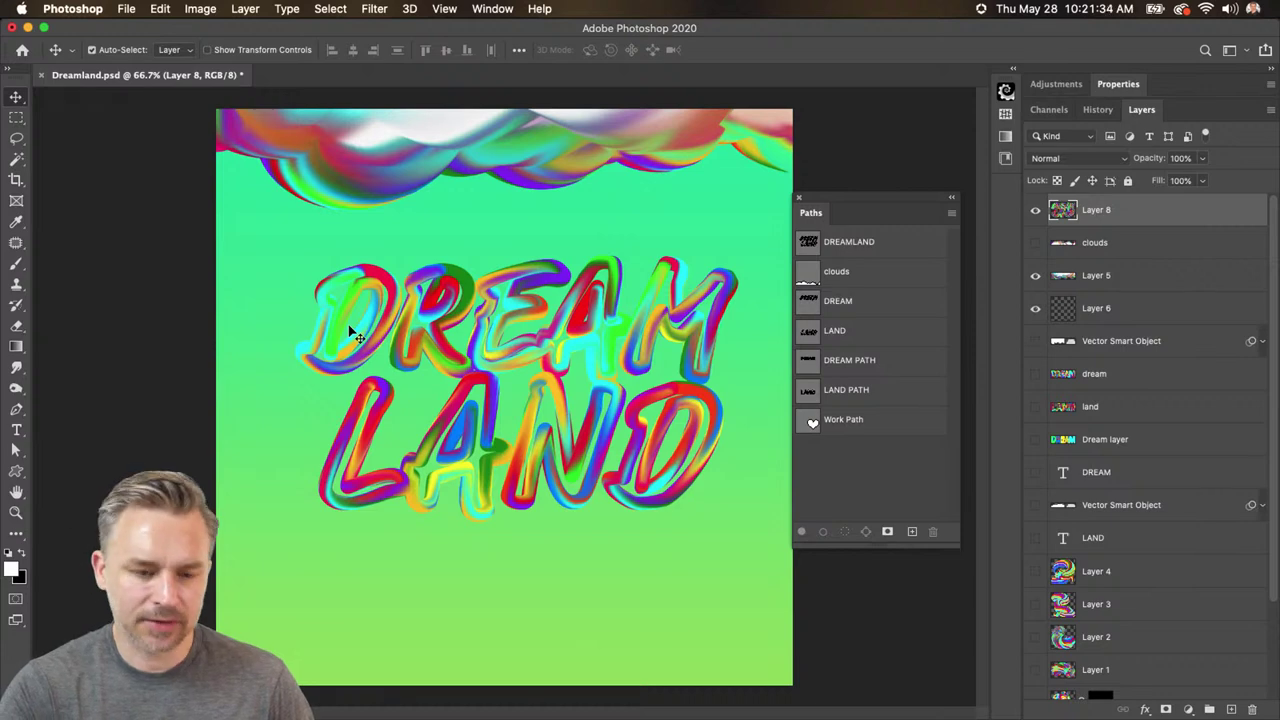
drag(351, 333, 406, 331)
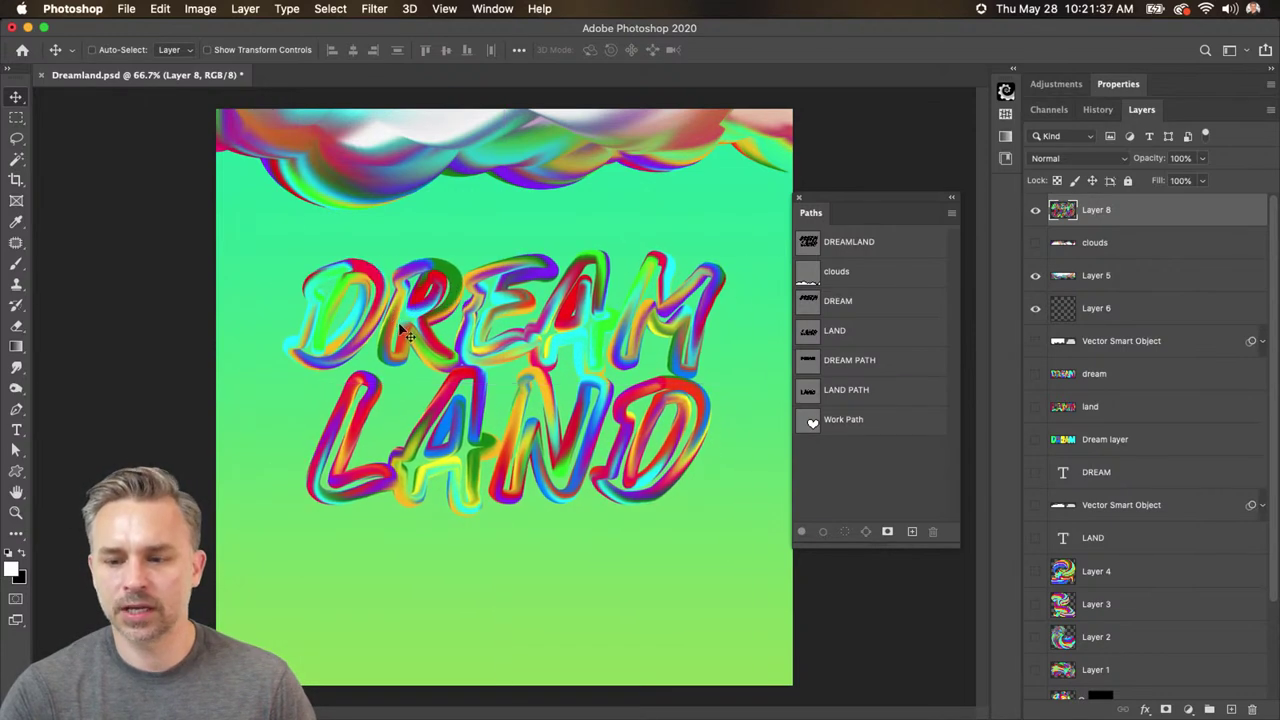
- Hide the old DREAMLAND lettering, show the dream, land and clouds layers, and select dream
click(1036, 210)
click(1034, 374)
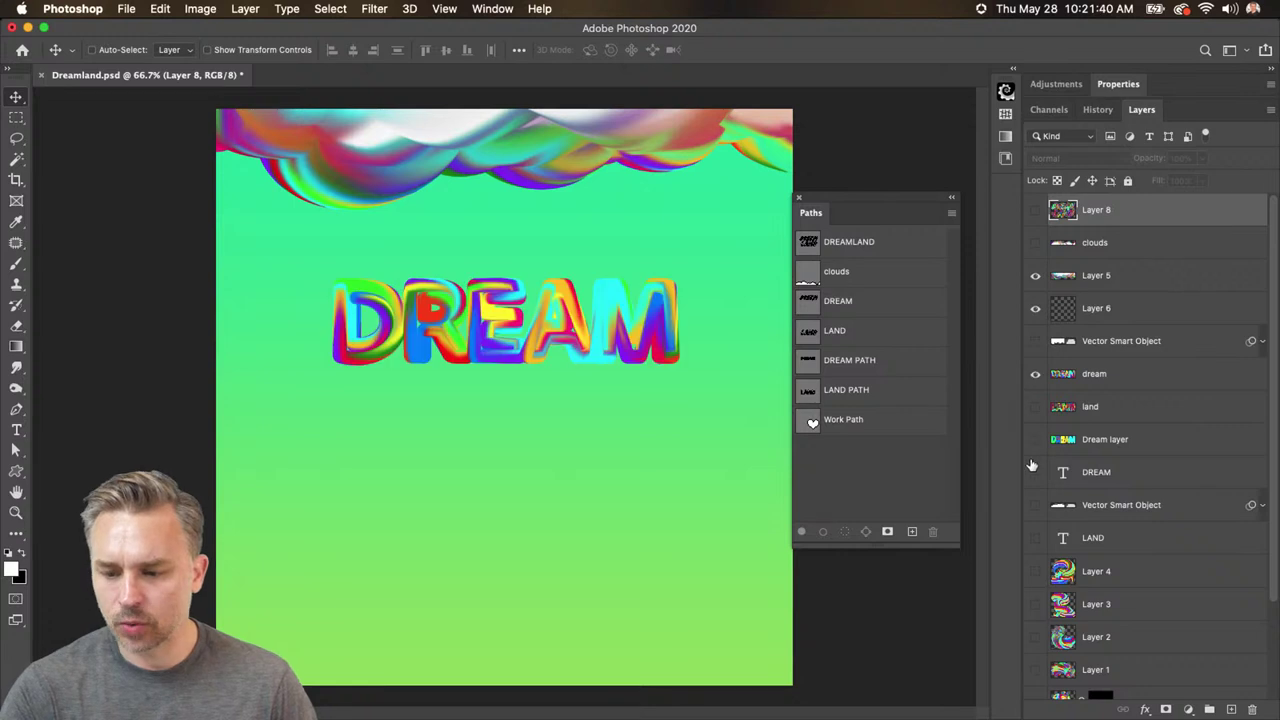
click(1035, 406)
click(1155, 412)
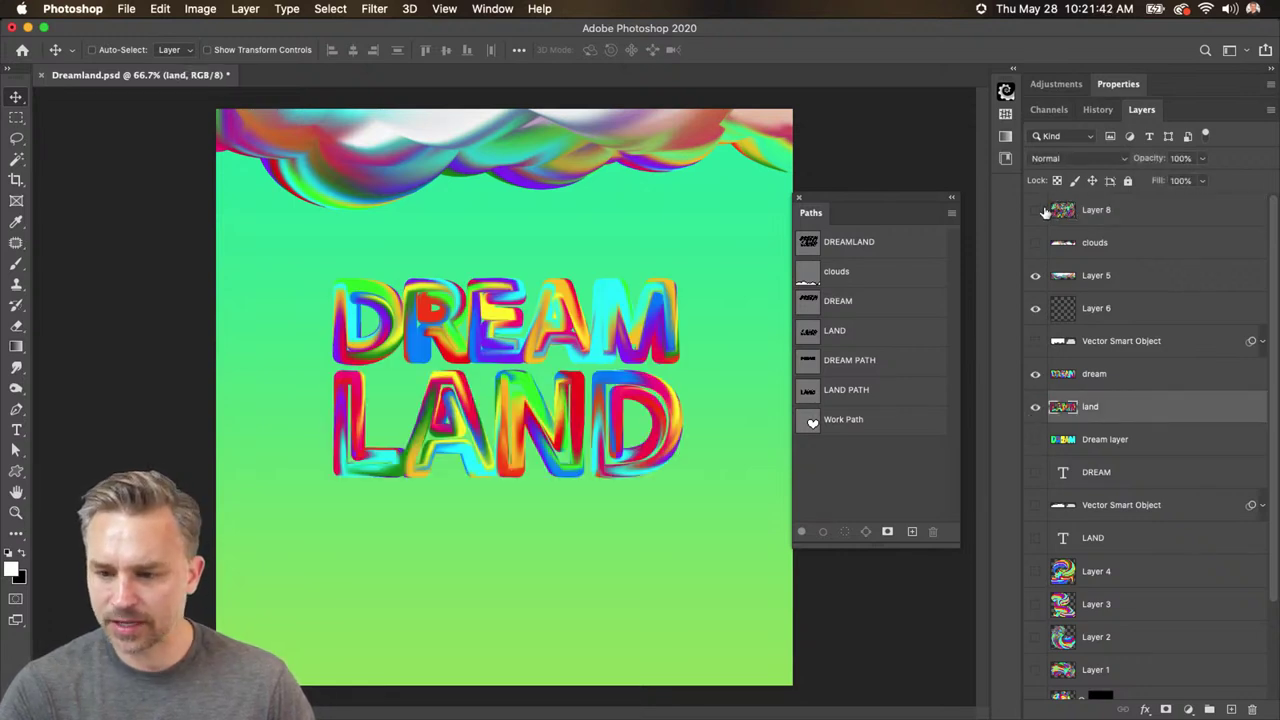
click(1036, 243)
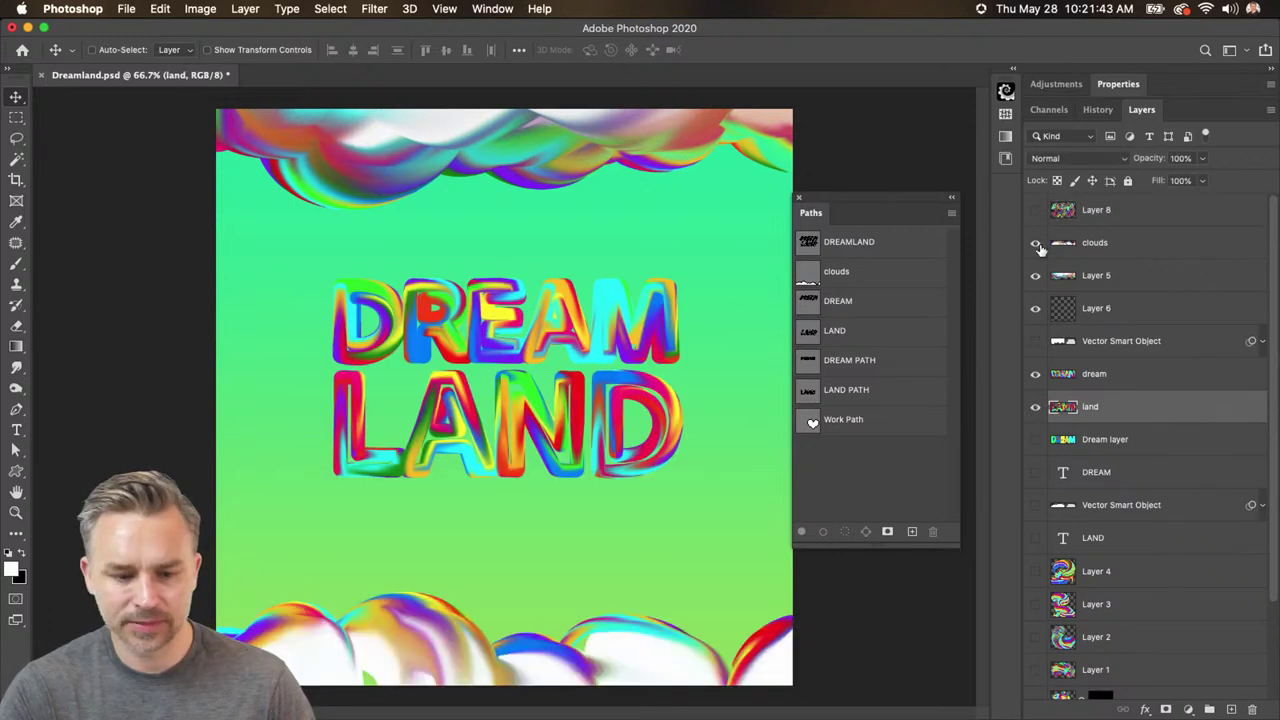
click(1101, 386)
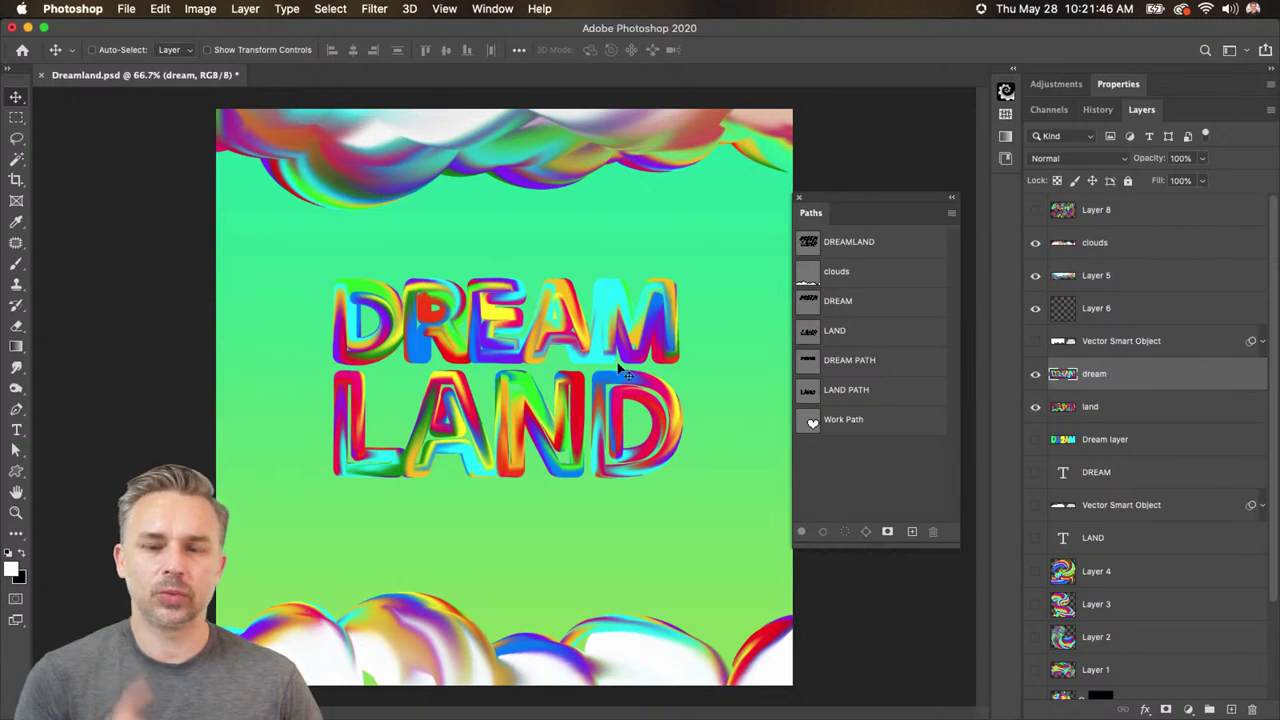
- Collapse the Paths panel and add a new empty layer above dream
key(super+equal)
key(super+equal)
key(super+minus)
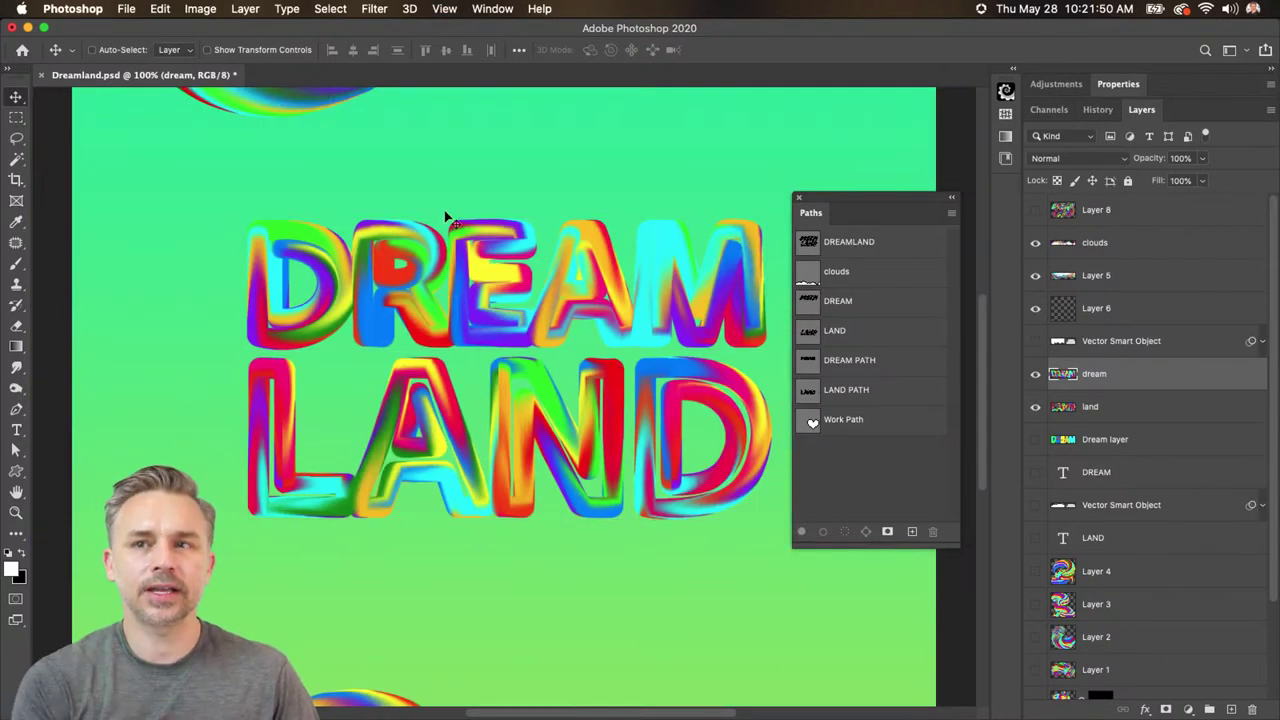
drag(866, 222, 1170, 88)
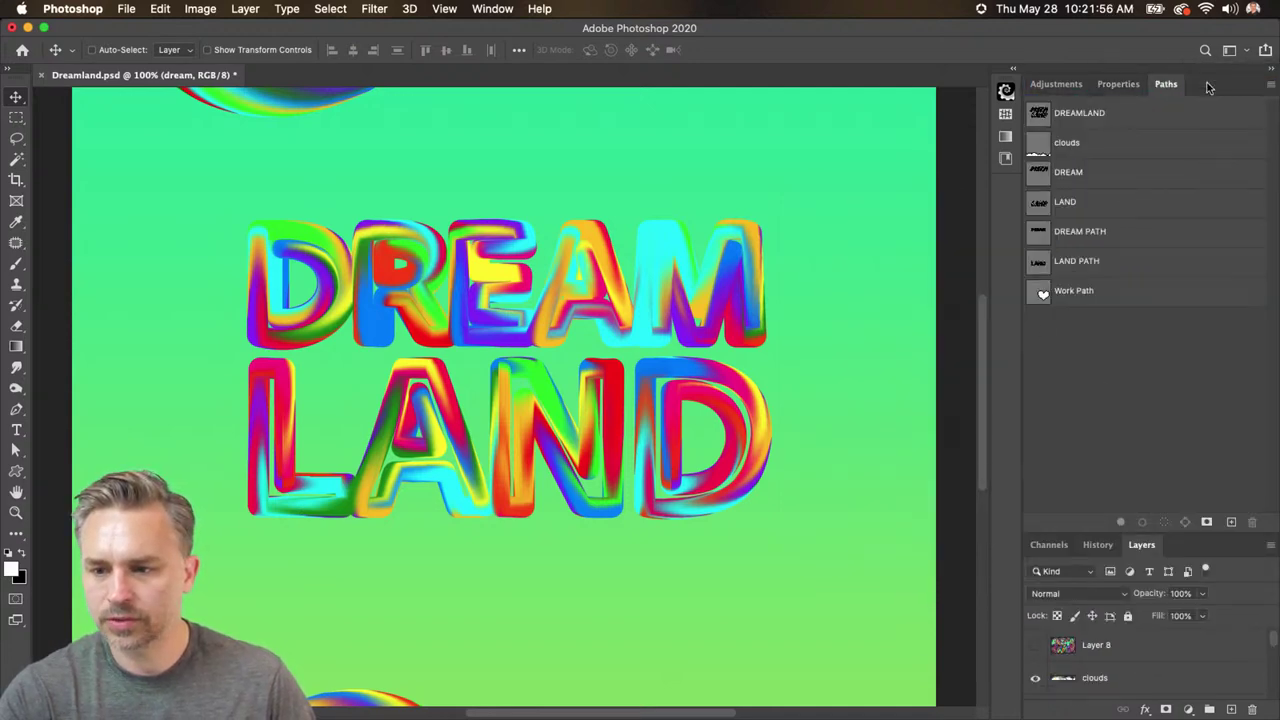
double_click(1207, 88)
click(1231, 709)
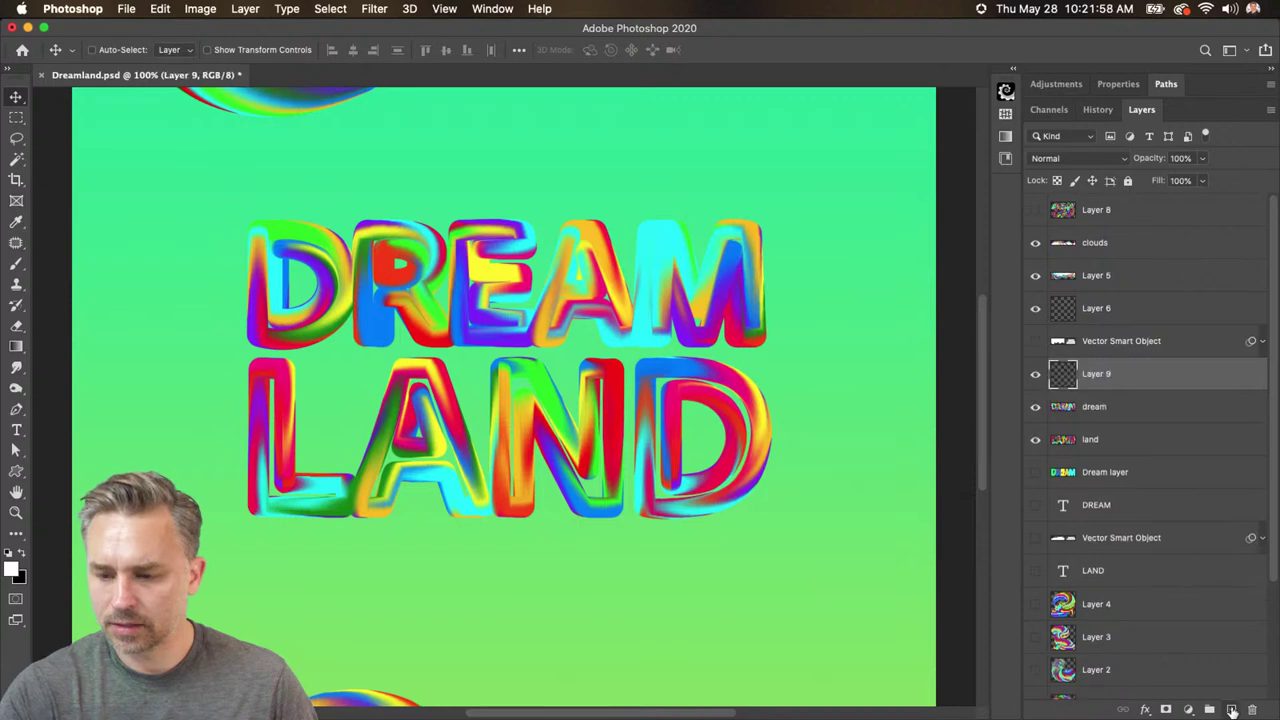
- Hide the LAND lettering, clip Layer 9 to dream, and make black the foreground colour
click(1035, 406)
click(1035, 406)
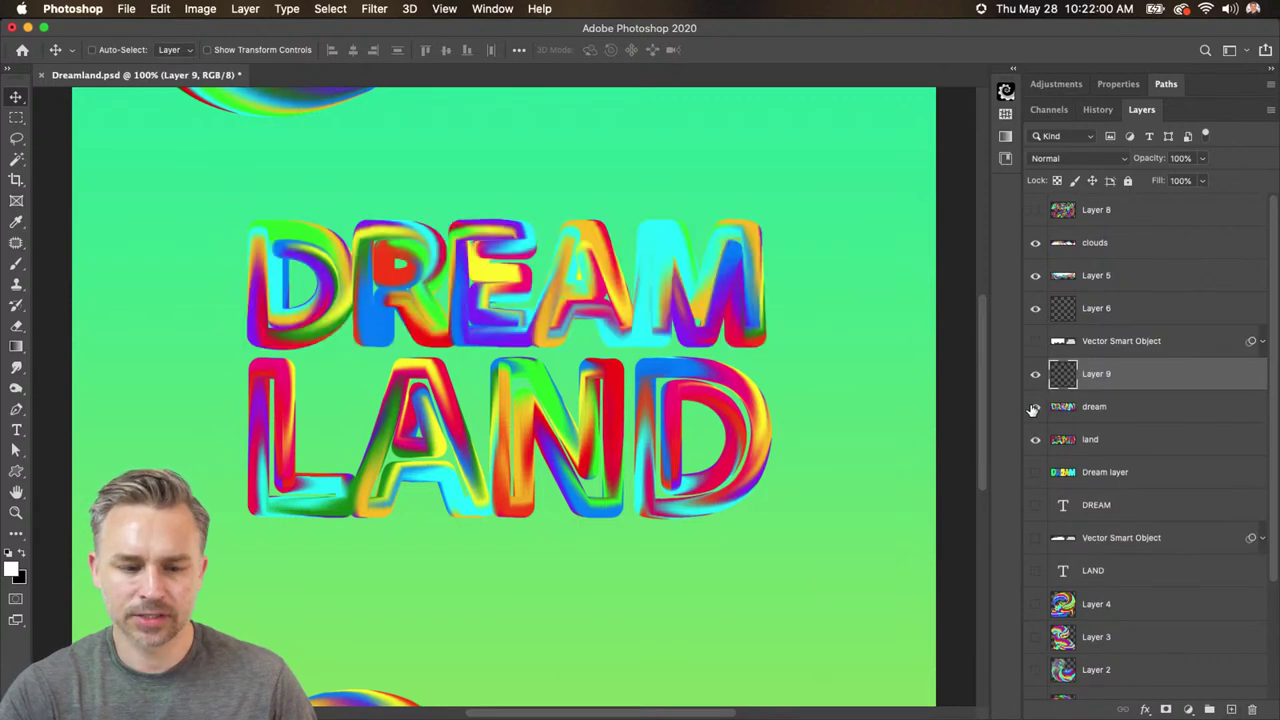
click(1035, 439)
scroll(503, 194, up, 5)
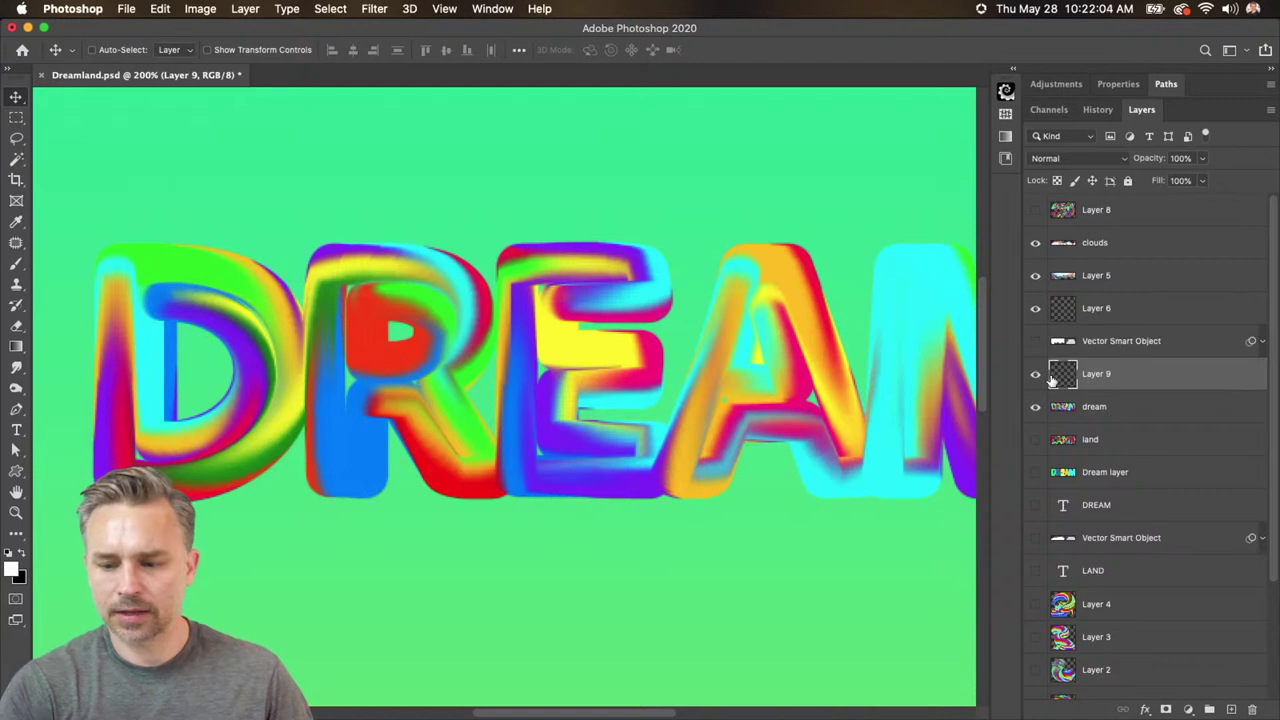
right_click(1205, 379)
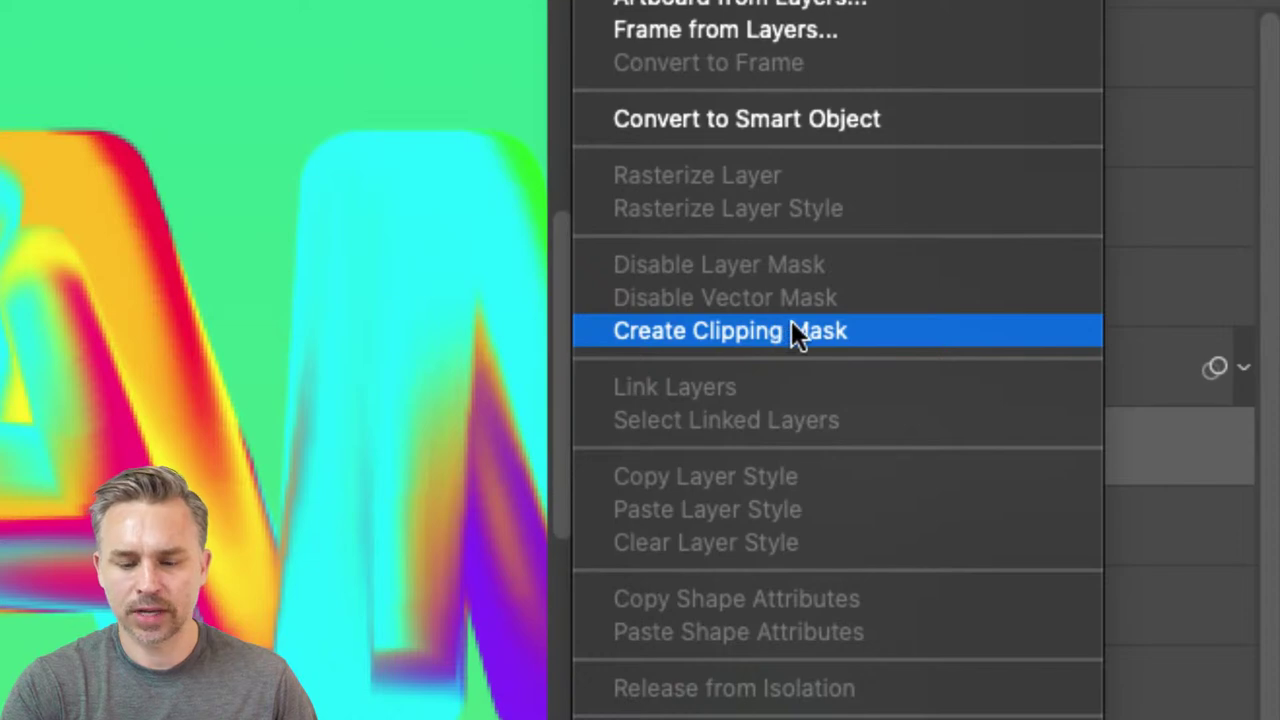
click(791, 331)
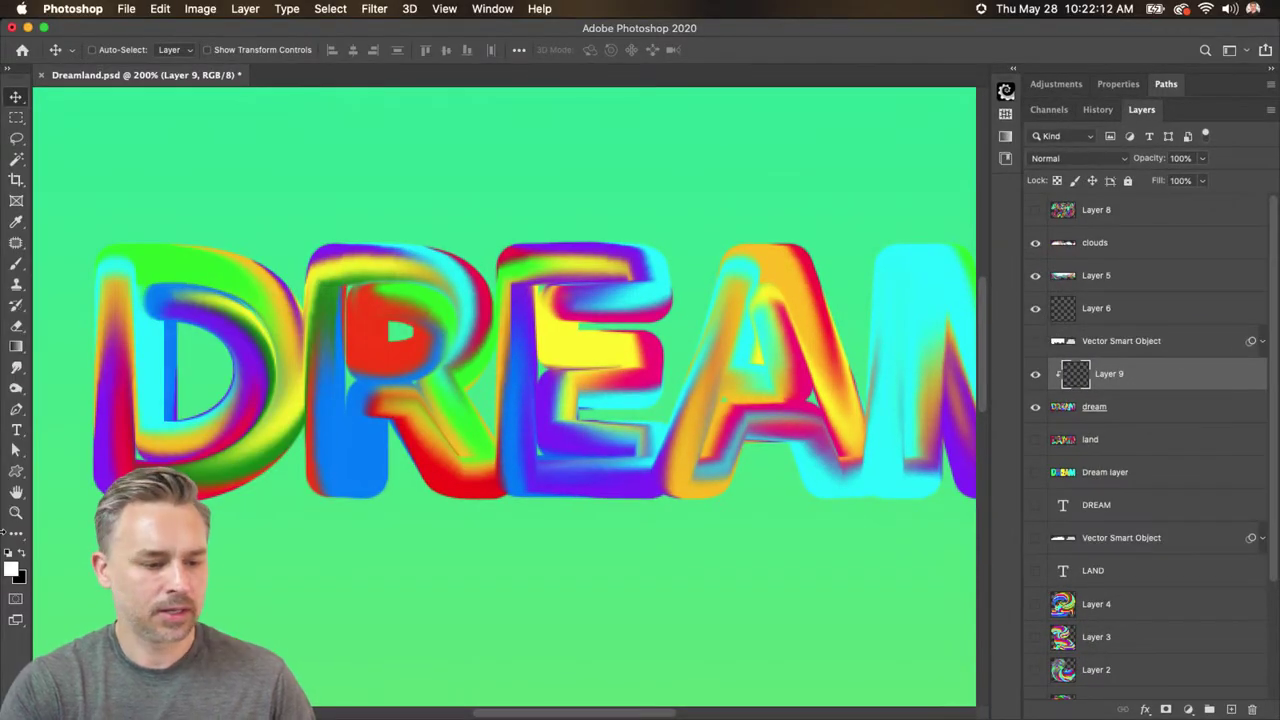
click(22, 552)
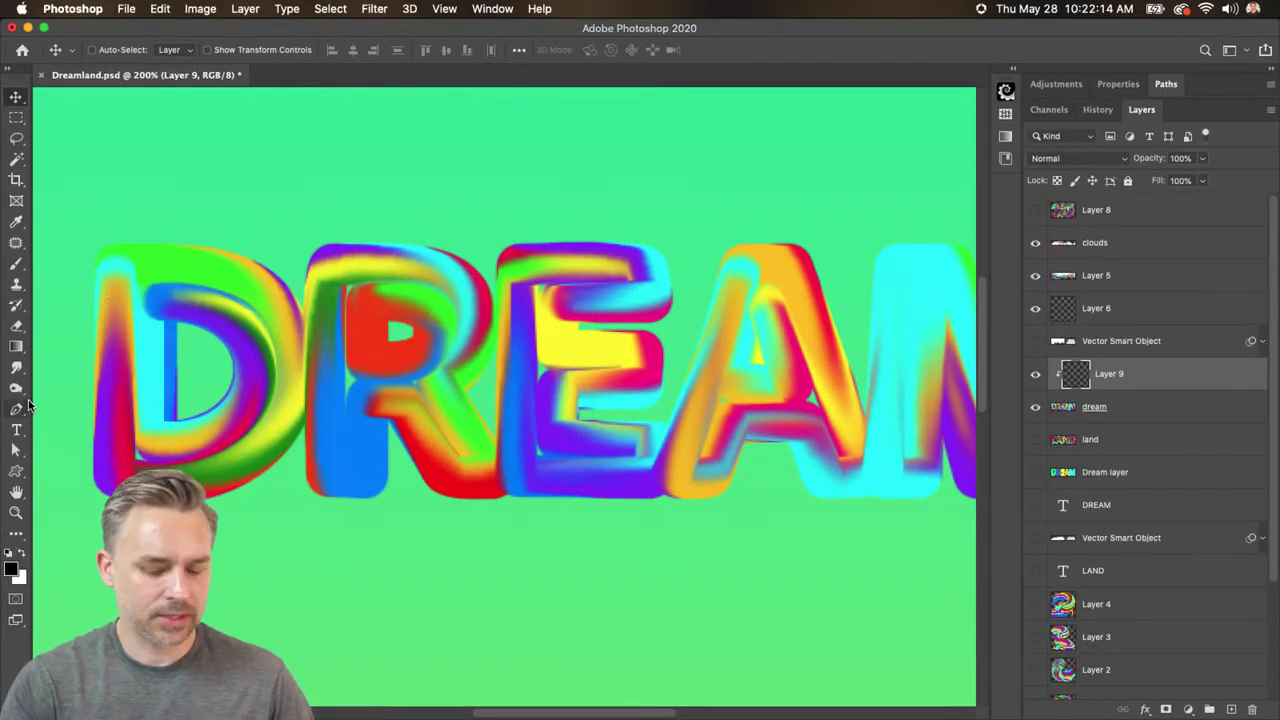
- Choose the Soft Round brush and set the foreground to a very dark purple
key(b)
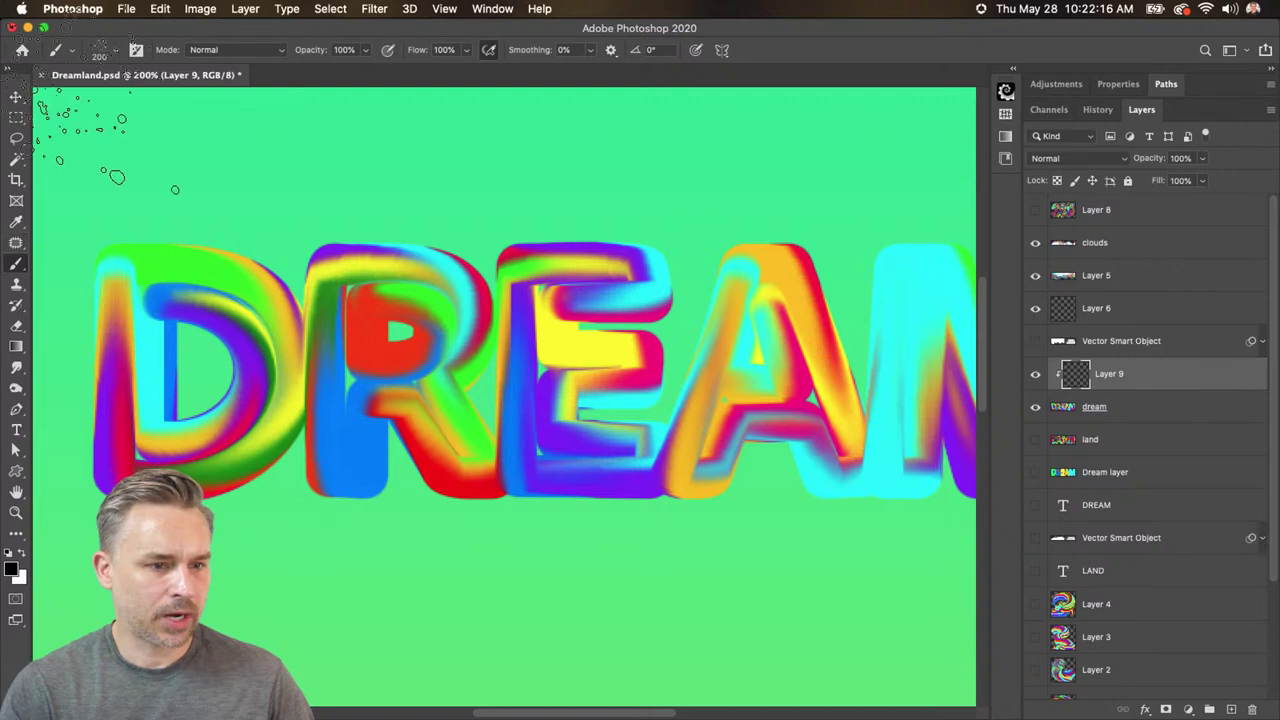
click(116, 50)
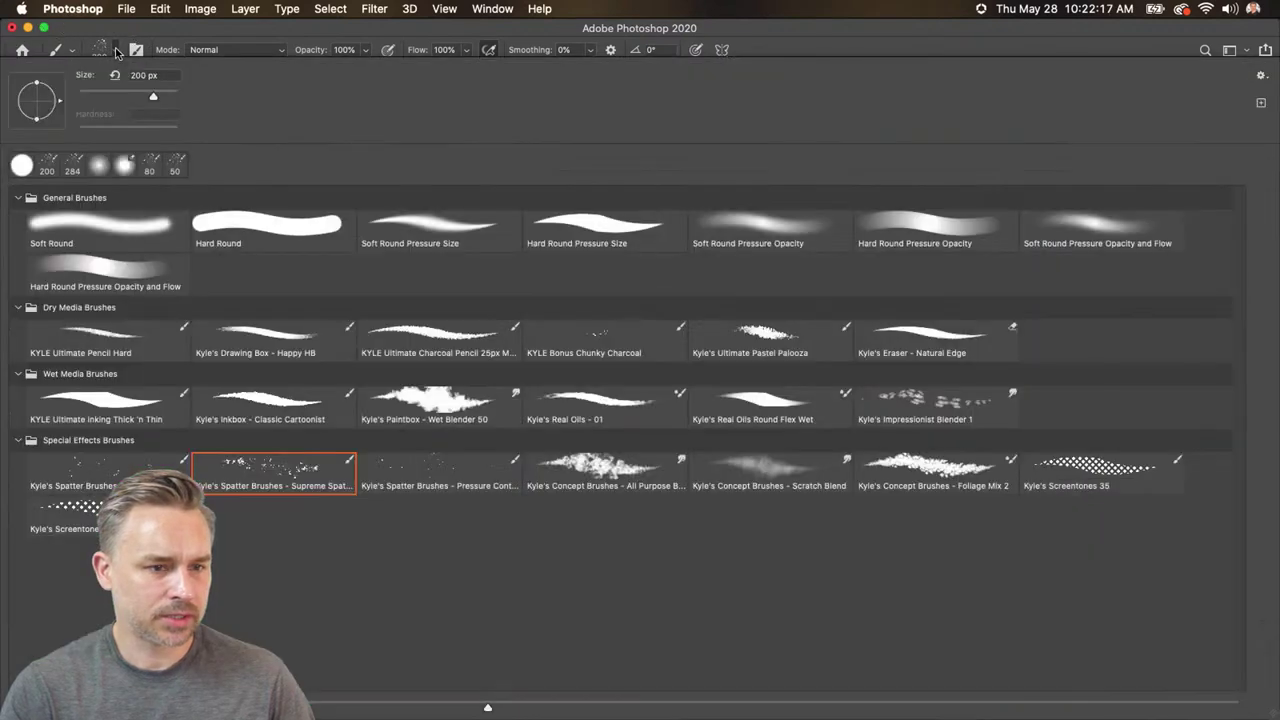
double_click(96, 238)
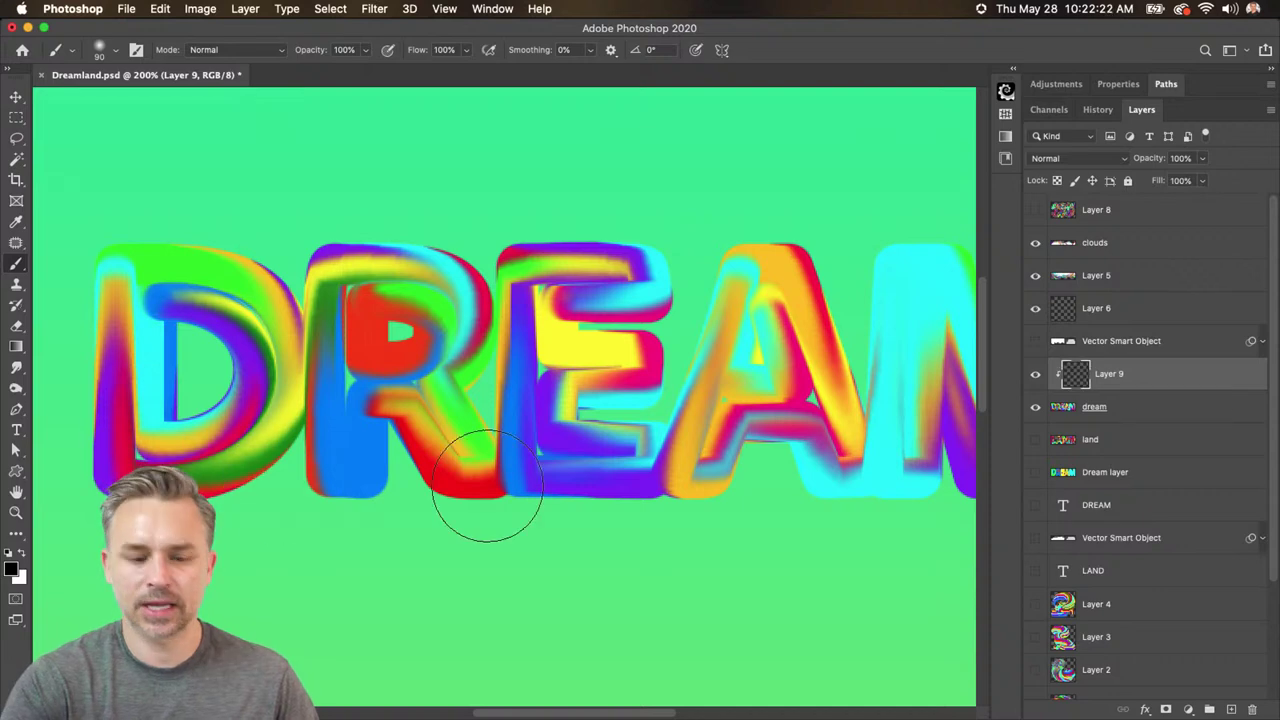
drag(150, 490, 100, 505)
mouse_move(105, 505)
mouse_down()
mouse_move(270, 480)
mouse_move(175, 455)
mouse_move(200, 410)
mouse_up()
key(super+z)
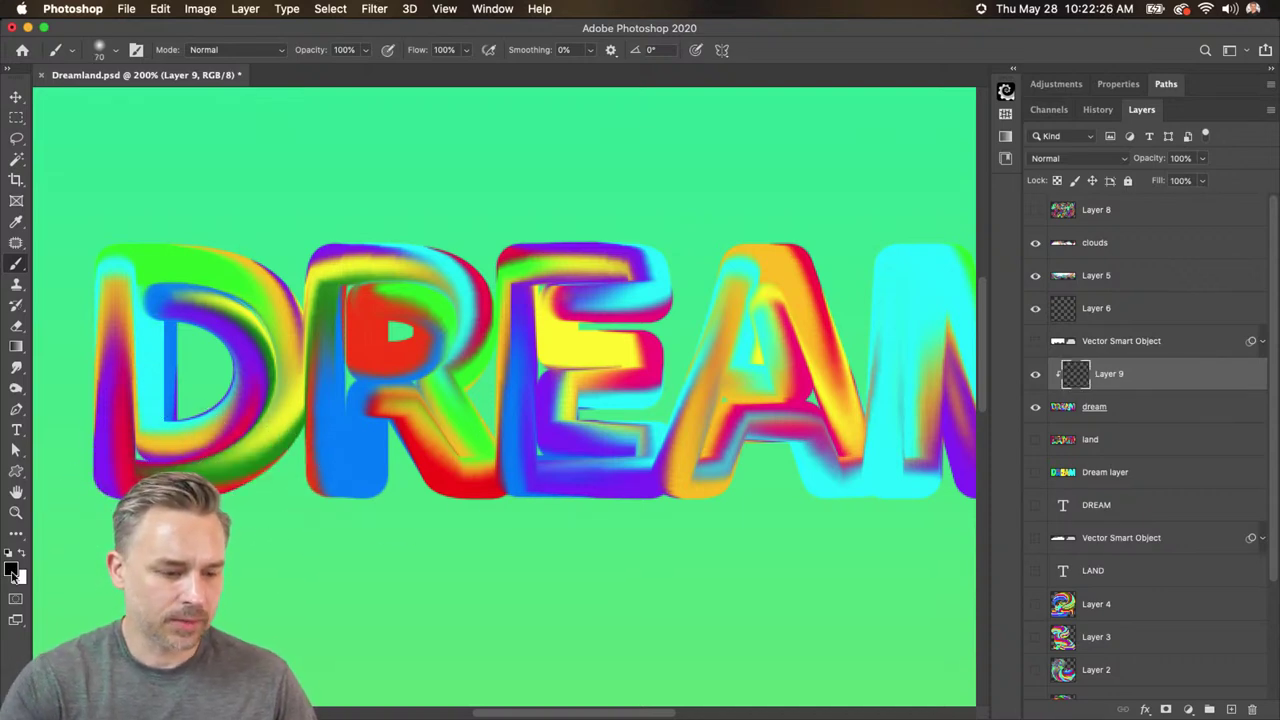
click(11, 568)
drag(1040, 470, 1089, 435)
key(Return)
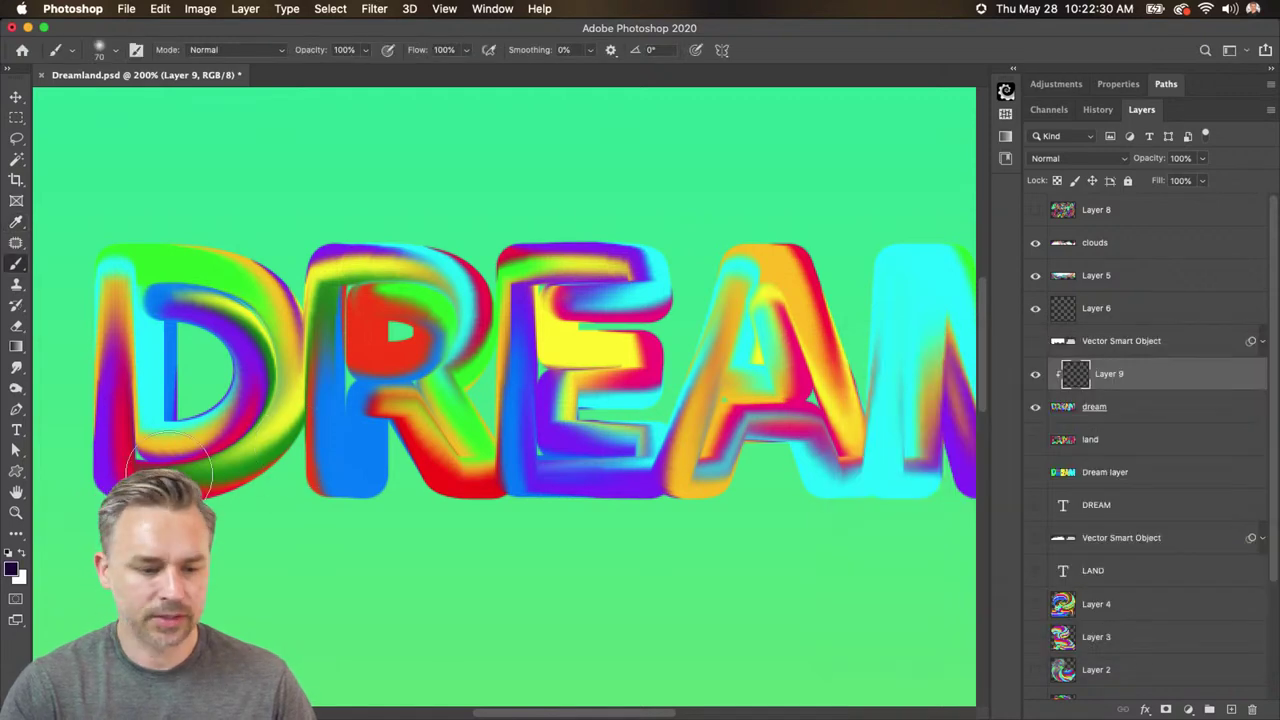
- Shrink the brush to 60 and paint dark shading inside and along the D and R
key(bracketleft)
click(115, 510)
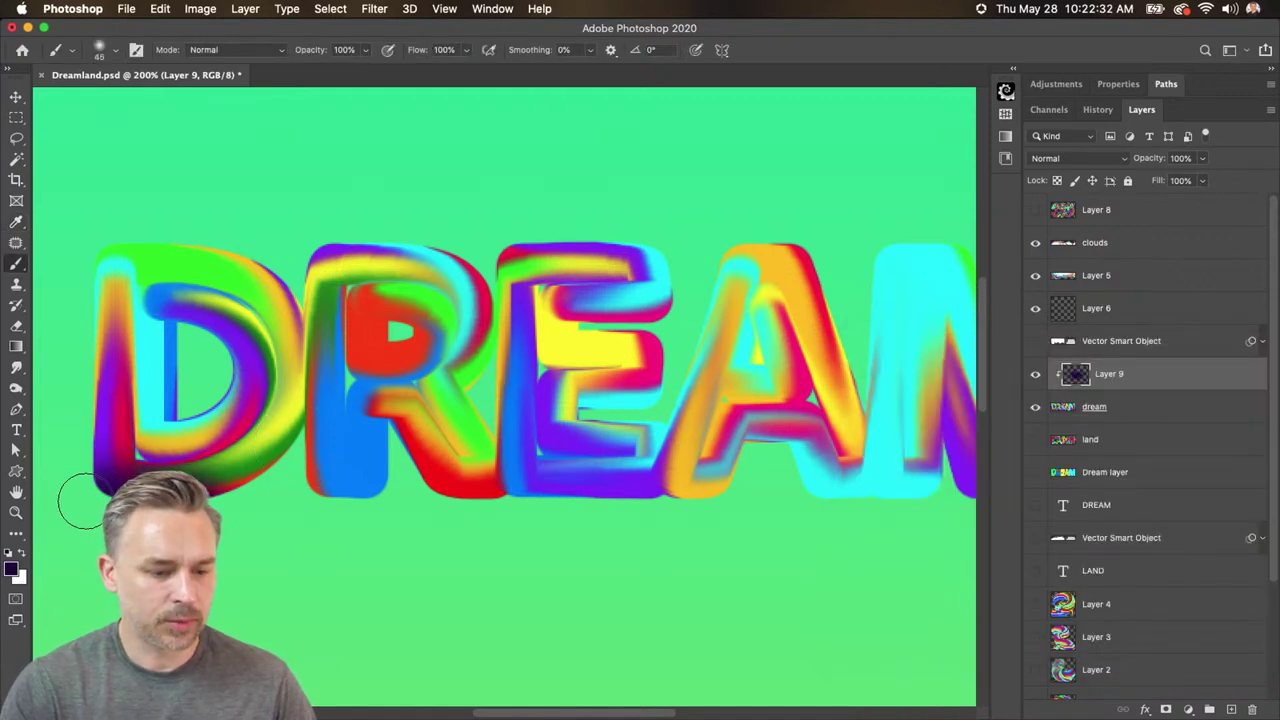
drag(258, 486, 322, 398)
key(bracketleft)
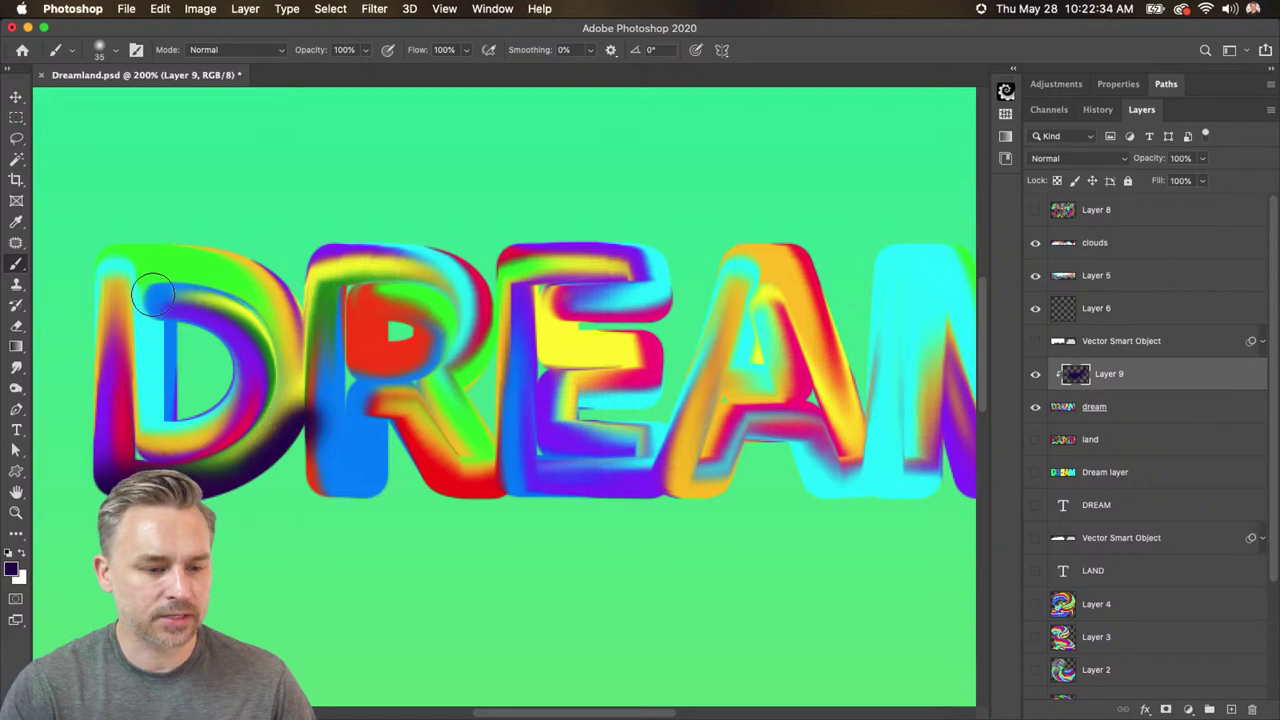
drag(162, 300, 165, 375)
drag(383, 318, 381, 340)
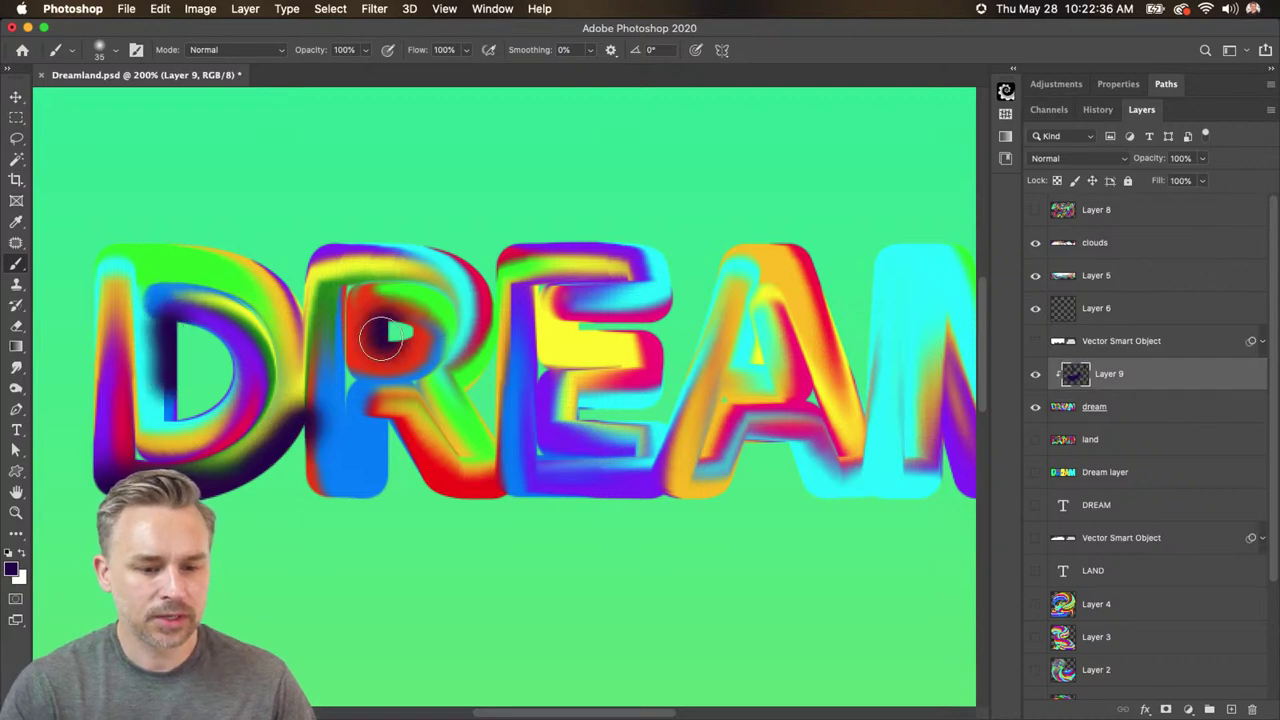
mouse_move(381, 437)
mouse_down()
mouse_move(372, 494)
mouse_move(306, 491)
mouse_up()
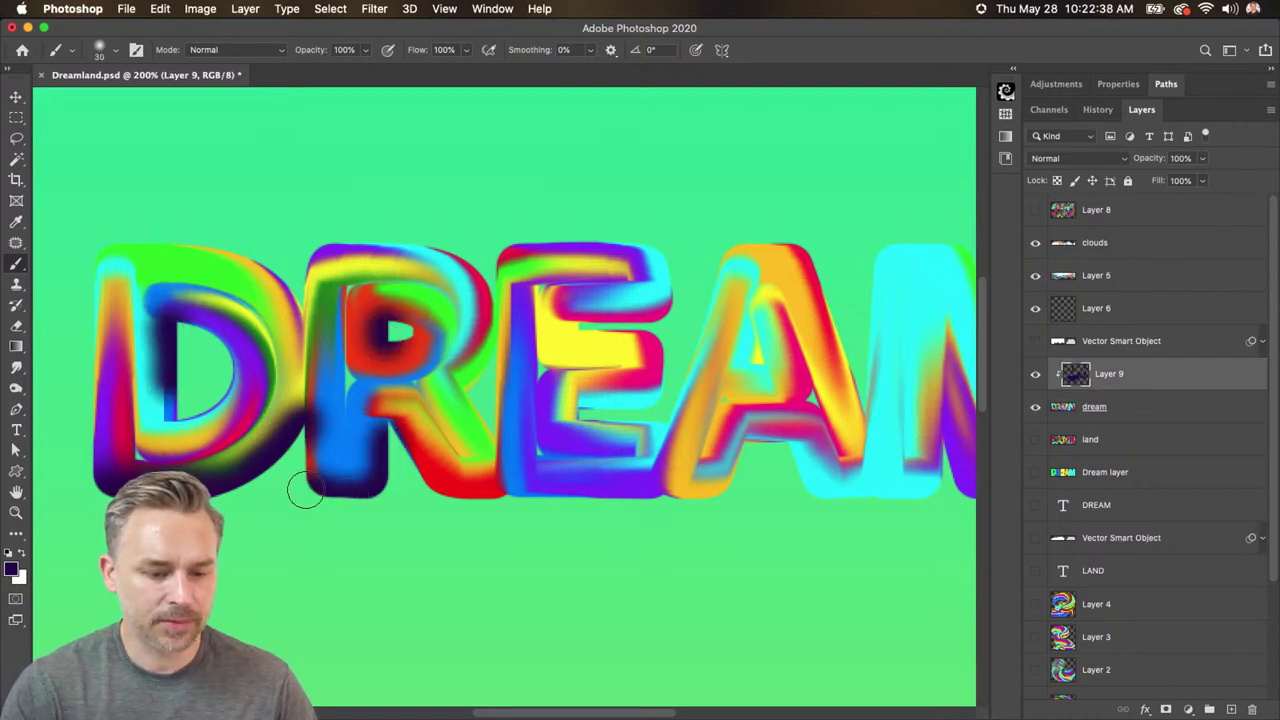
mouse_move(385, 428)
mouse_down()
mouse_move(465, 505)
mouse_move(504, 514)
mouse_move(493, 486)
mouse_move(509, 482)
mouse_move(676, 494)
mouse_up()
- Shade the E's bottom edge and upper bar, then up the M's right edge
key(bracketright)
mouse_move(565, 435)
mouse_down()
mouse_move(600, 405)
mouse_move(650, 400)
mouse_up()
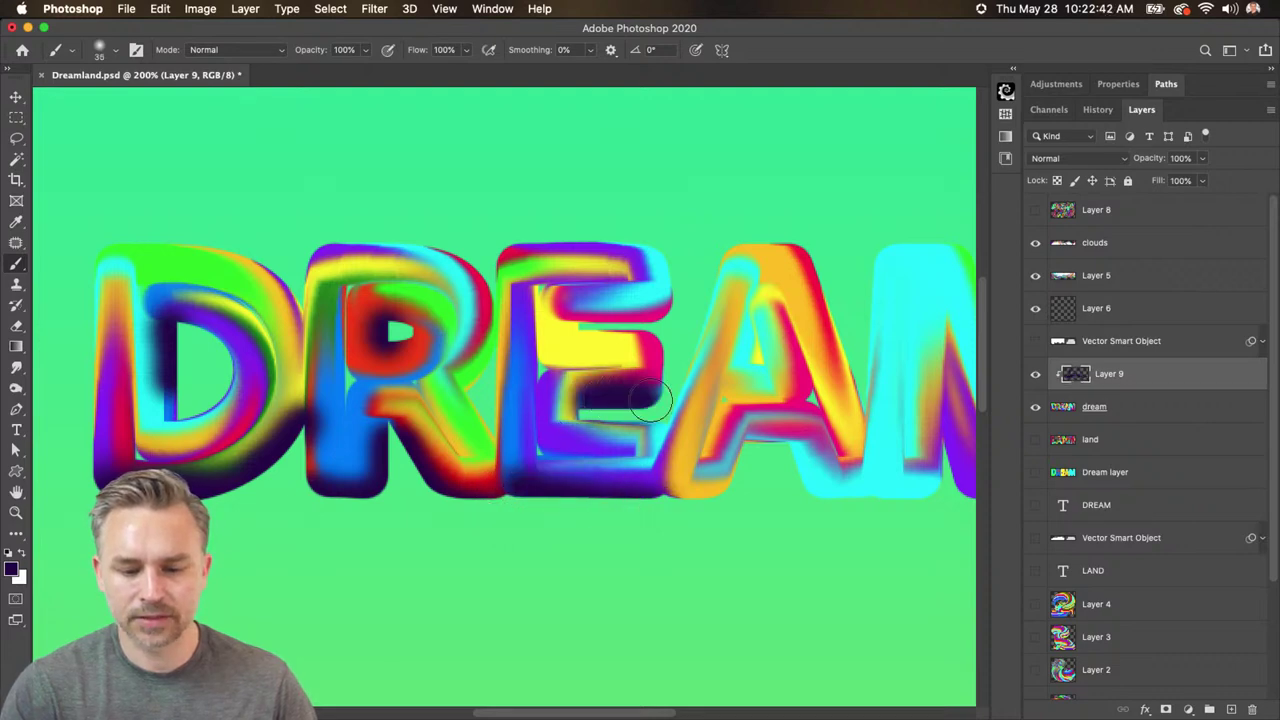
mouse_move(589, 301)
mouse_down()
mouse_move(762, 334)
mouse_move(743, 488)
mouse_move(746, 454)
mouse_move(667, 517)
mouse_move(779, 441)
mouse_move(769, 491)
mouse_up()
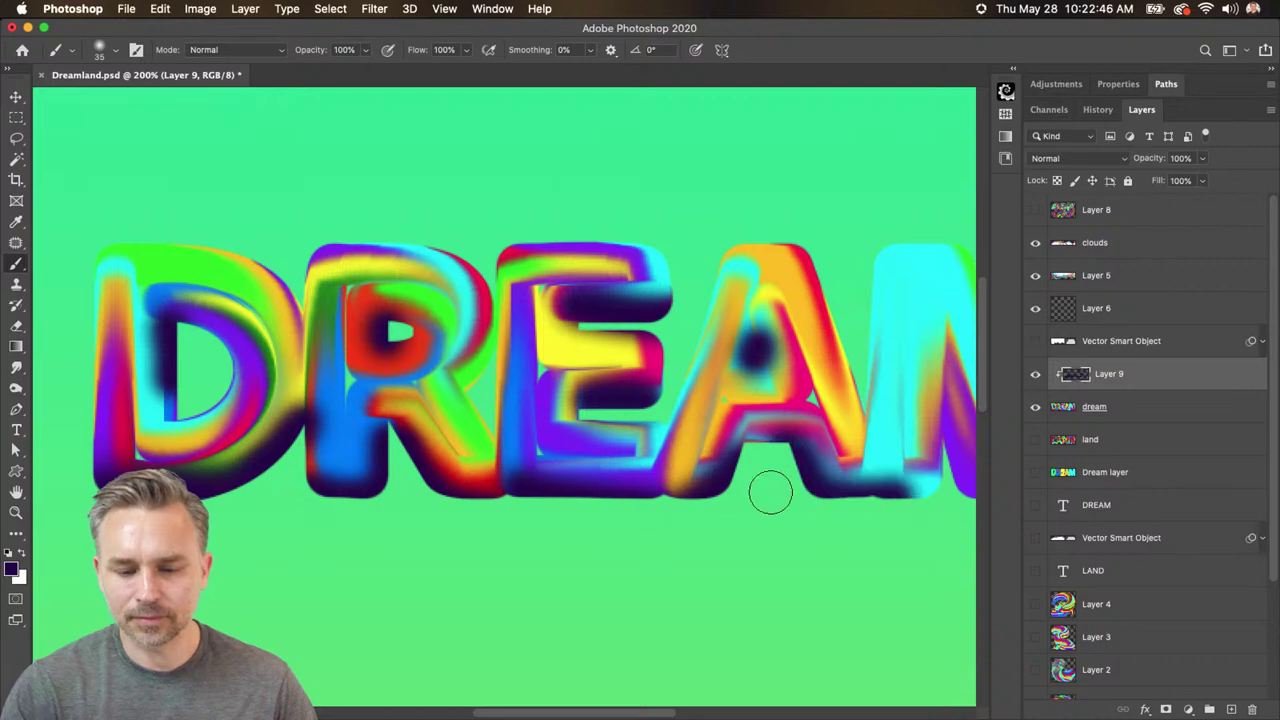
scroll(769, 491, right, 5)
mouse_move(460, 509)
mouse_down()
mouse_move(500, 430)
mouse_move(500, 386)
mouse_move(594, 478)
mouse_move(629, 363)
mouse_move(628, 483)
mouse_move(706, 460)
mouse_move(712, 250)
mouse_up()
mouse_move(371, 223)
mouse_down()
mouse_move(445, 258)
mouse_move(673, 252)
mouse_move(693, 333)
mouse_move(650, 455)
mouse_up()
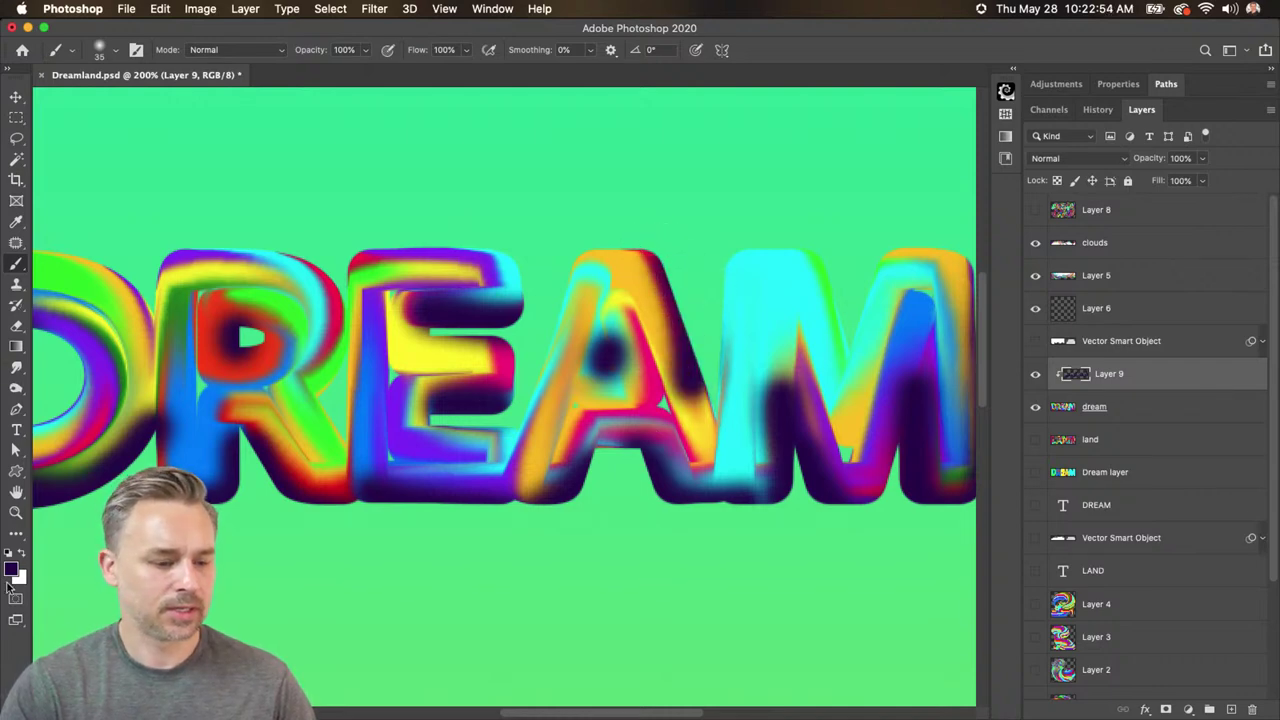
- Switch to white, add a new layer named 'highlights', and rename Layer 9 'shadows'
click(20, 553)
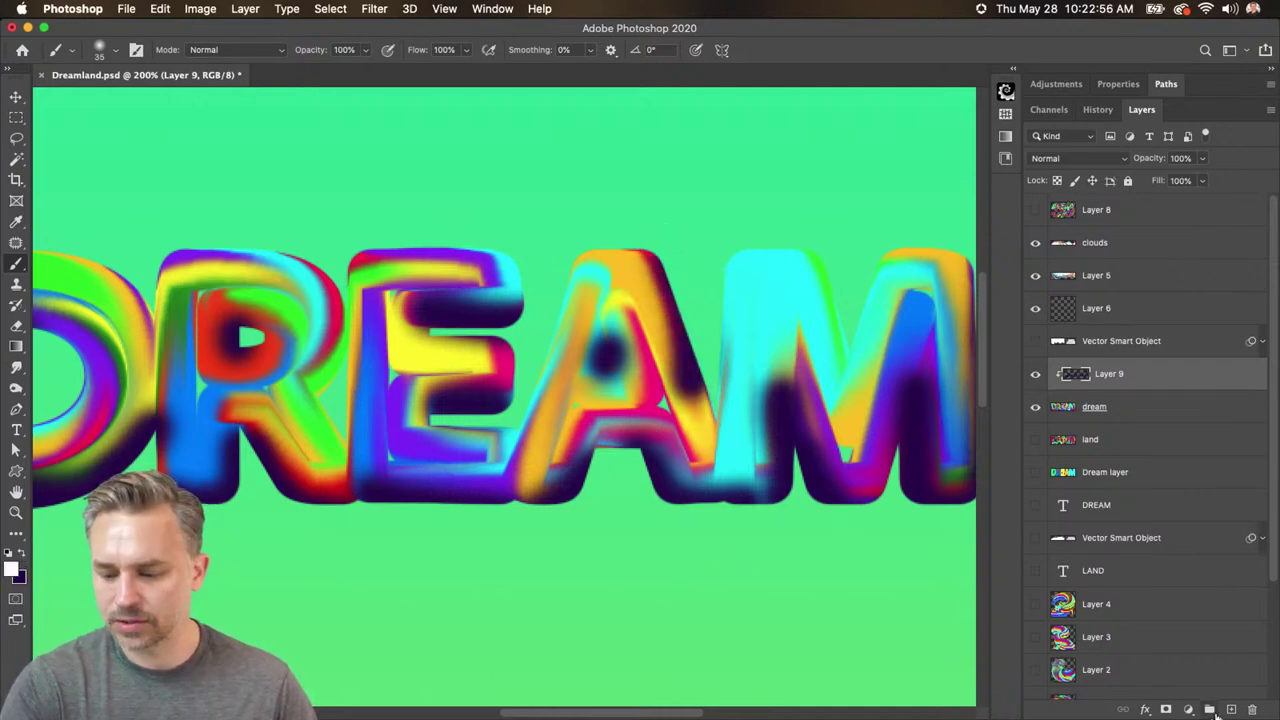
click(1231, 709)
double_click(1105, 374)
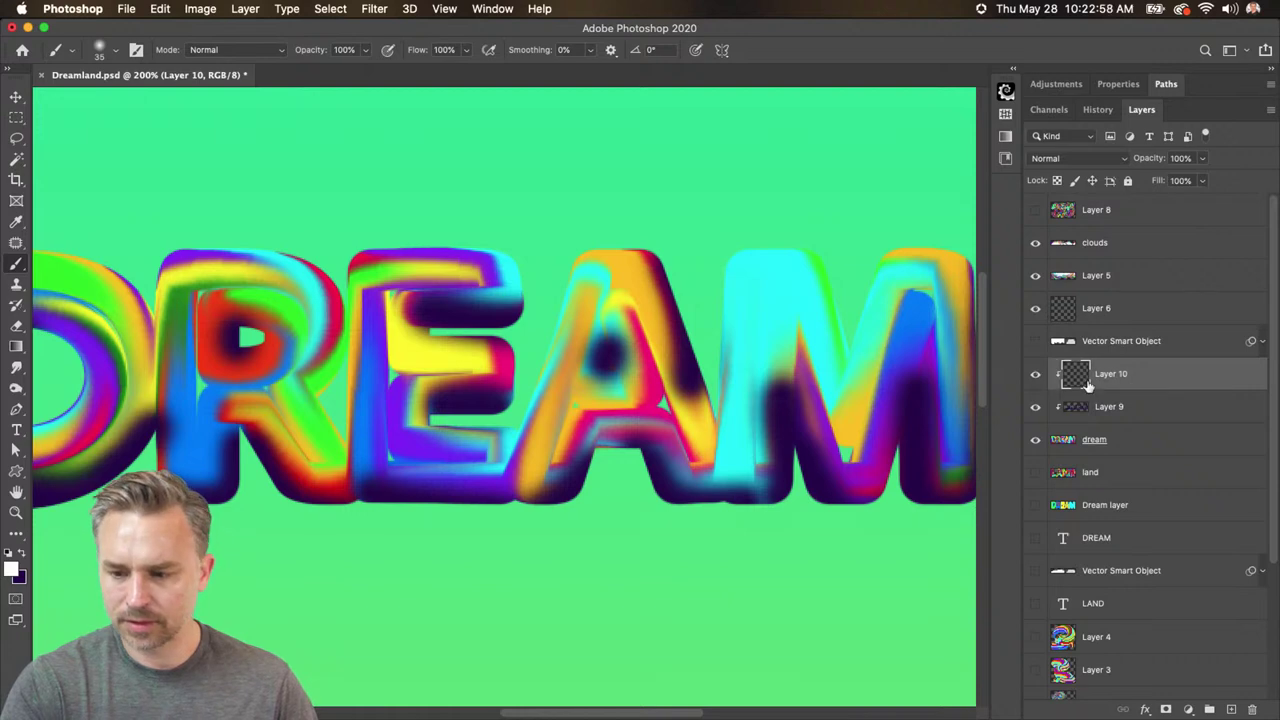
text(highli)
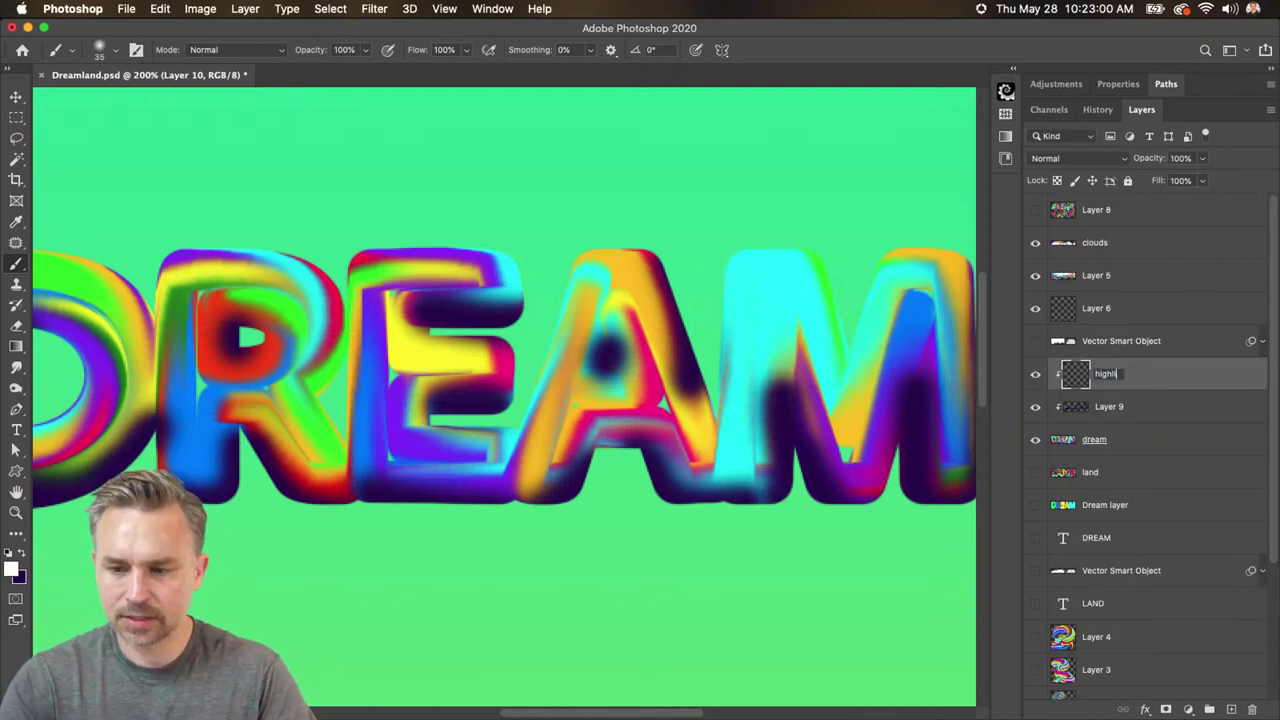
text(ghts)
key(Return)
double_click(1108, 406)
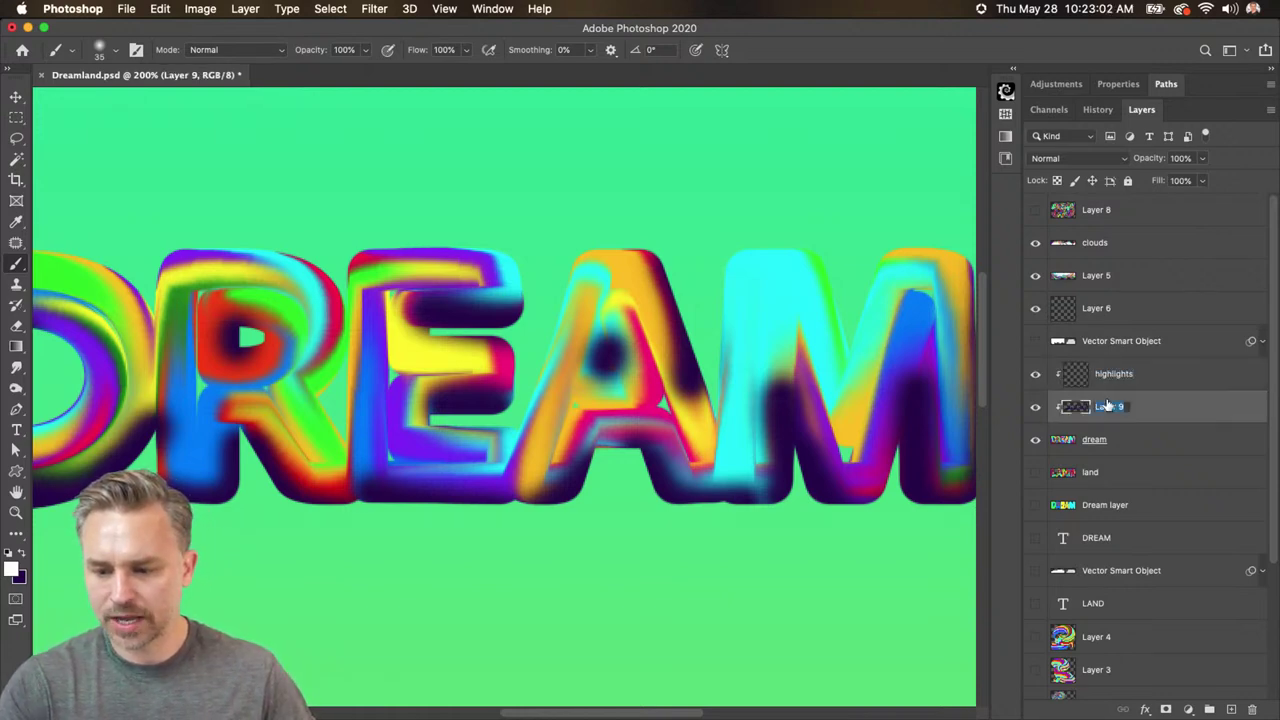
text(shadows)
key(Return)
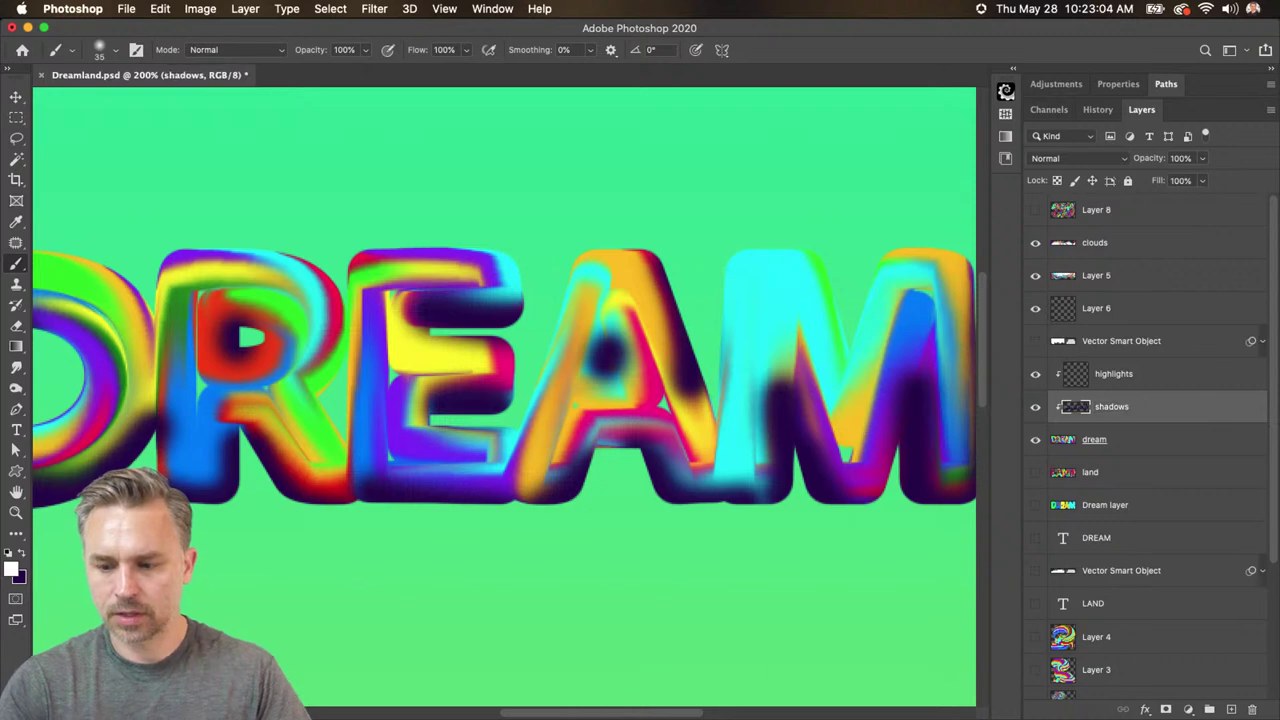
- Set the shadows layer to Overlay blending, toggling its visibility to compare the effect
drag(200, 404, 456, 414)
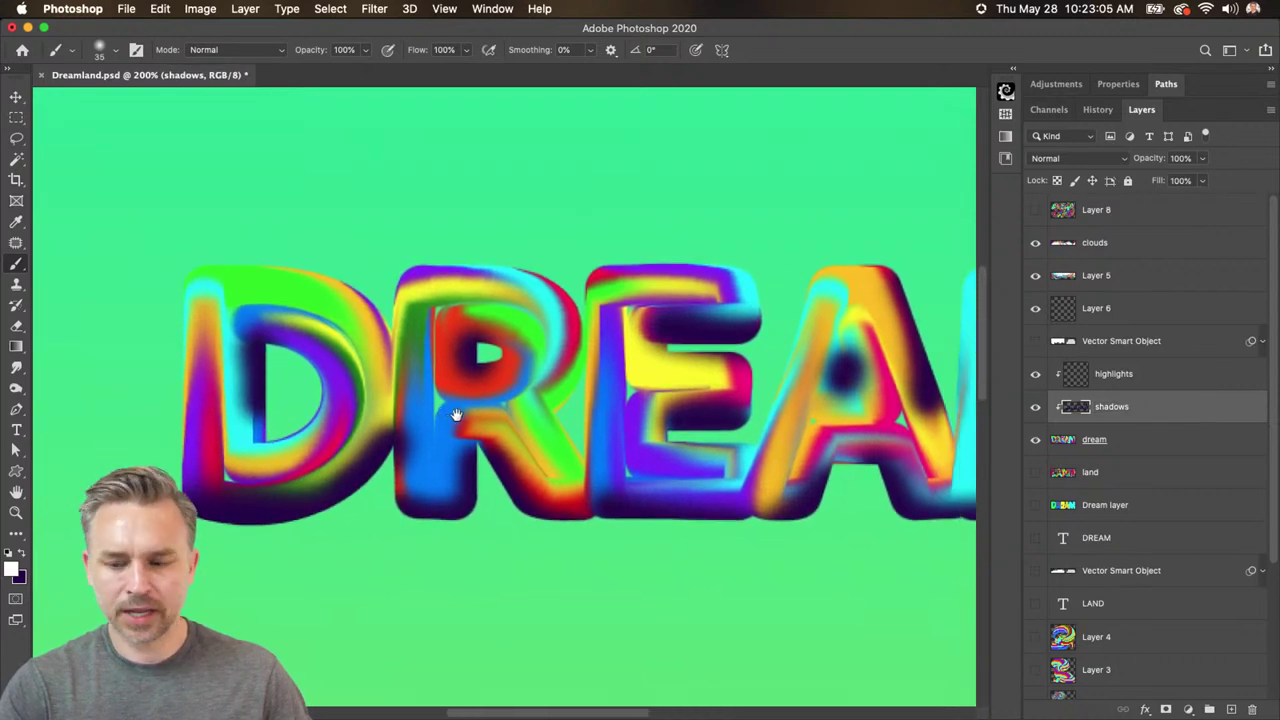
click(1091, 158)
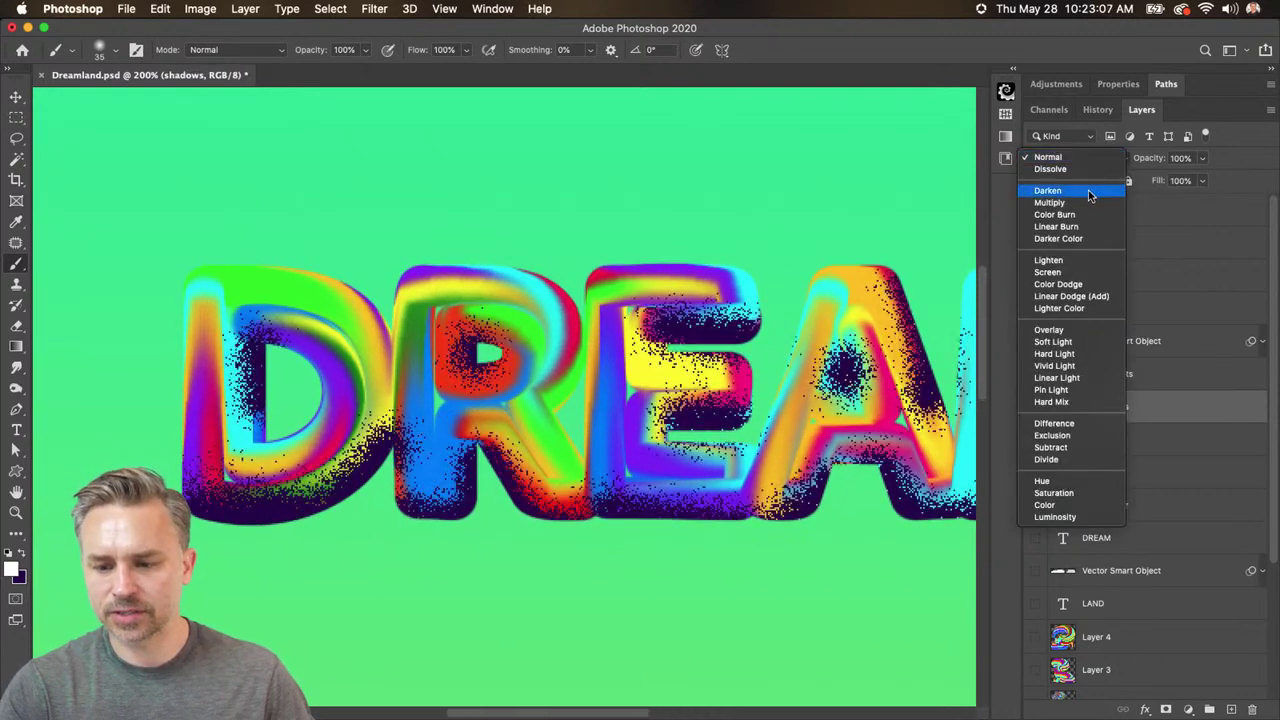
click(1068, 330)
click(1068, 340)
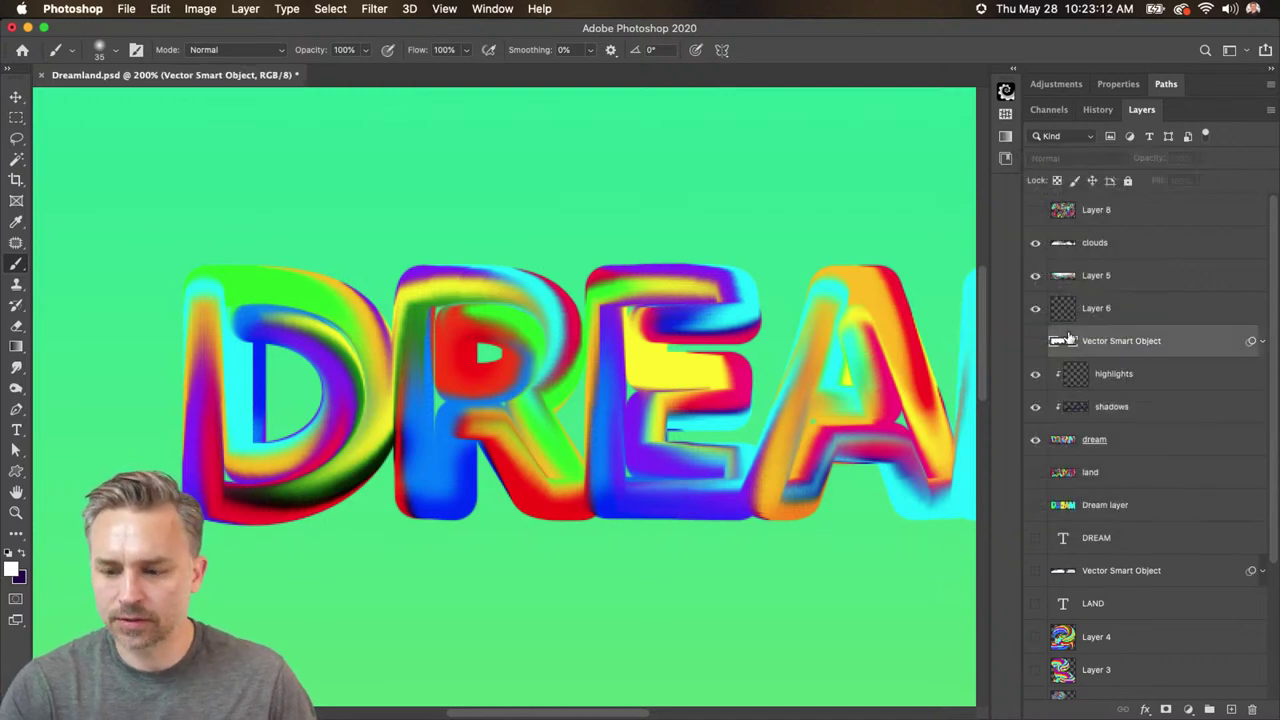
click(1115, 406)
scroll(476, 333, down, 5)
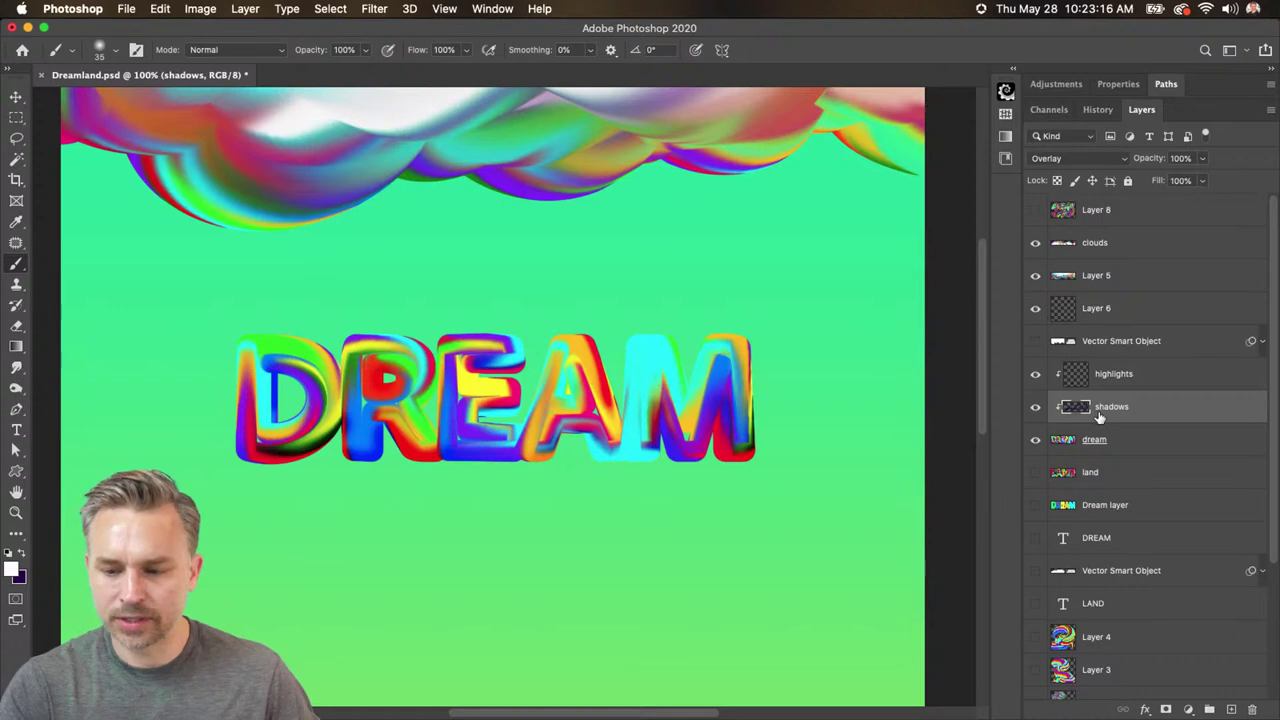
click(1036, 409)
click(1036, 409)
click(1036, 409)
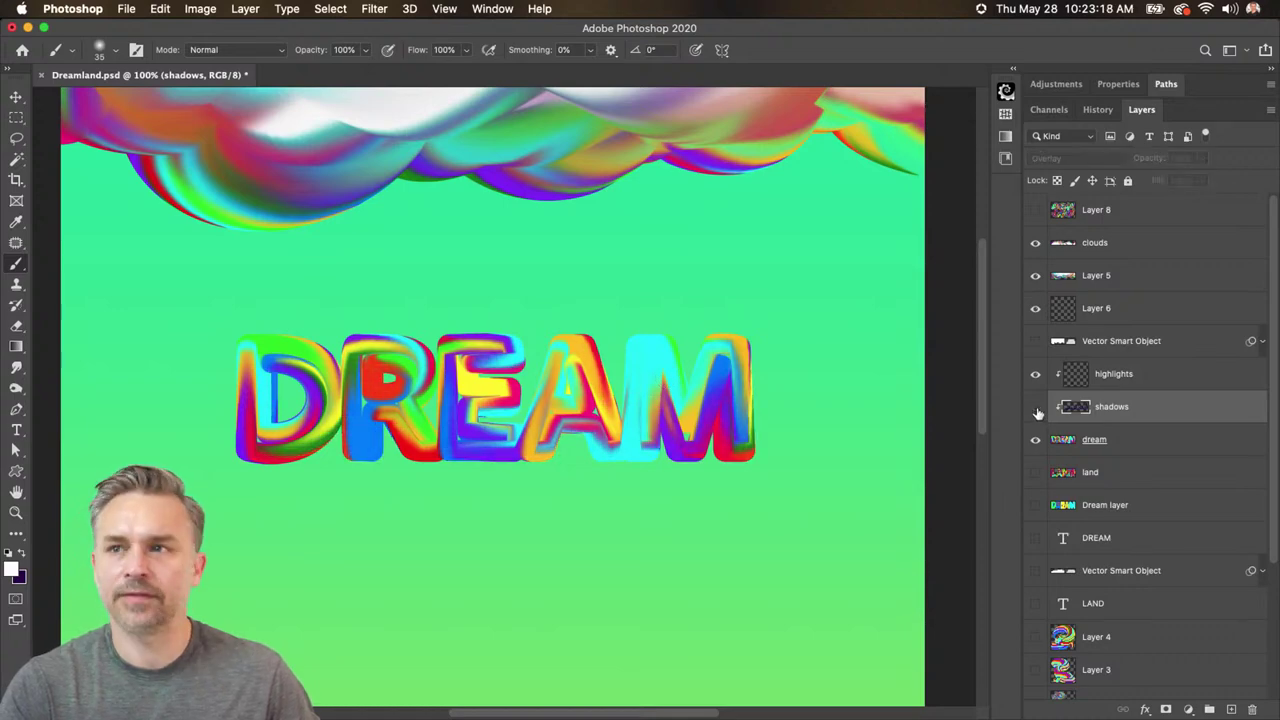
click(1036, 409)
click(1036, 409)
click(1036, 409)
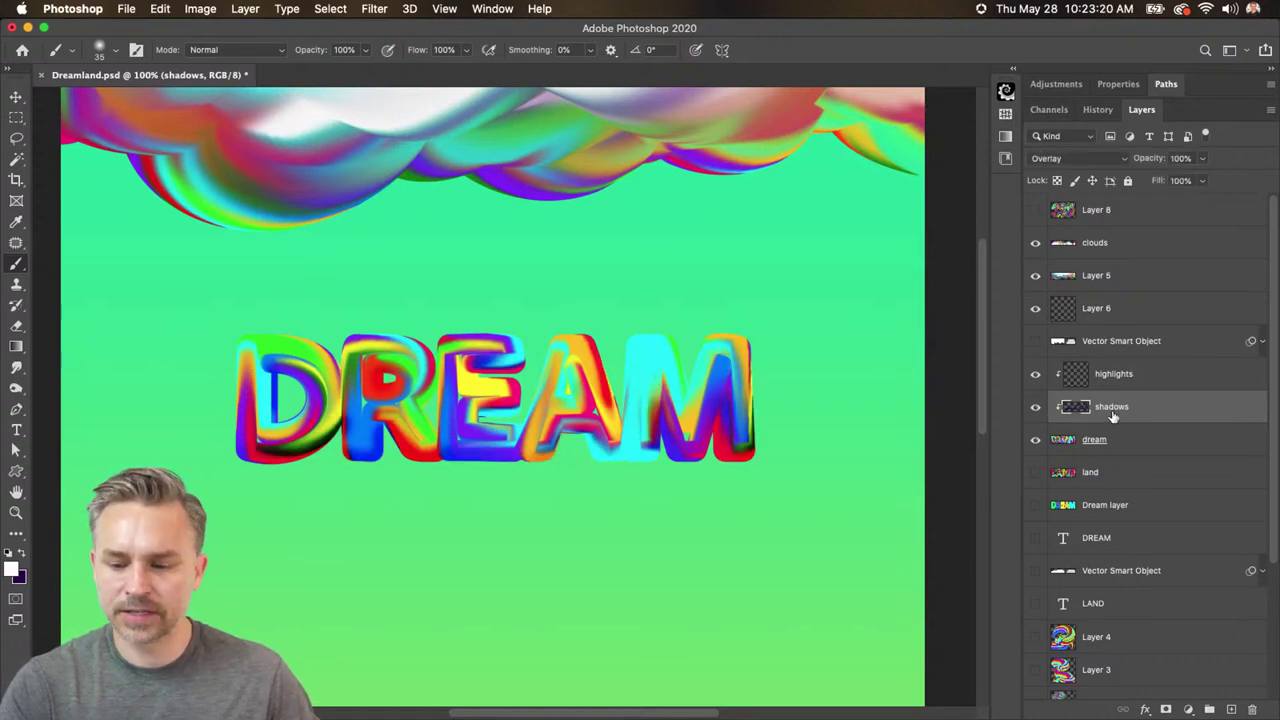
click(1074, 160)
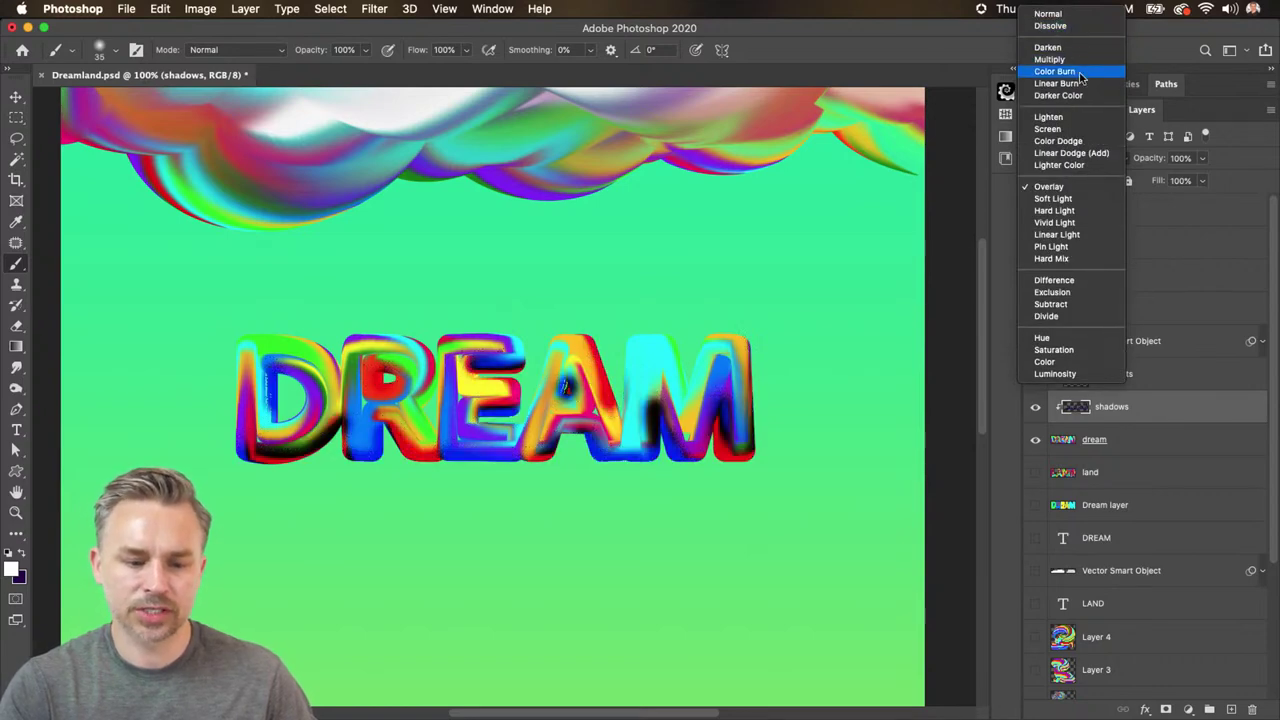
click(1077, 188)
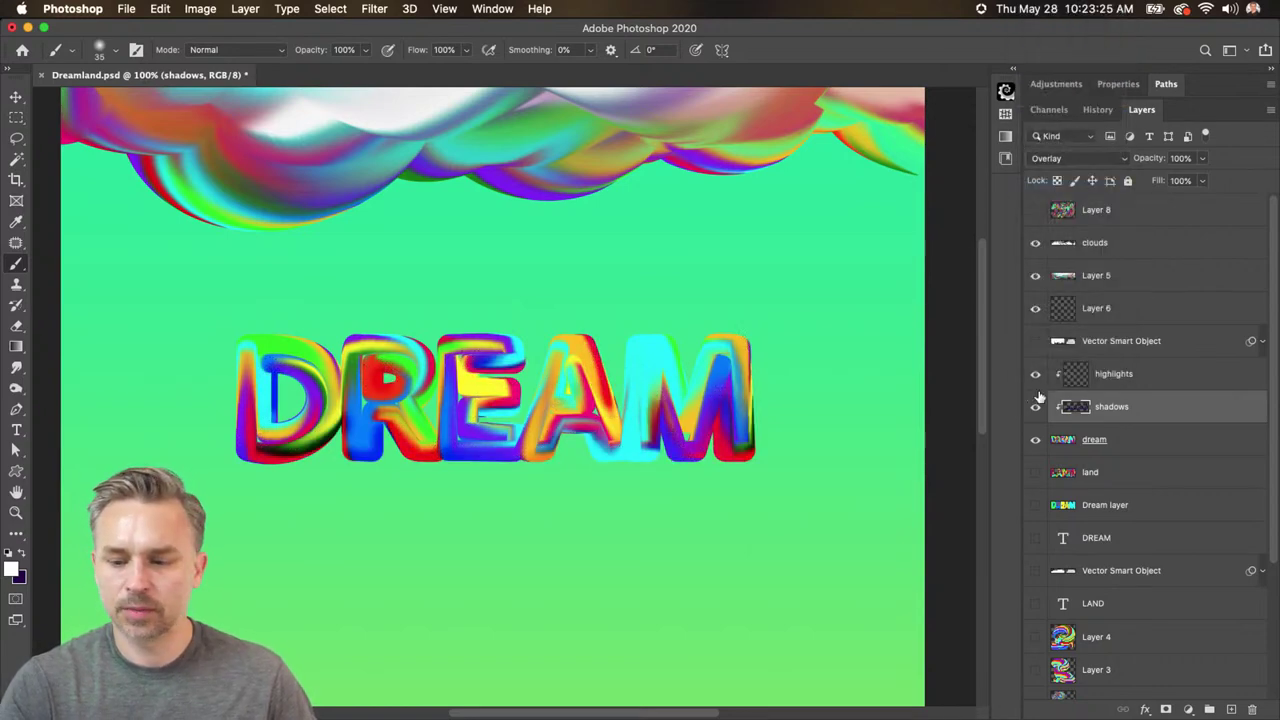
- On the highlights layer, paint white strokes along the D, R, E and M
click(1089, 379)
scroll(400, 380, left, 5)
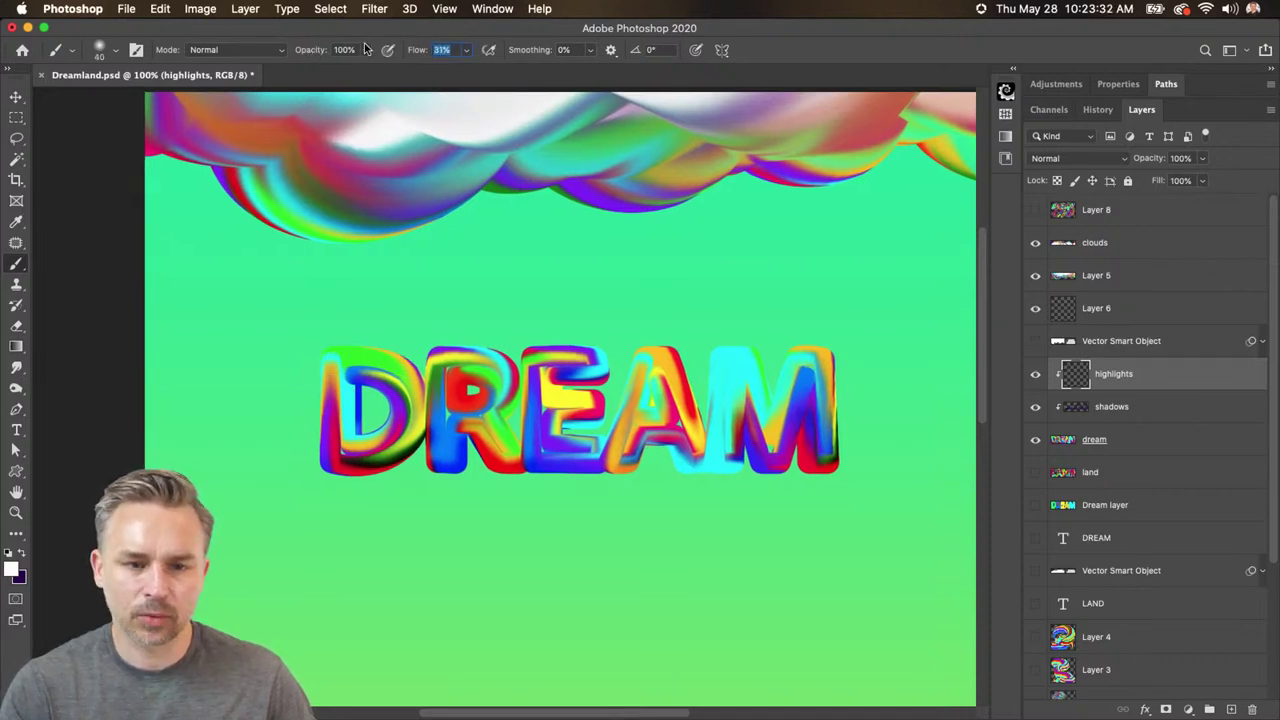
mouse_move(340, 353)
mouse_down()
mouse_move(339, 414)
mouse_move(341, 357)
mouse_move(342, 402)
mouse_move(349, 366)
mouse_move(396, 376)
mouse_move(408, 404)
mouse_move(354, 359)
mouse_move(337, 368)
mouse_move(442, 368)
mouse_move(442, 446)
mouse_move(440, 366)
mouse_move(477, 368)
mouse_move(496, 389)
mouse_move(480, 406)
mouse_move(508, 374)
mouse_move(423, 362)
mouse_move(508, 457)
mouse_move(484, 428)
mouse_up()
key(bracketleft)
mouse_move(545, 358)
mouse_down()
mouse_move(541, 441)
mouse_move(544, 363)
mouse_move(611, 366)
mouse_move(552, 374)
mouse_move(649, 363)
mouse_move(620, 438)
mouse_move(644, 355)
mouse_move(673, 427)
mouse_move(657, 359)
mouse_move(698, 466)
mouse_up()
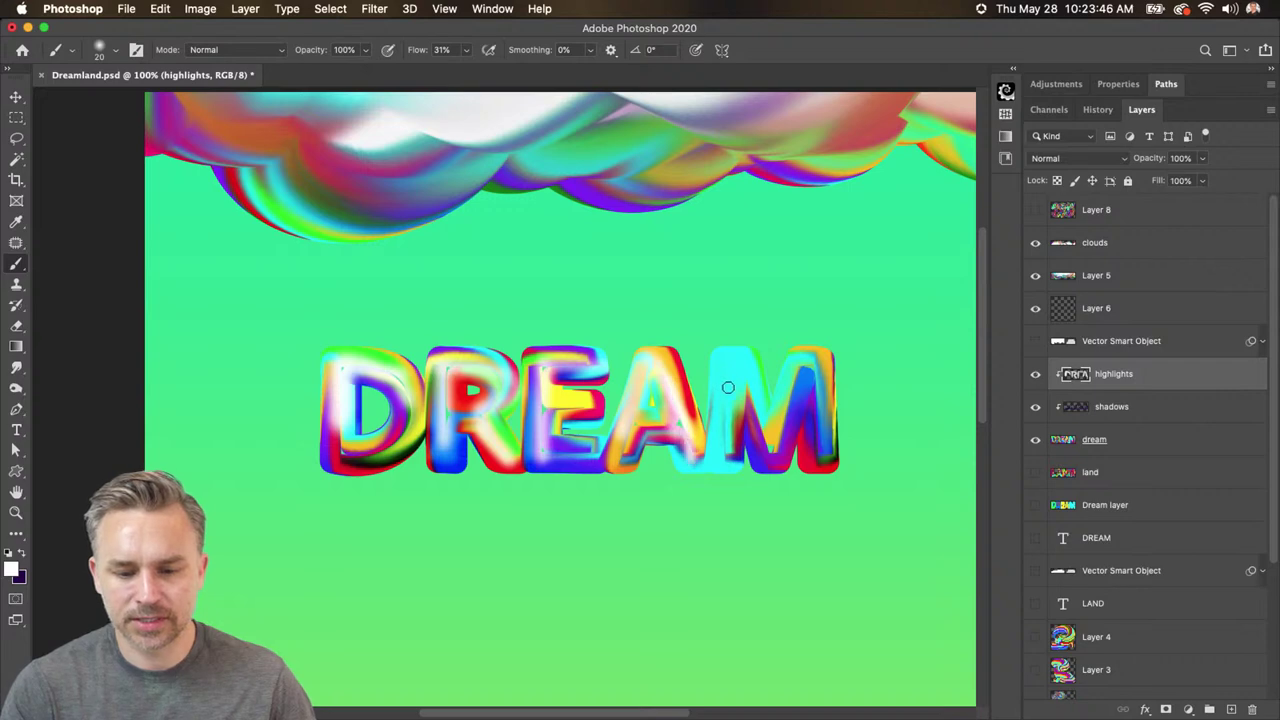
mouse_move(730, 390)
mouse_down()
mouse_move(728, 430)
mouse_move(724, 363)
mouse_move(715, 426)
mouse_move(727, 372)
mouse_move(780, 468)
mouse_move(796, 382)
mouse_move(790, 430)
mouse_up()
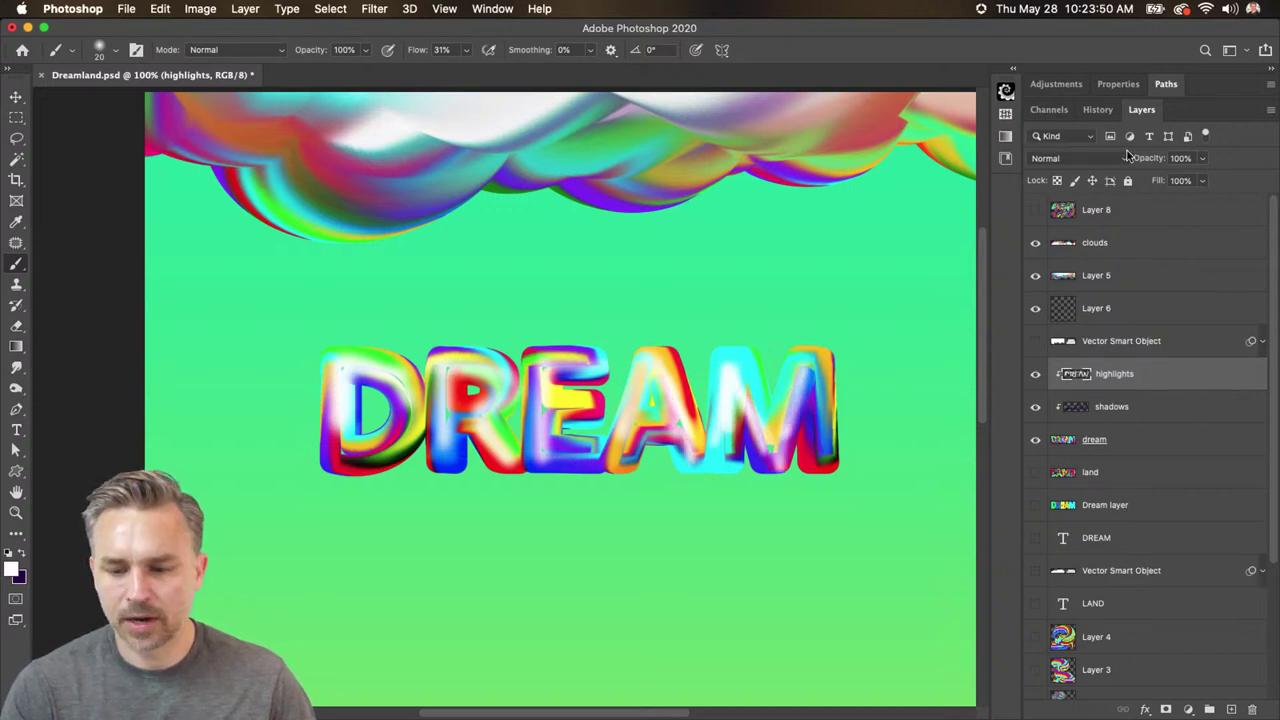
- Set highlights to Overlay, brighten the M's right leg and E's bottom bar, then show and select land
click(1095, 157)
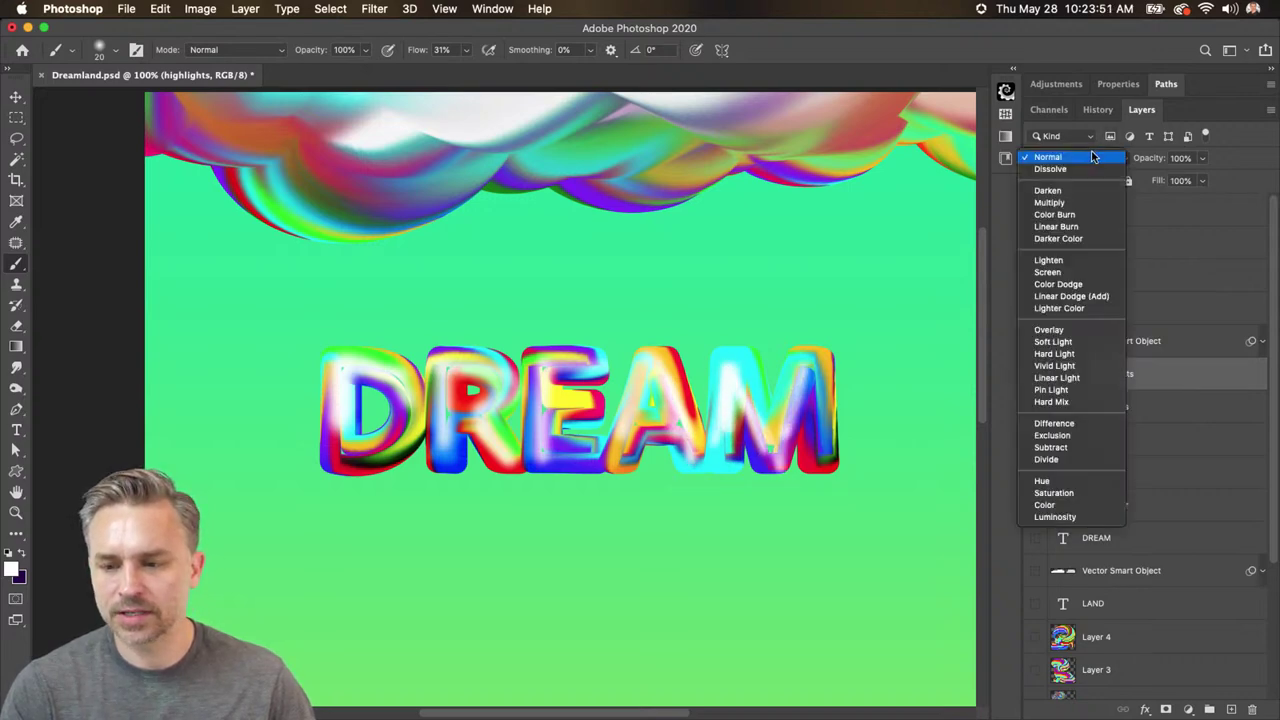
click(1074, 332)
click(1036, 375)
click(1036, 375)
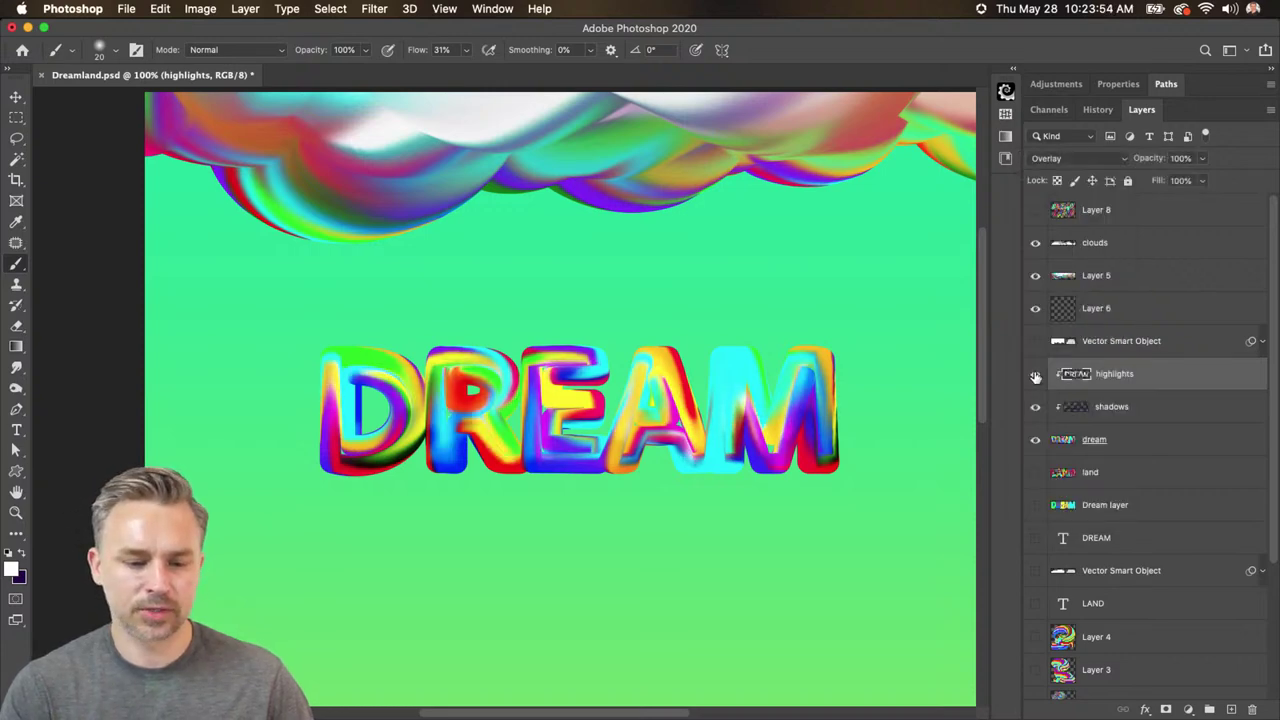
click(1036, 375)
click(1036, 375)
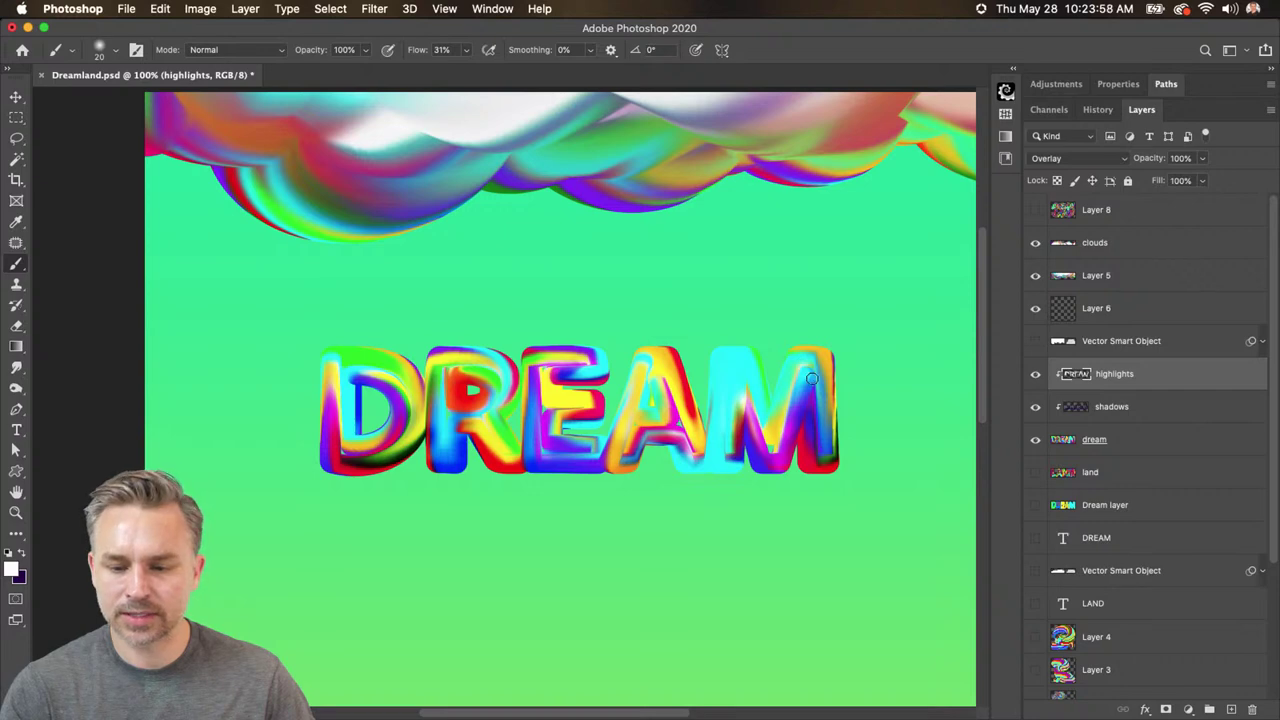
mouse_move(810, 367)
mouse_down()
mouse_move(824, 440)
mouse_move(822, 365)
mouse_up()
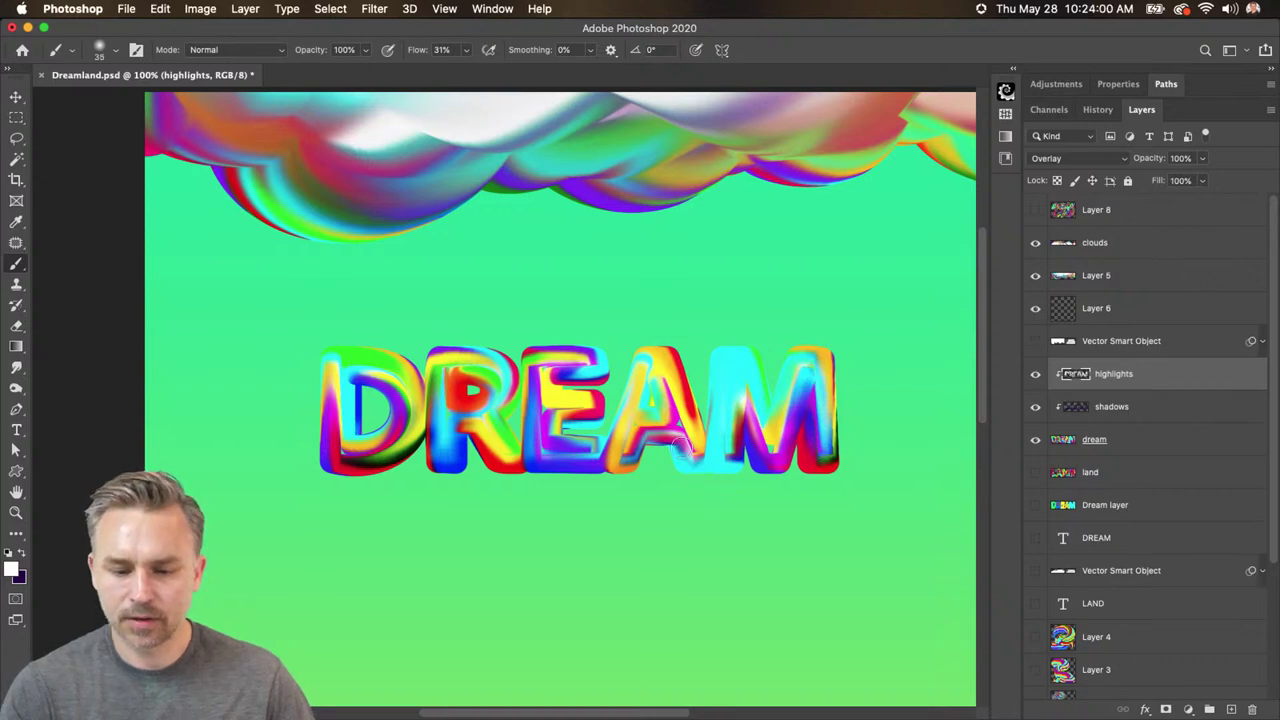
drag(540, 435, 590, 456)
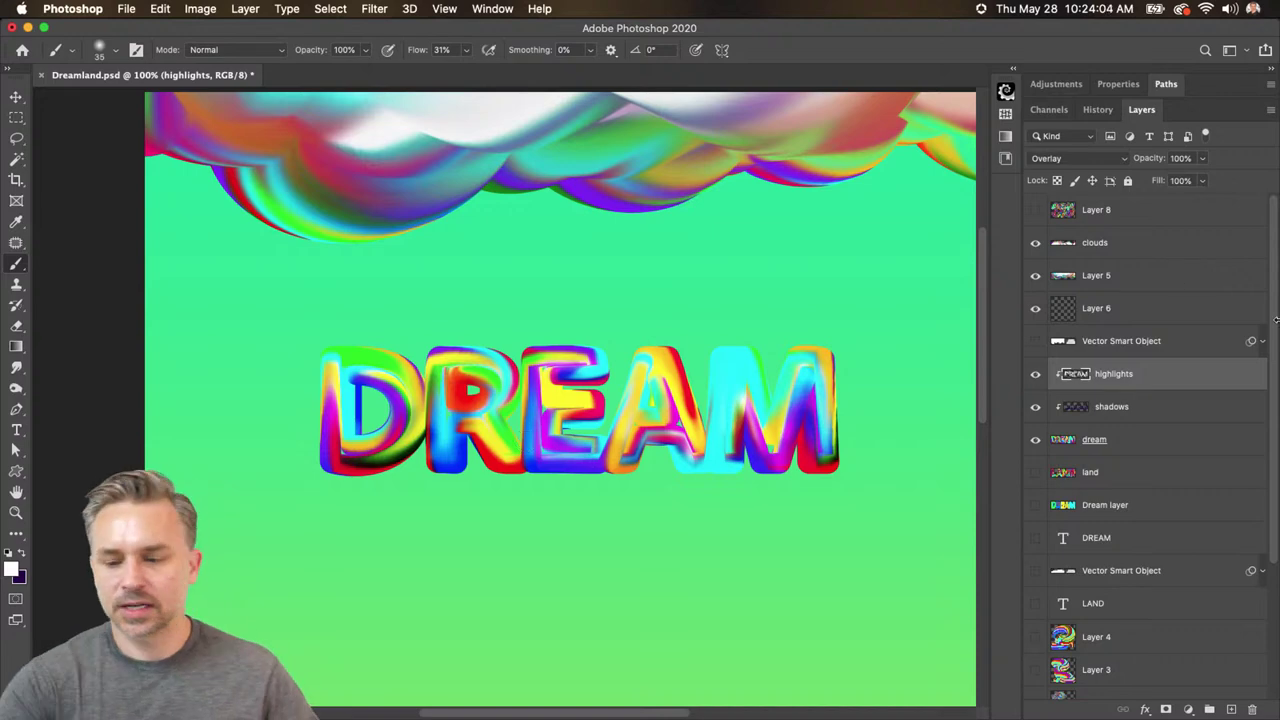
click(1035, 474)
click(1128, 474)
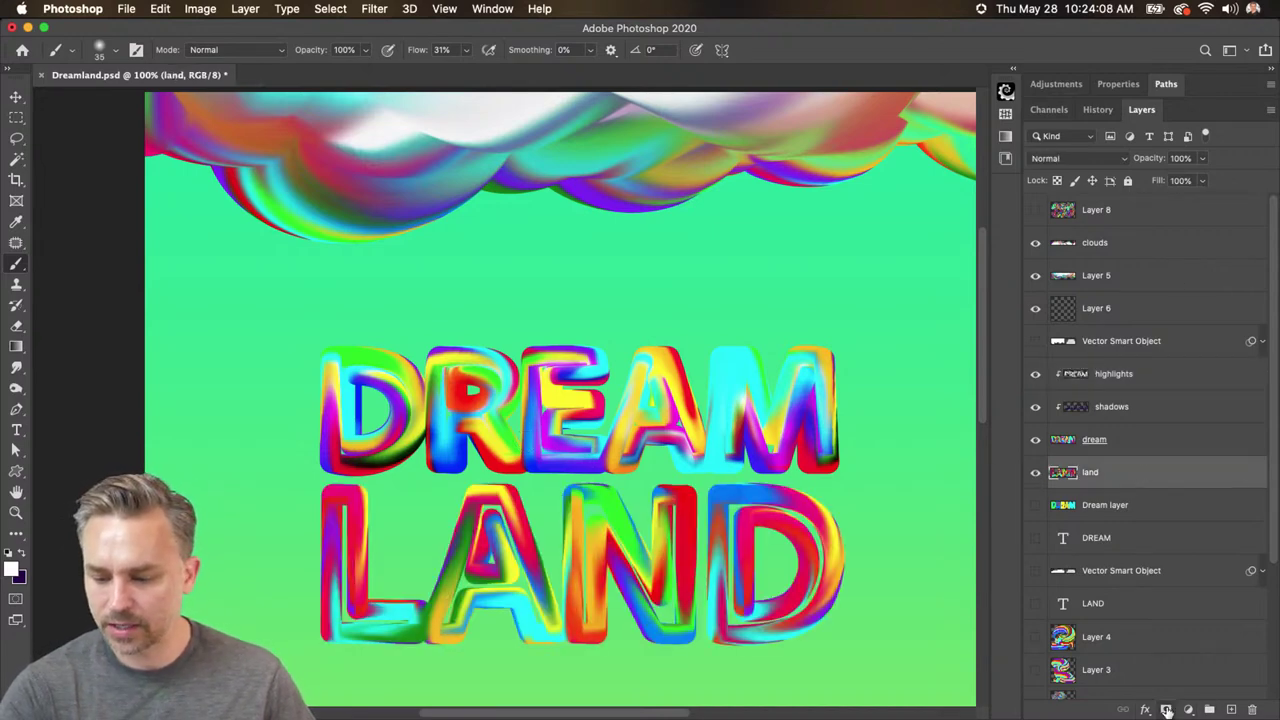
- Add a new layer clipped to land and paint strokes over the L, A, N and D
click(1166, 709)
key(super+z)
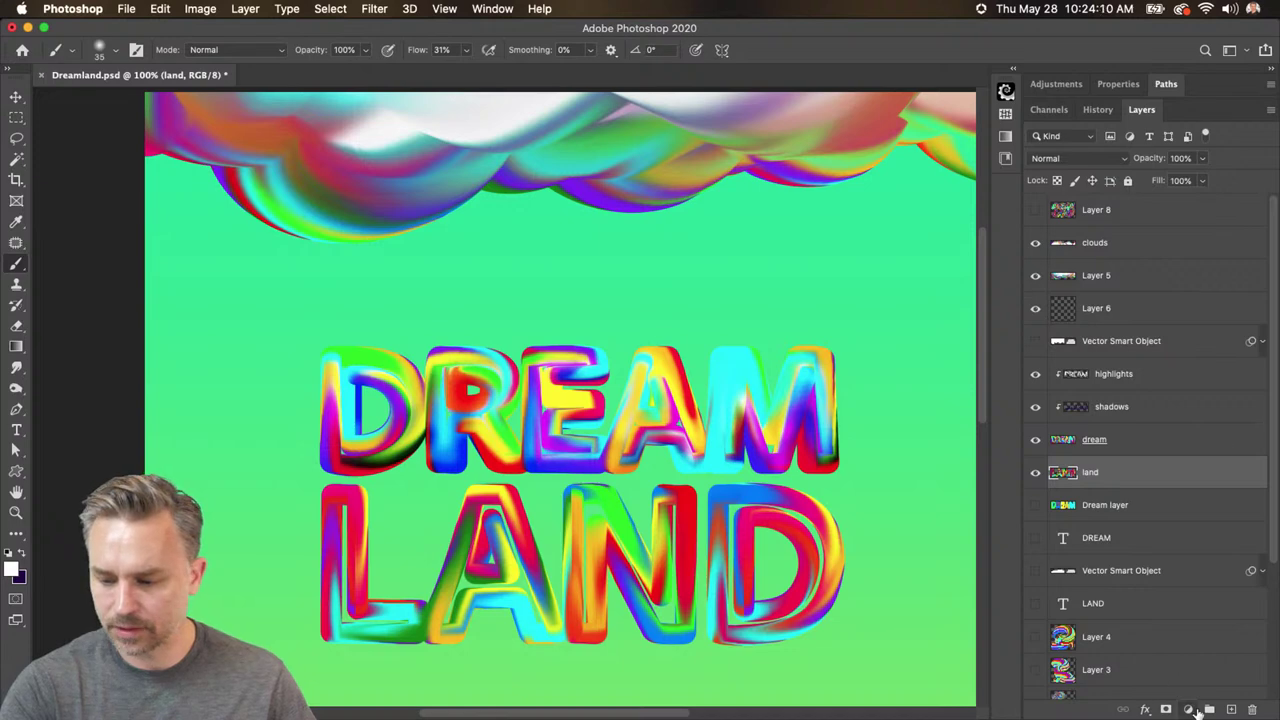
click(1229, 709)
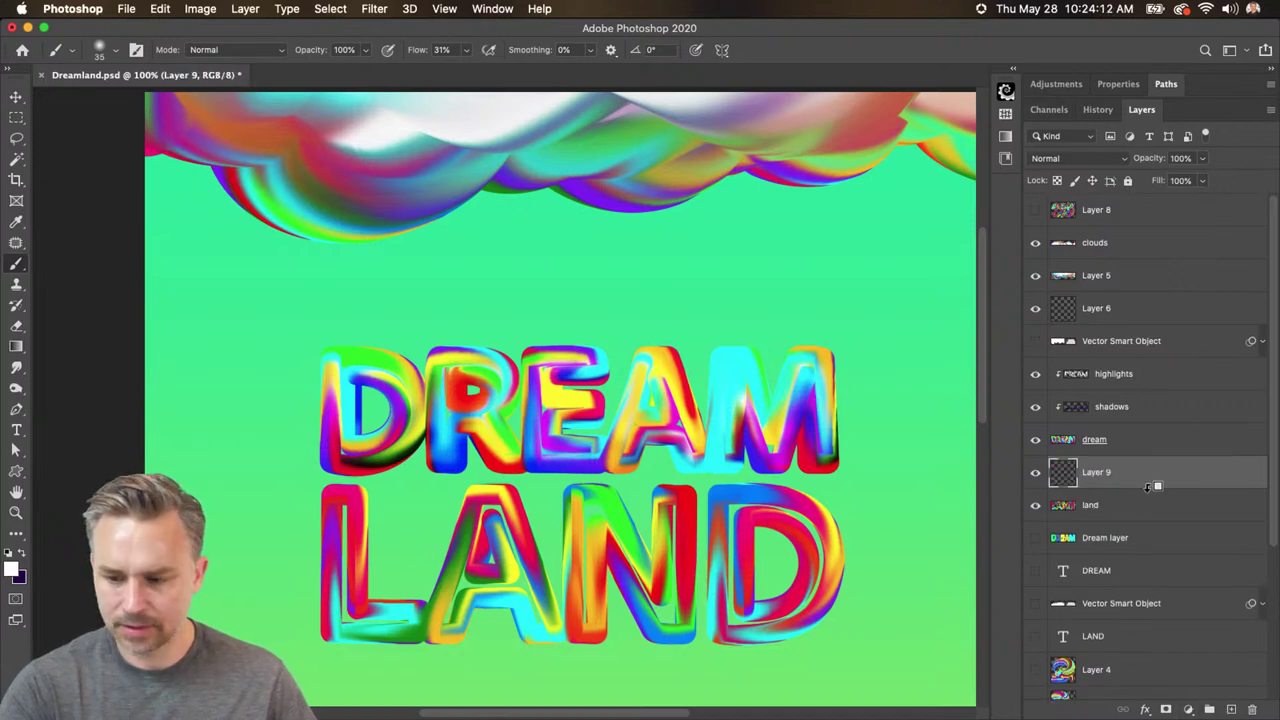
alt+click(1148, 487)
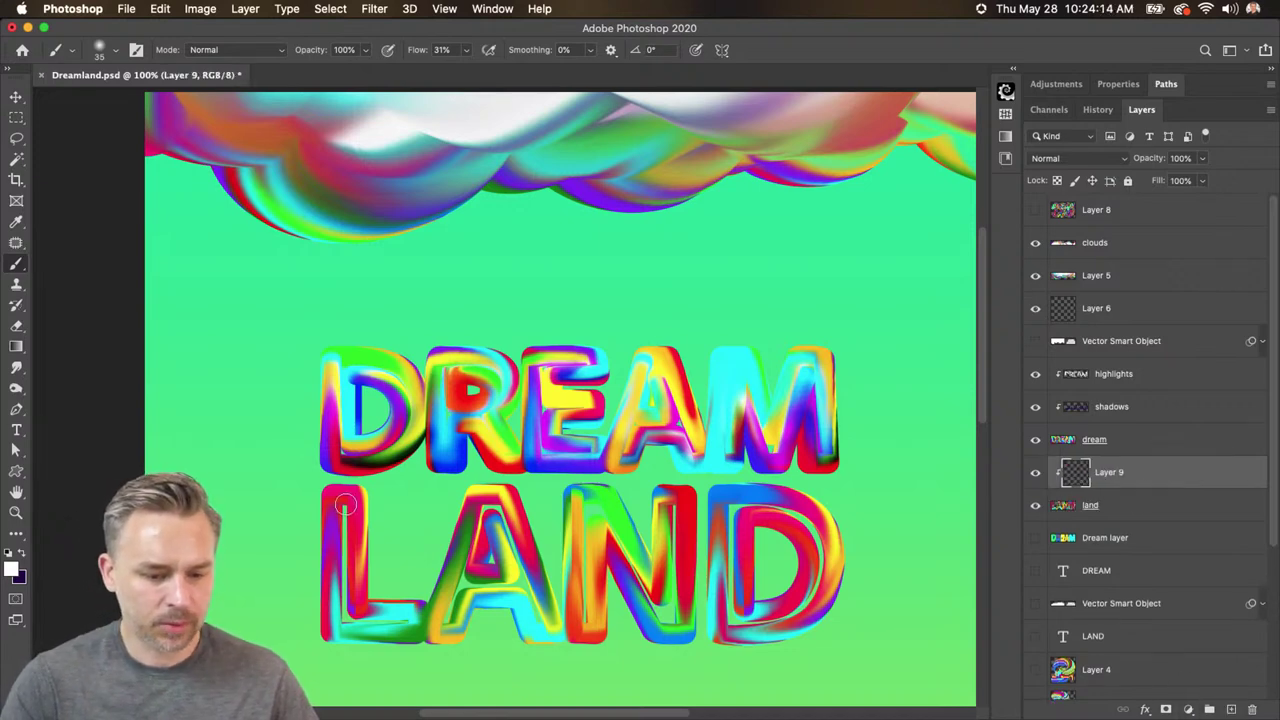
mouse_move(344, 505)
mouse_down()
mouse_move(338, 619)
mouse_move(410, 622)
mouse_up()
mouse_move(472, 506)
mouse_down()
mouse_move(452, 593)
mouse_move(475, 513)
mouse_move(535, 563)
mouse_move(551, 622)
mouse_move(500, 535)
mouse_up()
mouse_move(590, 506)
mouse_down()
mouse_move(584, 639)
mouse_move(592, 515)
mouse_move(650, 604)
mouse_move(672, 601)
mouse_move(665, 520)
mouse_move(660, 592)
mouse_up()
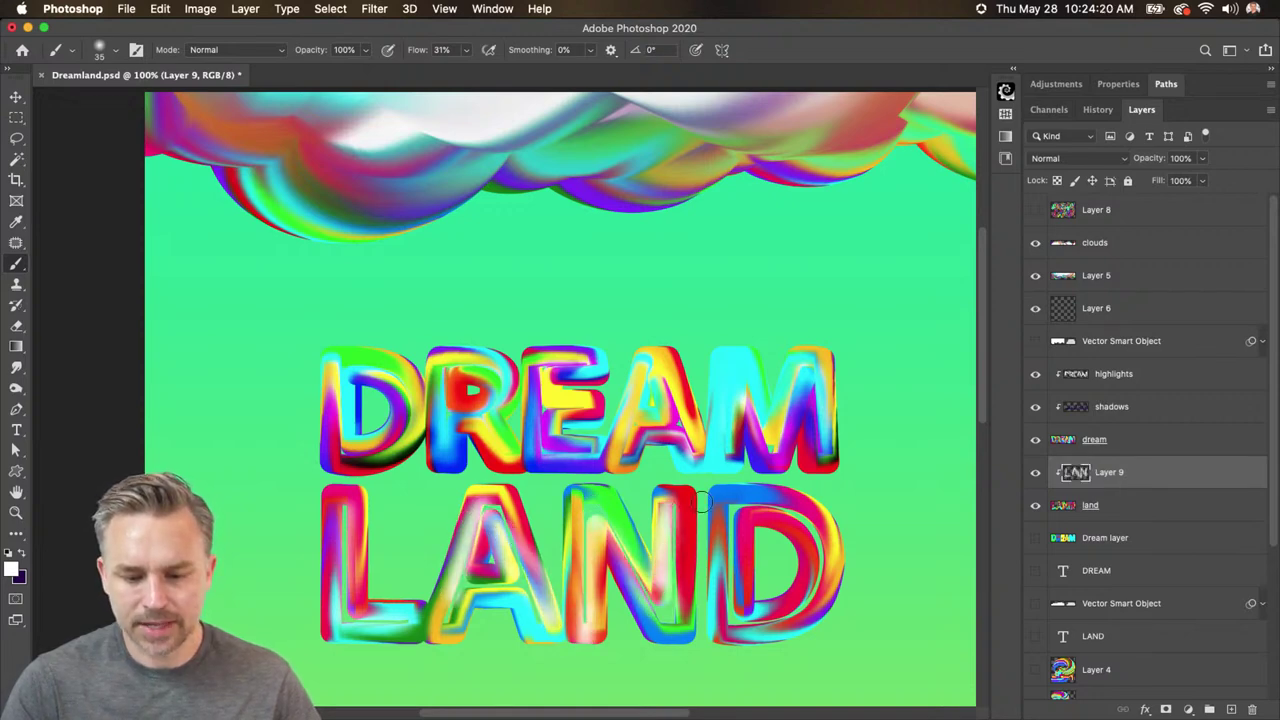
mouse_move(730, 495)
mouse_down()
mouse_move(737, 581)
mouse_move(737, 507)
mouse_move(810, 512)
mouse_move(818, 552)
mouse_move(738, 512)
mouse_up()
- Switch back to dark purple, set Layer 9 to Soft Light, and shade across the LAND strokes
key(x)
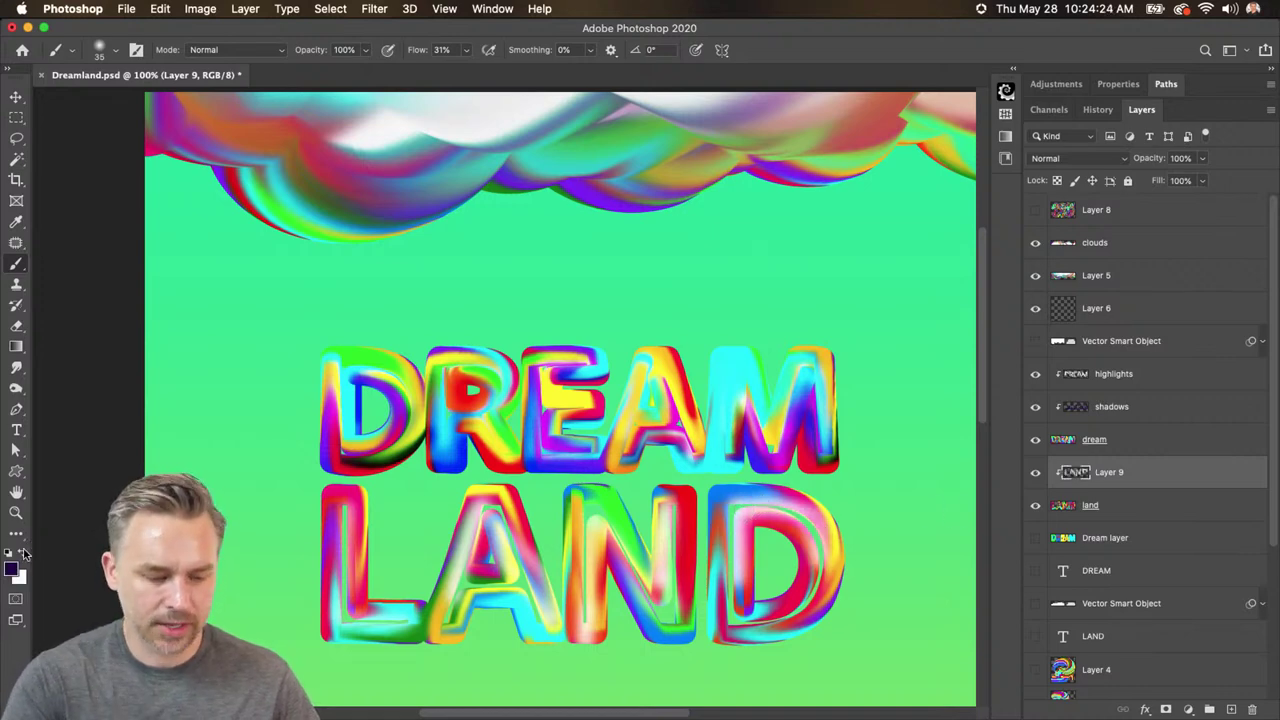
drag(328, 650, 417, 646)
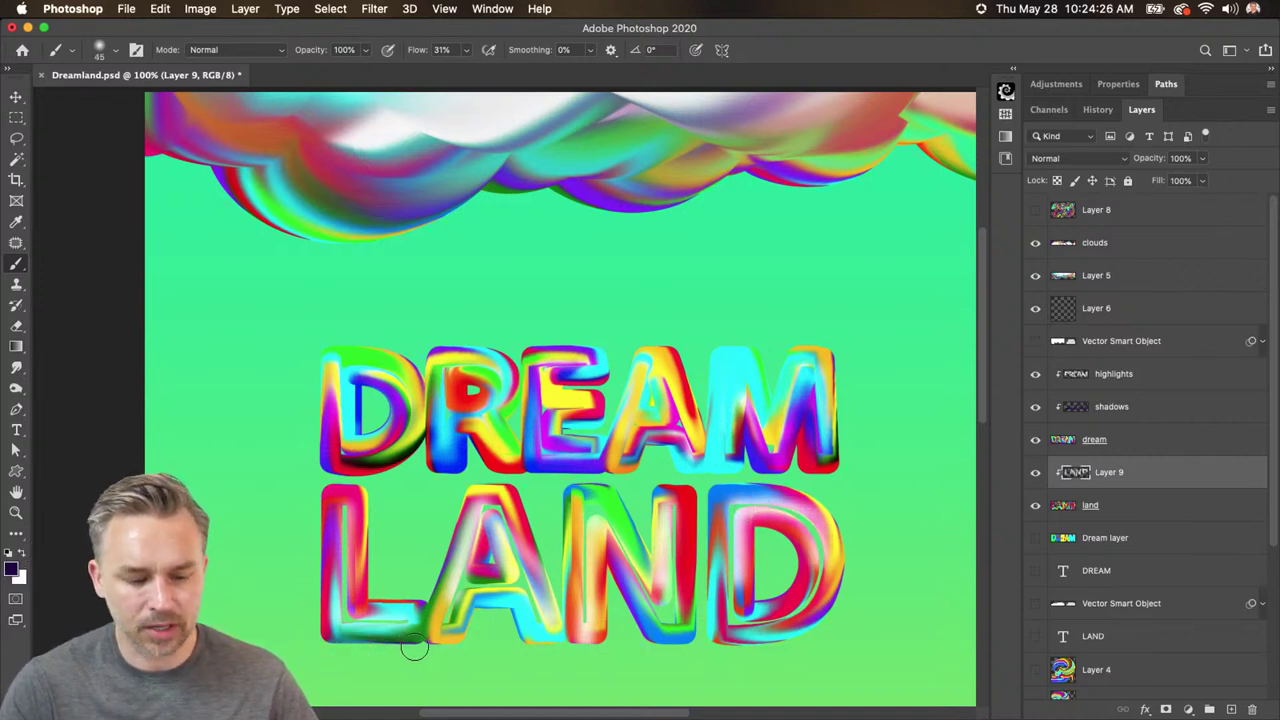
key(bracketright)
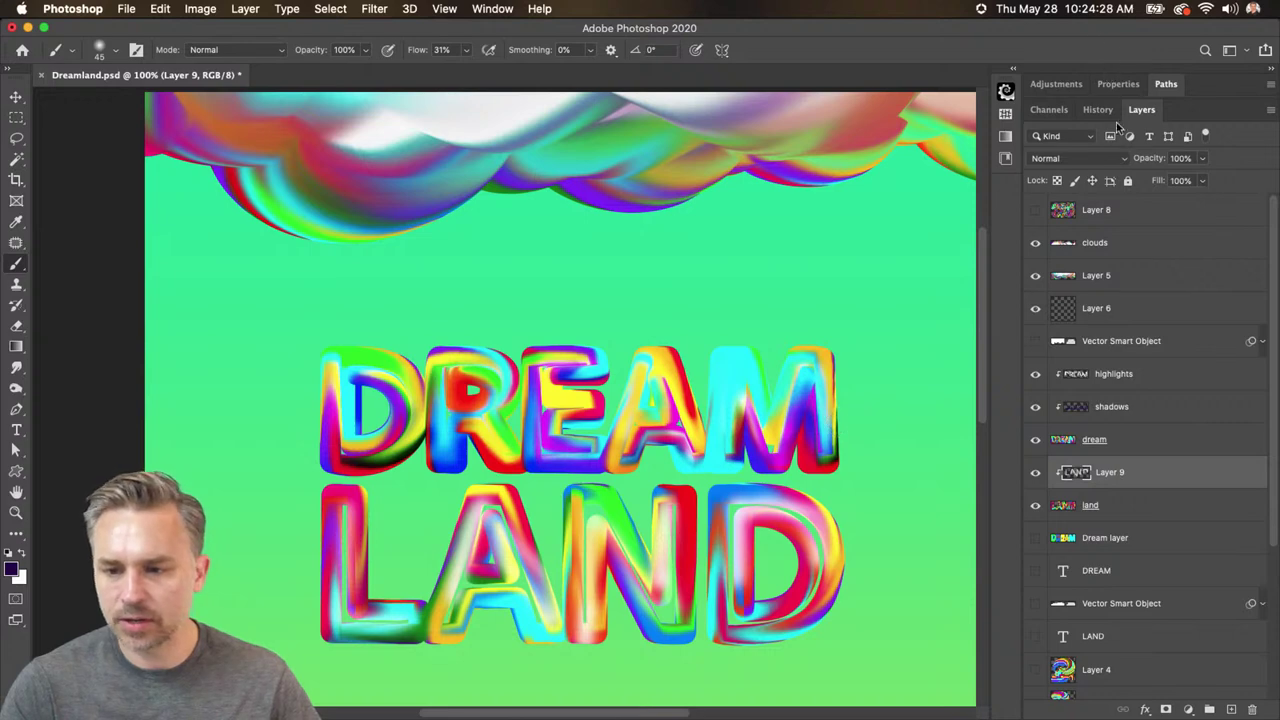
click(1078, 158)
click(1060, 341)
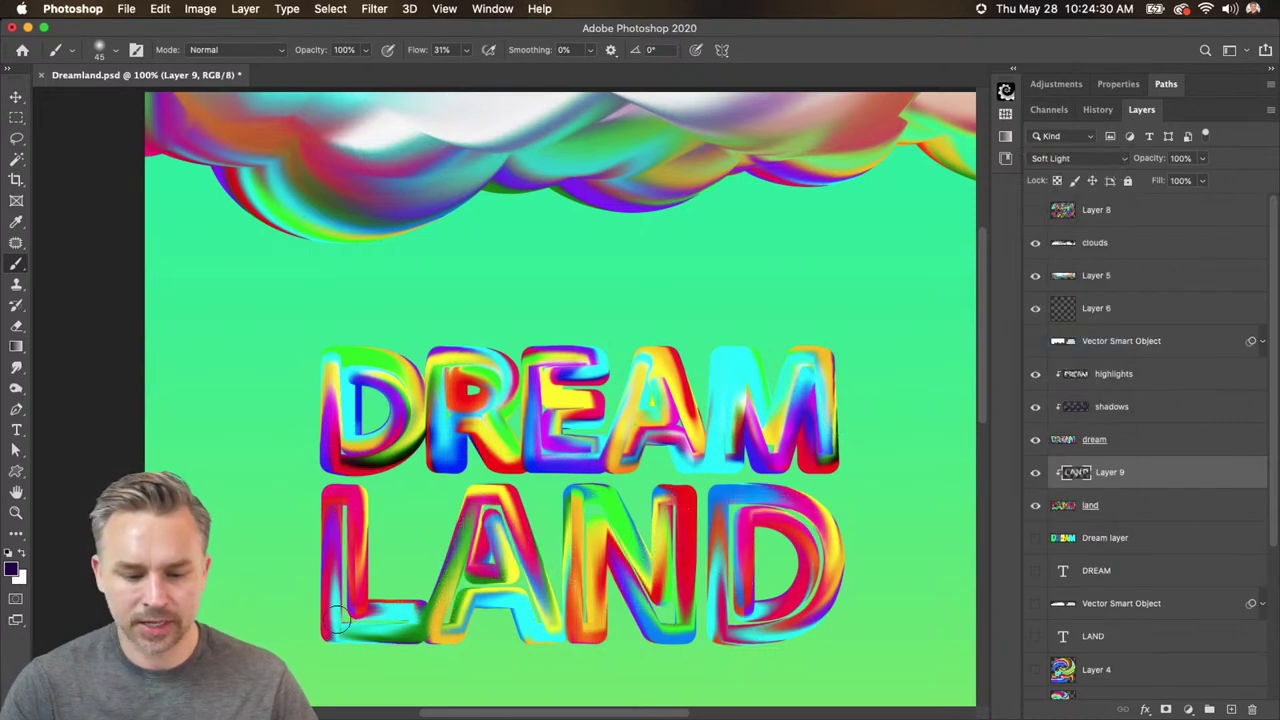
mouse_move(490, 600)
mouse_down()
mouse_move(456, 639)
mouse_move(463, 606)
mouse_move(516, 612)
mouse_move(526, 642)
mouse_move(578, 649)
mouse_move(598, 560)
mouse_move(601, 663)
mouse_move(603, 532)
mouse_move(671, 657)
mouse_move(702, 521)
mouse_move(726, 645)
mouse_move(827, 625)
mouse_up()
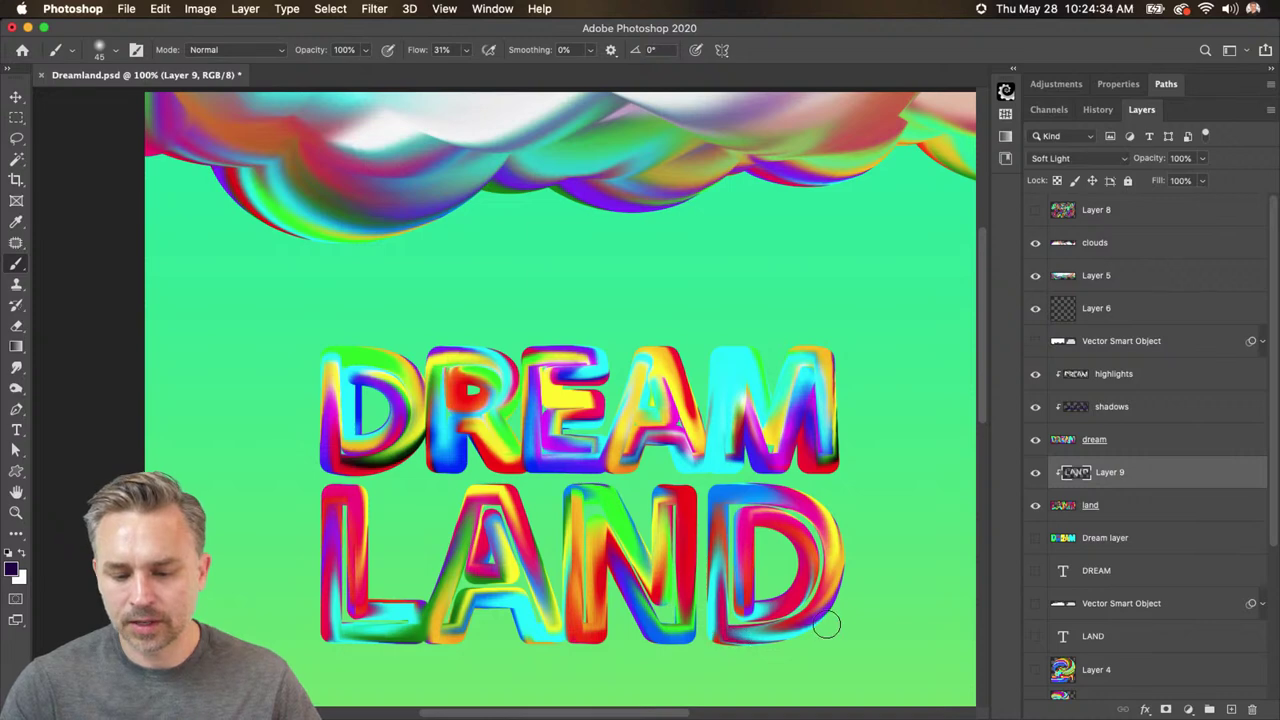
mouse_move(764, 557)
mouse_down()
mouse_move(743, 511)
mouse_move(782, 549)
mouse_move(829, 543)
mouse_move(838, 583)
mouse_move(776, 646)
mouse_up()
mouse_move(491, 476)
mouse_down()
mouse_move(528, 571)
mouse_move(532, 535)
mouse_move(560, 619)
mouse_move(566, 564)
mouse_move(571, 631)
mouse_move(591, 572)
mouse_move(488, 598)
mouse_up()
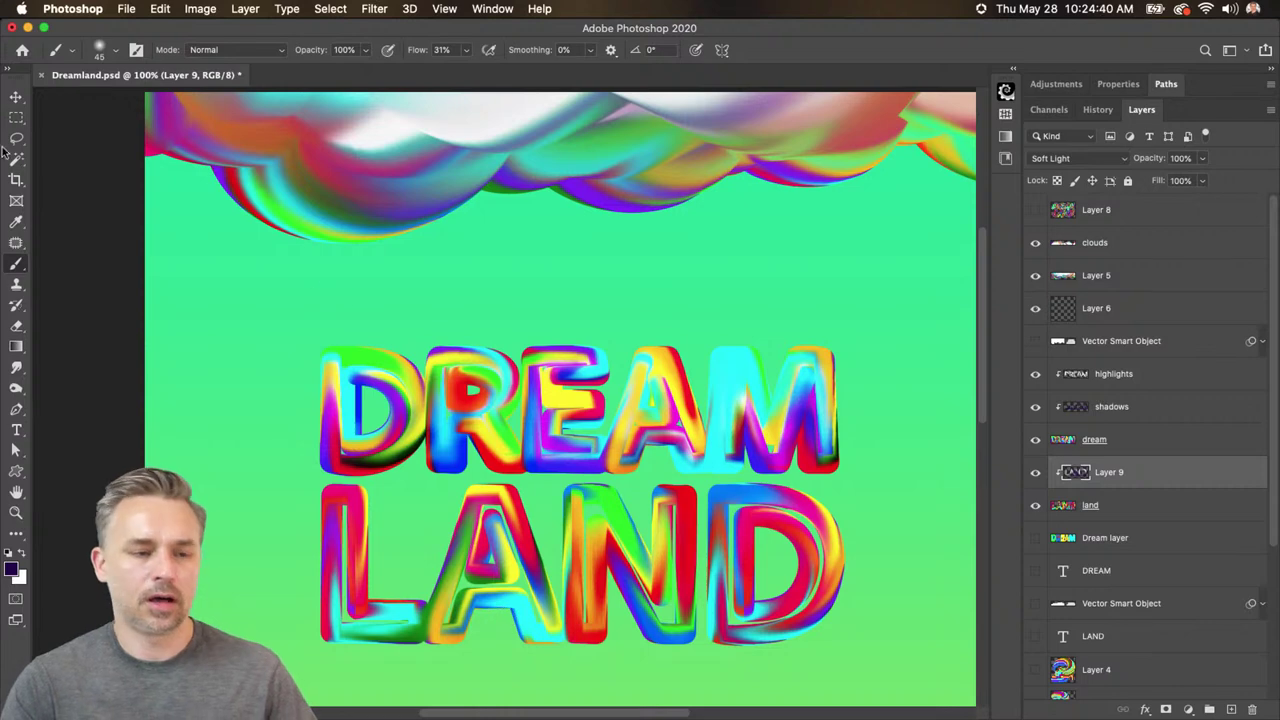
- Show the Layer 2 rainbow swirl and the Layer 7 heart, moving the heart up beside DREAM
click(16, 97)
scroll(895, 413, down, 2)
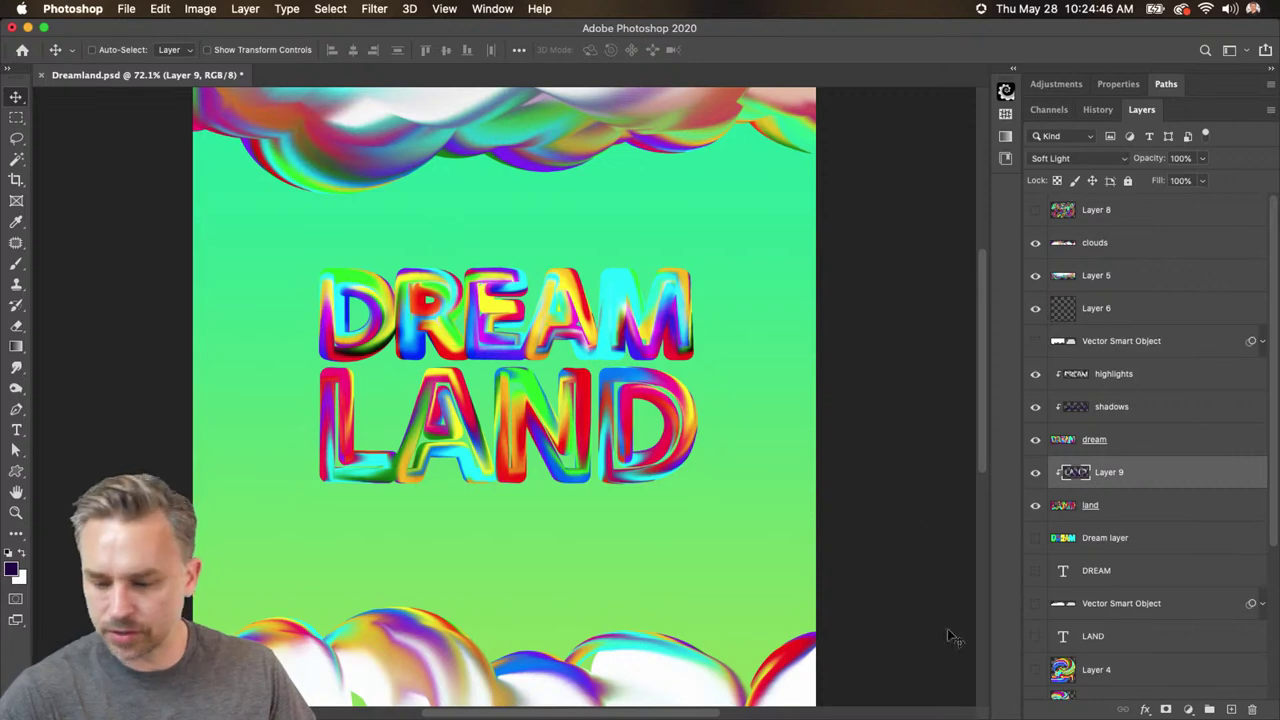
scroll(1120, 648, down, 3)
click(1035, 516)
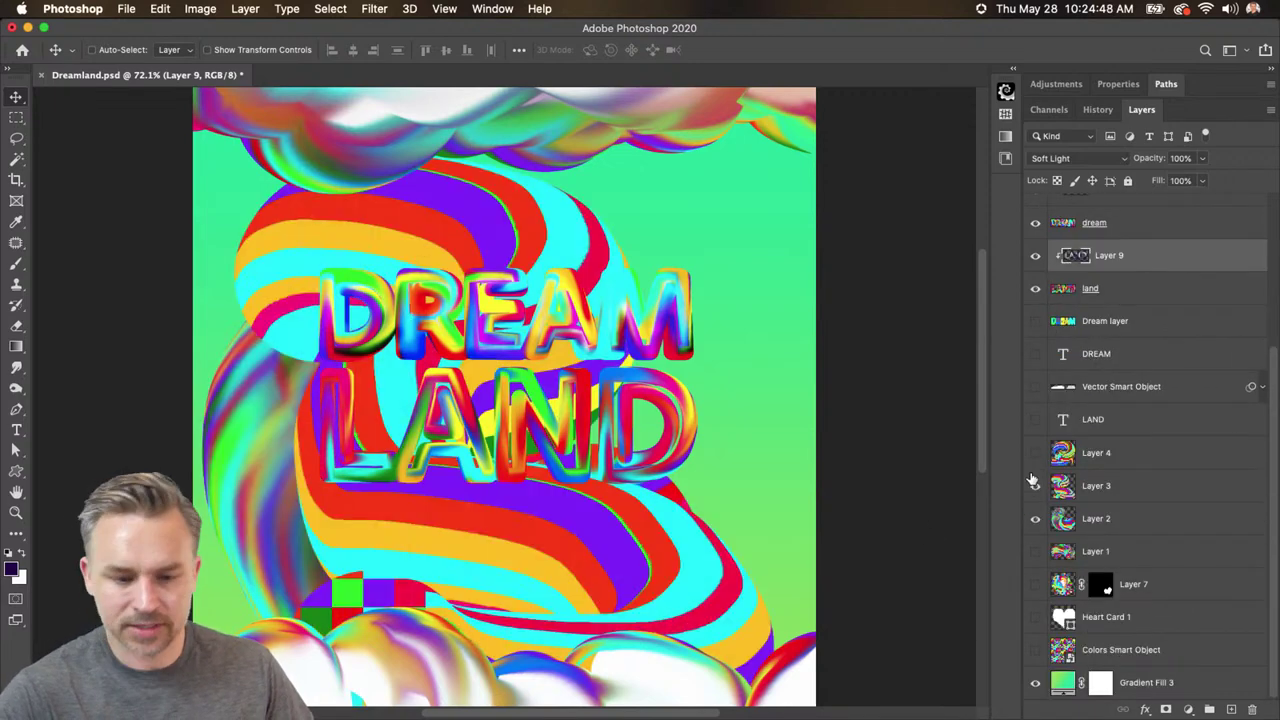
click(1035, 453)
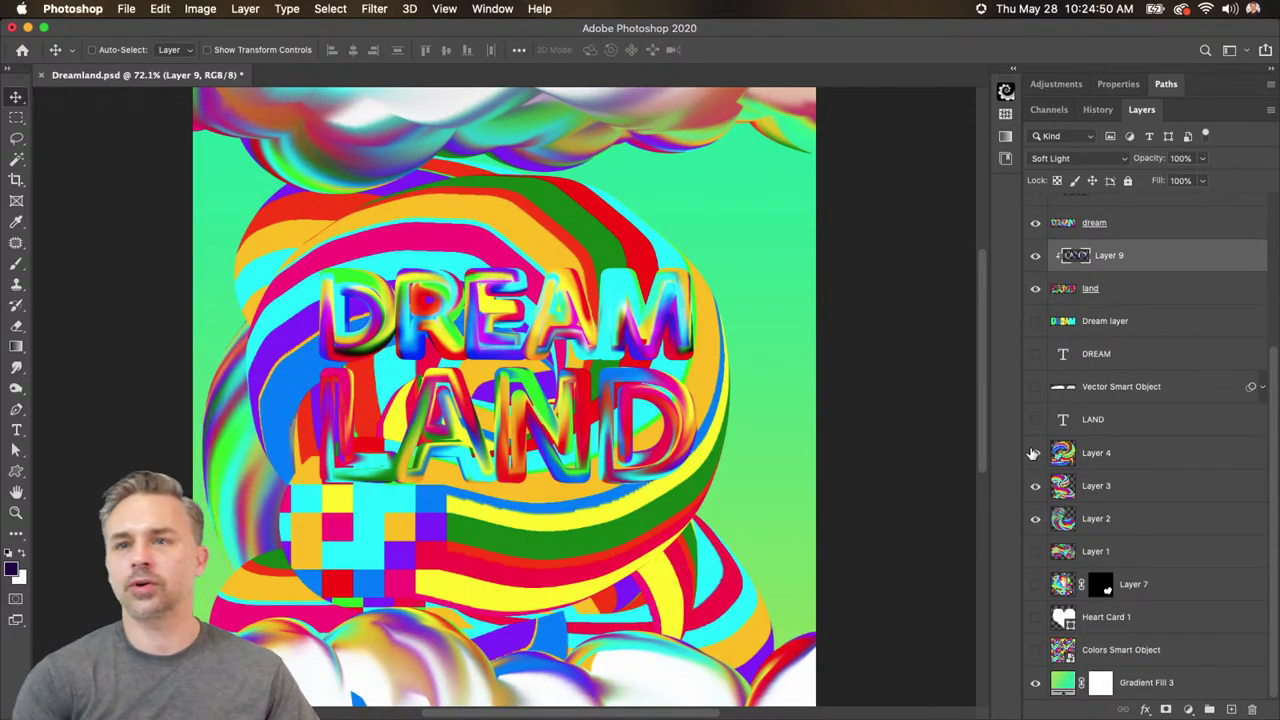
click(1035, 453)
click(1035, 486)
click(1035, 518)
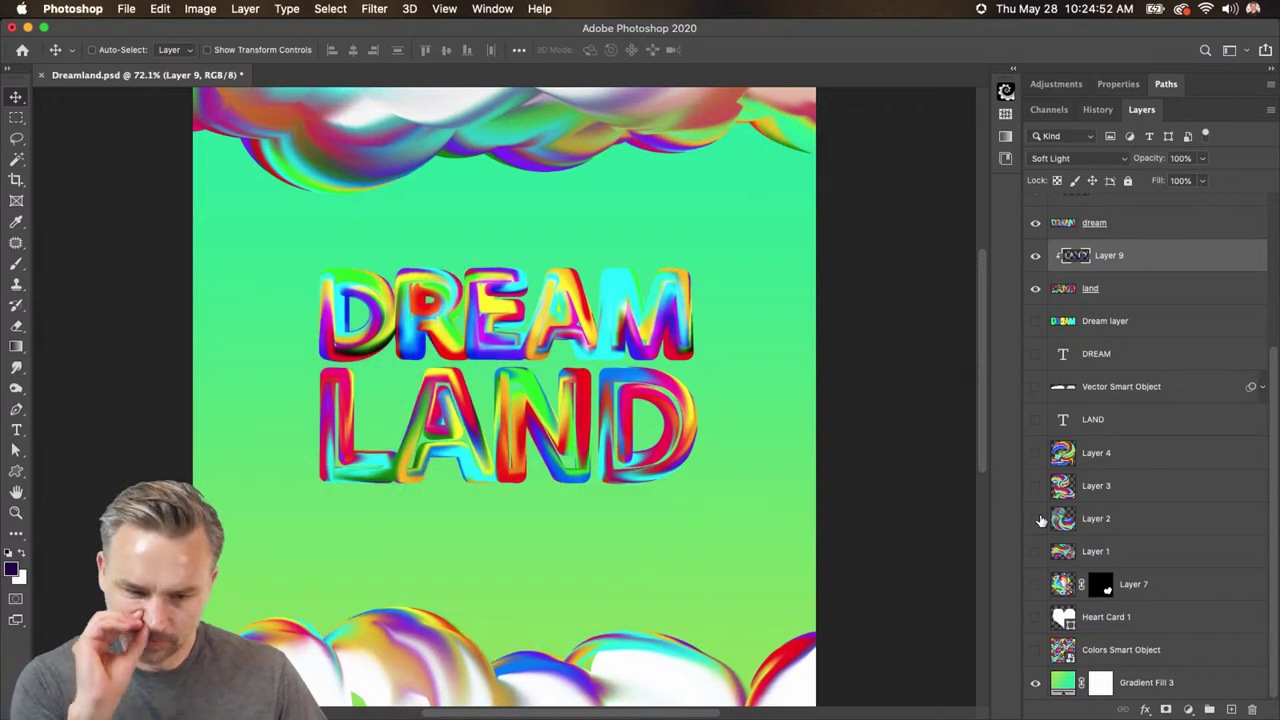
click(1035, 518)
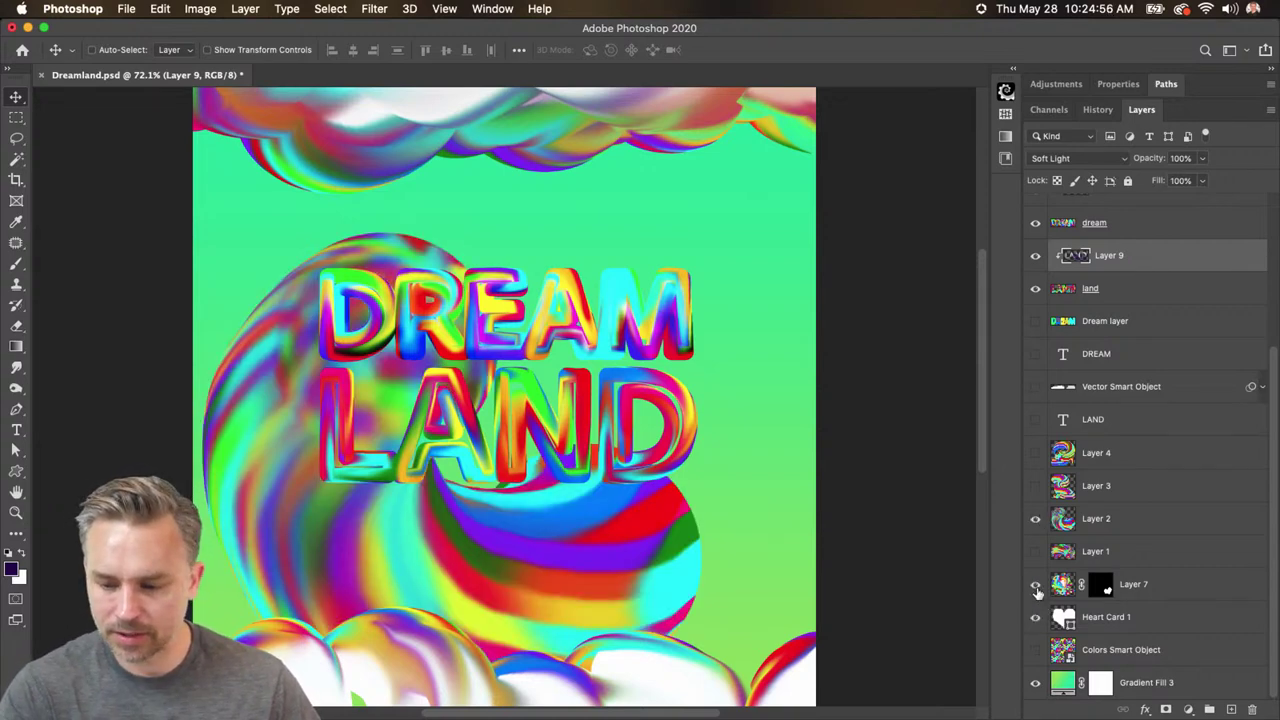
click(1036, 589)
click(1120, 586)
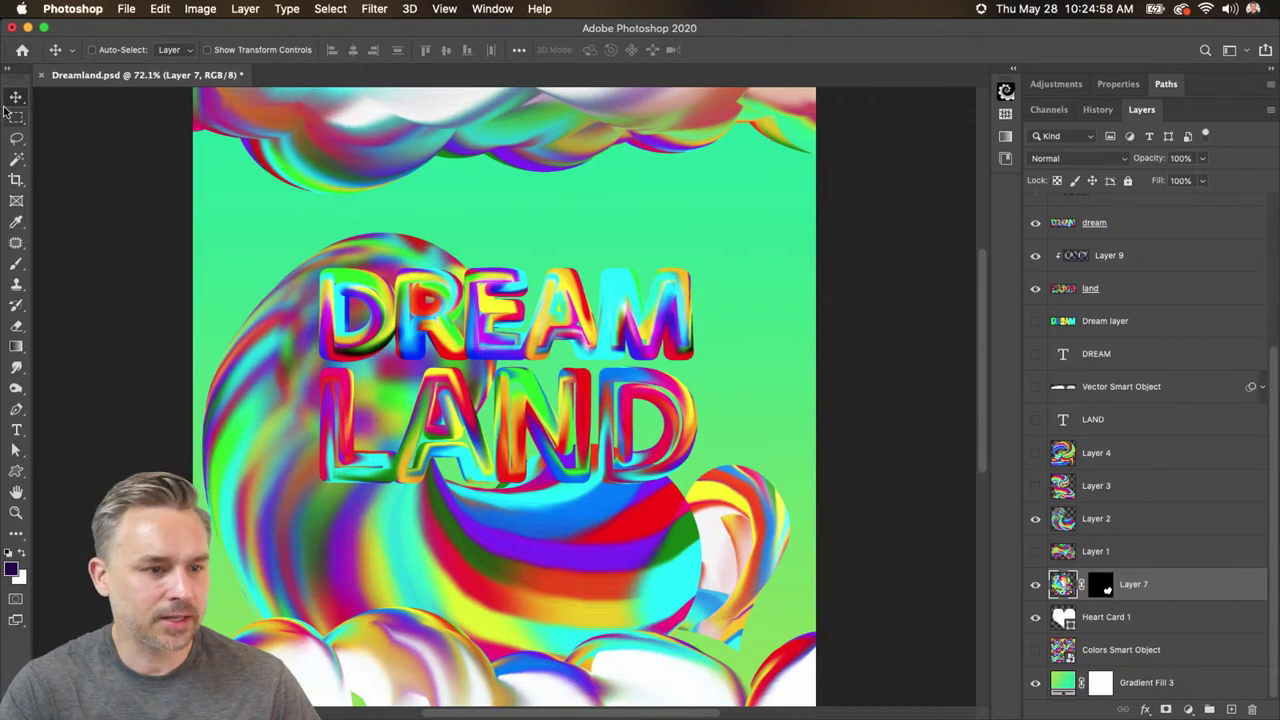
drag(376, 524, 437, 333)
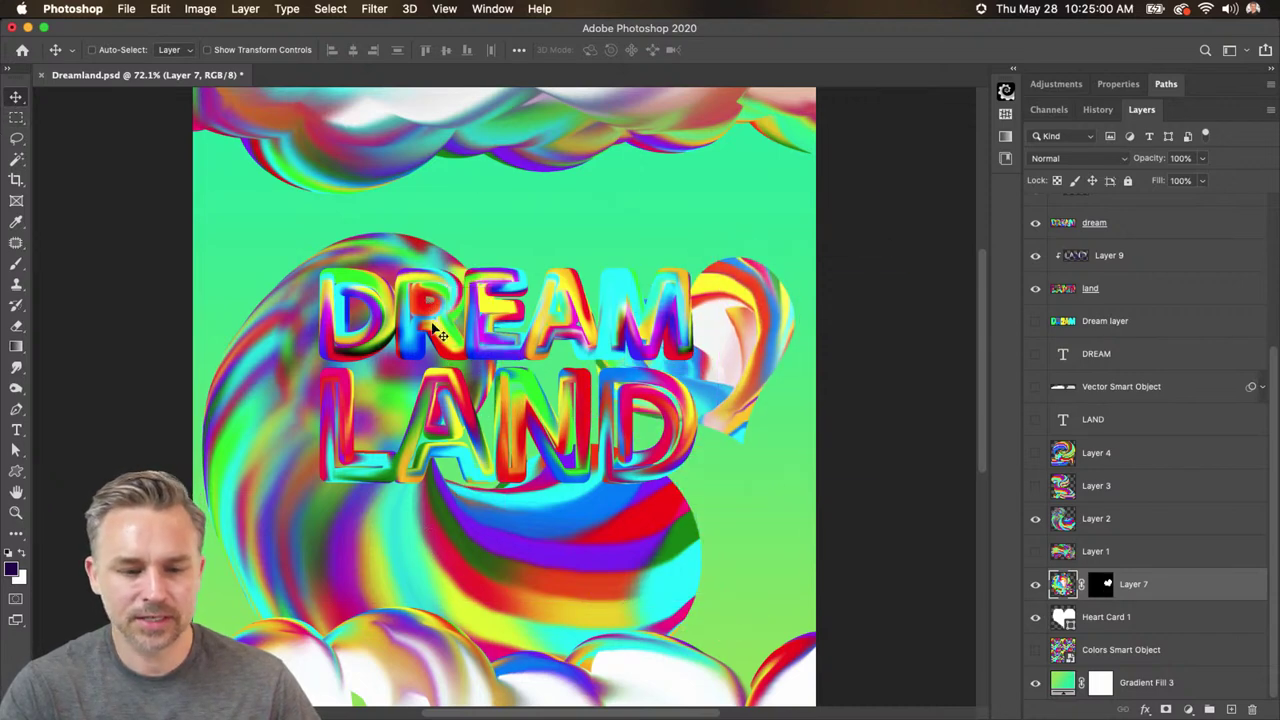
- Quick-export the image as Dreamland.jpg to the Desktop
click(126, 8)
mouse_move(330, 230)
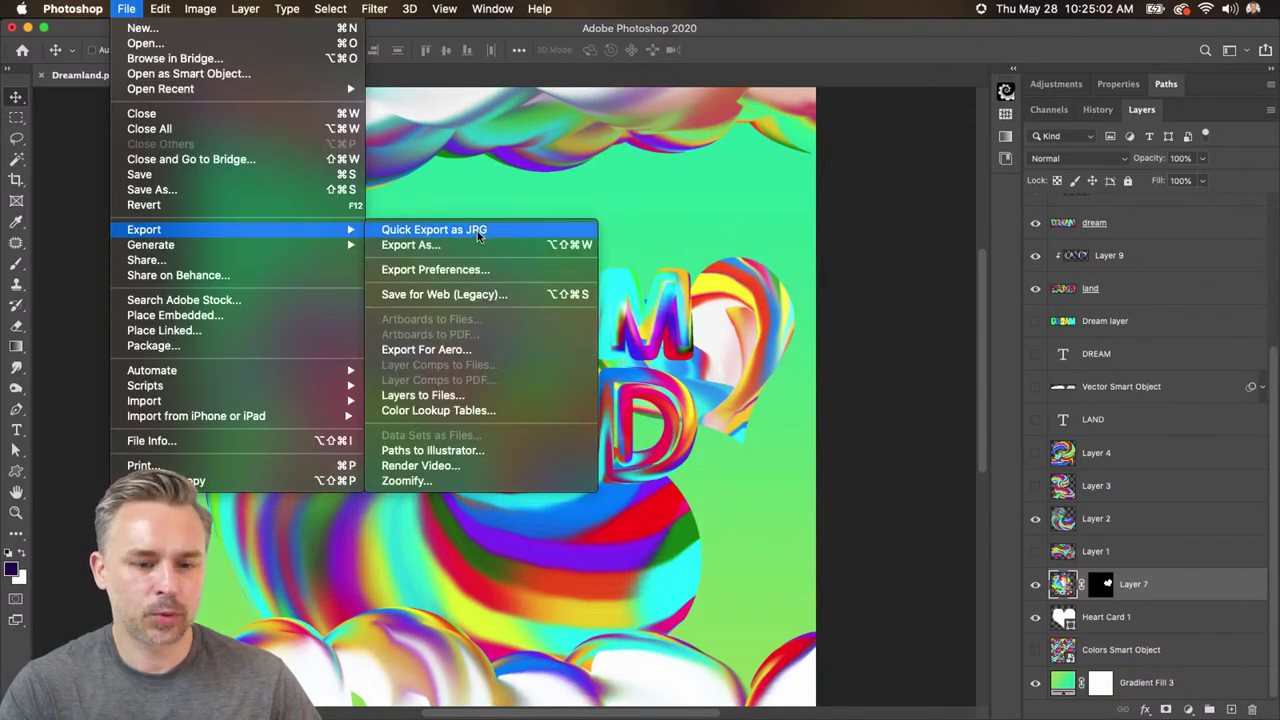
click(477, 231)
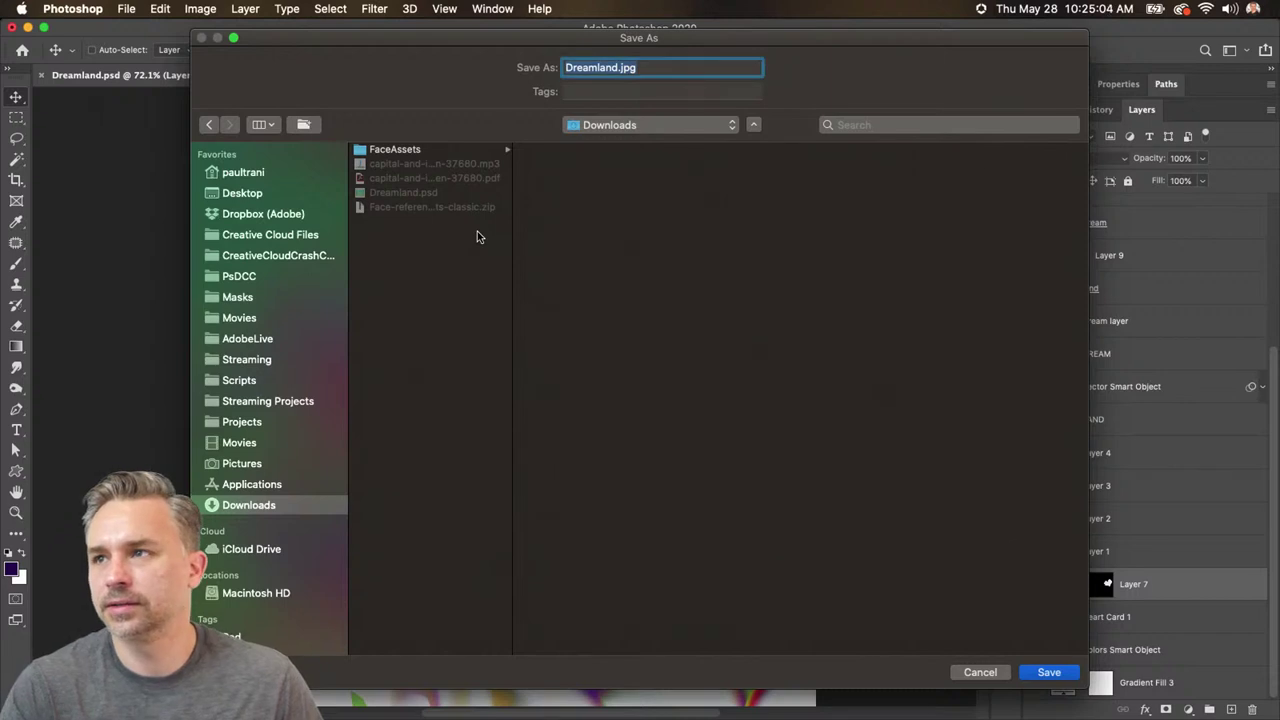
click(243, 194)
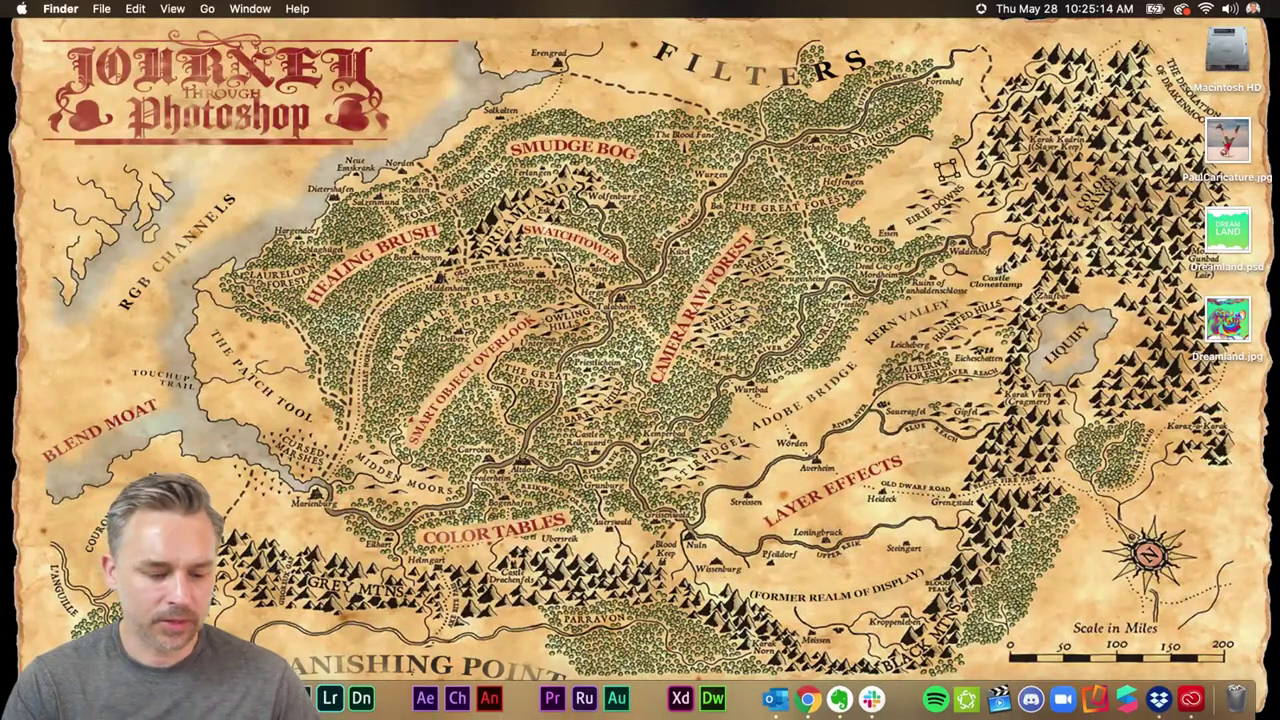
key(super+Tab)
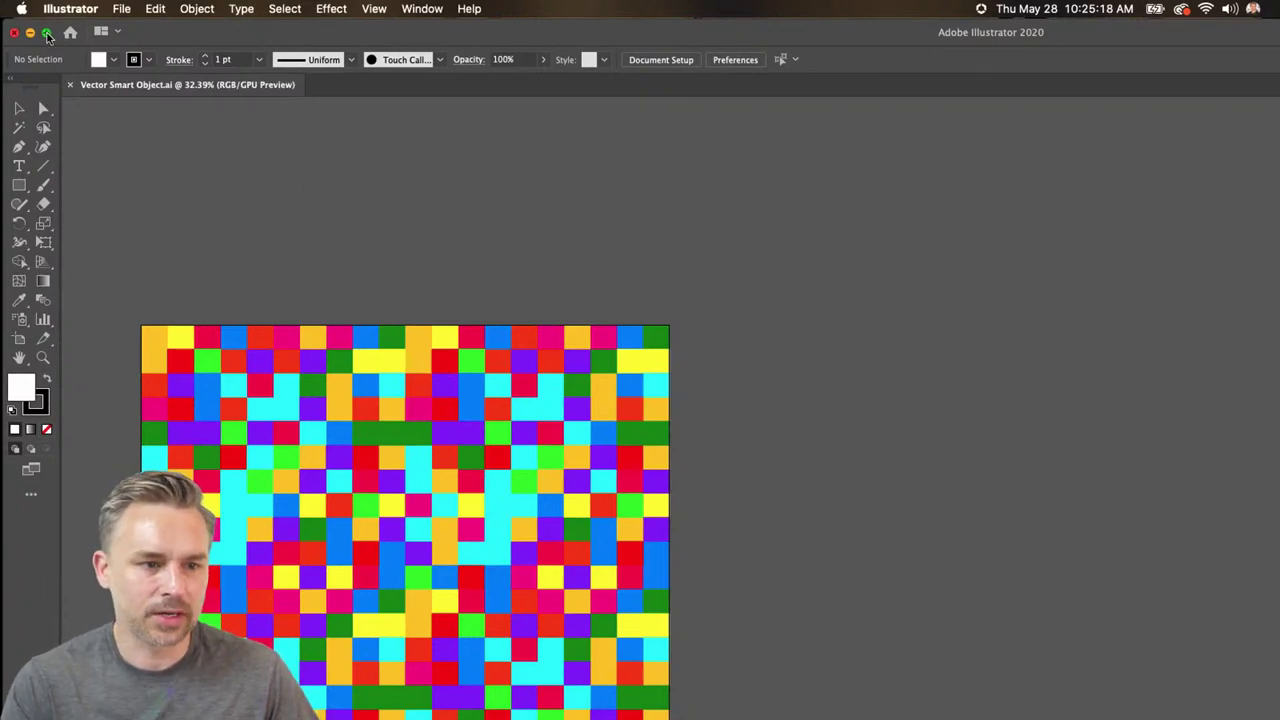
click(46, 32)
key(super+0)
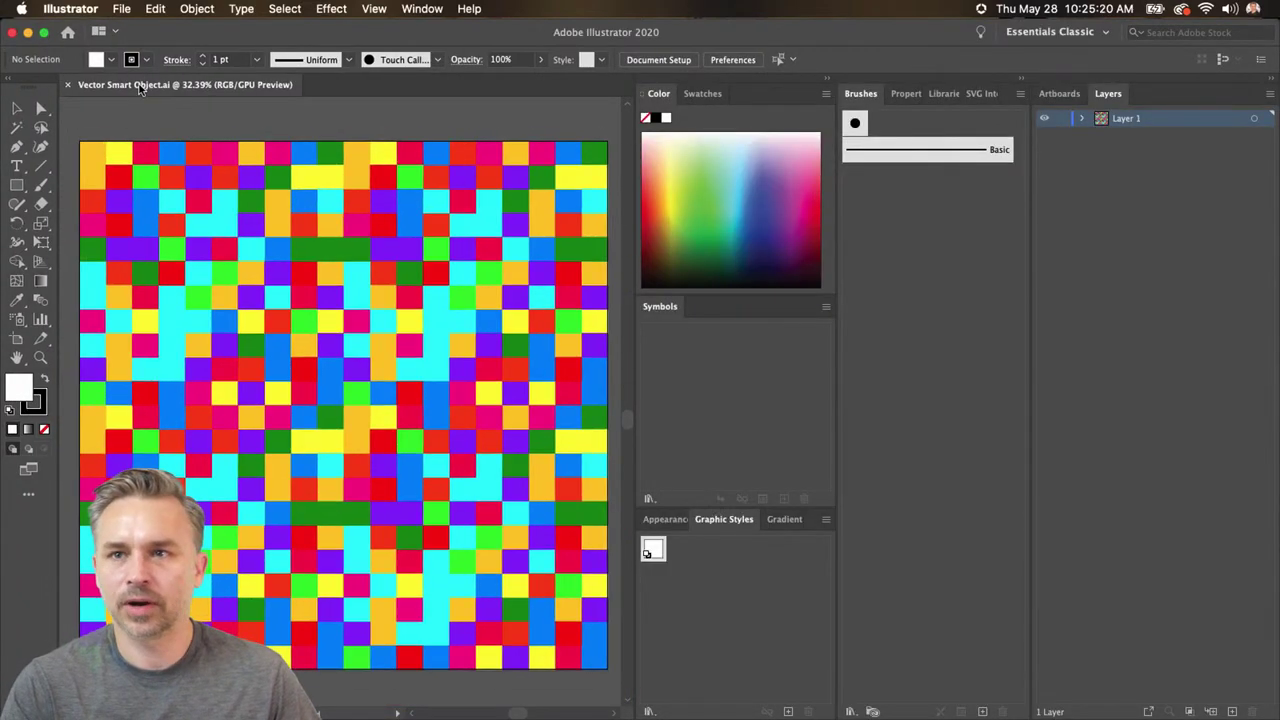
click(26, 33)
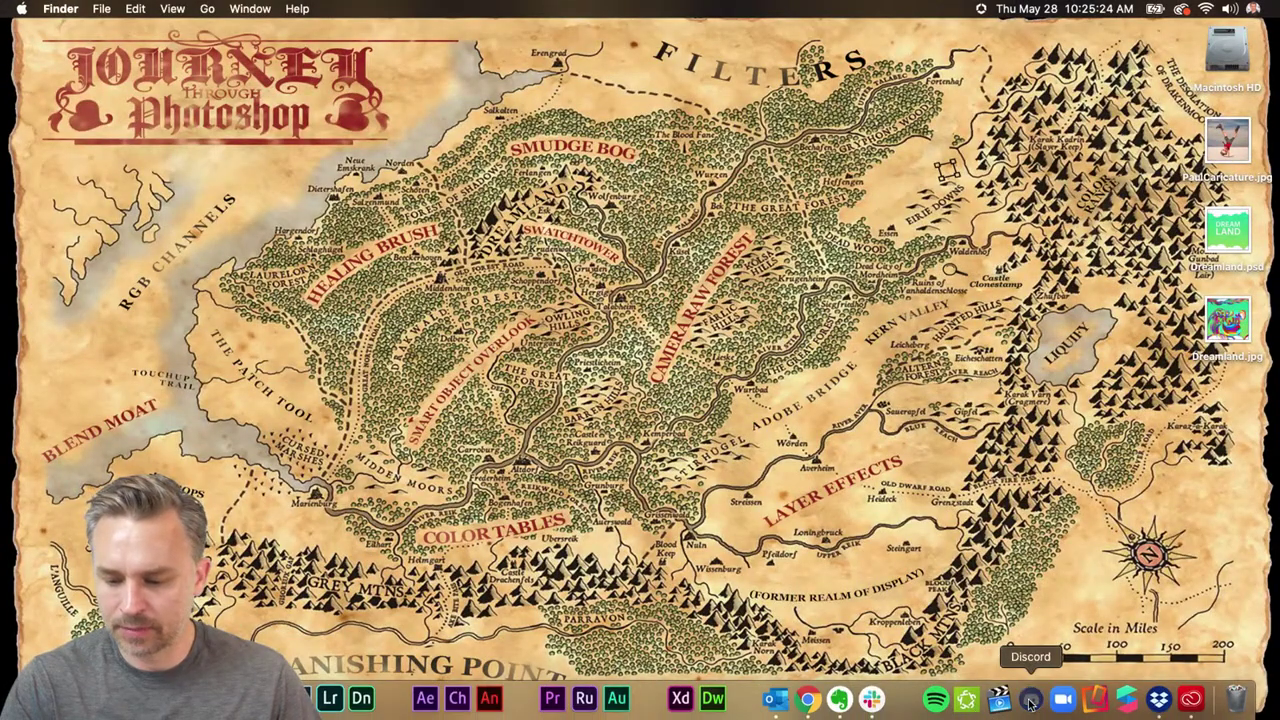
- Launch Discord and open #current-challenge in the Adobe Photoshop server
click(1030, 700)
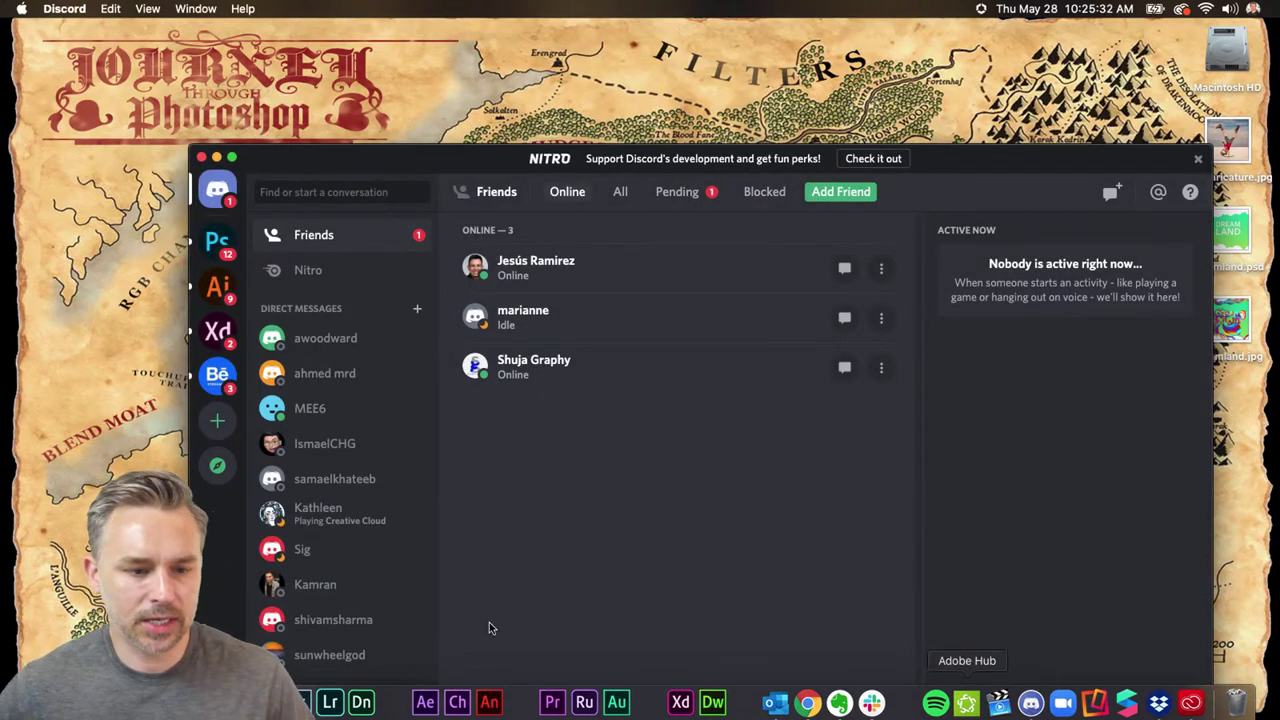
click(217, 241)
drag(240, 160, 210, 72)
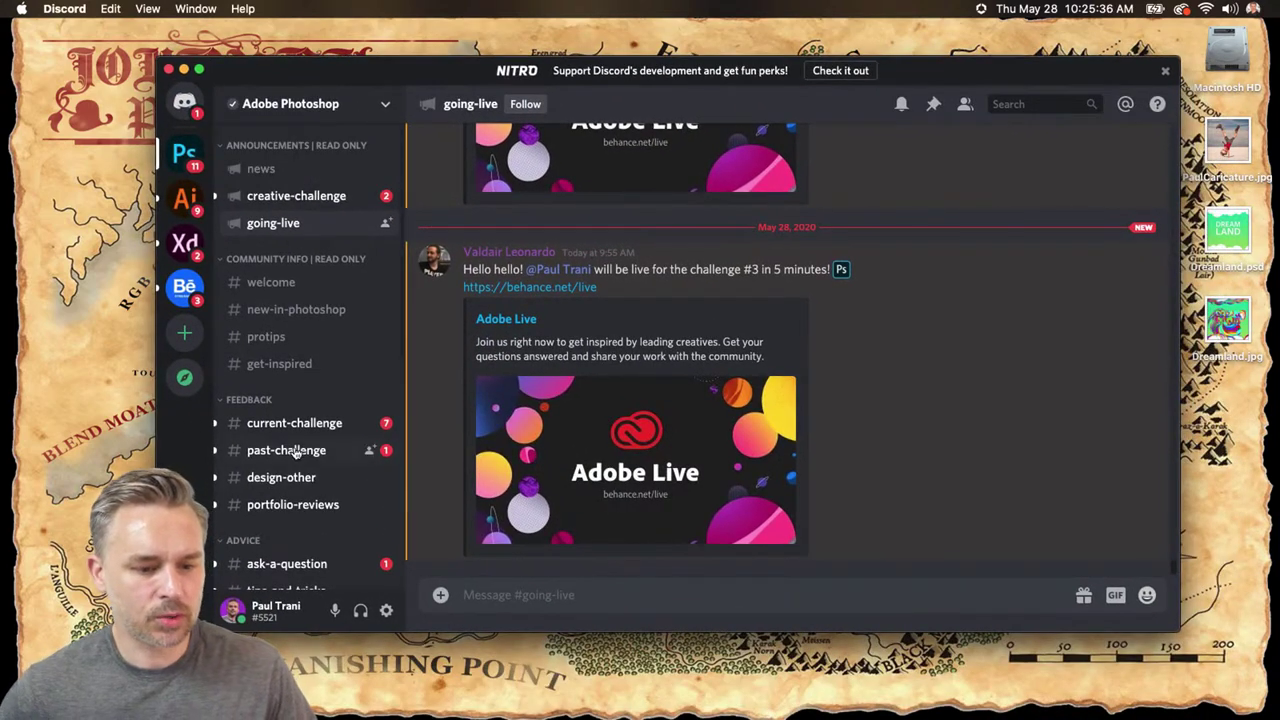
click(295, 425)
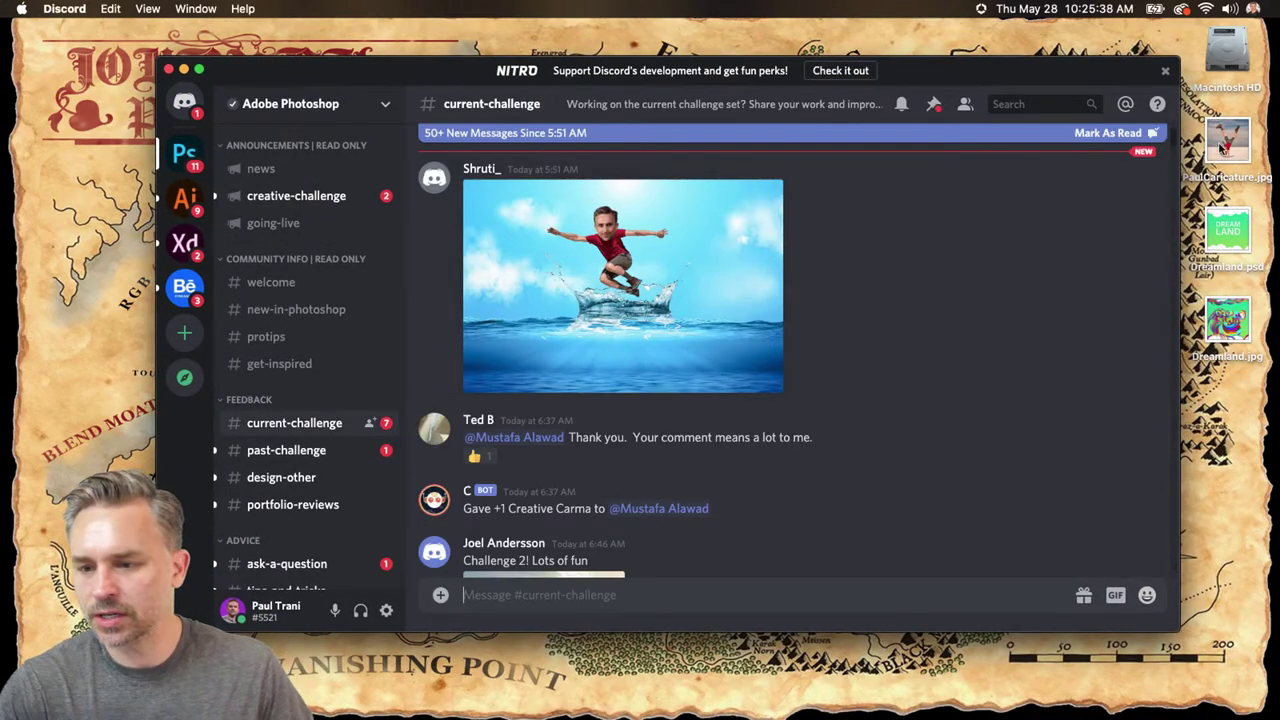
- Drop Dreamland.jpg from the Desktop into the channel to start an upload
mouse_move(1226, 318)
mouse_down()
mouse_move(686, 457)
mouse_move(709, 366)
mouse_move(1240, 310)
mouse_up()
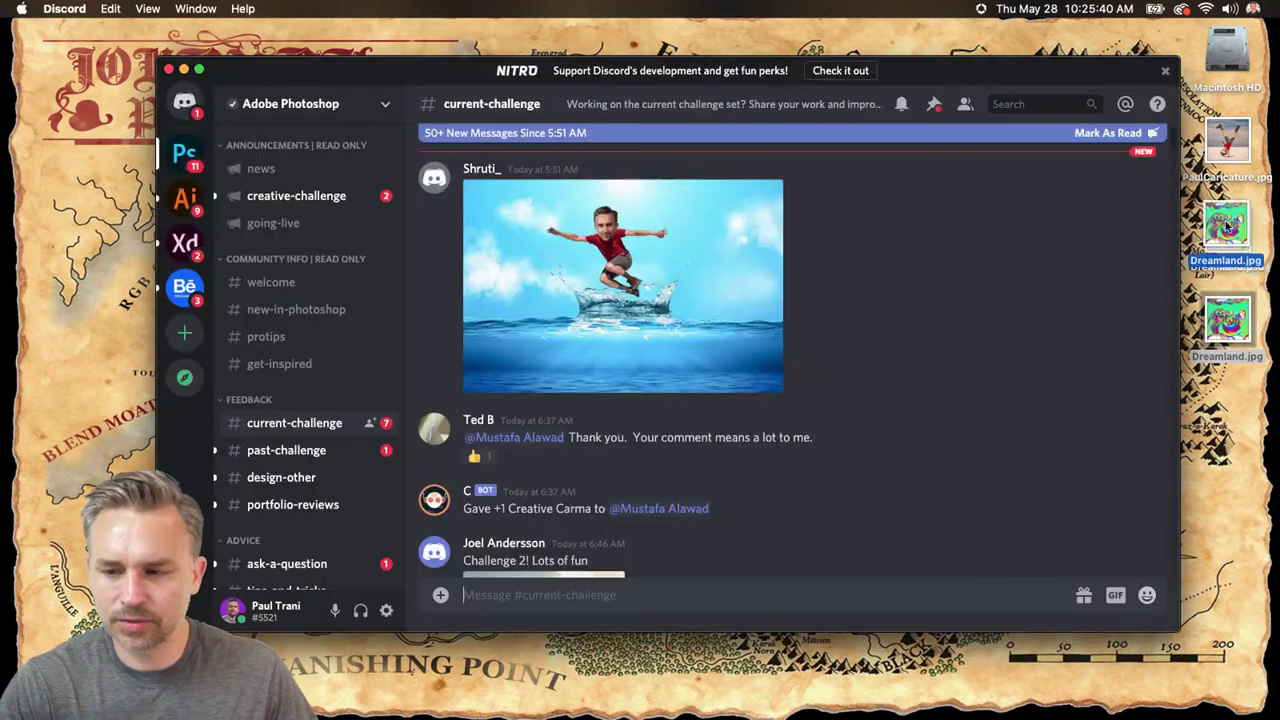
scroll(729, 289, down, 10)
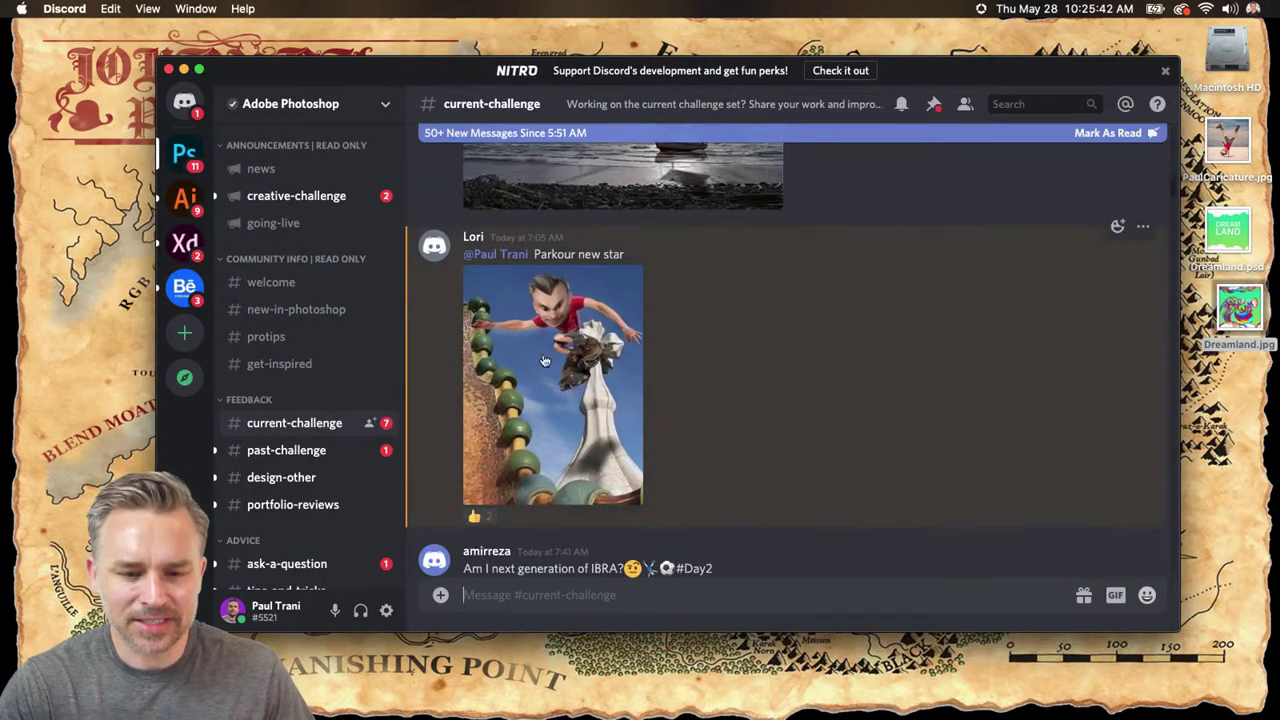
scroll(536, 349, down, 15)
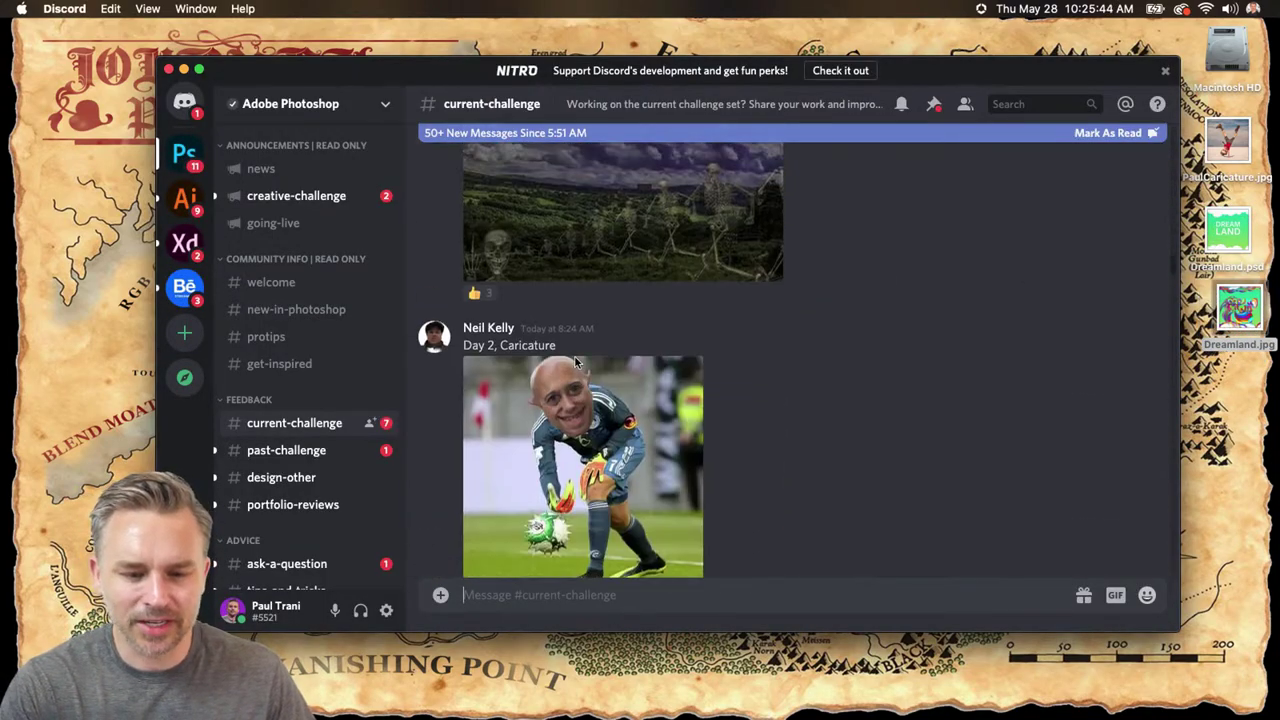
scroll(531, 355, down, 15)
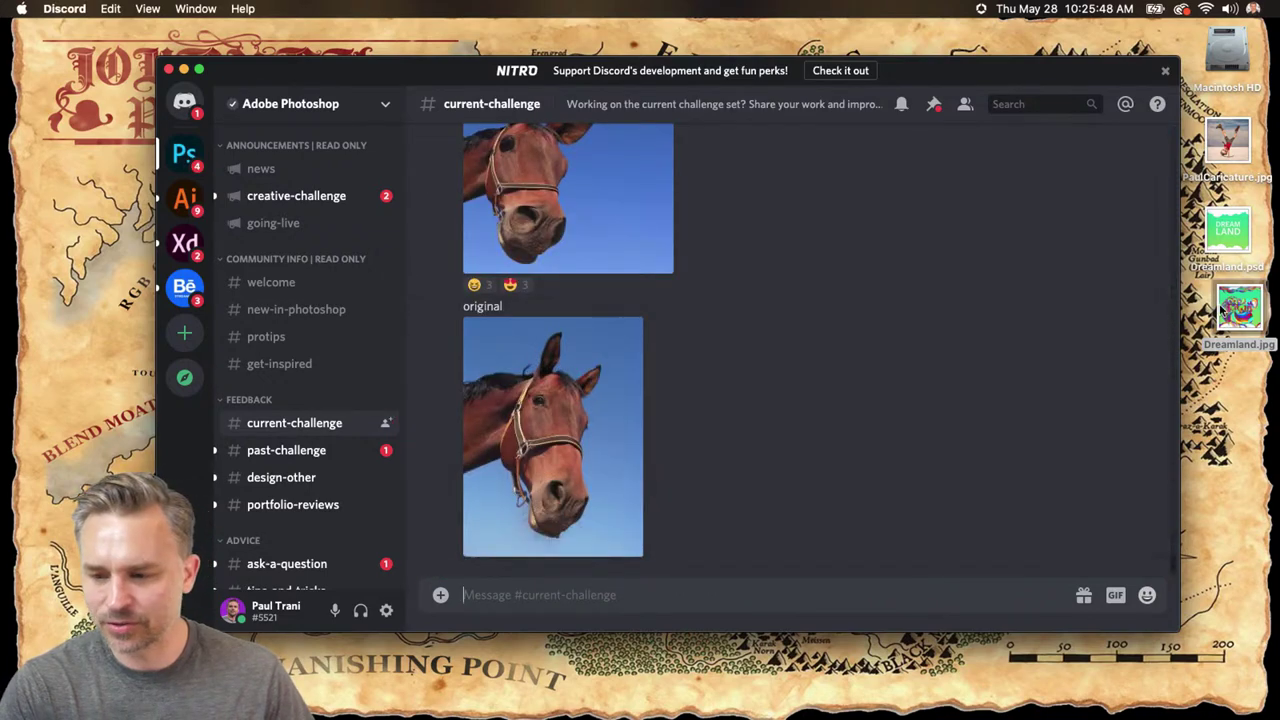
drag(1240, 312, 703, 424)
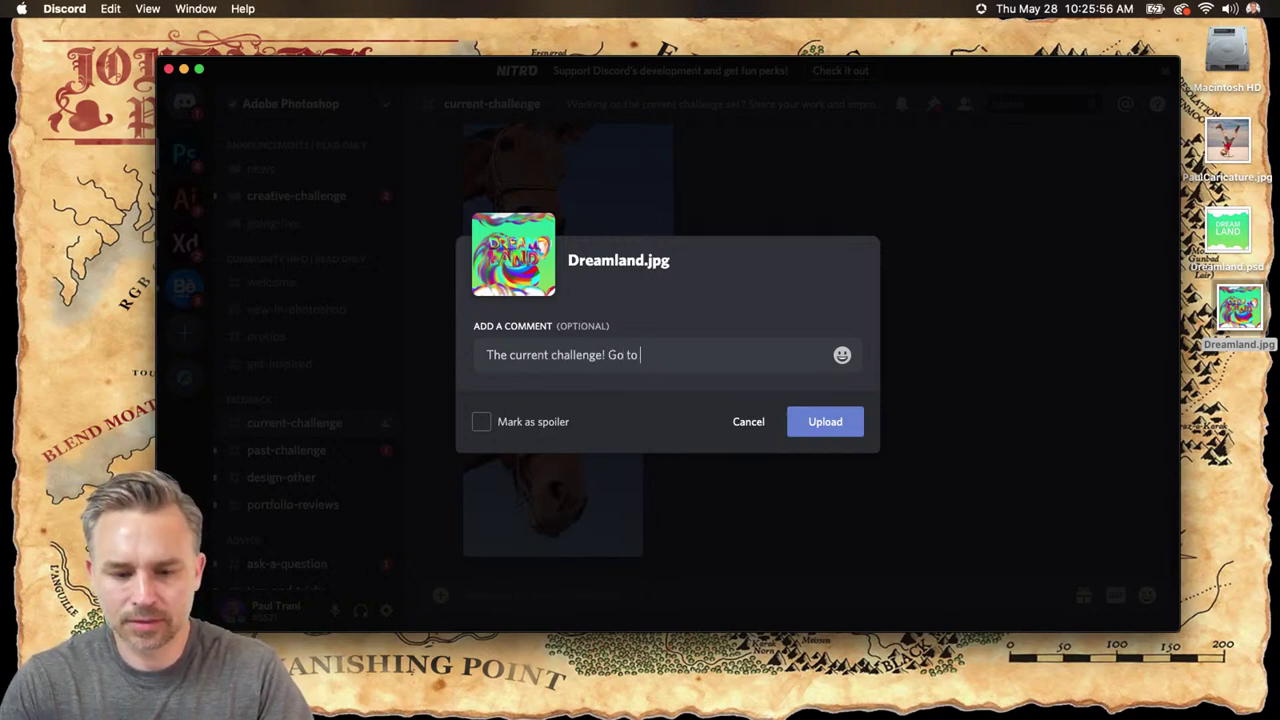
- Post Dreamland.jpg with 'The current challenge! Go to dreamland!' and minimize Discord
key(Return)
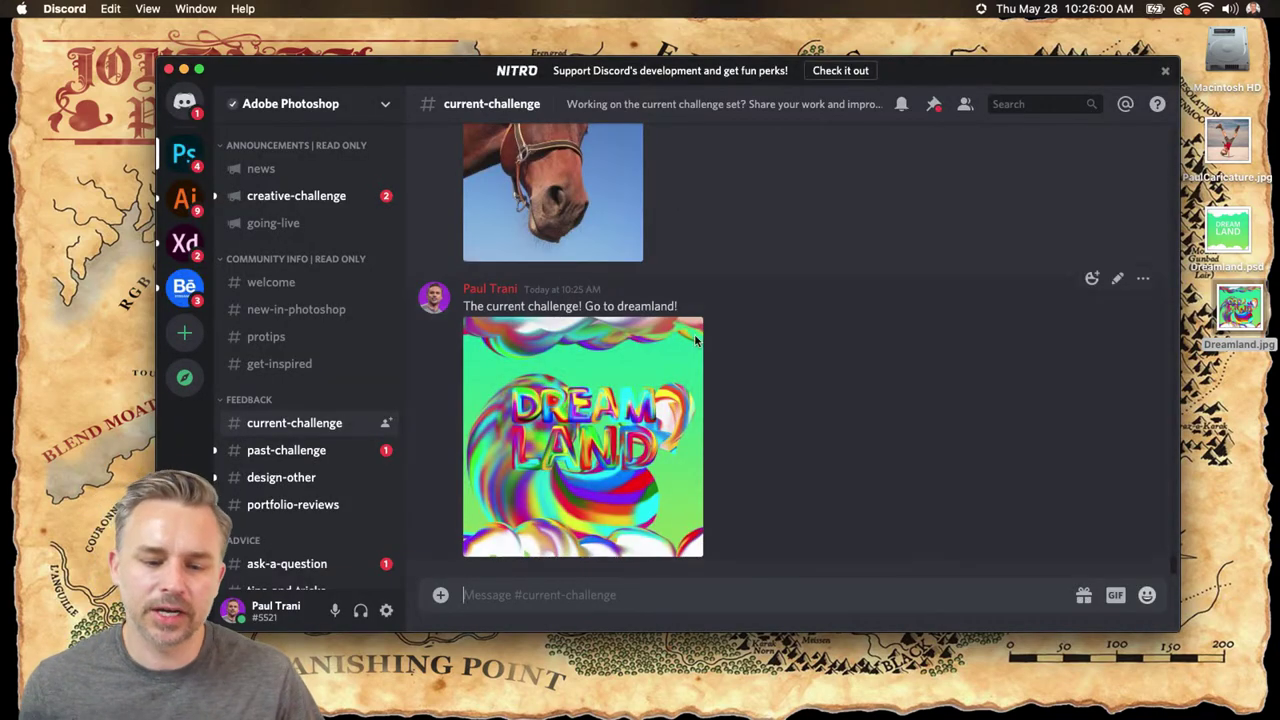
click(184, 70)
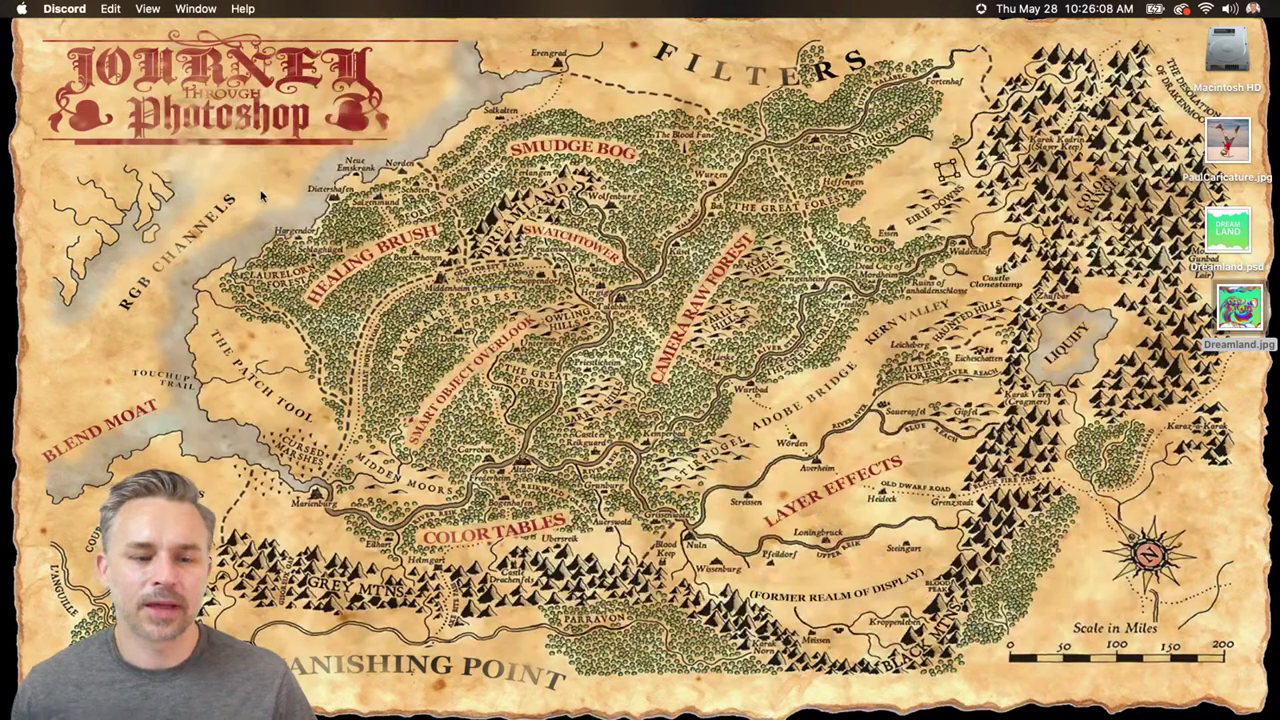